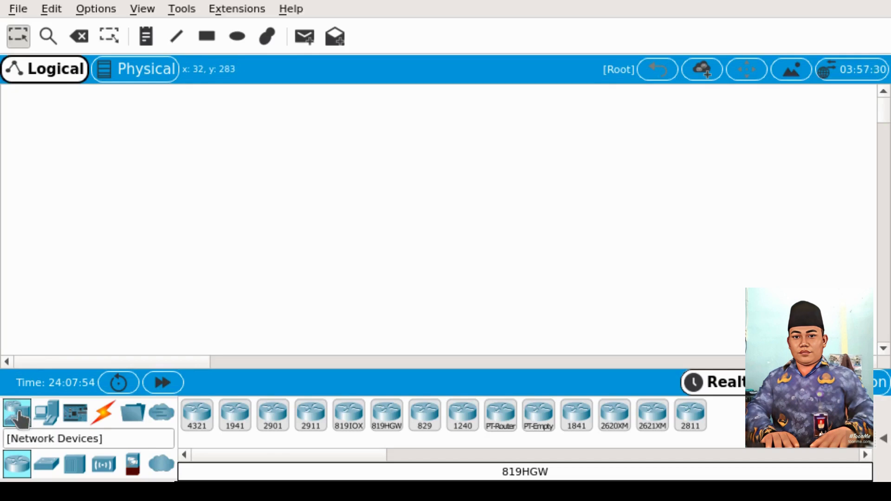
Step: Place a generic PT-Switch (Switch0) on the workspace and drag it near the top
{"action": "left_click", "coordinate": [49, 470]}
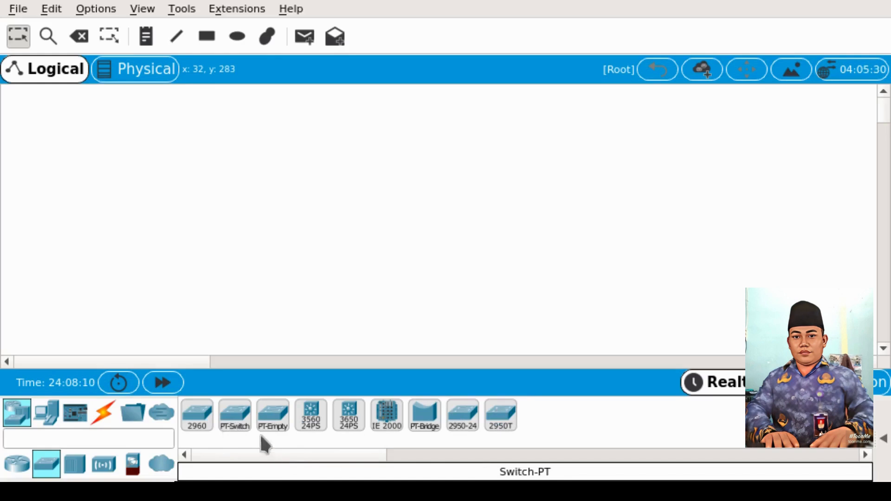
{"action": "left_click", "coordinate": [234, 420]}
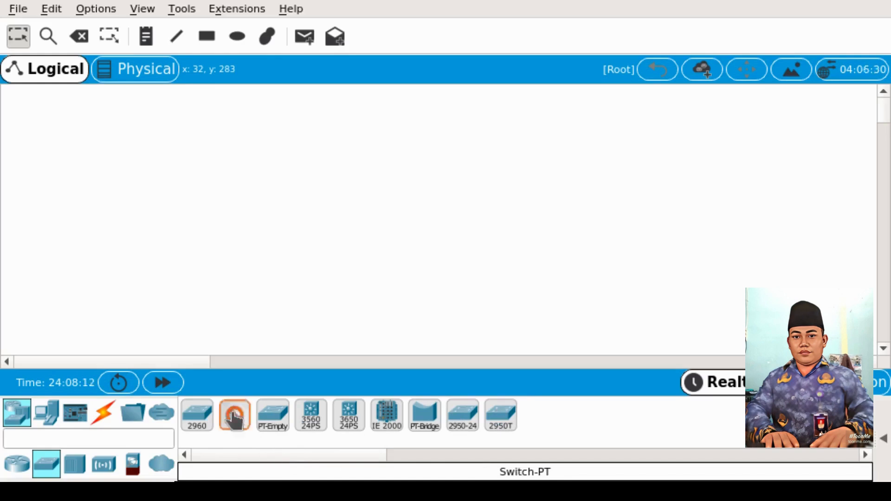
{"action": "left_click", "coordinate": [159, 217]}
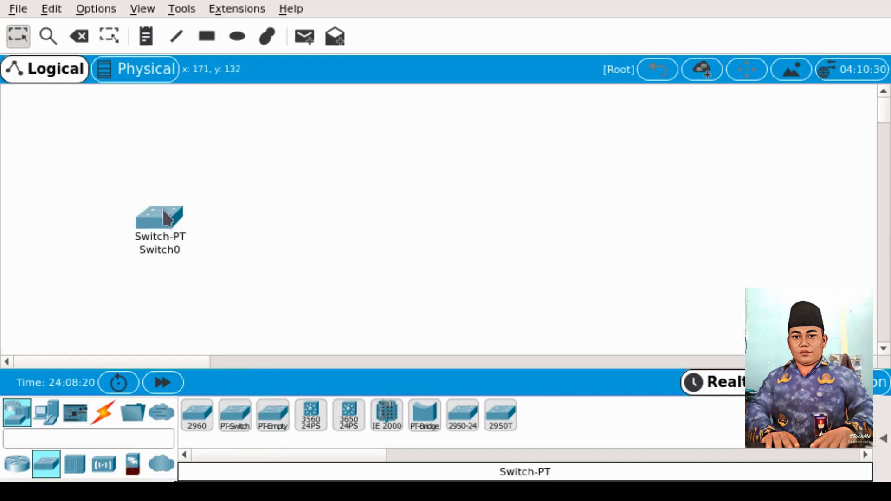
{"action": "left_click_drag", "start_coordinate": [167, 223], "coordinate": [209, 116]}
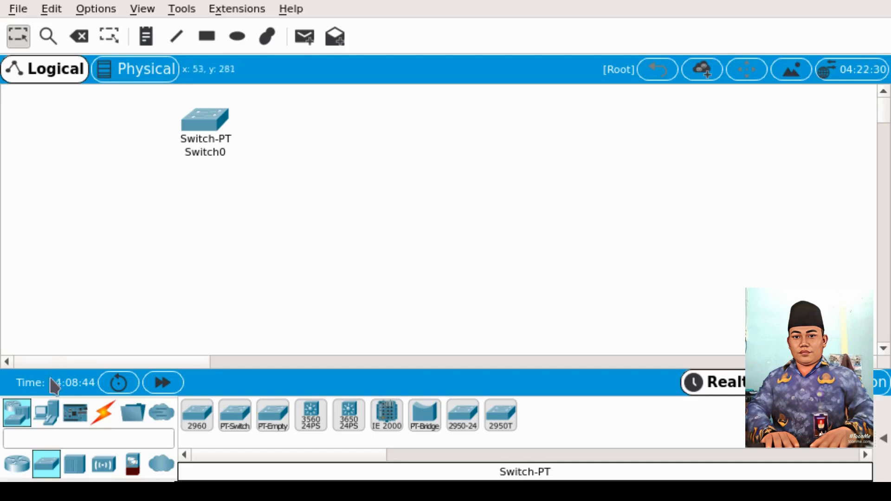
Step: Place four generic PCs, PC0 to PC3, left to right beneath Switch0
{"action": "left_click", "coordinate": [52, 417]}
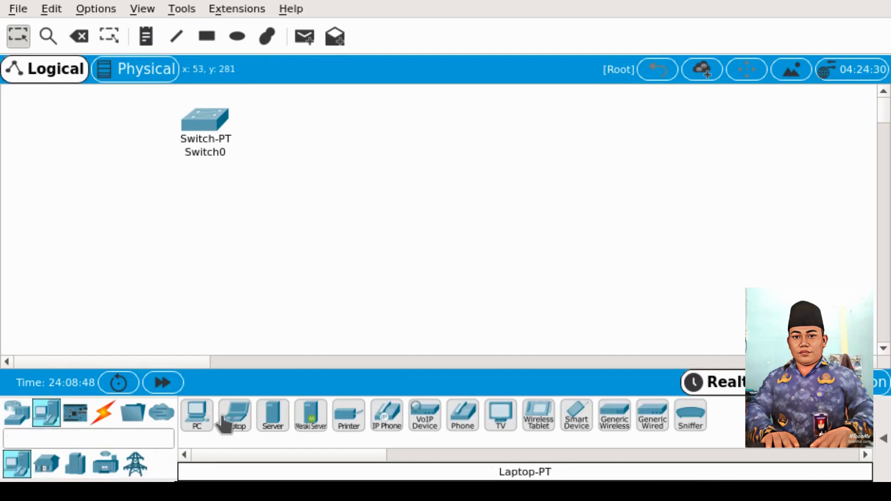
{"action": "left_click", "coordinate": [197, 420]}
{"action": "left_click", "coordinate": [69, 258]}
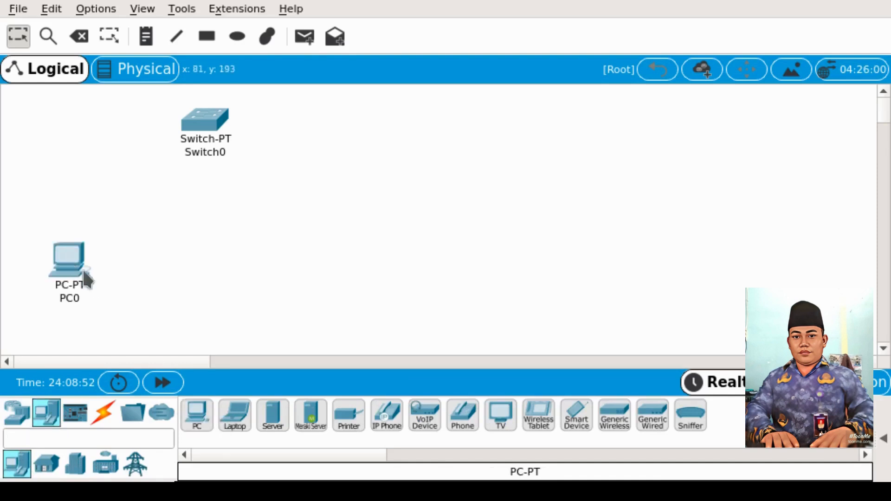
{"action": "left_click", "coordinate": [197, 420]}
{"action": "left_click", "coordinate": [165, 254]}
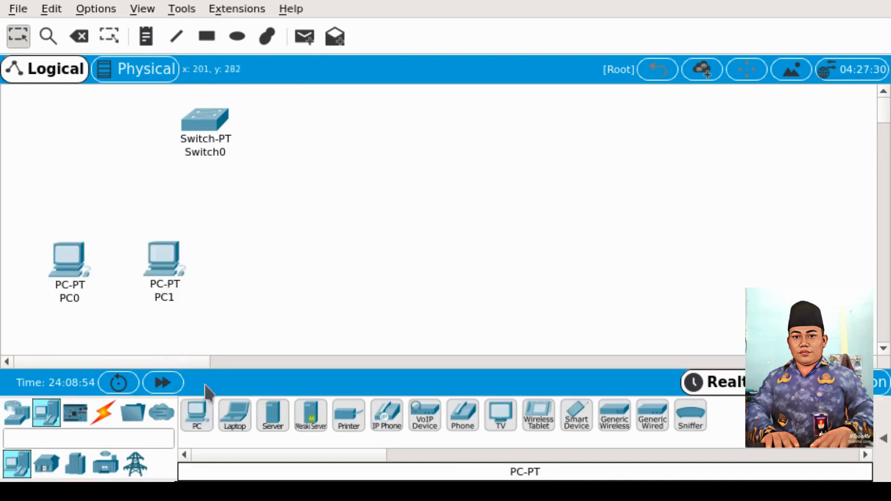
{"action": "left_click", "coordinate": [196, 426]}
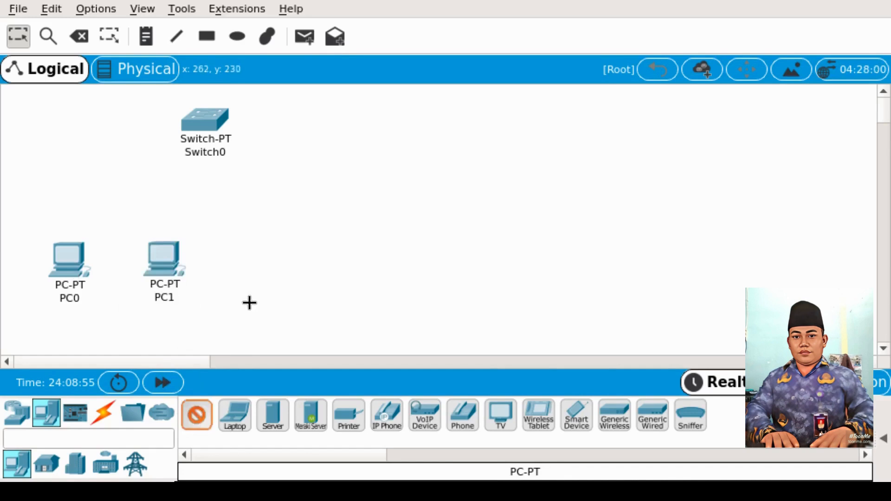
{"action": "left_click", "coordinate": [258, 252]}
{"action": "left_click", "coordinate": [197, 420]}
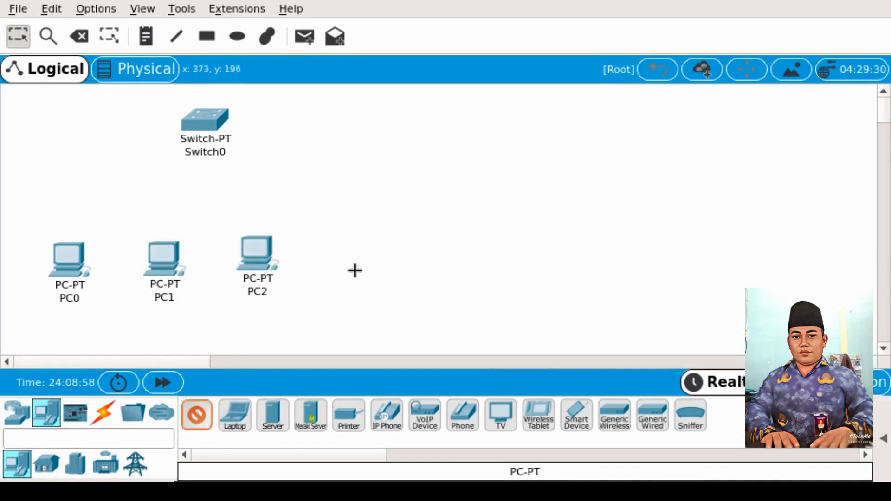
{"action": "left_click", "coordinate": [341, 255]}
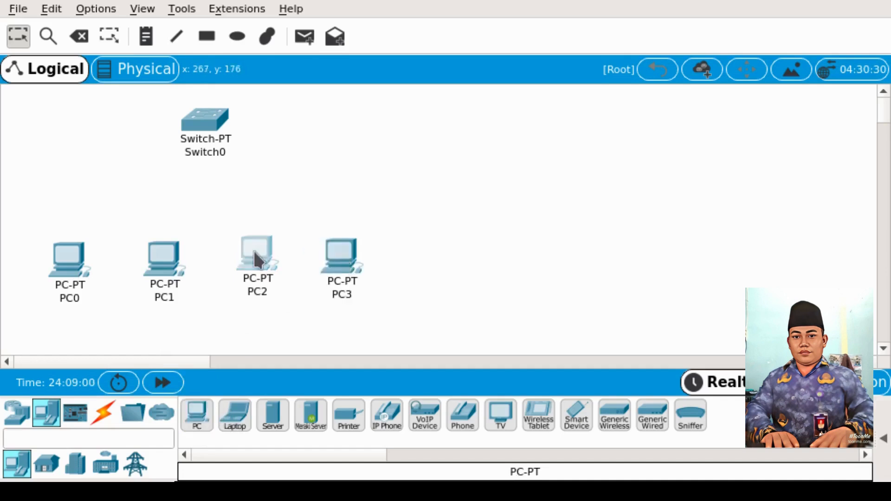
Step: Level PC2 with the other PCs and nudge Switch0 slightly down and right
{"action": "left_click_drag", "start_coordinate": [254, 251], "coordinate": [253, 254]}
{"action": "left_click", "coordinate": [96, 264]}
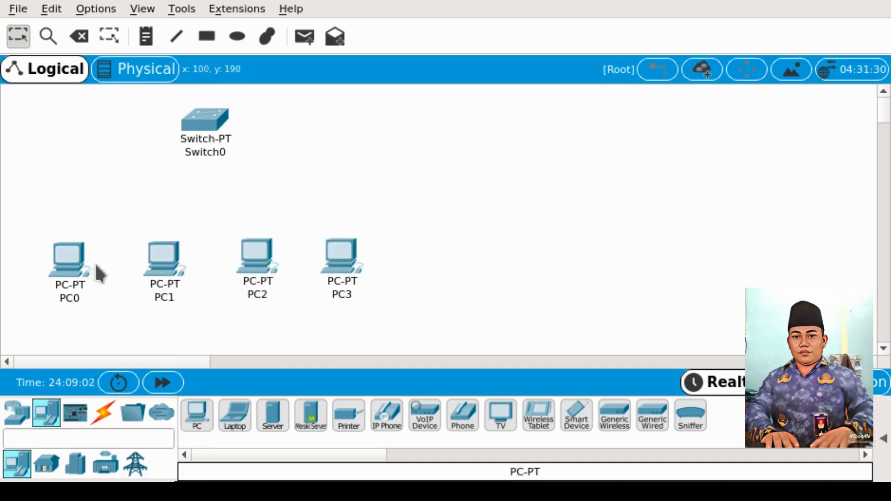
{"action": "left_click", "coordinate": [216, 117]}
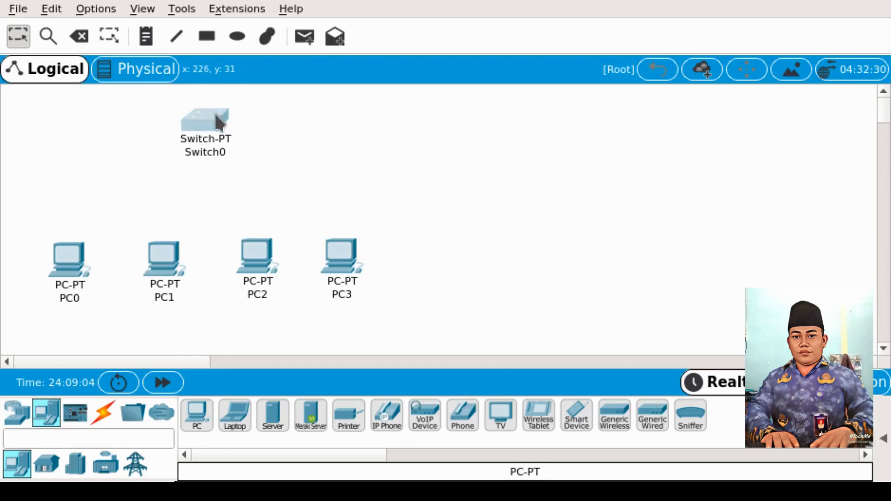
{"action": "left_click_drag", "start_coordinate": [219, 121], "coordinate": [224, 125]}
{"action": "left_click", "coordinate": [359, 175]}
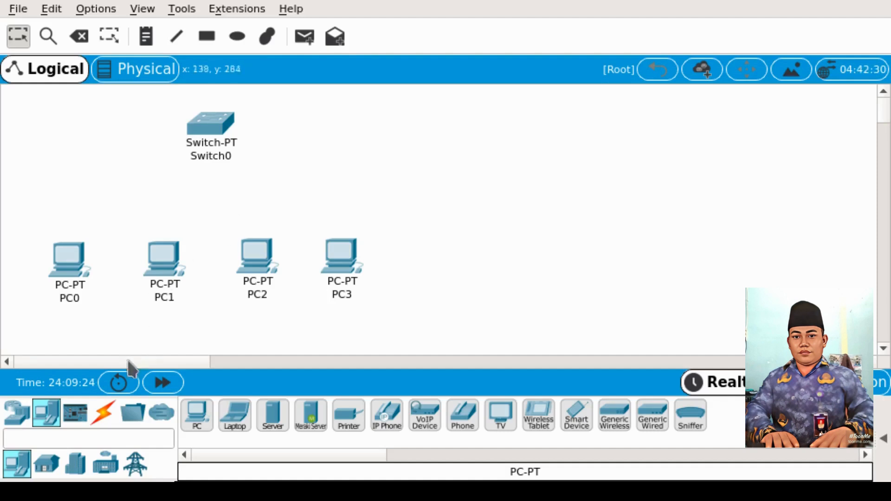
{"action": "left_click", "coordinate": [104, 414]}
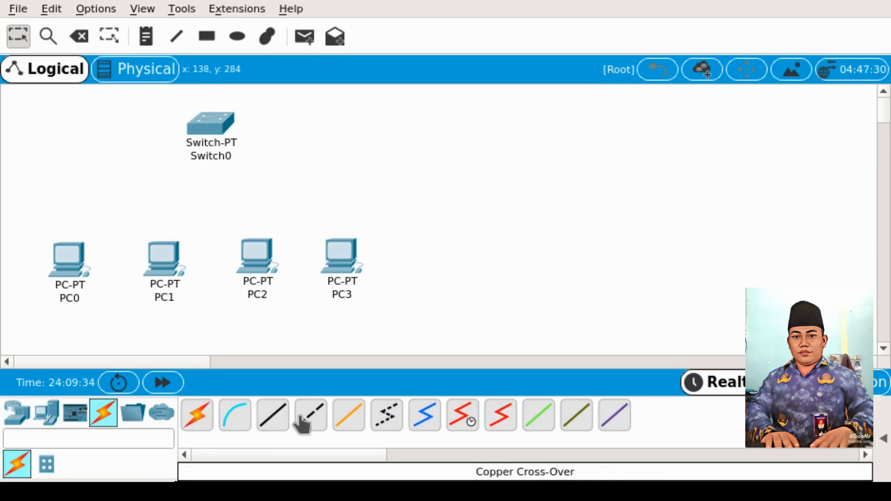
Step: Connect PC0 and PC1 to Switch0 with copper straight-through cables
{"action": "left_click", "coordinate": [273, 423]}
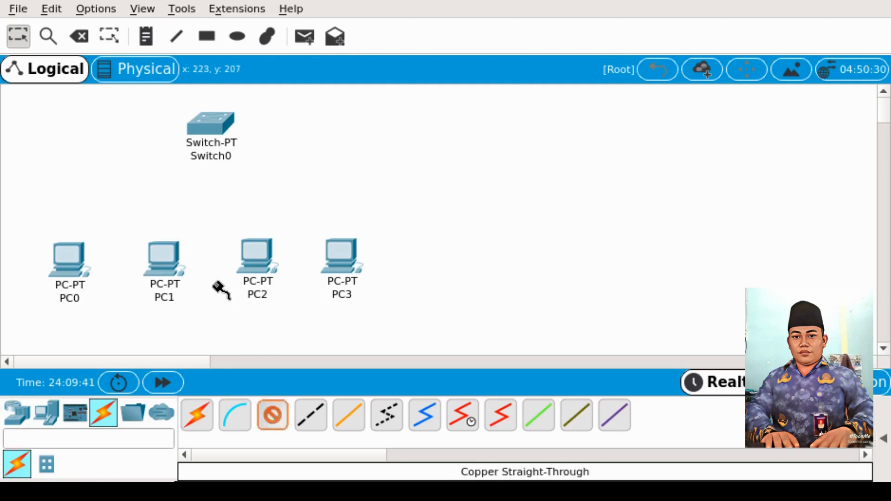
{"action": "left_click", "coordinate": [65, 252]}
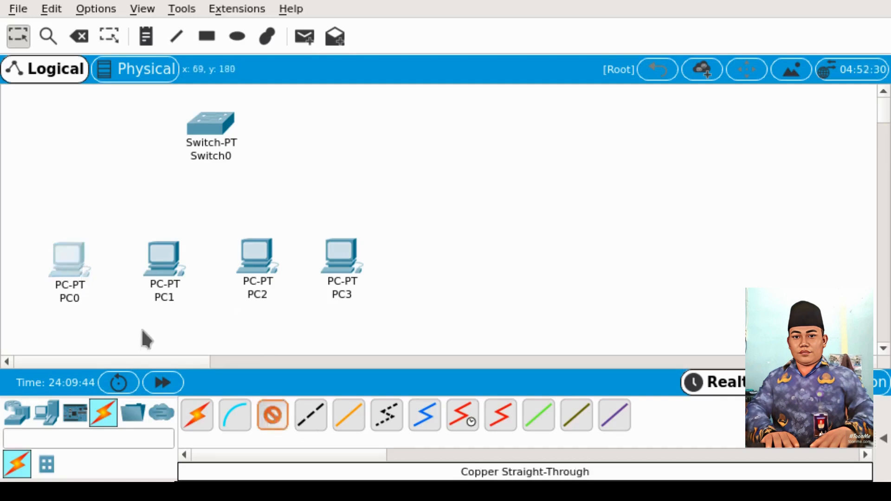
{"action": "left_click", "coordinate": [212, 128]}
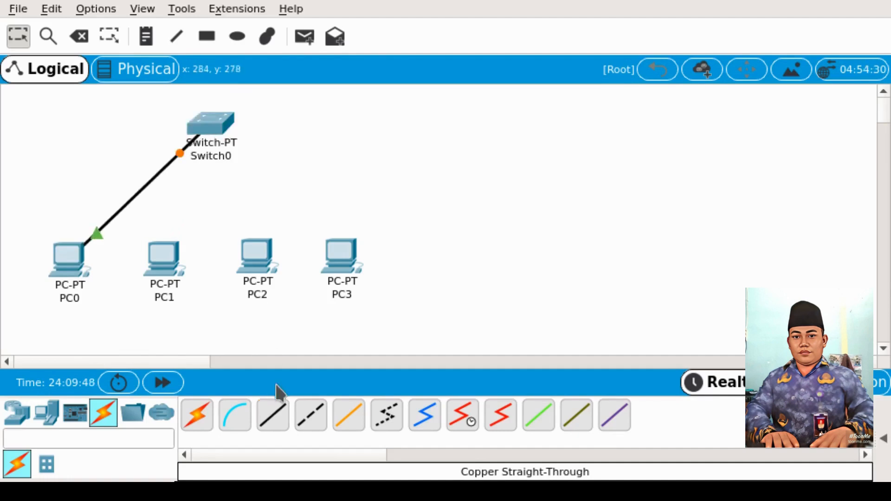
{"action": "left_click", "coordinate": [278, 416]}
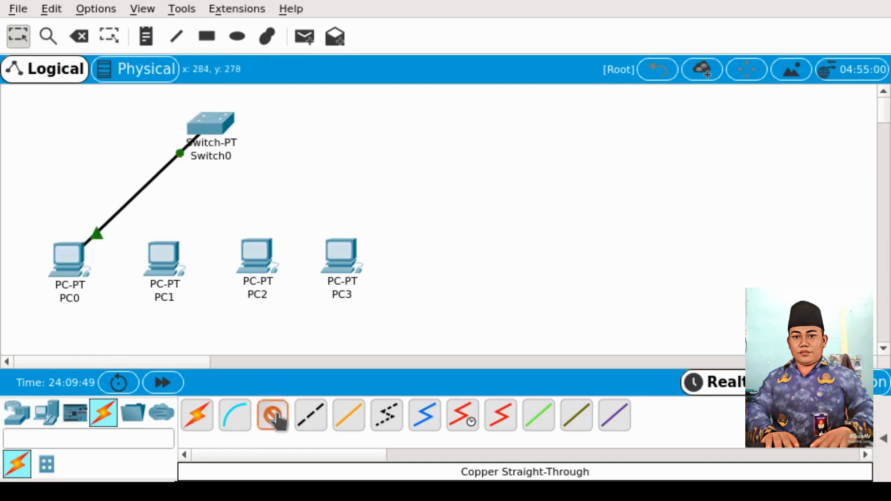
{"action": "left_click", "coordinate": [172, 270]}
{"action": "left_click", "coordinate": [215, 324]}
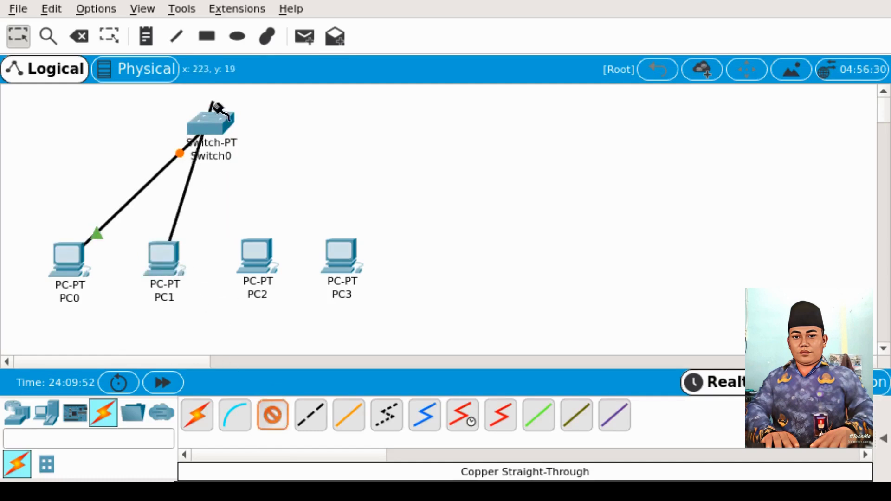
{"action": "left_click", "coordinate": [230, 148]}
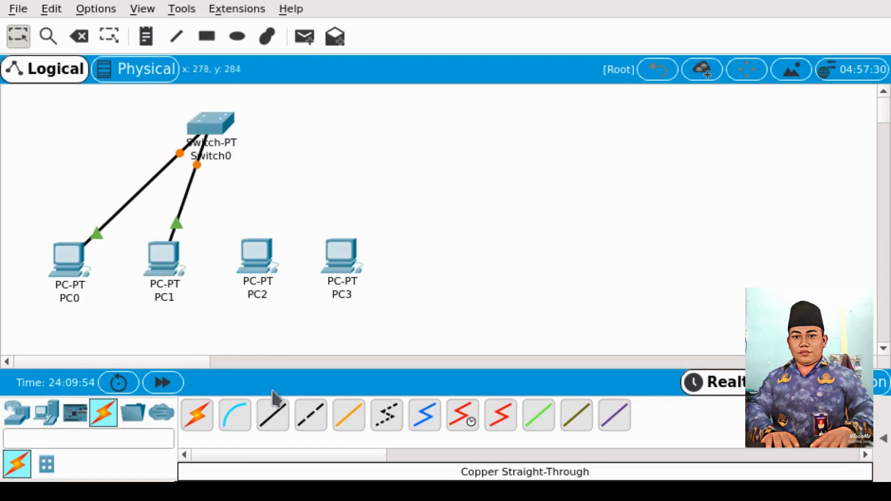
Step: Connect PC2 and PC3 to Switch0 with copper straight-through cables
{"action": "left_click", "coordinate": [277, 416]}
{"action": "left_click", "coordinate": [255, 255]}
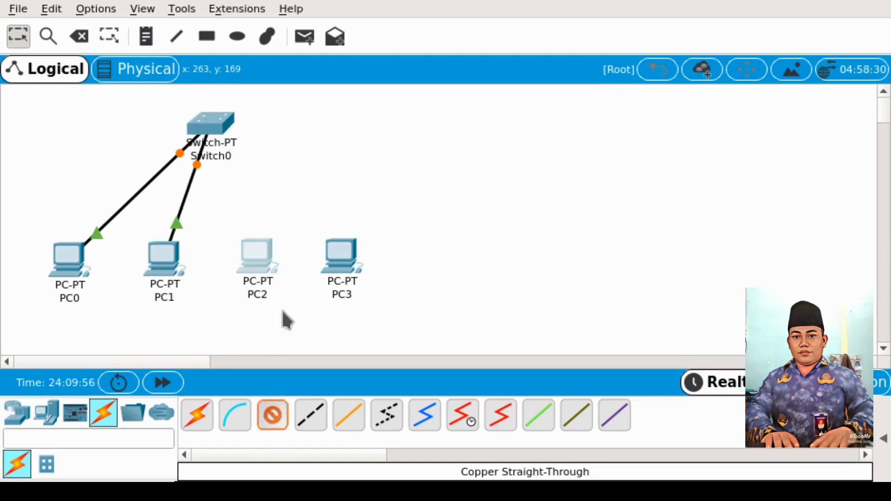
{"action": "left_click", "coordinate": [281, 308]}
{"action": "left_click", "coordinate": [215, 119]}
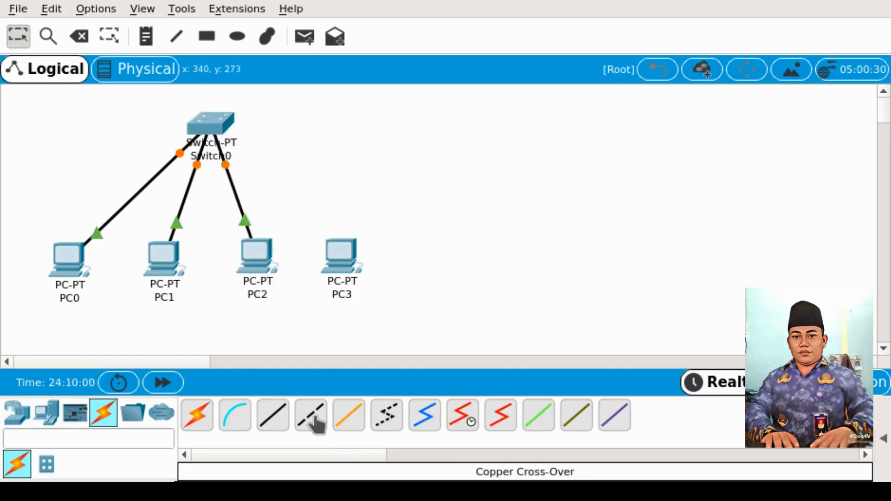
{"action": "left_click", "coordinate": [277, 415]}
{"action": "left_click", "coordinate": [342, 272]}
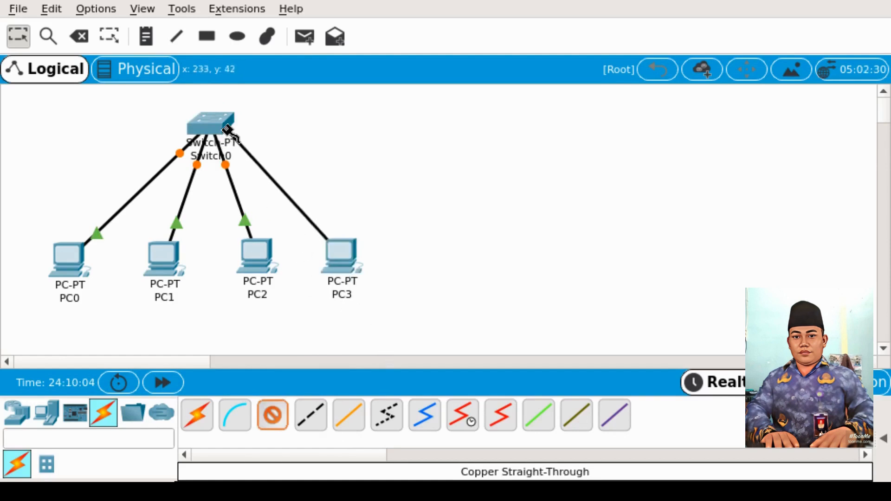
{"action": "left_click", "coordinate": [209, 119]}
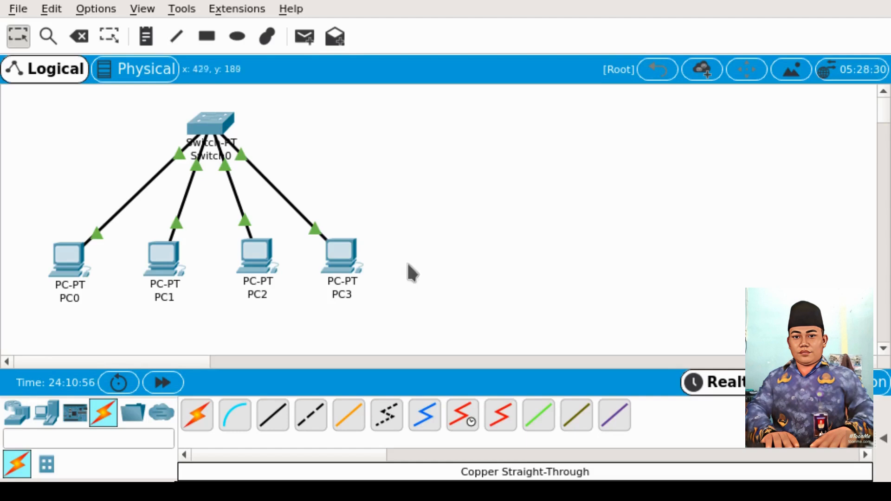
Step: In PC0's IP Configuration, enter 192.168.1.1 and auto-fill mask 255.255.255.0
{"action": "left_click", "coordinate": [68, 261]}
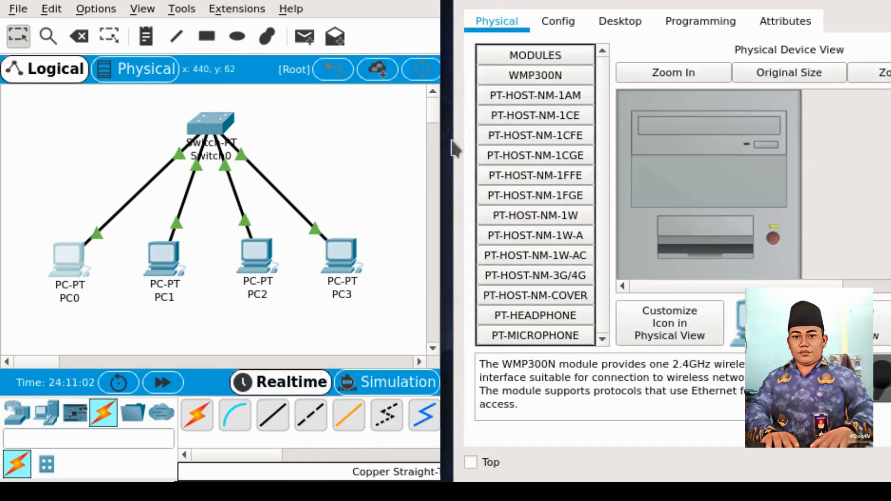
{"action": "left_click", "coordinate": [631, 31]}
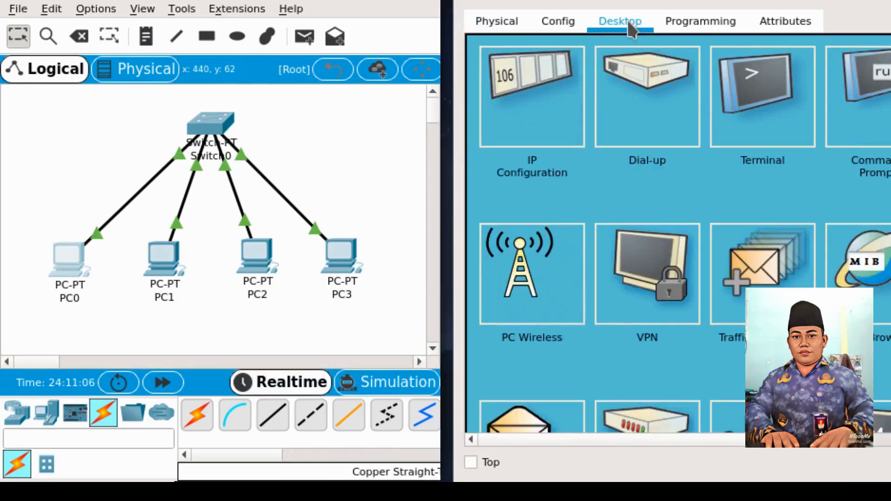
{"action": "left_click", "coordinate": [547, 93]}
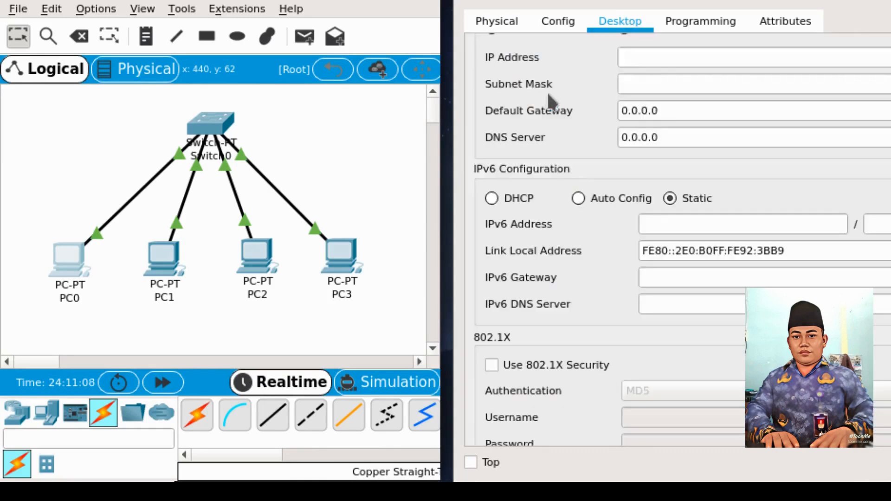
{"action": "left_click", "coordinate": [648, 53]}
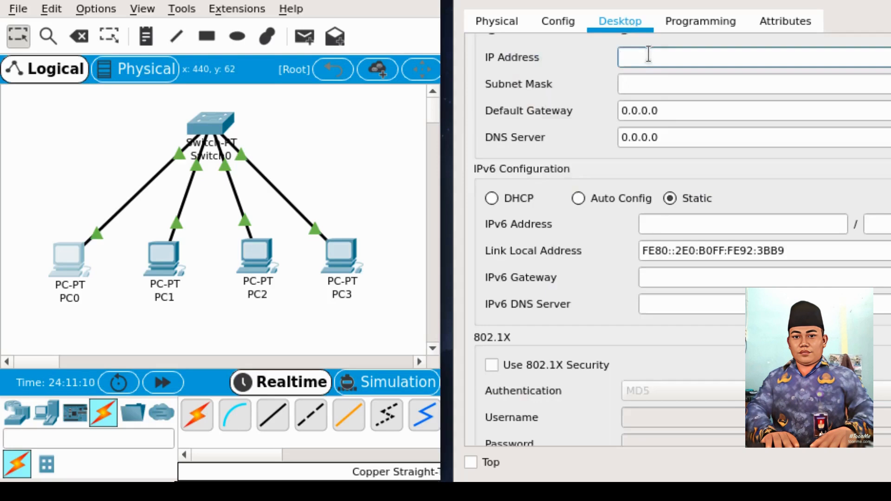
{"action": "type", "text": "192.168.1."}
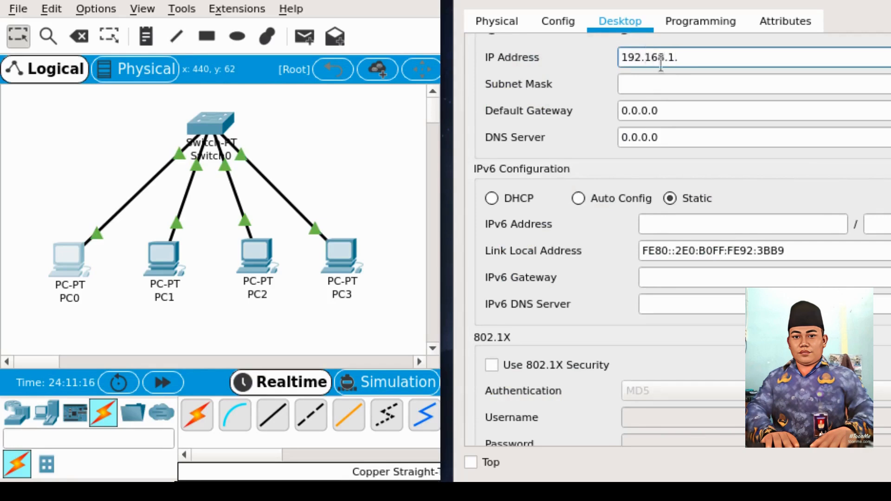
{"action": "type", "text": "1"}
{"action": "left_click", "coordinate": [675, 84]}
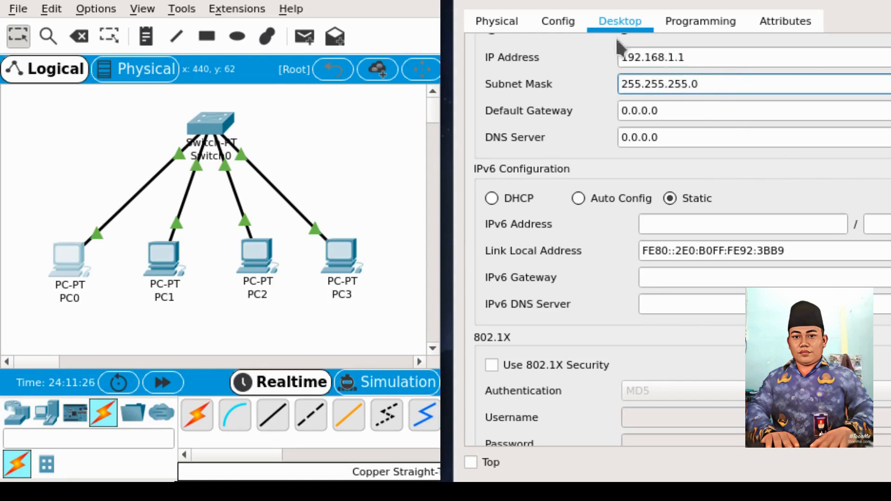
{"action": "left_click", "coordinate": [496, 19]}
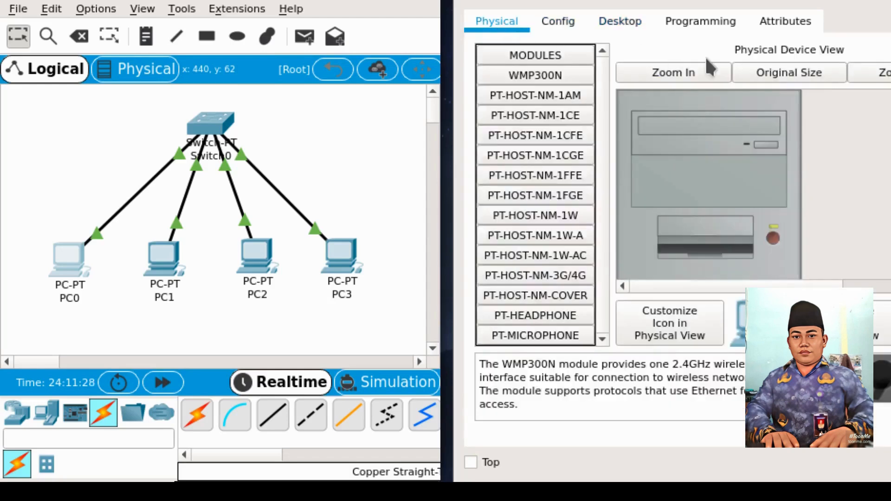
Step: Close PC0's window and give PC1 static IP 192.168.1.2 with mask 255.255.255.0
{"action": "key", "text": "super+shift+q"}
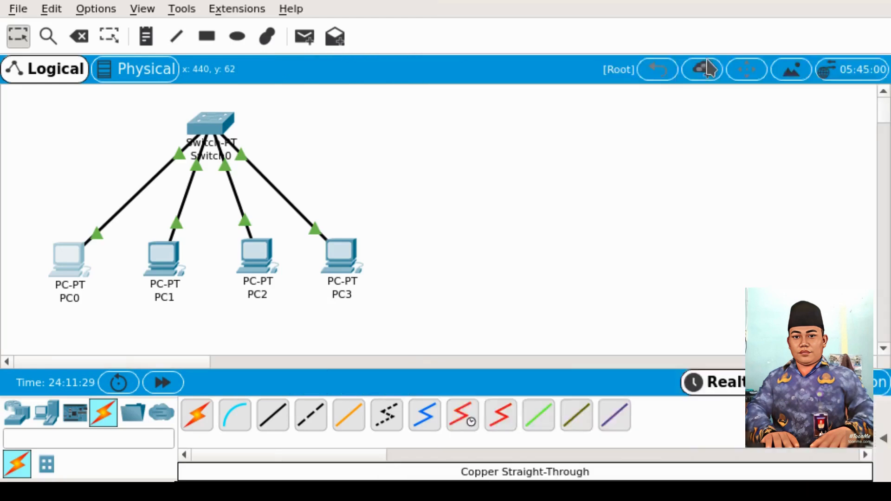
{"action": "left_click", "coordinate": [167, 257]}
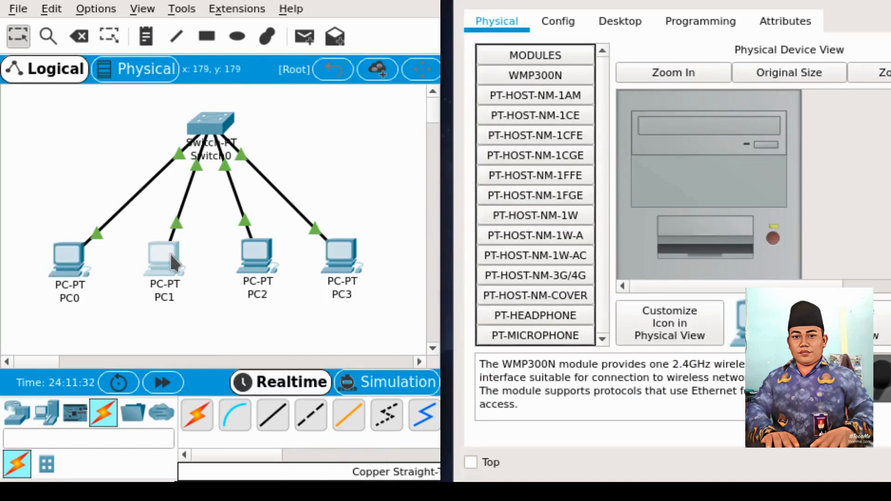
{"action": "left_click", "coordinate": [617, 25]}
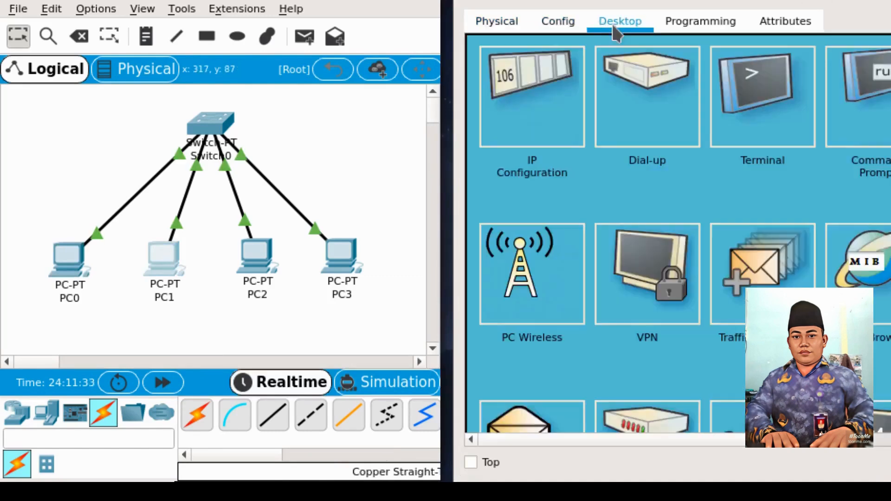
{"action": "left_click", "coordinate": [564, 94]}
{"action": "left_click", "coordinate": [633, 60]}
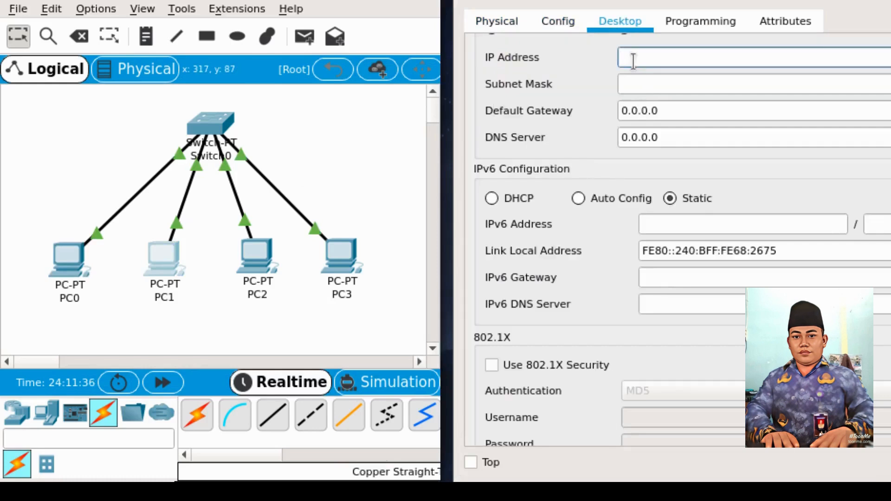
{"action": "type", "text": "192.168.1.2"}
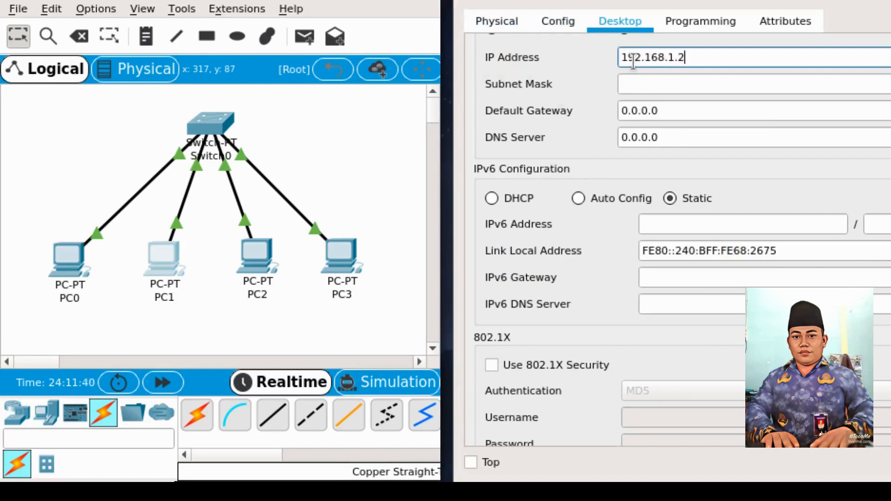
{"action": "left_click", "coordinate": [675, 84]}
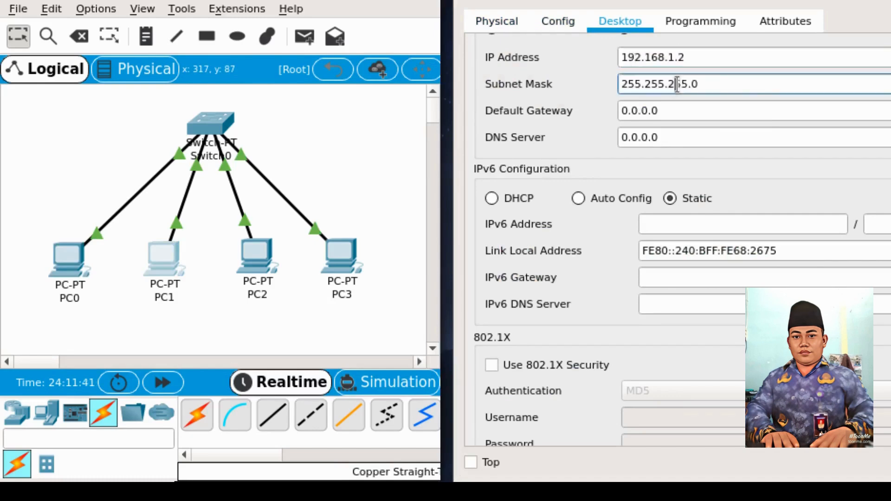
{"action": "left_click", "coordinate": [747, 101]}
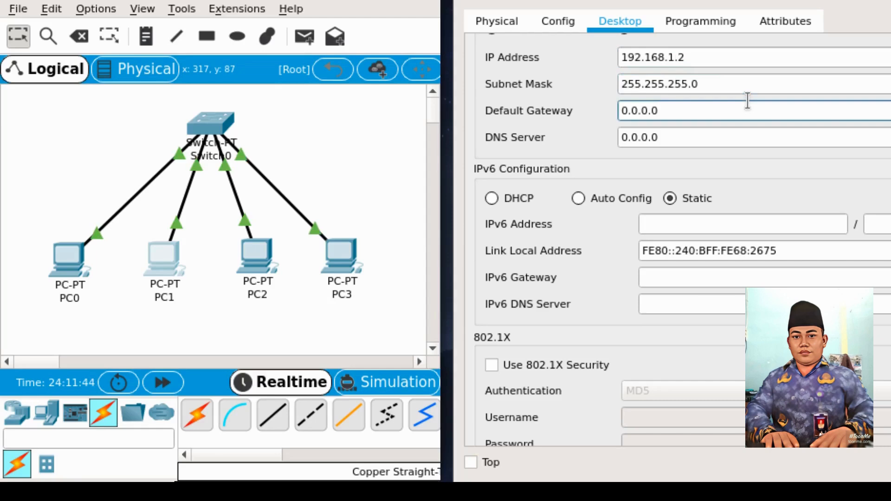
{"action": "key", "text": "super+shift+q"}
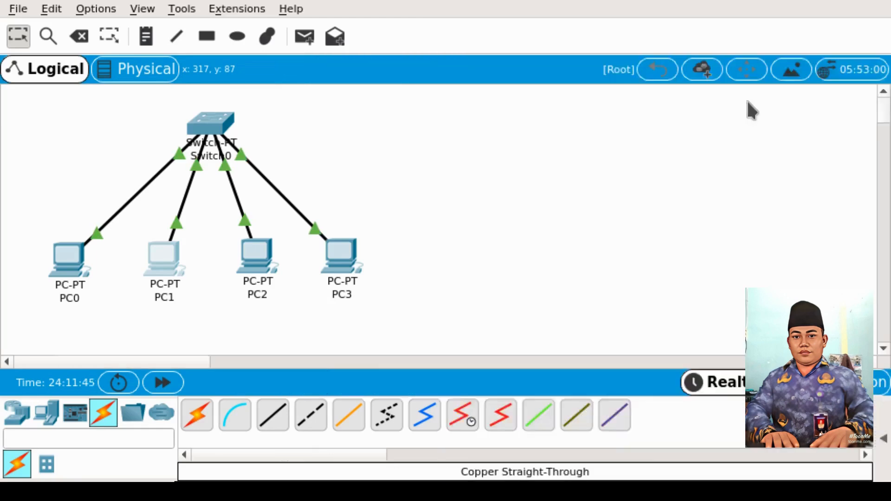
{"action": "left_click", "coordinate": [251, 252]}
Step: Enter 192.168.1.3 in PC2's IP Configuration, accept mask 255.255.255.0, and close it
{"action": "left_click", "coordinate": [617, 21]}
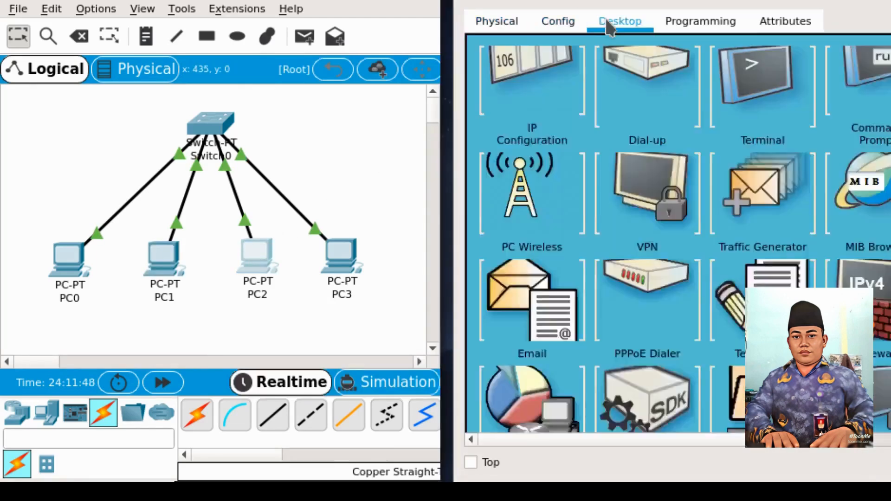
{"action": "left_click", "coordinate": [504, 101]}
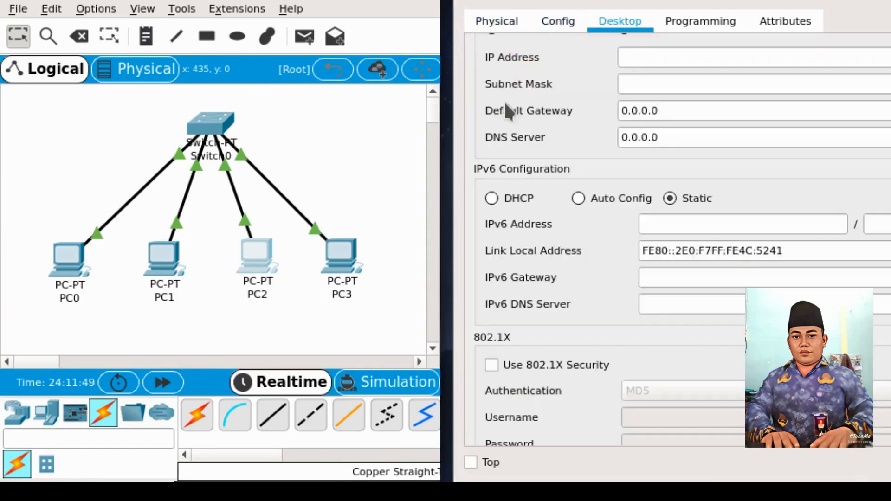
{"action": "left_click", "coordinate": [626, 51]}
{"action": "type", "text": "192.1"}
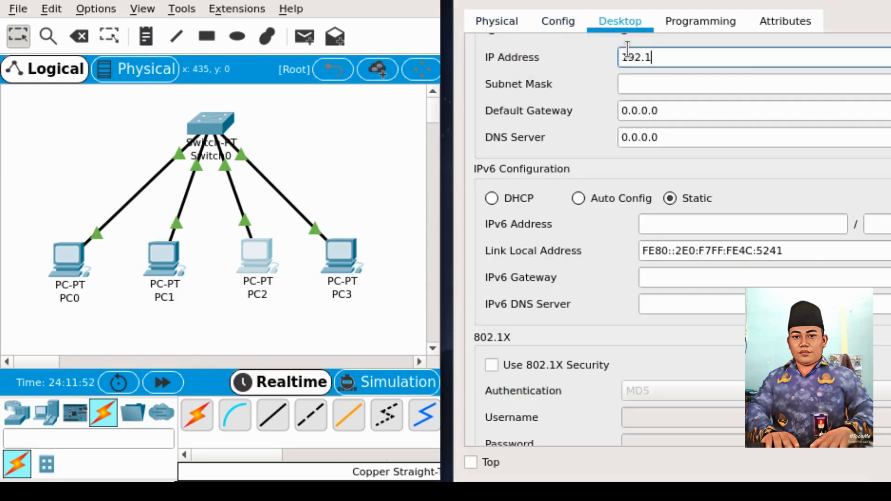
{"action": "type", "text": "68.1.3"}
{"action": "key", "text": "Tab"}
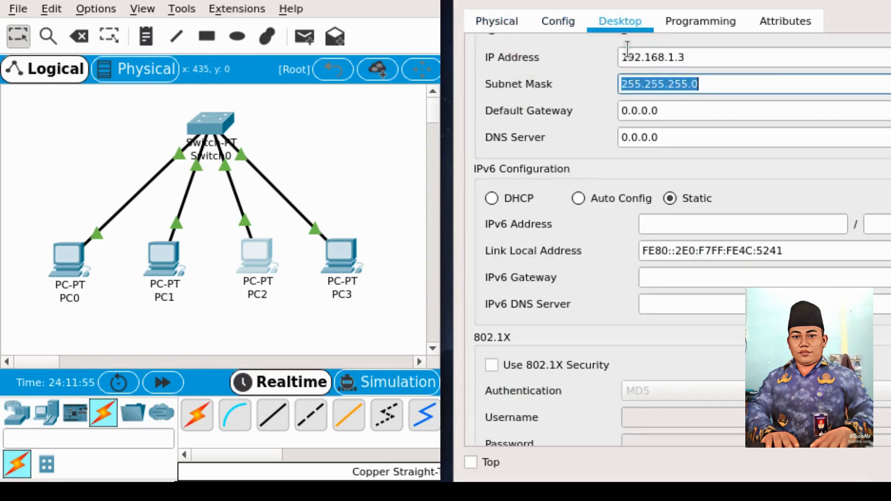
{"action": "left_click", "coordinate": [759, 83]}
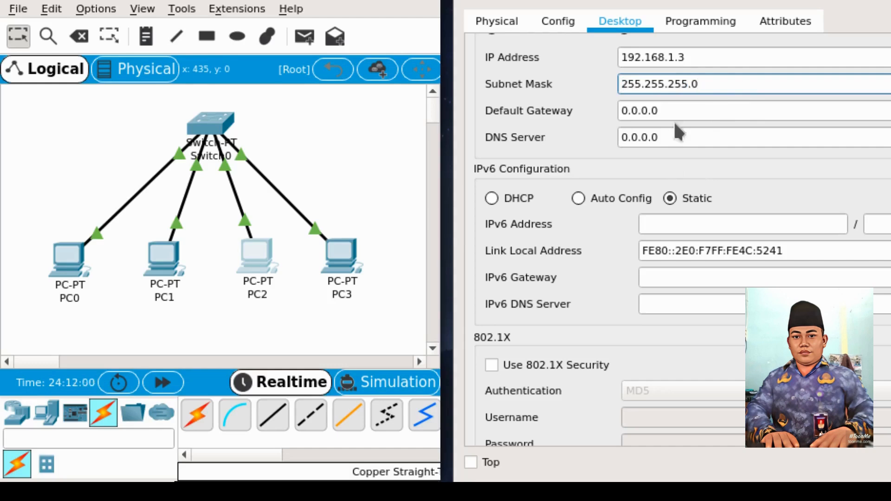
{"action": "key", "text": "super+q"}
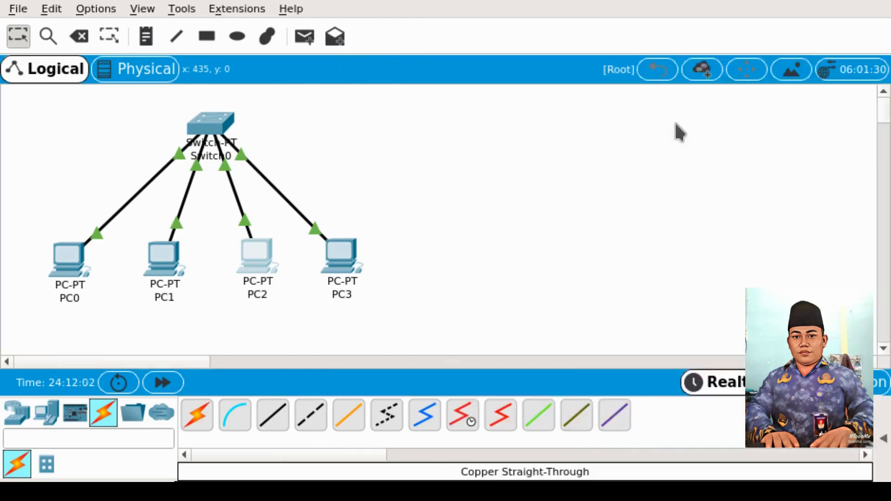
Step: Enter 192.168.1.4 in PC3's IP Configuration, auto-fill mask 255.255.255.0, and close it
{"action": "left_click", "coordinate": [342, 259]}
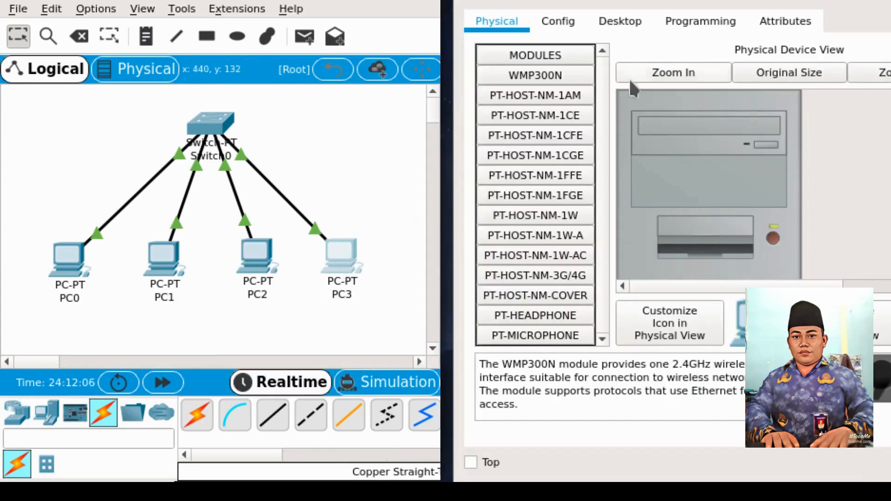
{"action": "left_click", "coordinate": [620, 22]}
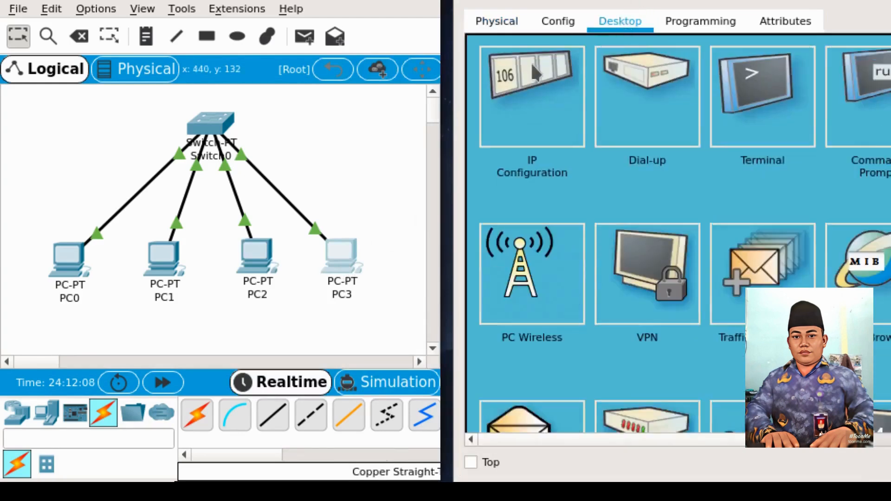
{"action": "left_click", "coordinate": [534, 73]}
{"action": "left_click", "coordinate": [634, 61]}
{"action": "type", "text": "1"}
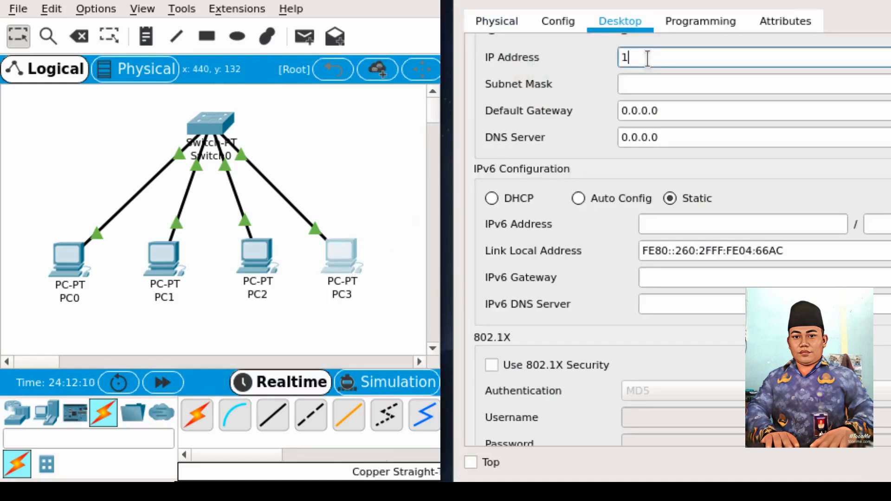
{"action": "type", "text": "92.168.1.4"}
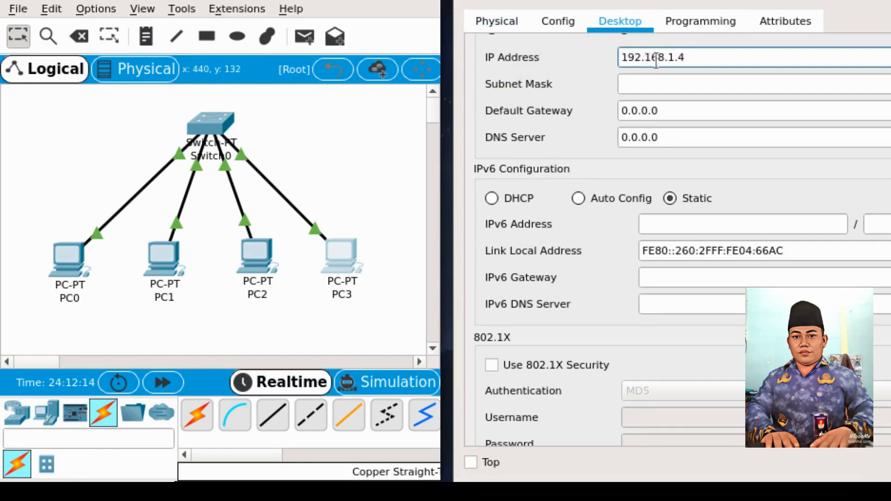
{"action": "left_click", "coordinate": [724, 85]}
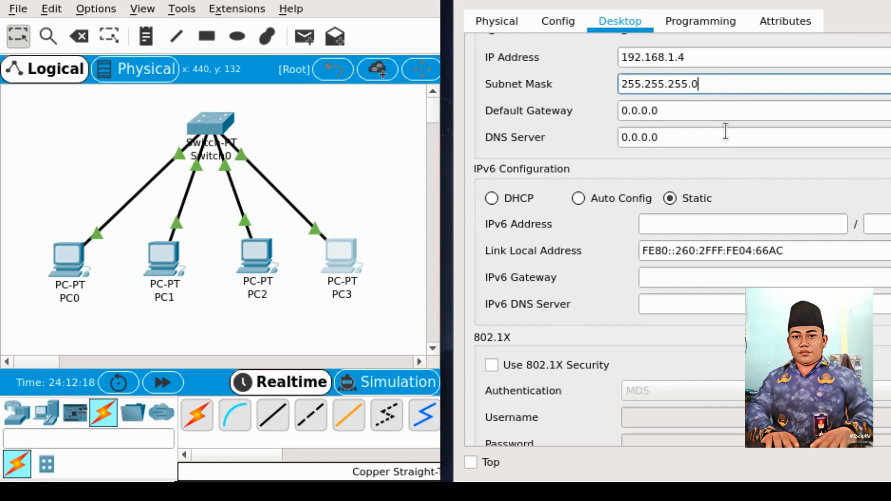
{"action": "key", "text": "super+shift+q"}
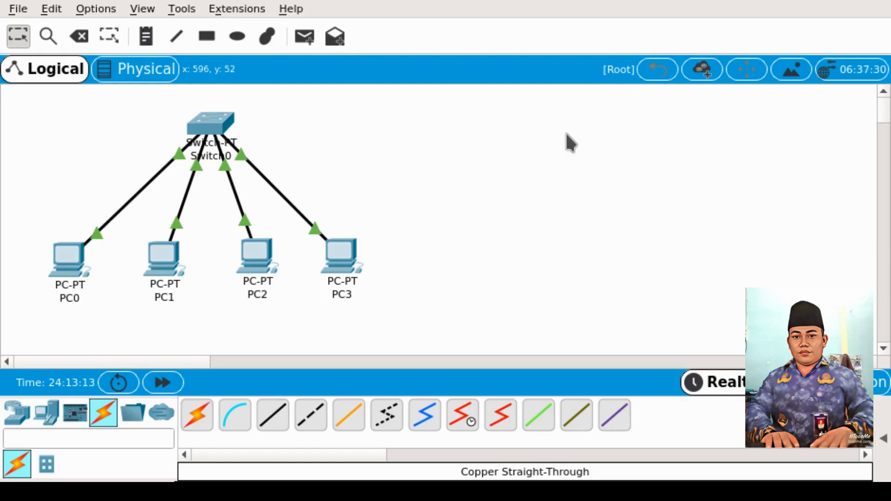
Step: Open PC0's Command Prompt and run ipconfig, showing 192.168.1.1 with mask 255.255.255.0
{"action": "left_click", "coordinate": [68, 269]}
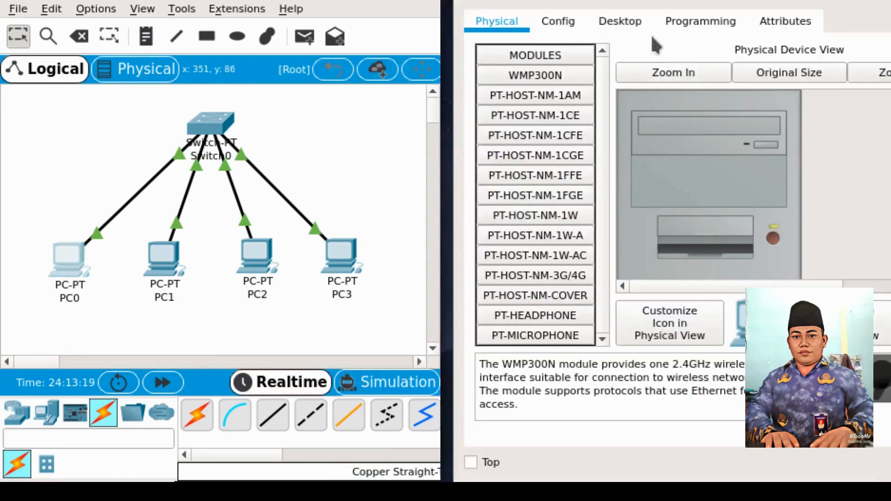
{"action": "left_click", "coordinate": [621, 23]}
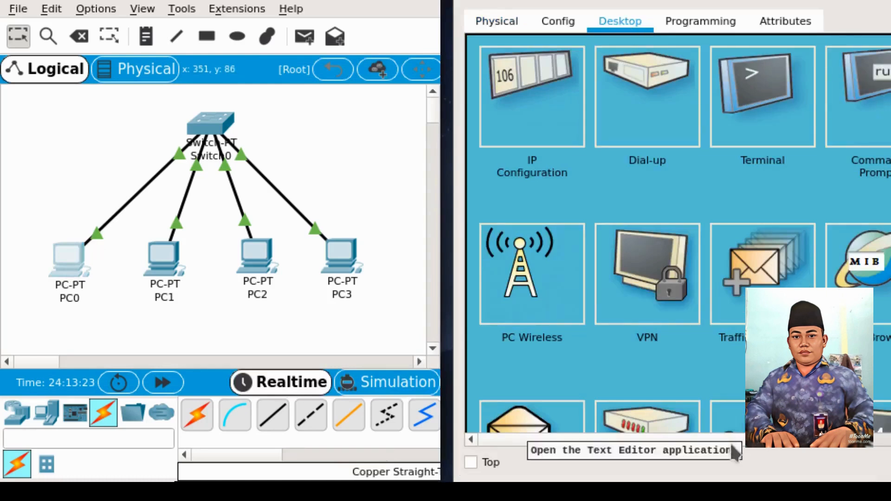
{"action": "scroll", "coordinate": [731, 445], "scroll_direction": "right", "scroll_amount": 3}
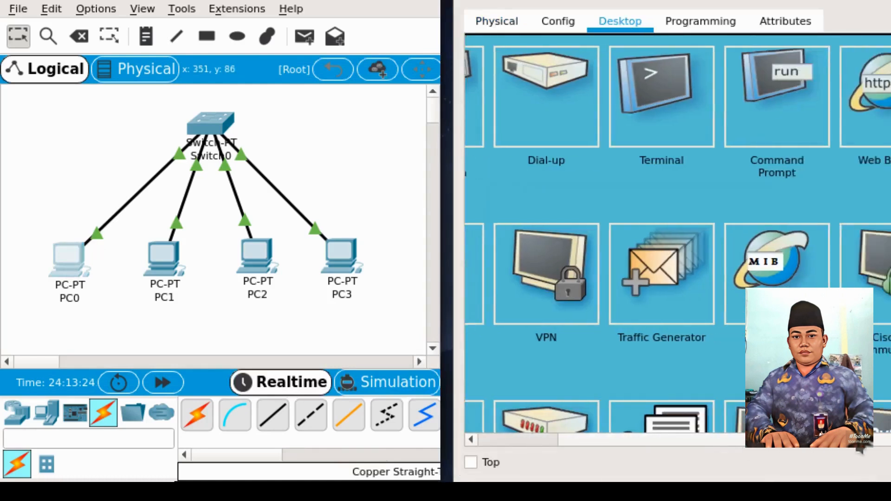
{"action": "left_click", "coordinate": [767, 96]}
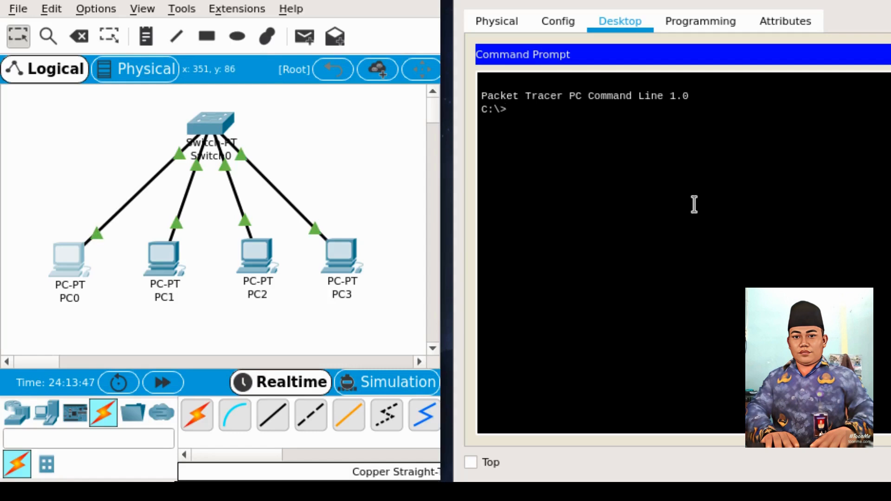
{"action": "type", "text": "ip config"}
{"action": "key", "text": "Return"}
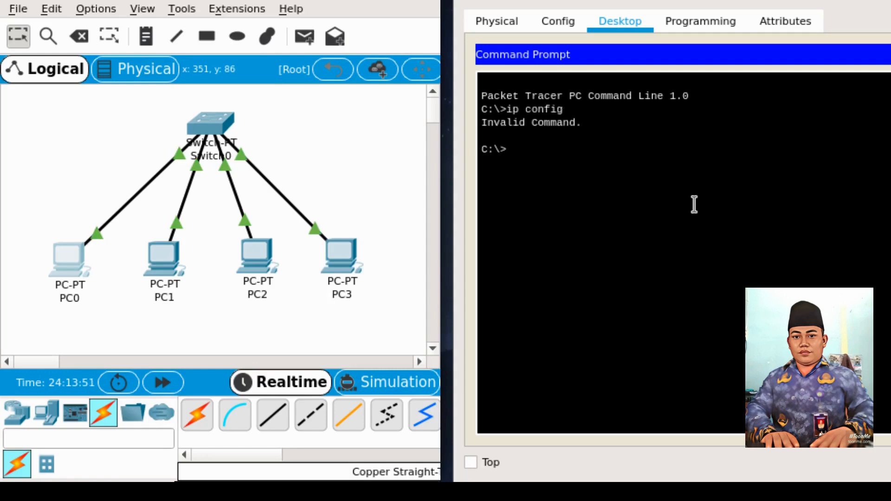
{"action": "type", "text": "ipconfig"}
{"action": "key", "text": "Return"}
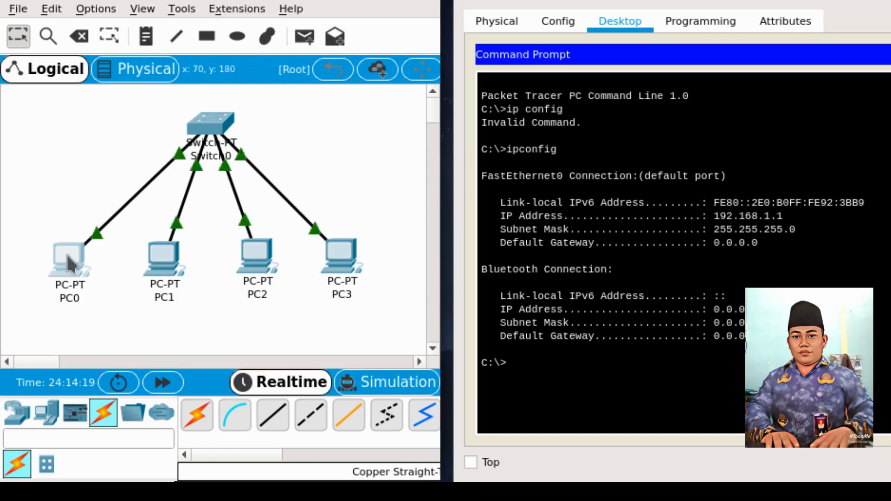
Step: From PC0 ping 192.168.1.2, 192.168.1.4 and 192.168.1.10; only the last times out
{"action": "left_click", "coordinate": [501, 368]}
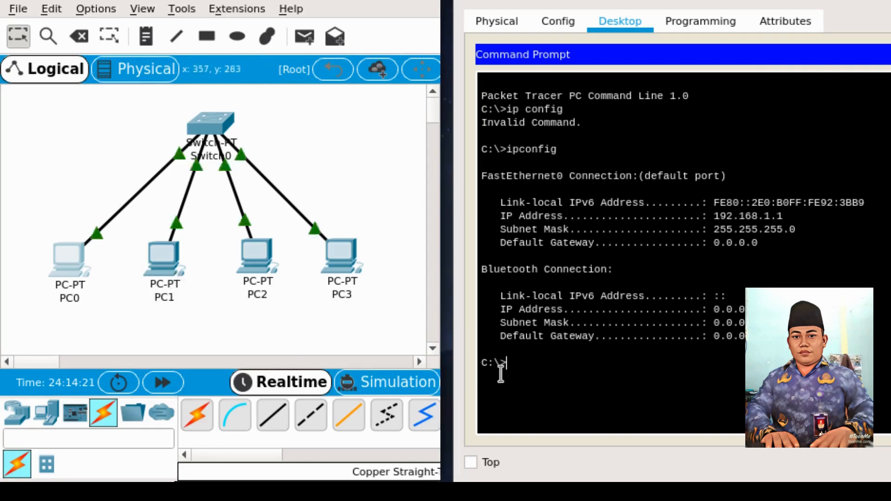
{"action": "type", "text": "ping 192.168.1.2"}
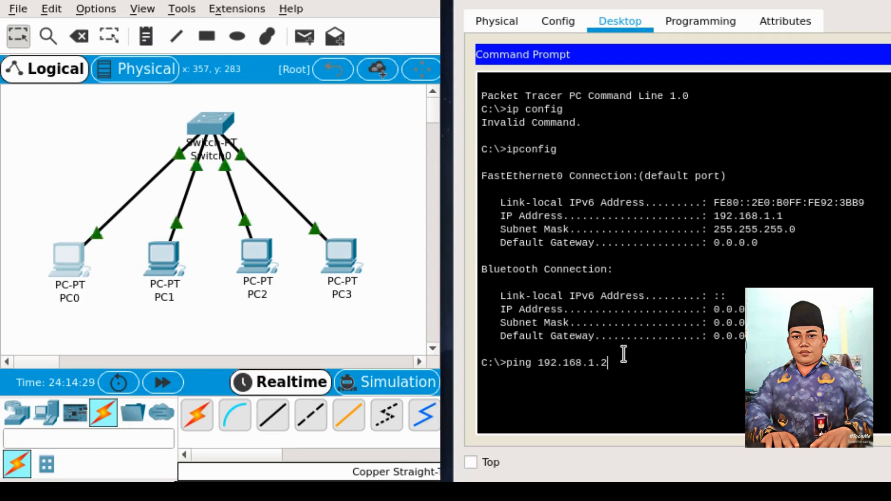
{"action": "key", "text": "Return"}
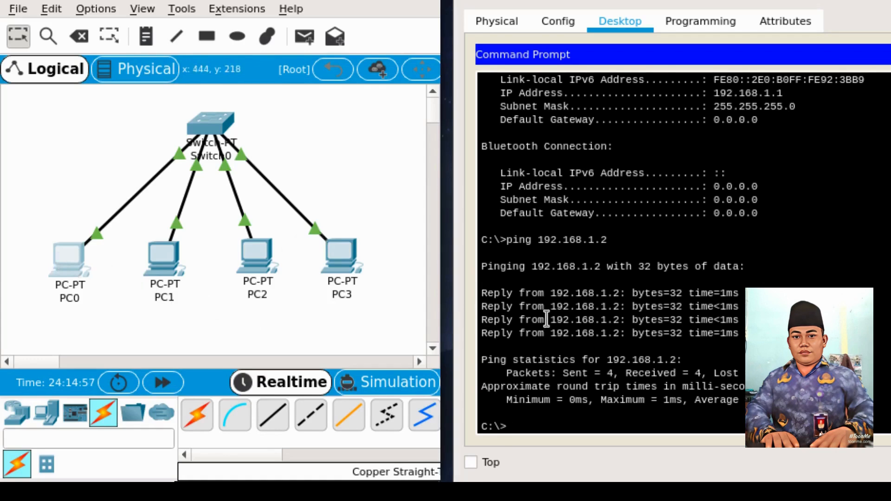
{"action": "type", "text": "ping 192.168.1.4"}
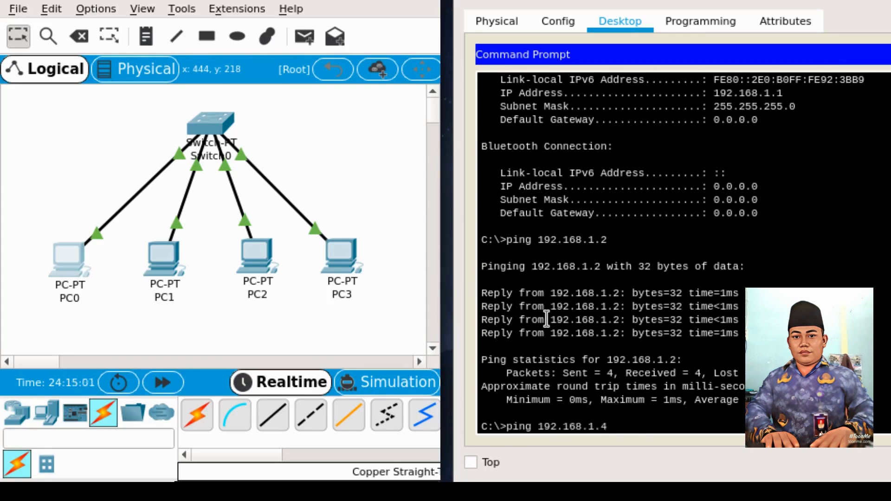
{"action": "key", "text": "Return"}
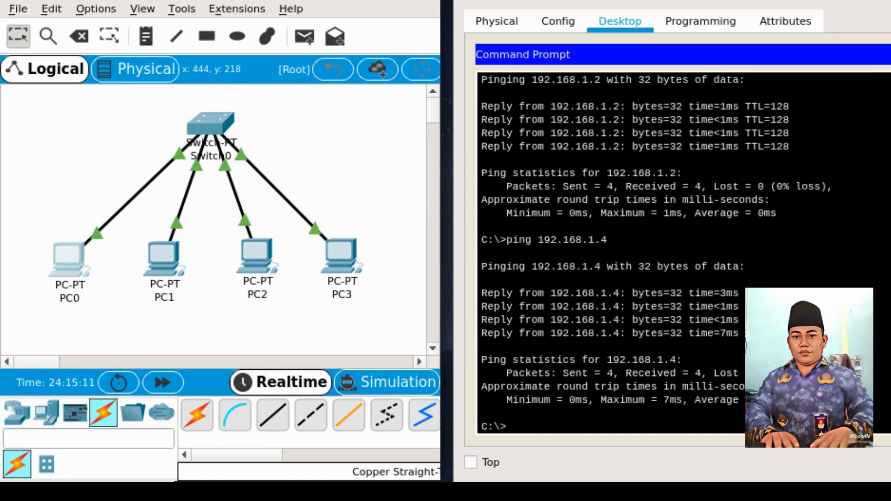
{"action": "type", "text": "ping 192.168.1."}
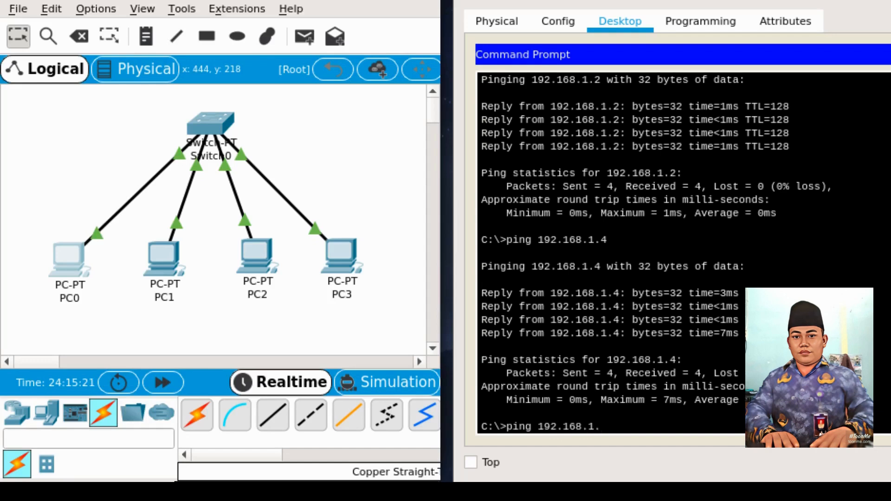
{"action": "type", "text": "10"}
{"action": "key", "text": "Return"}
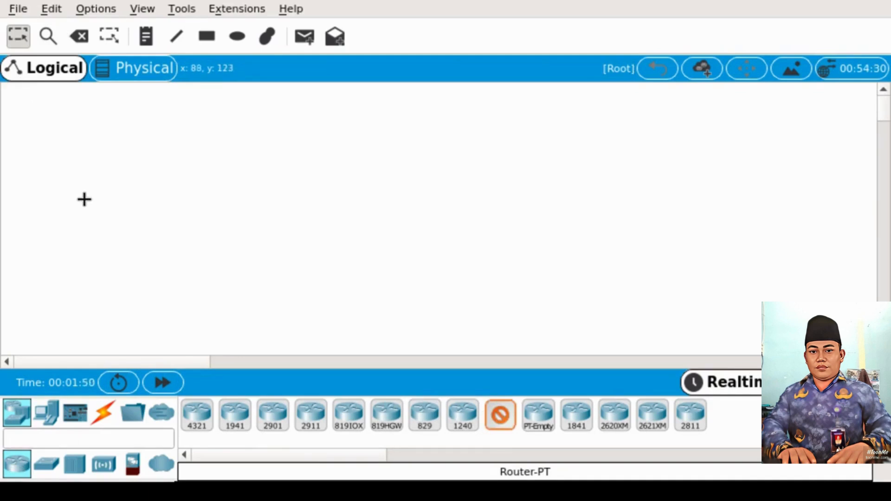
Step: Place Router-PT Router0 on the canvas and open its window, viewing CLI then Physical
{"action": "left_click", "coordinate": [84, 199]}
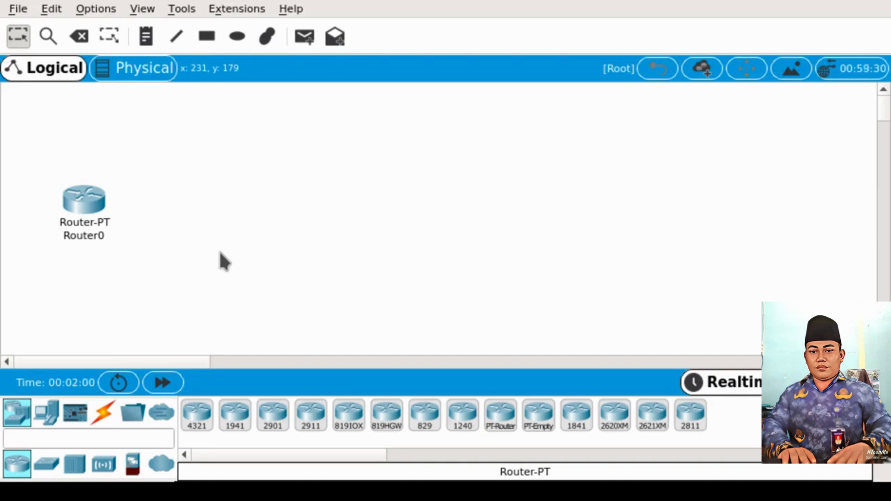
{"action": "left_click", "coordinate": [99, 211]}
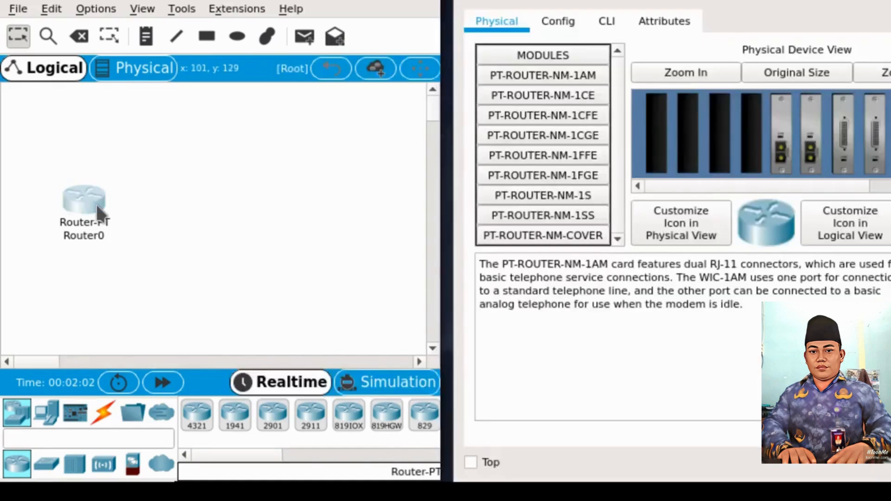
{"action": "left_click", "coordinate": [615, 19]}
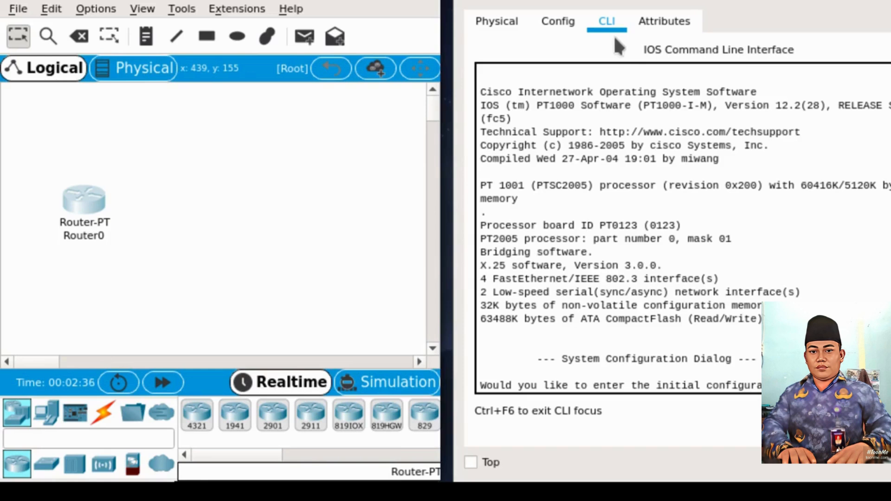
{"action": "left_click", "coordinate": [487, 28]}
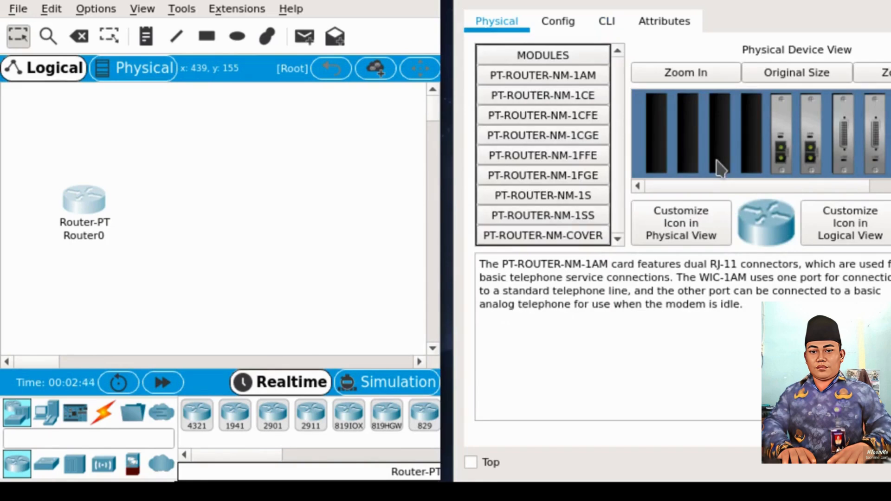
Step: Zoom the chassis view out twice, then return to Router0's command line showing its boot output
{"action": "left_click", "coordinate": [871, 75]}
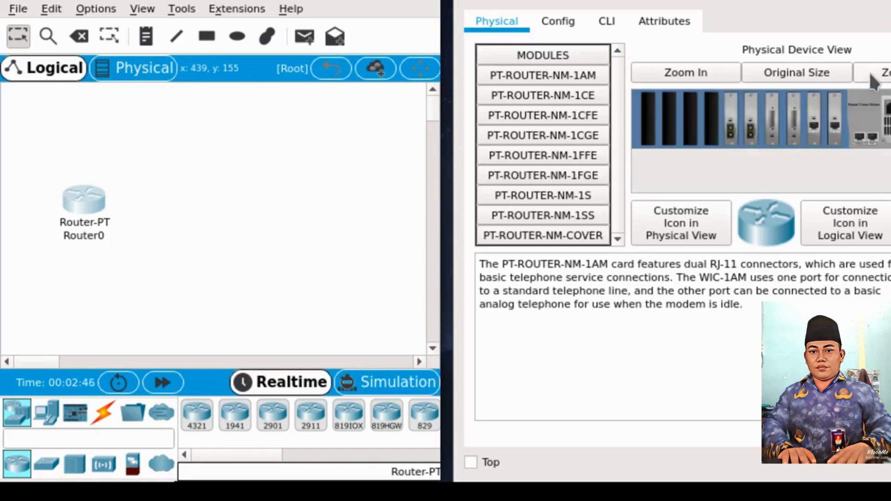
{"action": "left_click", "coordinate": [874, 82]}
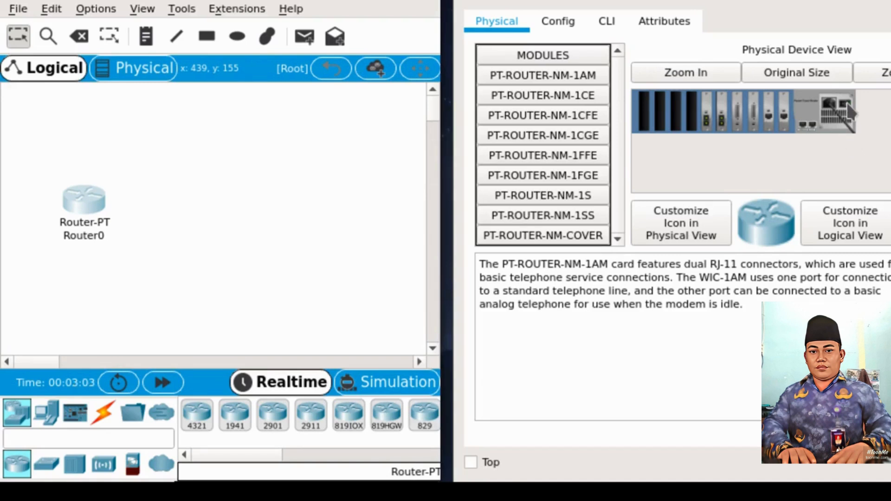
{"action": "left_click", "coordinate": [607, 22]}
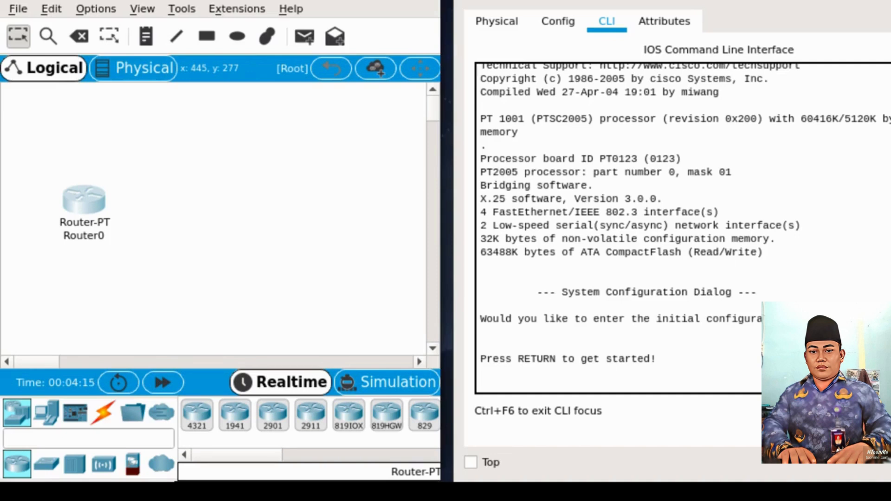
Step: Start the Router> prompt and run enable to reach Router# without a password
{"action": "left_click", "coordinate": [719, 258]}
{"action": "key", "text": "Return"}
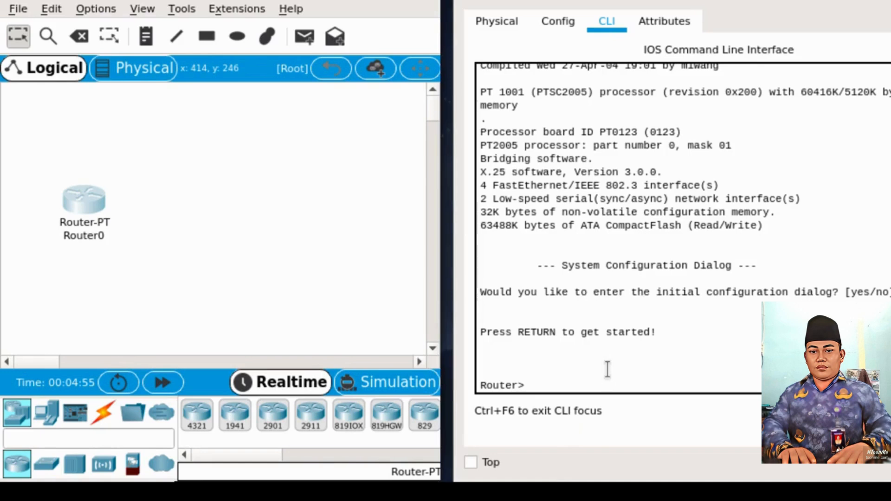
{"action": "type", "text": "enable"}
{"action": "key", "text": "Return"}
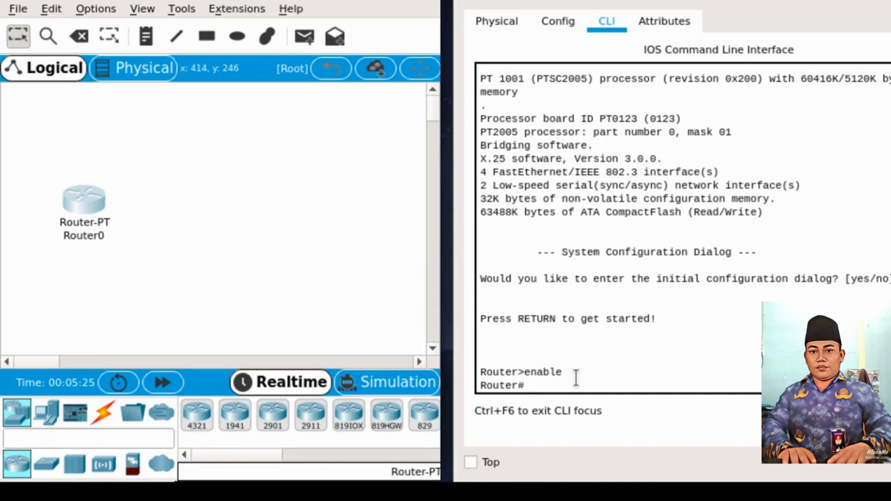
Step: Exit to user mode, then run enable again to return to privileged mode
{"action": "type", "text": "exit"}
{"action": "key", "text": "Return"}
{"action": "key", "text": "Return"}
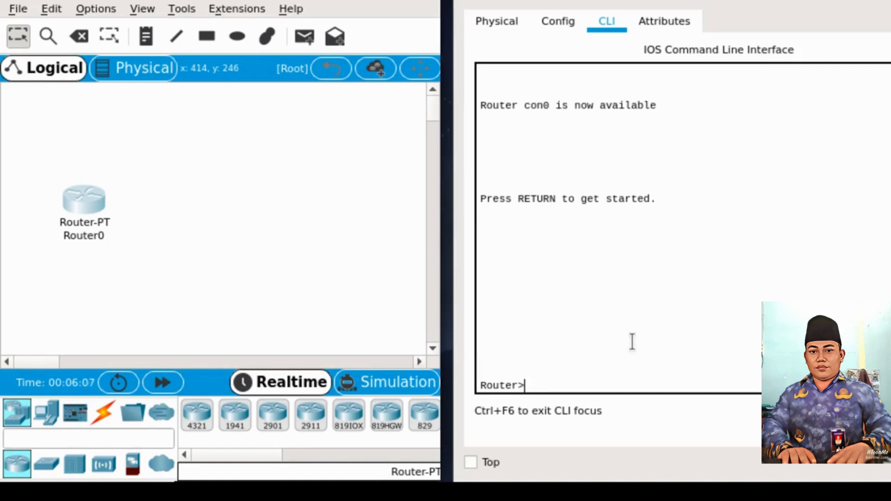
{"action": "type", "text": "enable"}
{"action": "key", "text": "Return"}
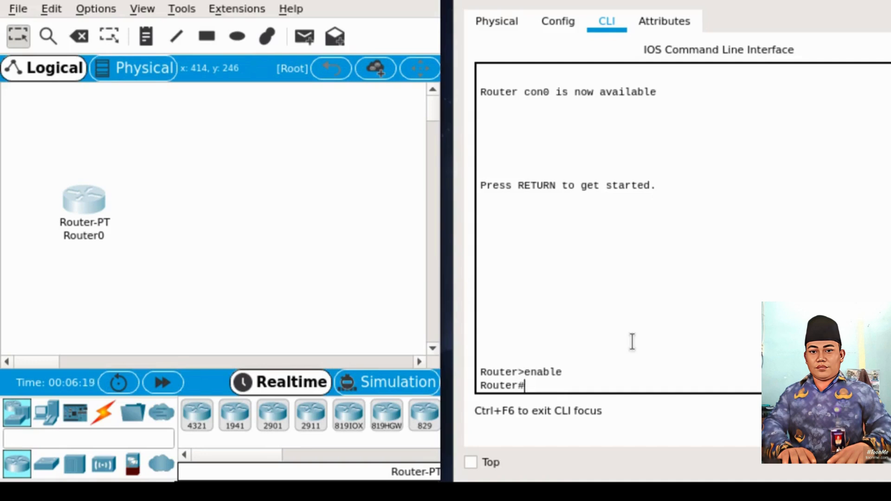
Step: Enter configure terminal, exit back to Router#, and begin configure terminal again
{"action": "type", "text": "configure terminal"}
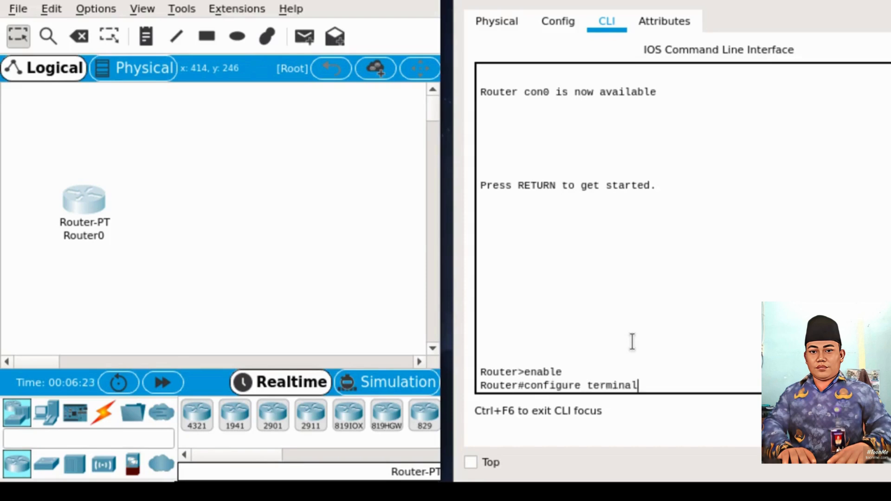
{"action": "key", "text": "Return"}
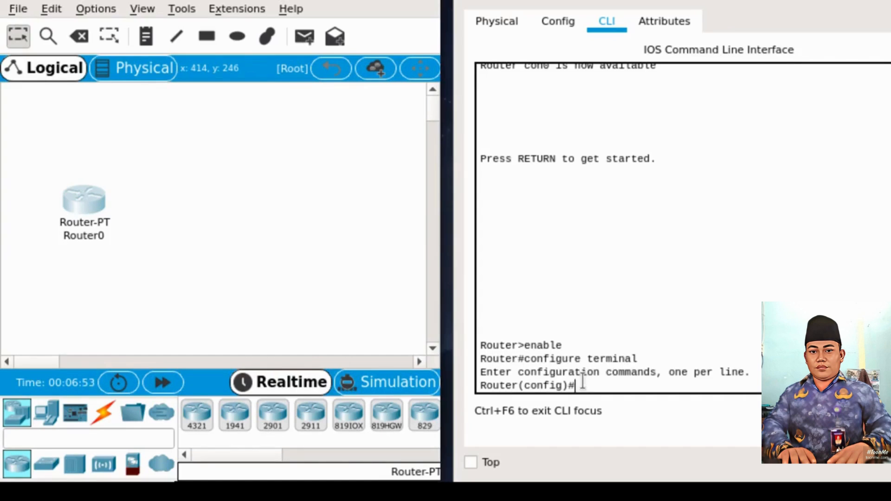
{"action": "type", "text": "exit"}
{"action": "key", "text": "Return"}
{"action": "key", "text": "Return"}
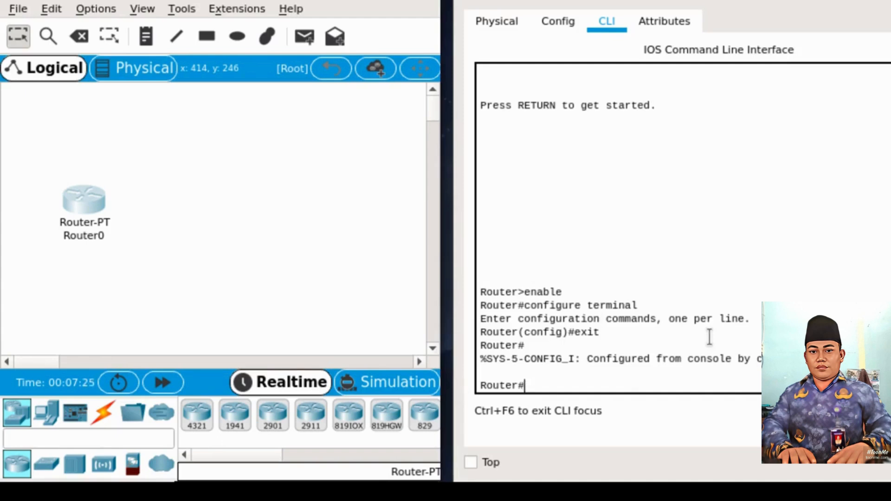
{"action": "type", "text": "configure terminal"}
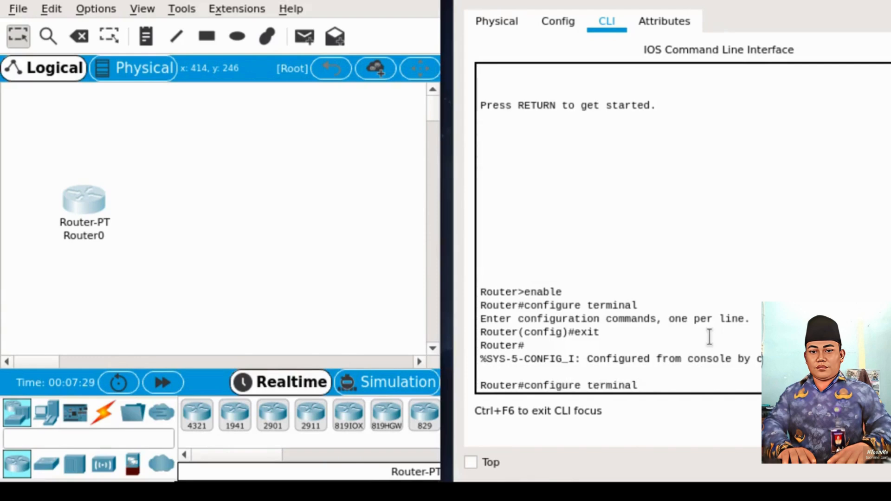
Step: Enter global configuration and set hostname ROUTER_GEDUNG_B, then begin the enable password command
{"action": "key", "text": "Return"}
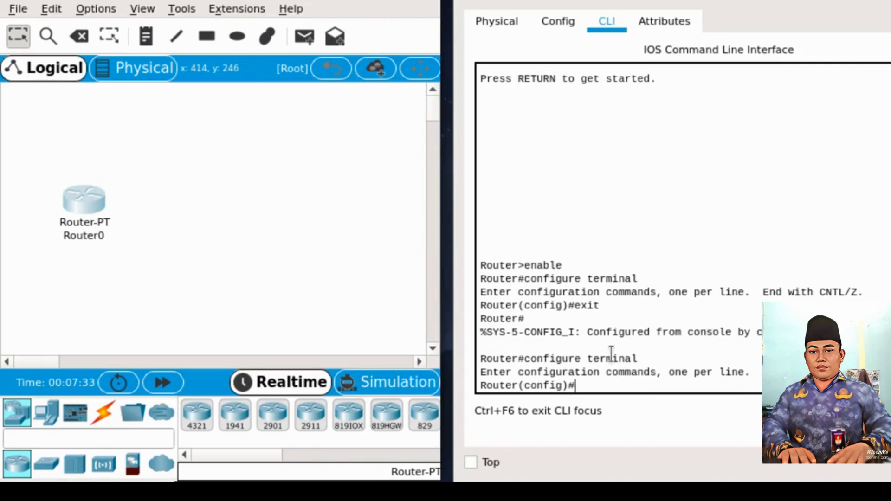
{"action": "type", "text": "hostname"}
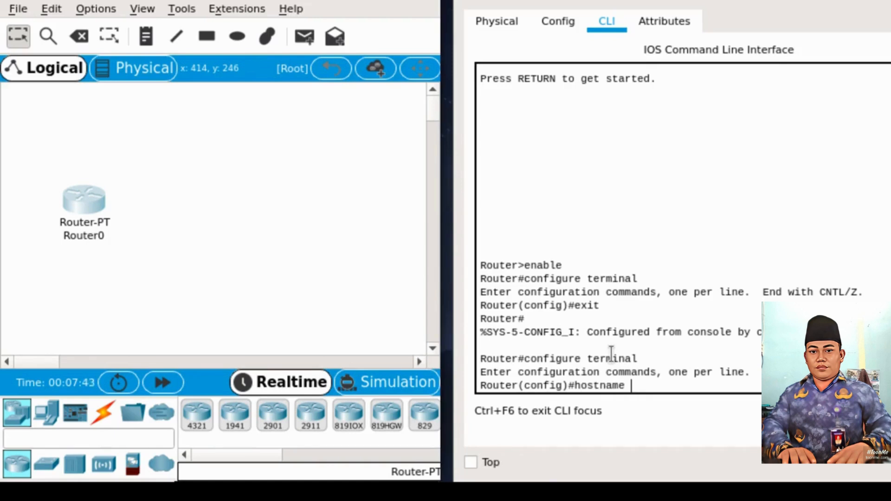
{"action": "type", "text": "ROUTER_GEDUNG_B"}
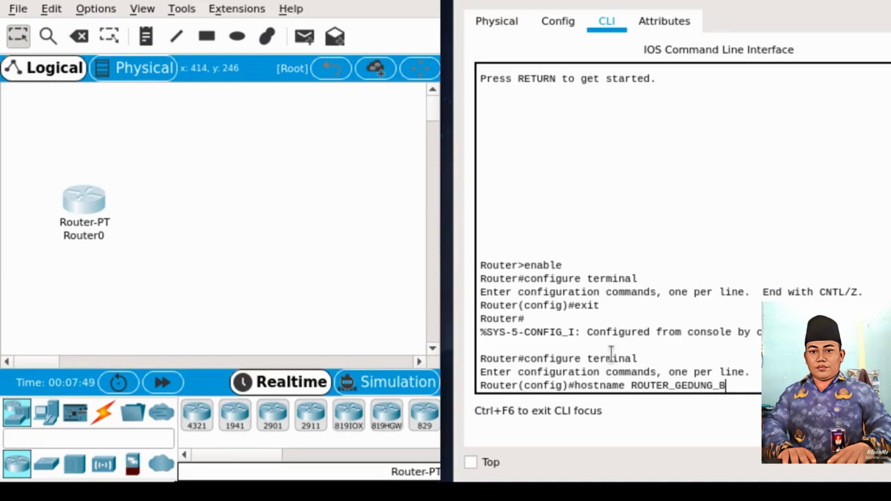
{"action": "key", "text": "Return"}
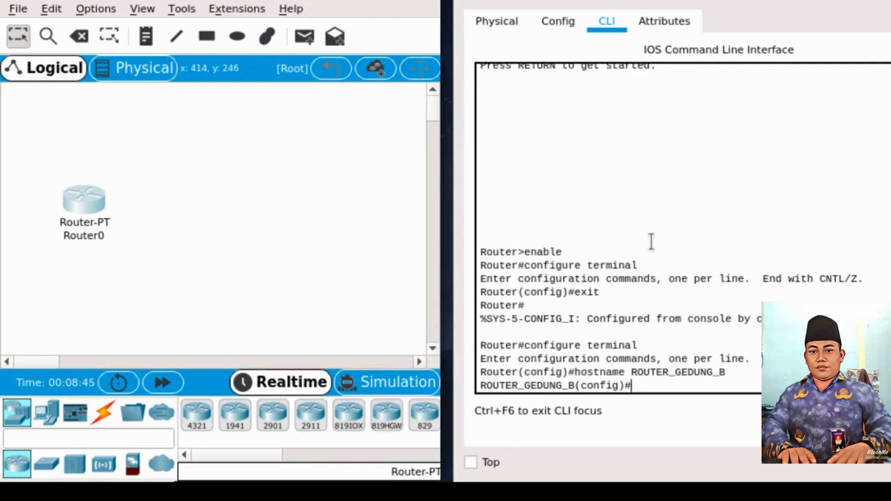
{"action": "type", "text": "enable pa"}
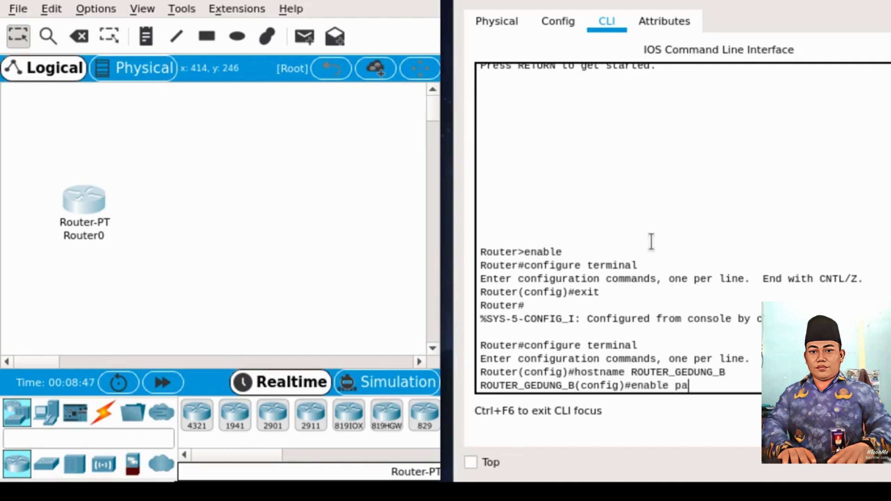
{"action": "type", "text": "ssrod"}
Step: Correct the misspelled command and set the router's enable password
{"action": "key", "text": "BackSpace"}
{"action": "key", "text": "BackSpace"}
{"action": "key", "text": "BackSpace"}
{"action": "key", "text": "BackSpace"}
{"action": "type", "text": "word kunci"}
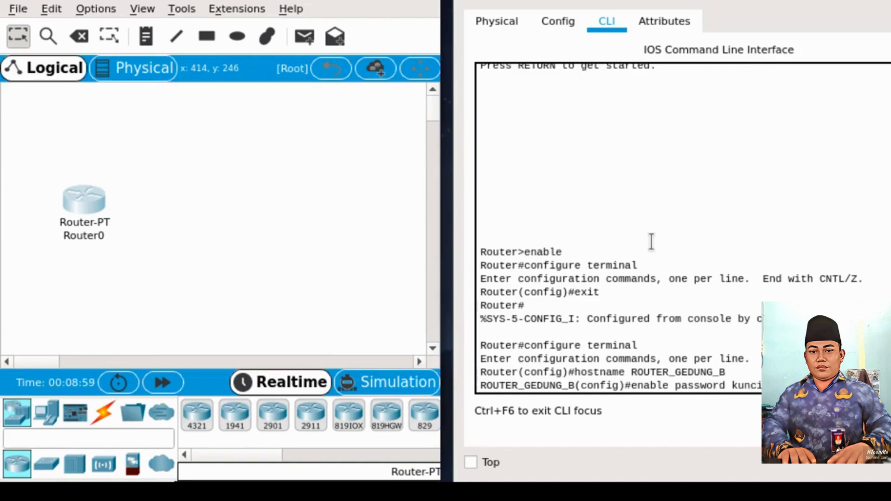
{"action": "key", "text": "Return"}
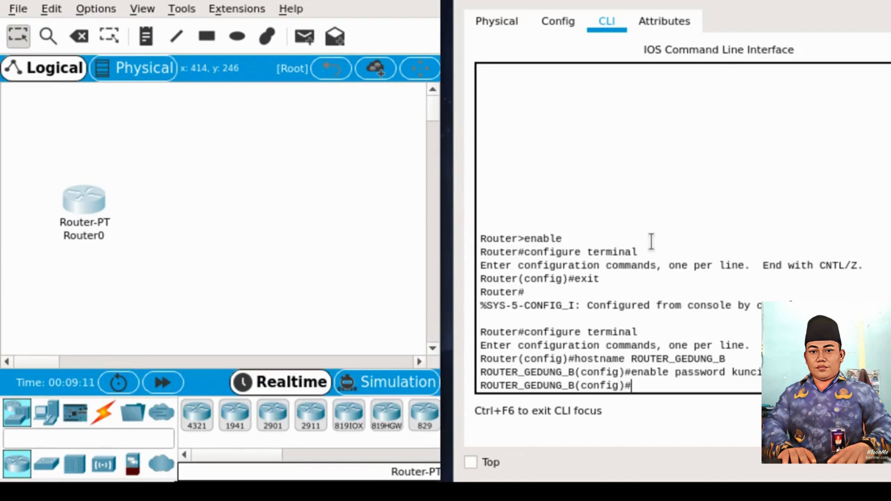
Step: Leave global configuration and exit to end the console session
{"action": "type", "text": "exit"}
{"action": "key", "text": "Return"}
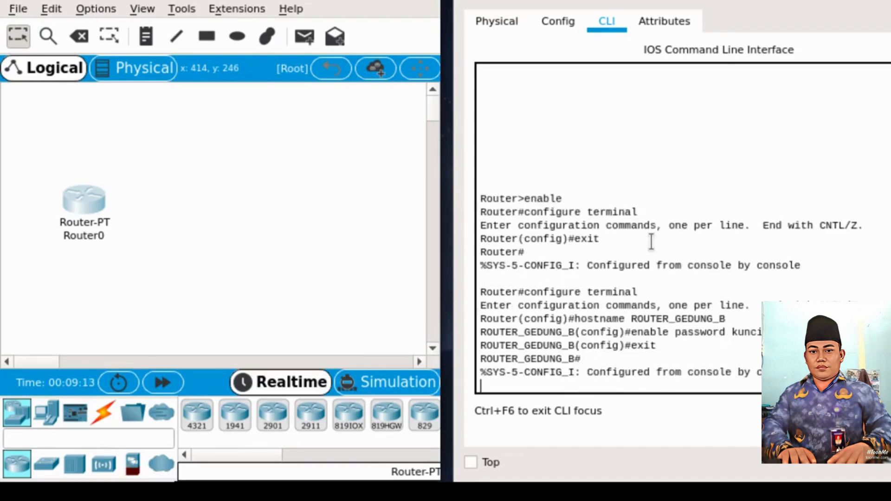
{"action": "key", "text": "Return"}
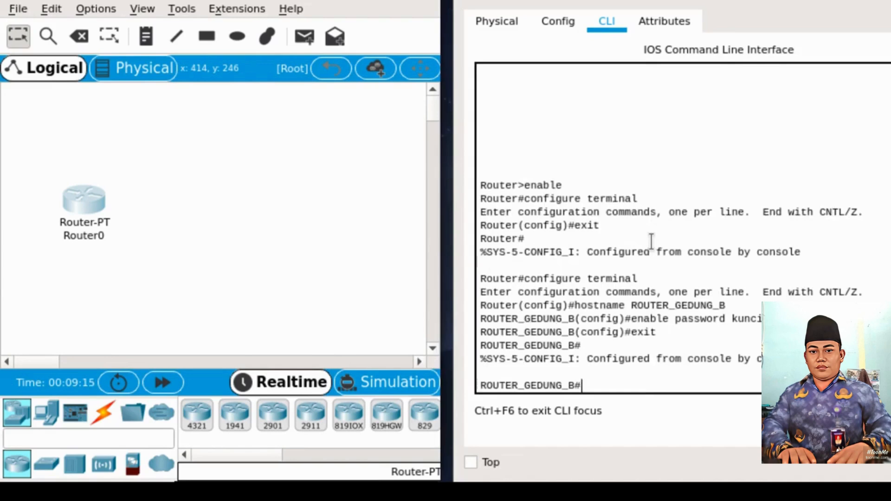
{"action": "type", "text": "exit"}
Step: Start a new console session and run enable, entering the enable password to reach ROUTER_GEDUNG_B#
{"action": "key", "text": "Return"}
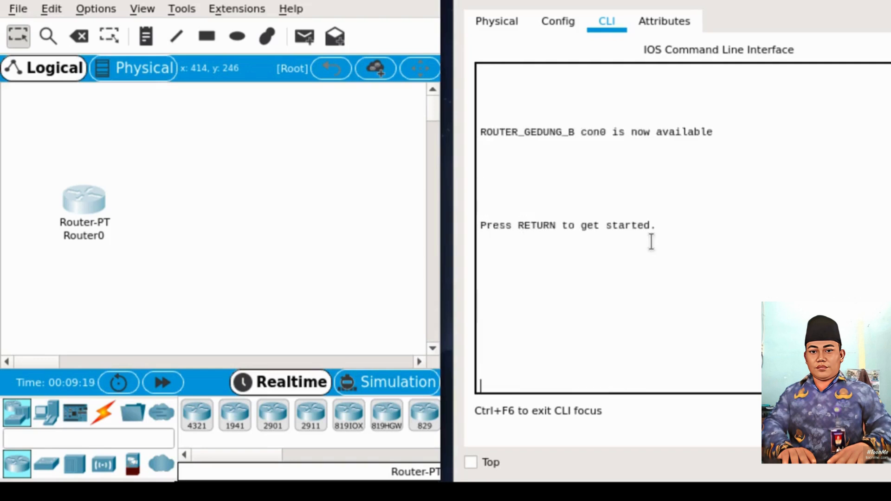
{"action": "key", "text": "Return"}
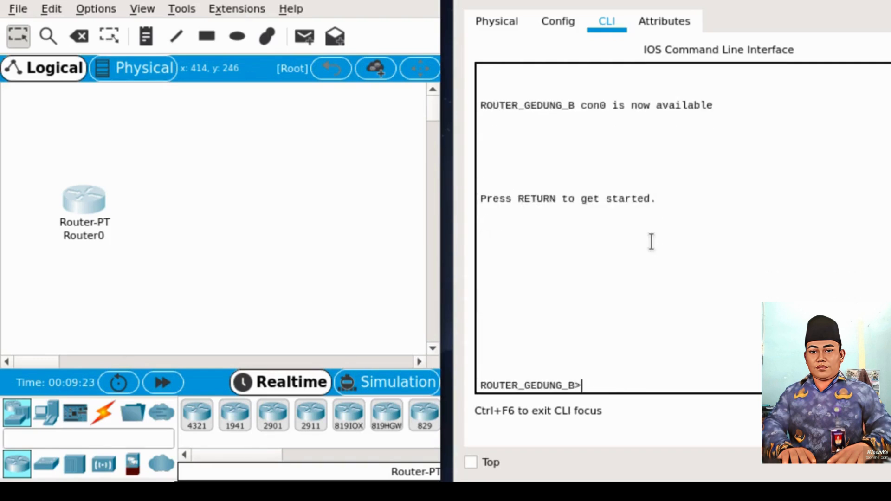
{"action": "type", "text": "enable"}
{"action": "key", "text": "Return"}
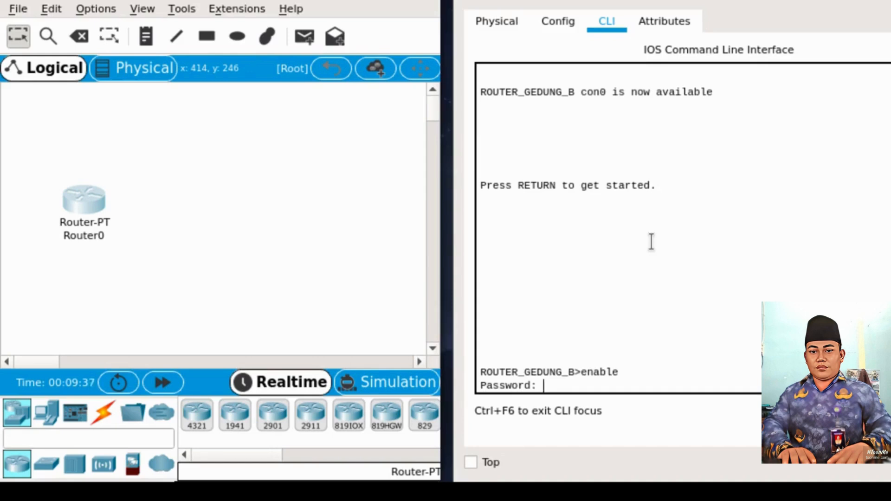
{"action": "key", "text": "Return"}
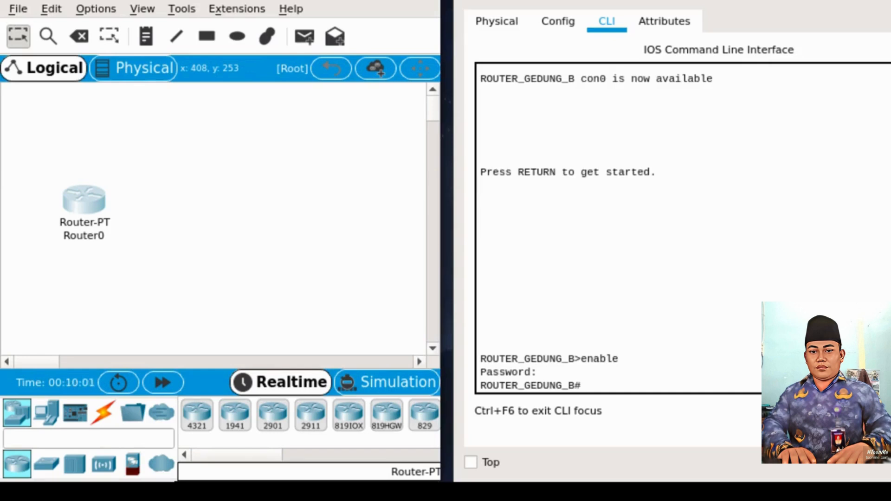
{"action": "left_click", "coordinate": [620, 298]}
Step: Under line console 0, set a console password and require login
{"action": "type", "text": "co"}
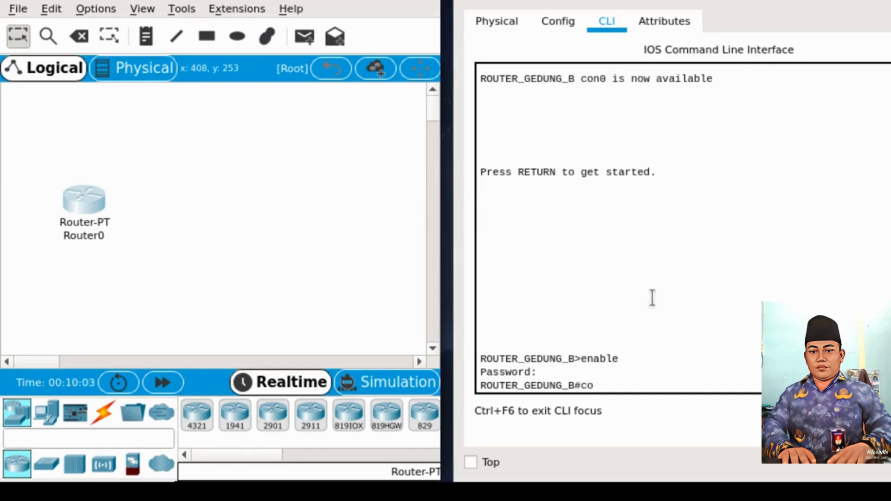
{"action": "type", "text": "nfigure terminal"}
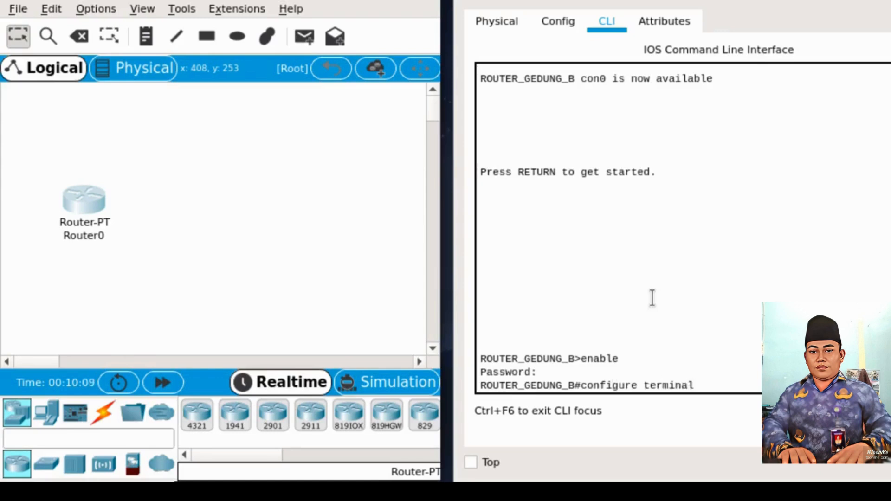
{"action": "key", "text": "Return"}
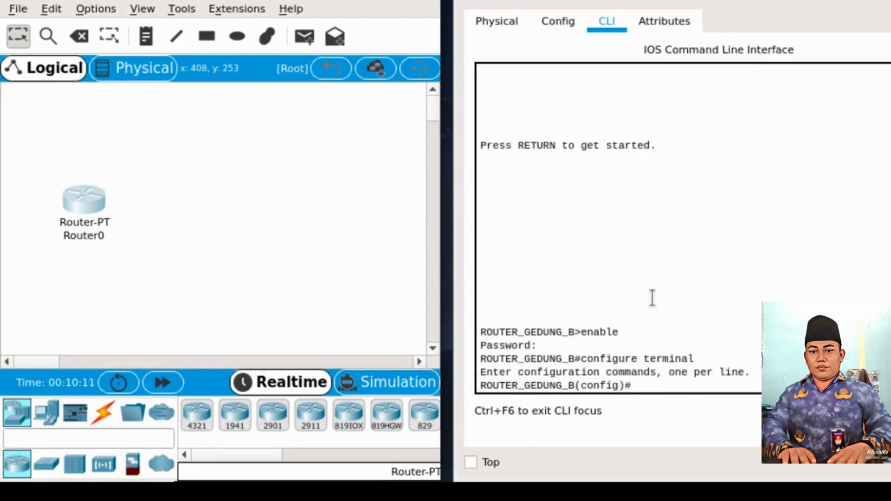
{"action": "type", "text": "line console "}
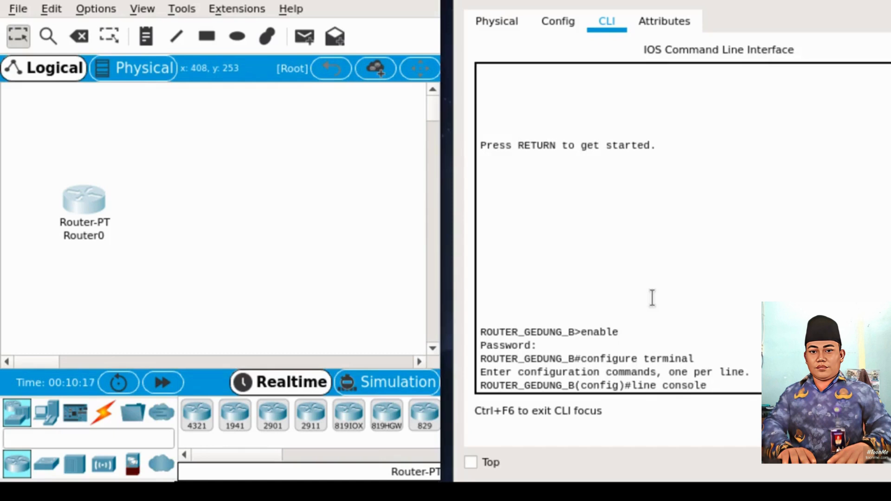
{"action": "type", "text": "0"}
{"action": "key", "text": "Return"}
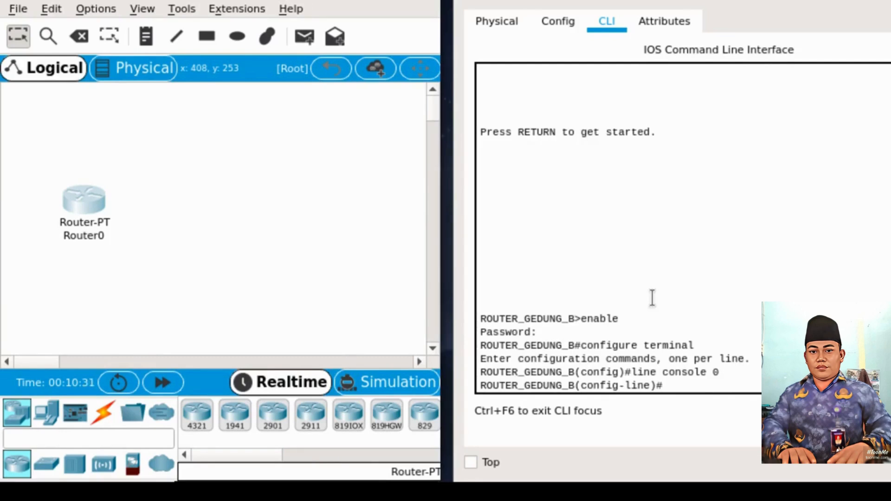
{"action": "type", "text": "password indones"}
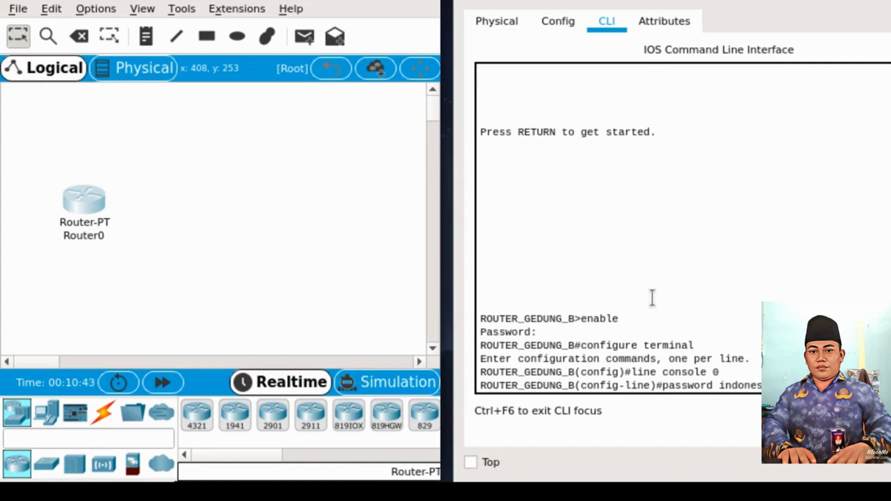
{"action": "key", "text": "Return"}
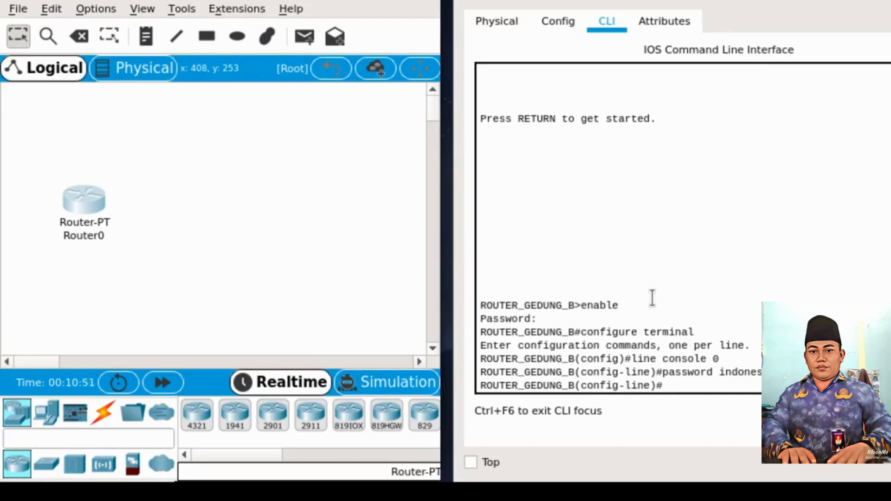
{"action": "type", "text": "login"}
{"action": "key", "text": "Return"}
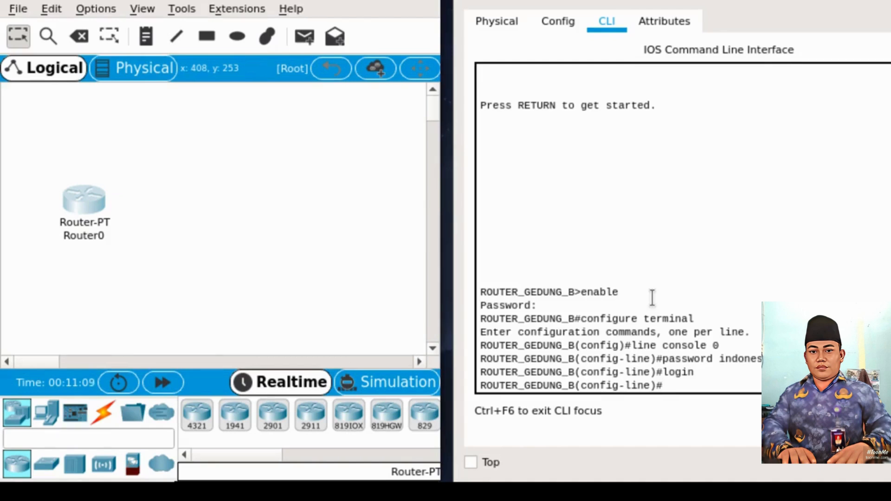
Step: Exit the console line and global configuration back to the privileged prompt
{"action": "type", "text": "exit"}
{"action": "key", "text": "Return"}
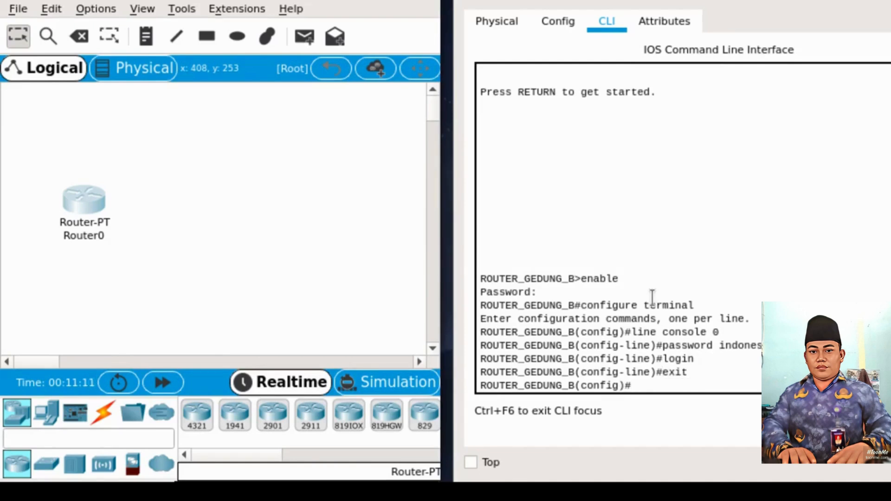
{"action": "type", "text": "exit"}
{"action": "key", "text": "Return"}
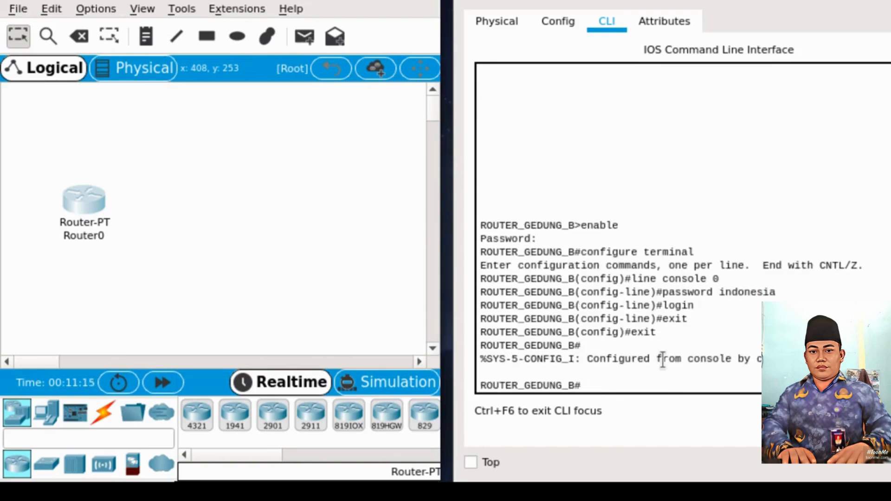
{"action": "type", "text": "exit"}
Step: End the session and log in again with the console line password
{"action": "key", "text": "Return"}
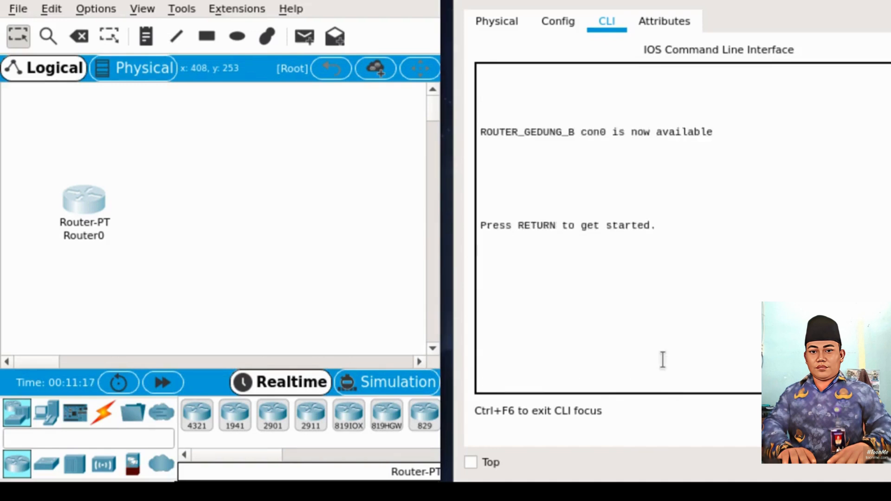
{"action": "key", "text": "Return"}
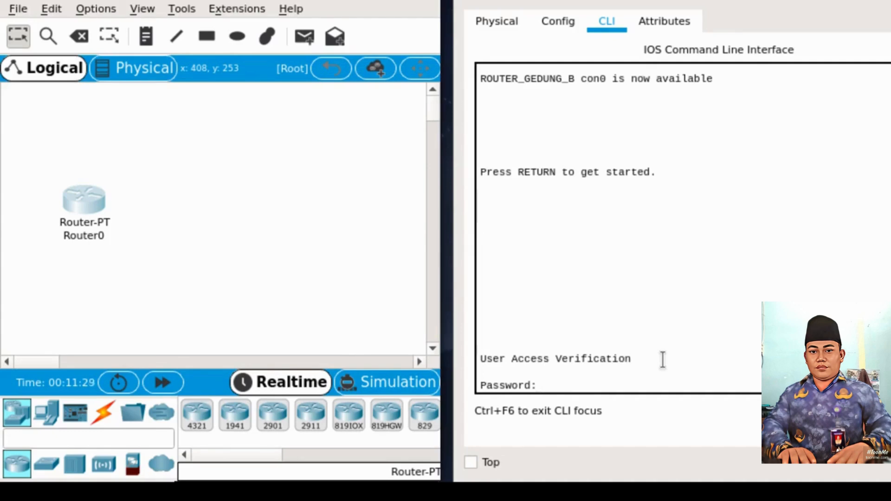
{"action": "key", "text": "Return"}
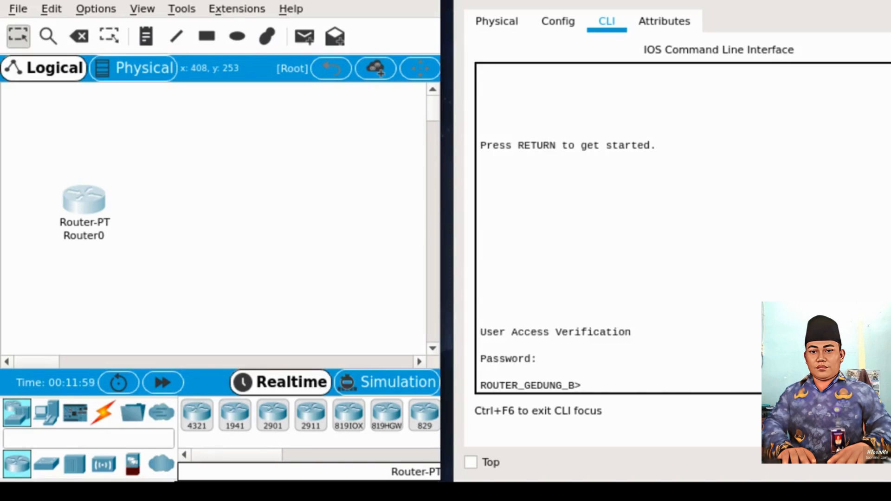
Step: Run enable and retry the enable password until ROUTER_GEDUNG_B# appears, then type show running-config
{"action": "type", "text": "e"}
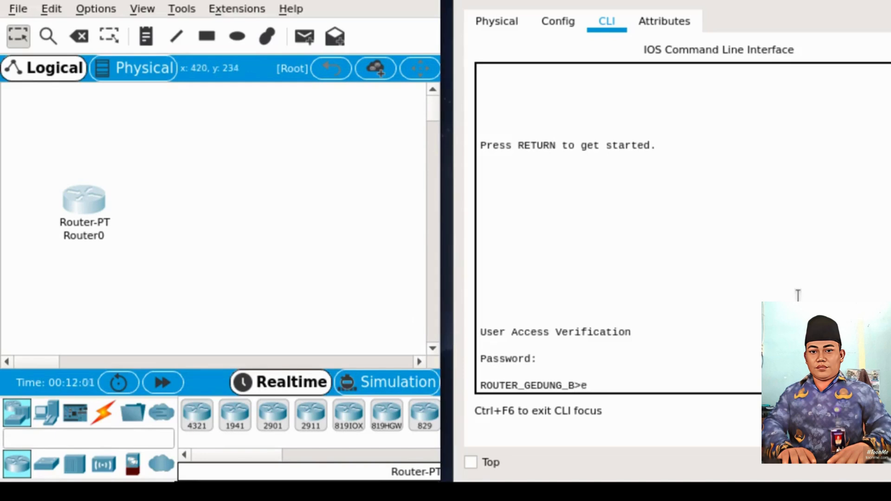
{"action": "type", "text": "nable"}
{"action": "key", "text": "Return"}
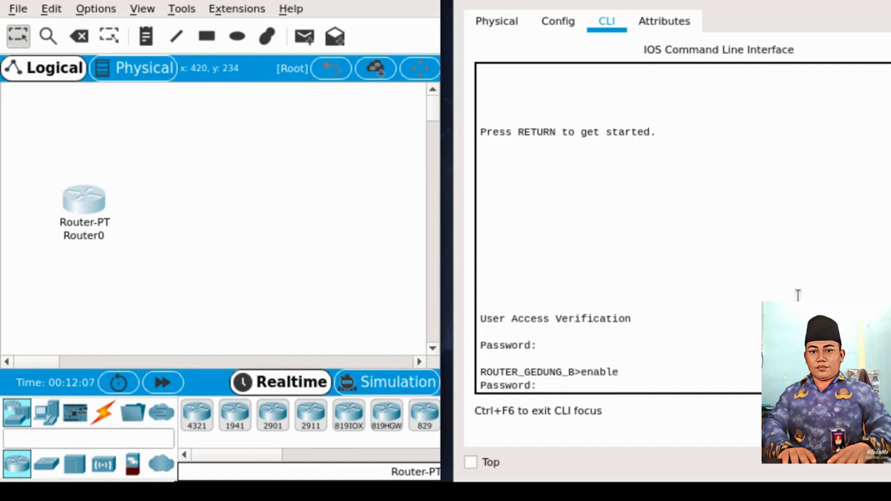
{"action": "key", "text": "Return"}
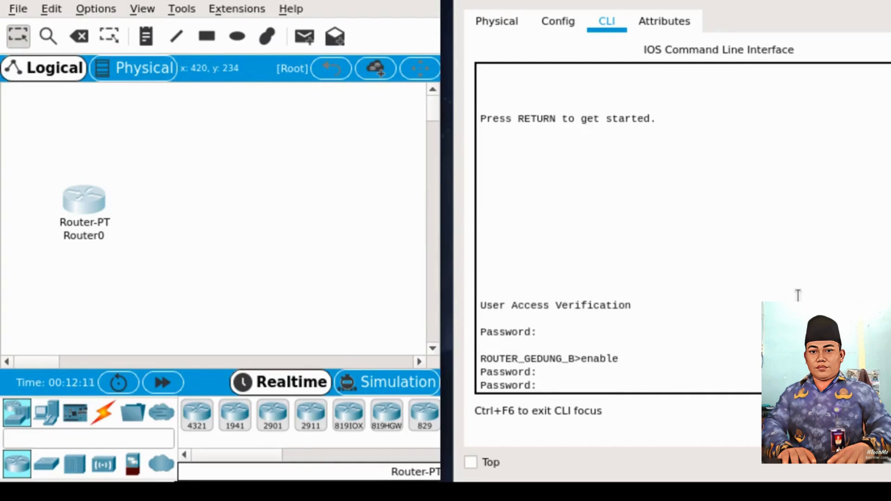
{"action": "key", "text": "Return"}
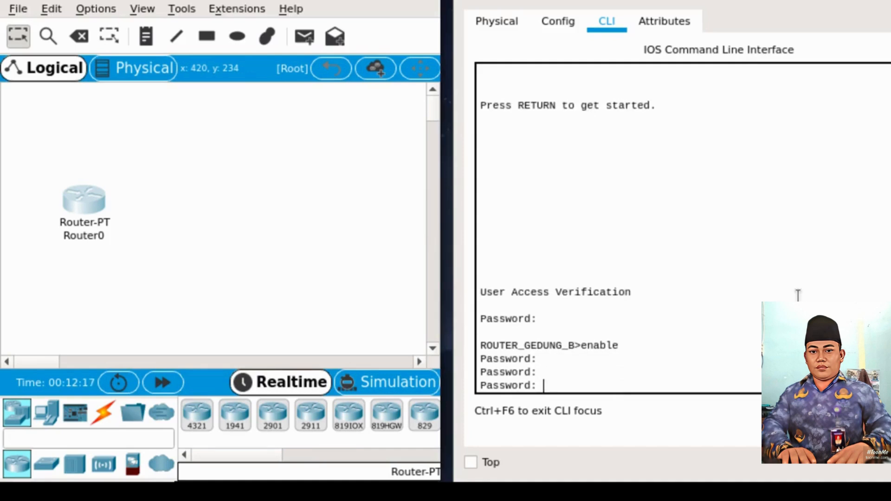
{"action": "key", "text": "Return"}
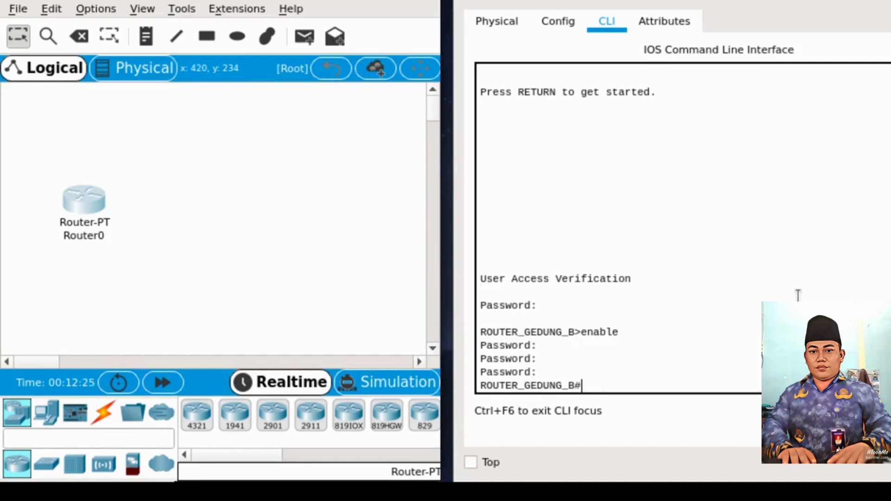
{"action": "type", "text": "show running-config"}
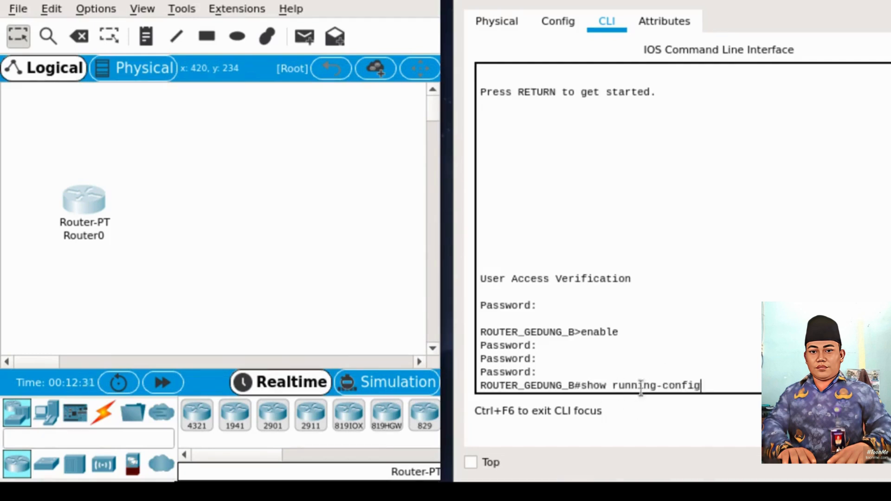
Step: Display the 749-byte running config showing the hostname and plain enable password, then stop paging
{"action": "key", "text": "Return"}
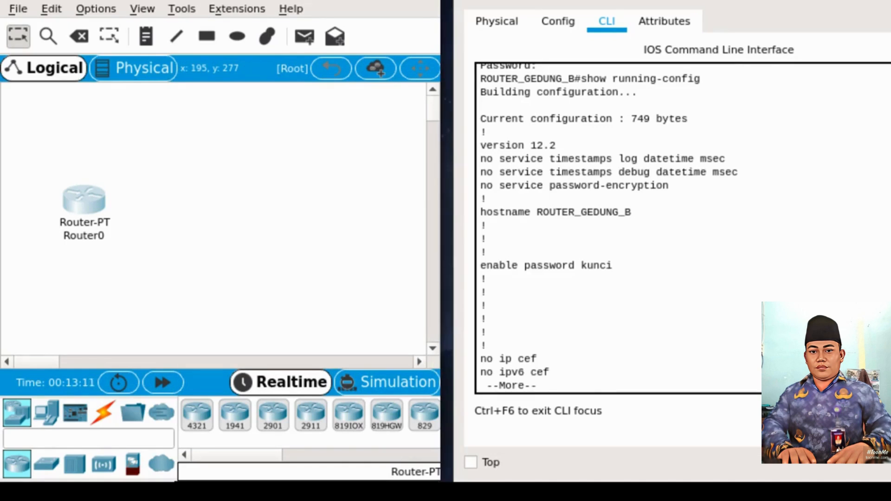
{"action": "left_click", "coordinate": [559, 278]}
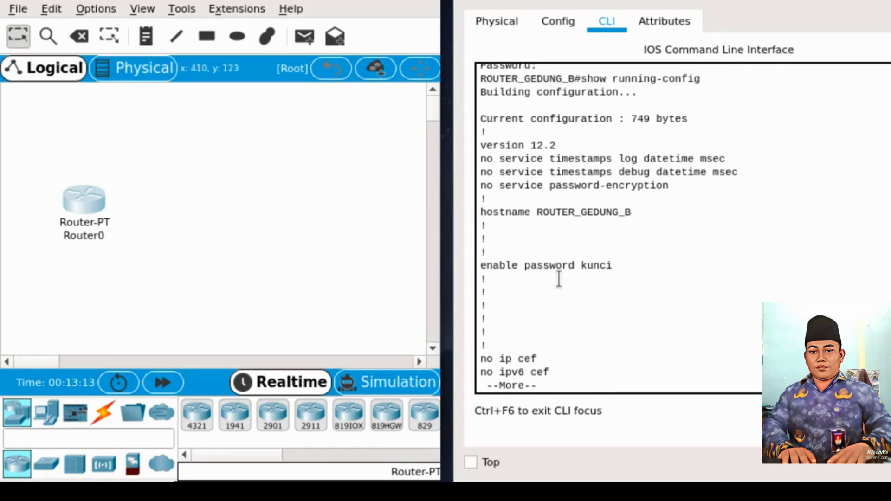
{"action": "key", "text": "ctrl+c"}
{"action": "key", "text": "Return"}
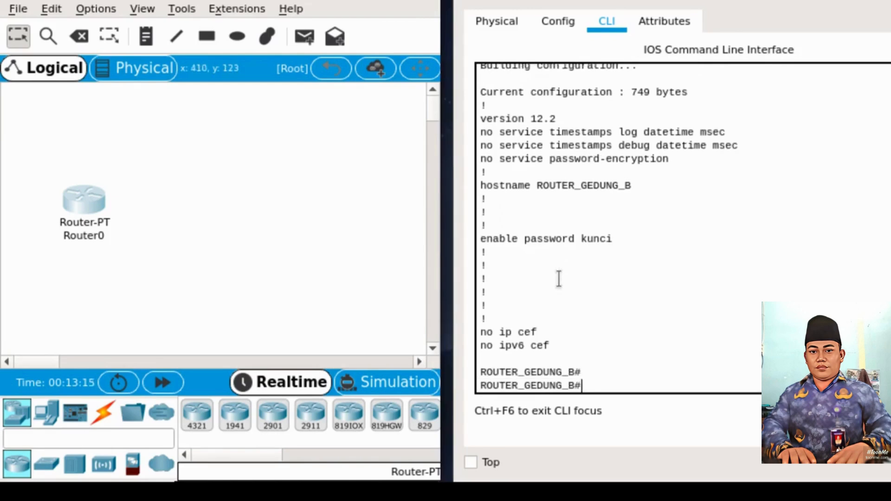
{"action": "type", "text": "configure terminal"}
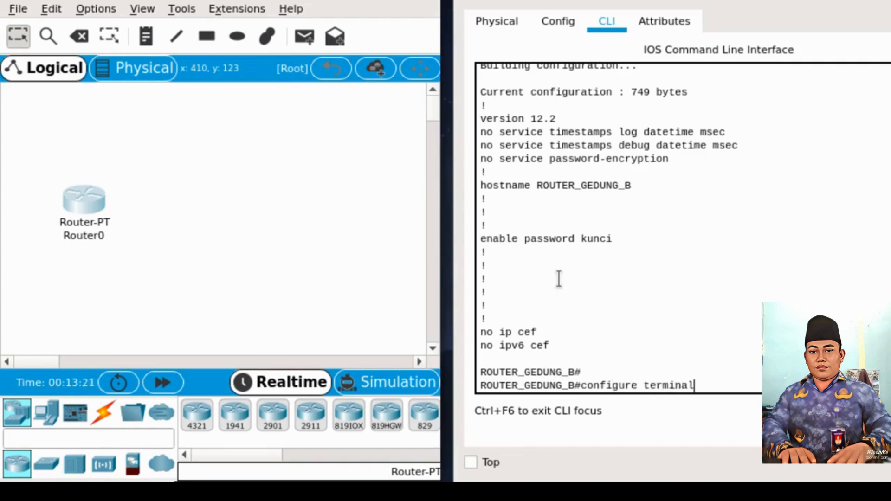
Step: In global configuration, add an enable secret password, then exit back to ROUTER_GEDUNG_B#
{"action": "key", "text": "Return"}
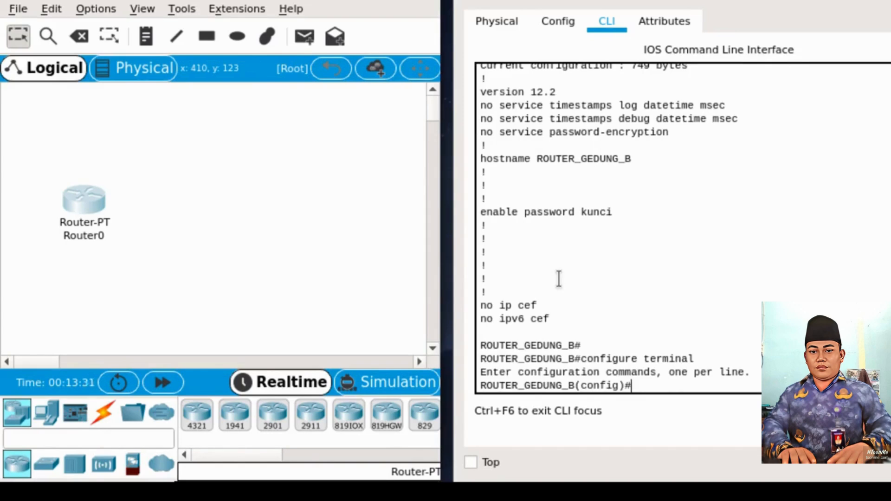
{"action": "type", "text": "enable se"}
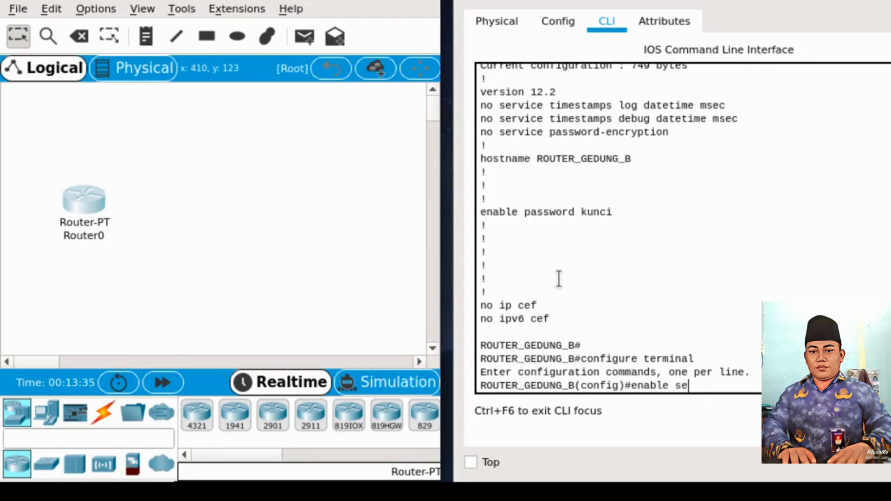
{"action": "type", "text": "cret"}
{"action": "type", "text": "belajar"}
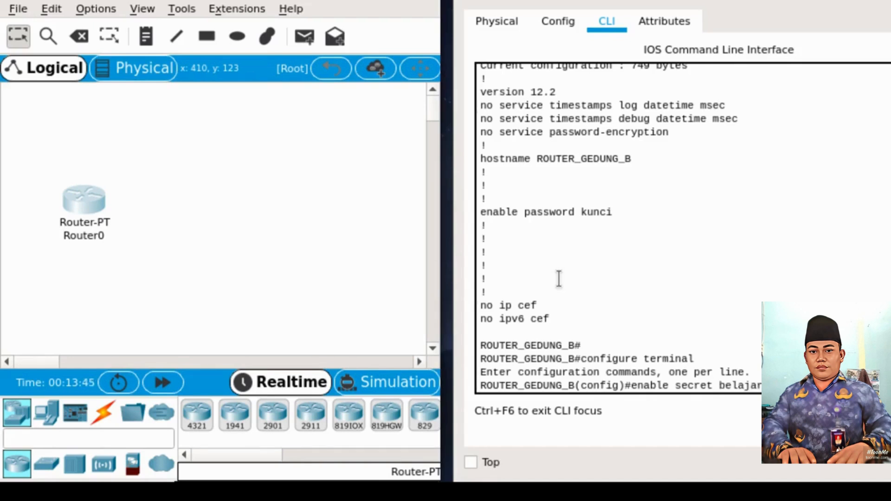
{"action": "key", "text": "Return"}
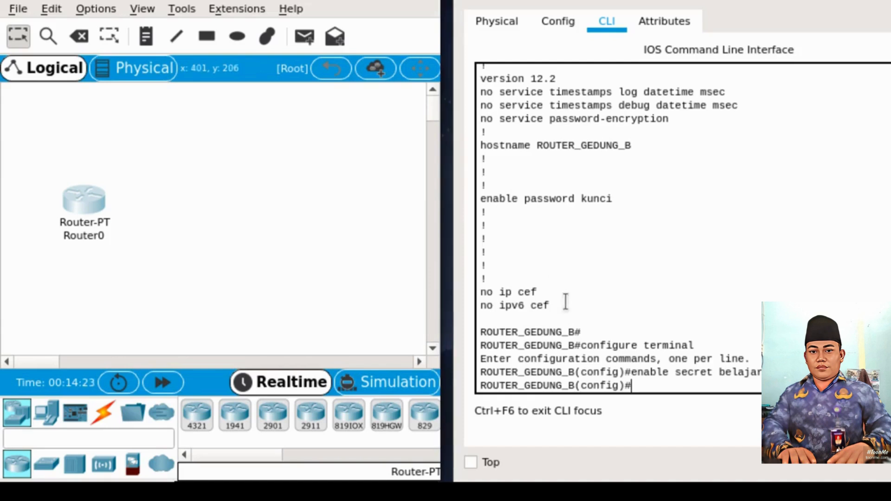
{"action": "type", "text": "exi"}
{"action": "type", "text": "t"}
{"action": "key", "text": "Return"}
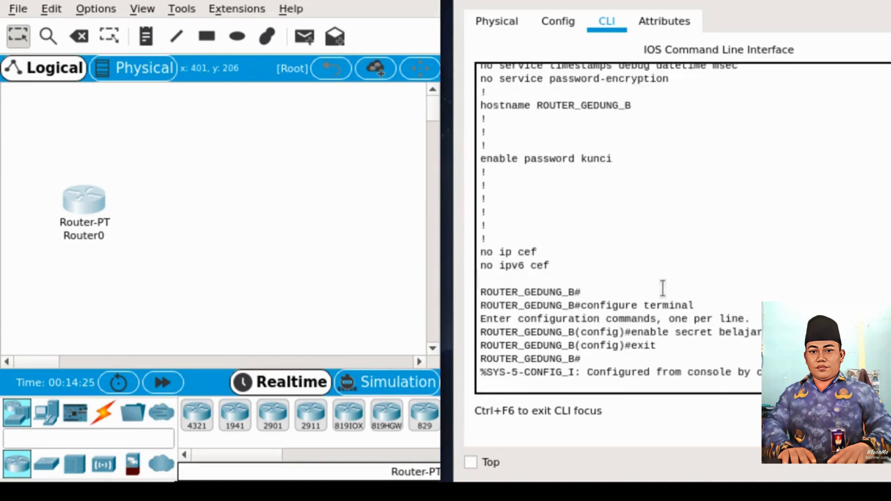
{"action": "type", "text": "exit"}
Step: Log out of the router console and log back in with the console password
{"action": "key", "text": "Return"}
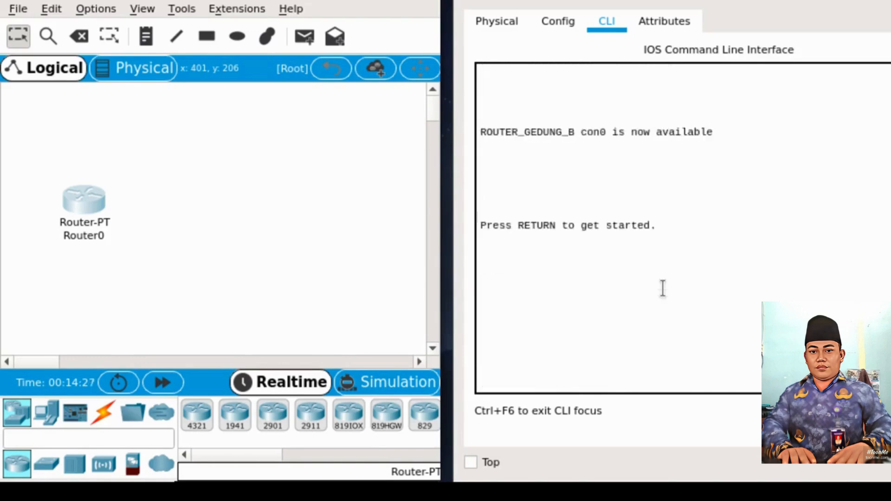
{"action": "key", "text": "Return"}
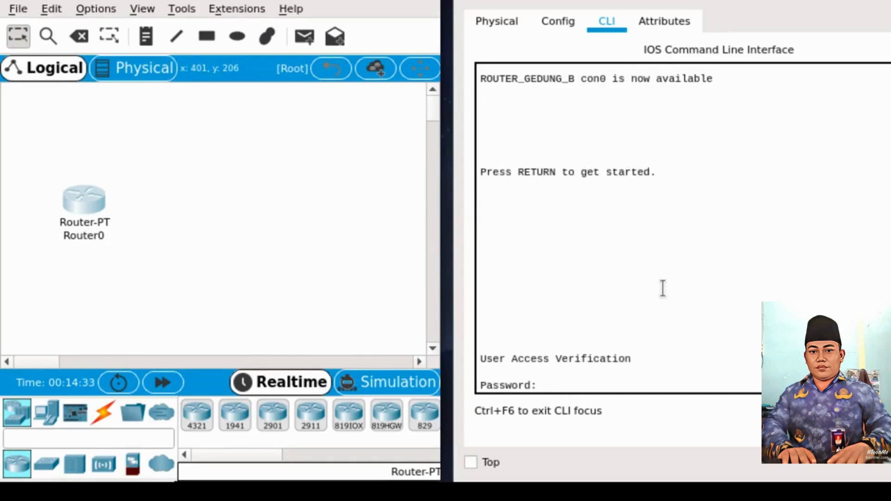
{"action": "key", "text": "Return"}
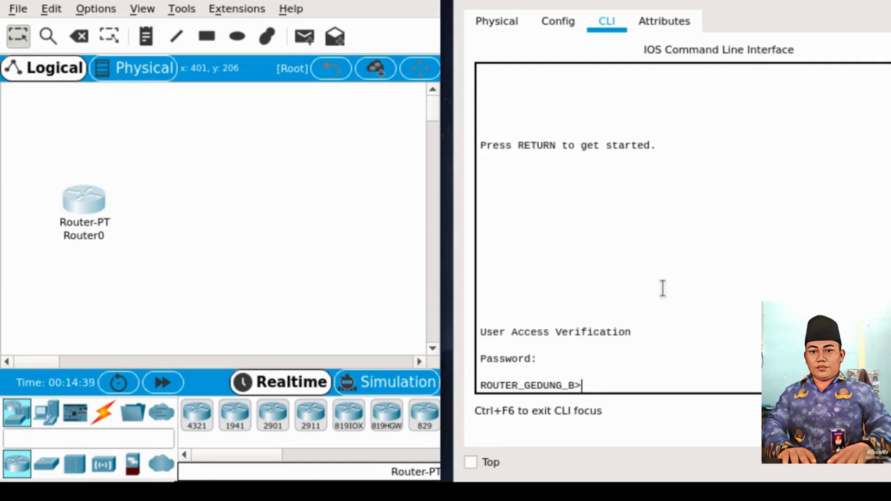
Step: Reach privileged mode with the new enable secret, then type show running-config
{"action": "type", "text": "enable"}
{"action": "key", "text": "Return"}
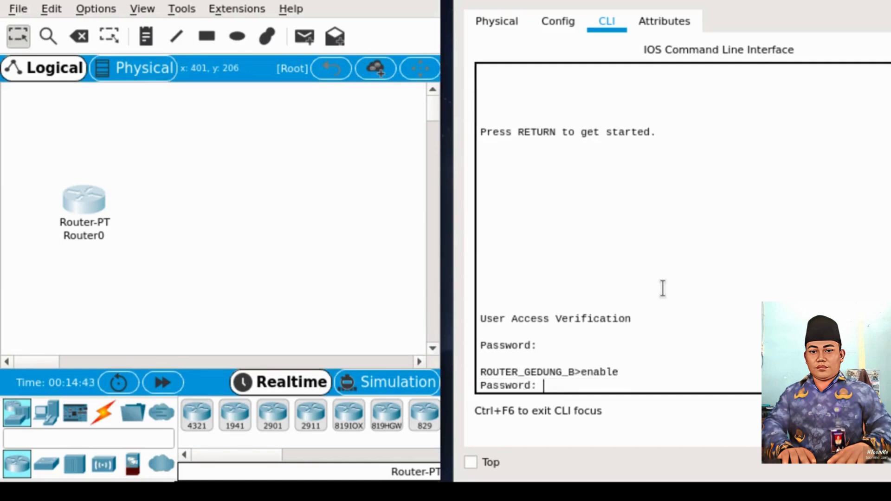
{"action": "key", "text": "Return"}
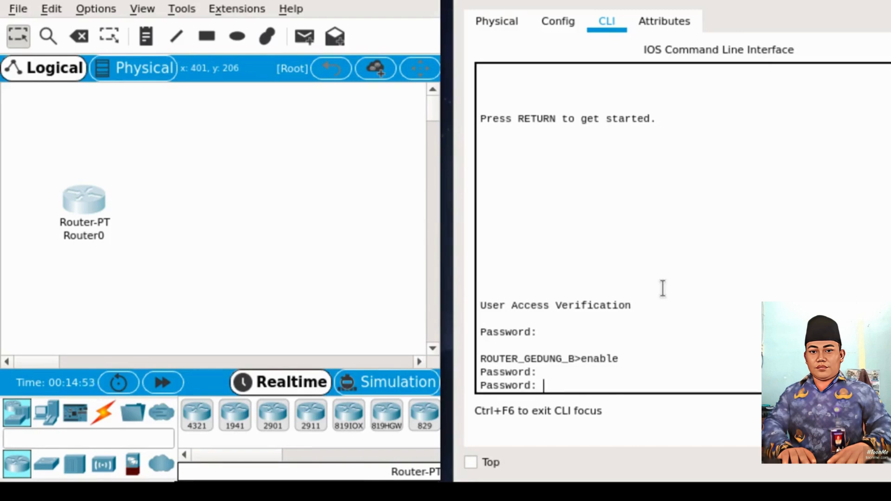
{"action": "key", "text": "Return"}
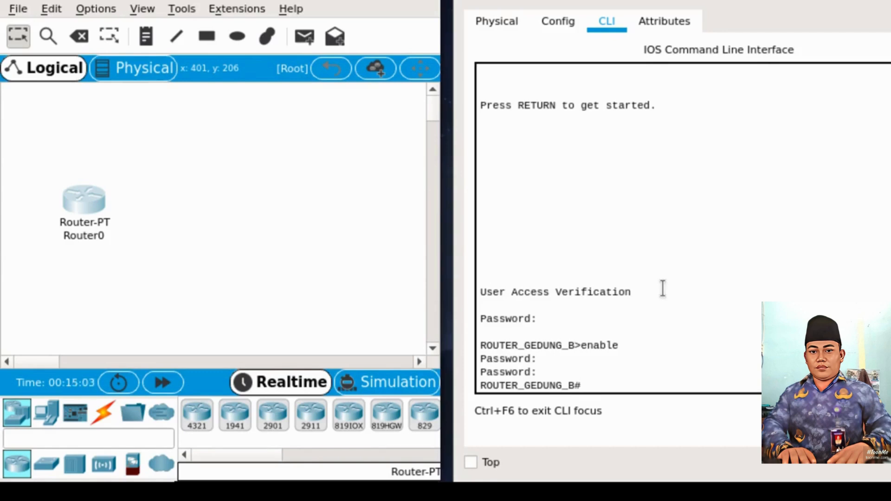
{"action": "type", "text": "show running-config"}
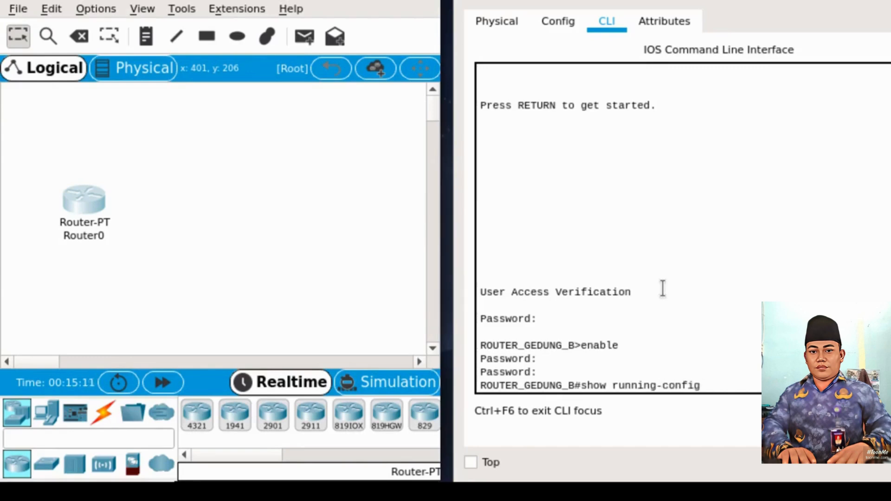
Step: Page through the 796-byte running configuration showing the hashed enable secret beside the enable password
{"action": "key", "text": "Return"}
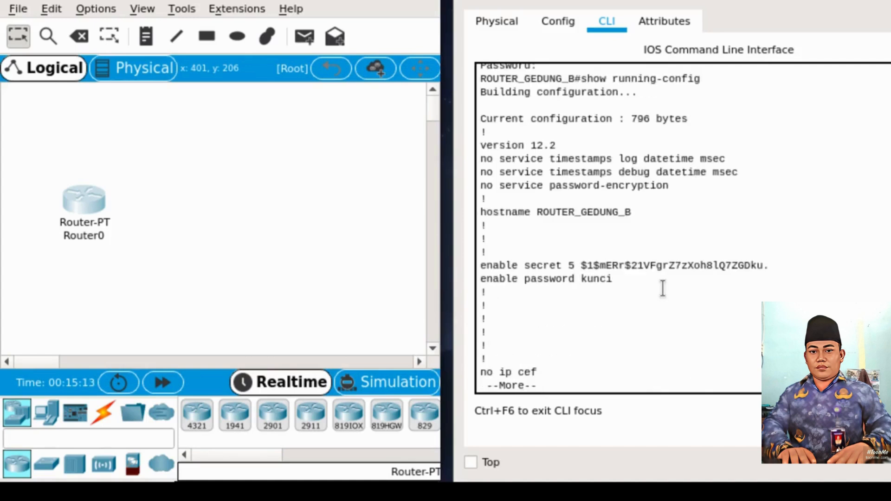
{"action": "left_click", "coordinate": [684, 203]}
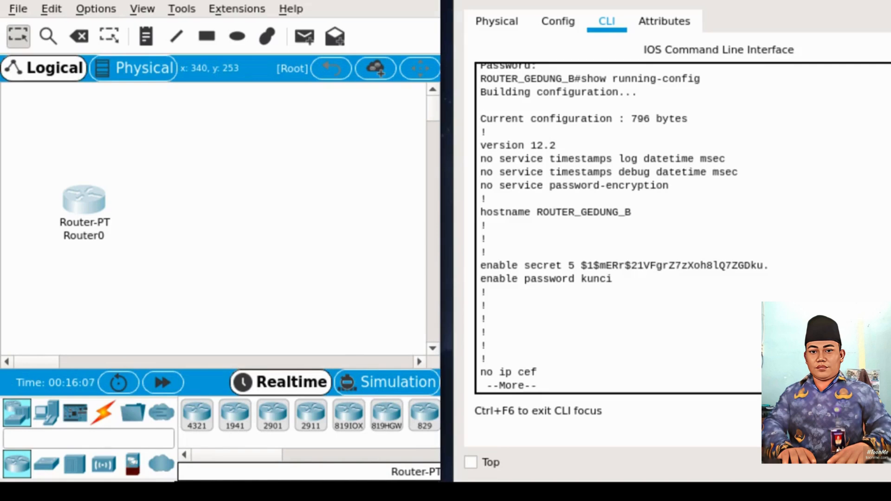
{"action": "left_click", "coordinate": [592, 339]}
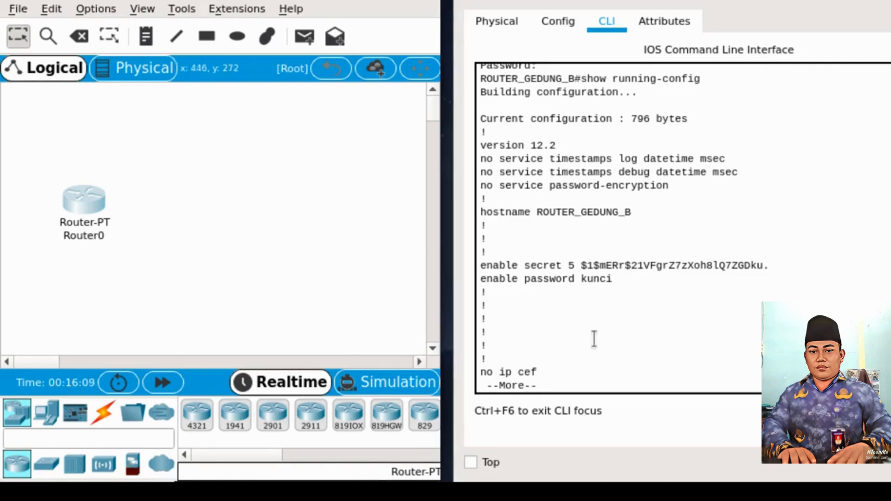
Step: End the paged listing and enter global configuration mode with configure terminal
{"action": "key", "text": "q"}
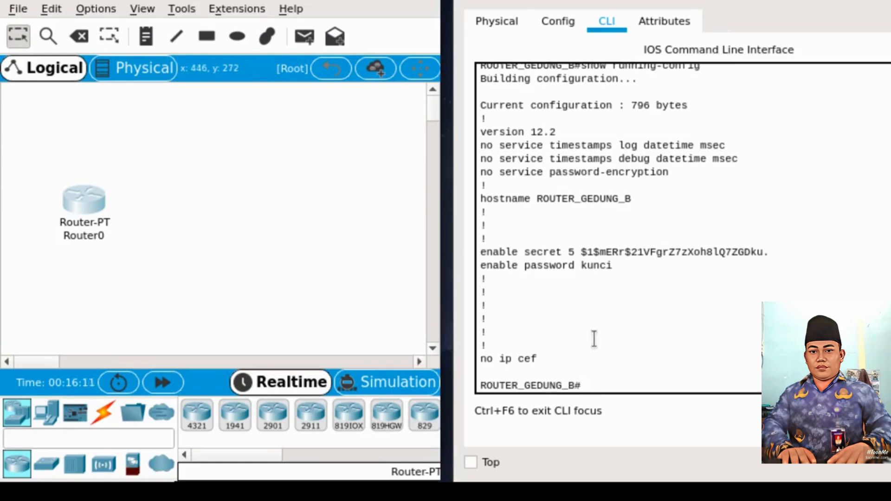
{"action": "type", "text": "configure terminal"}
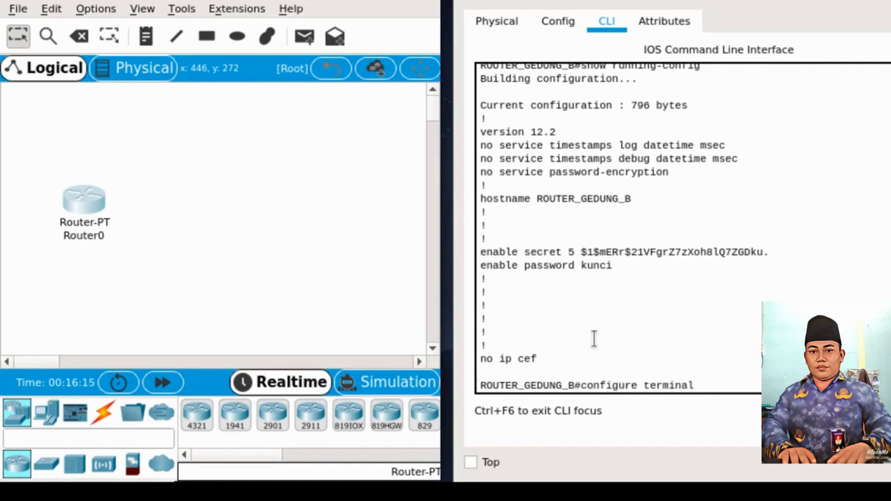
{"action": "key", "text": "Return"}
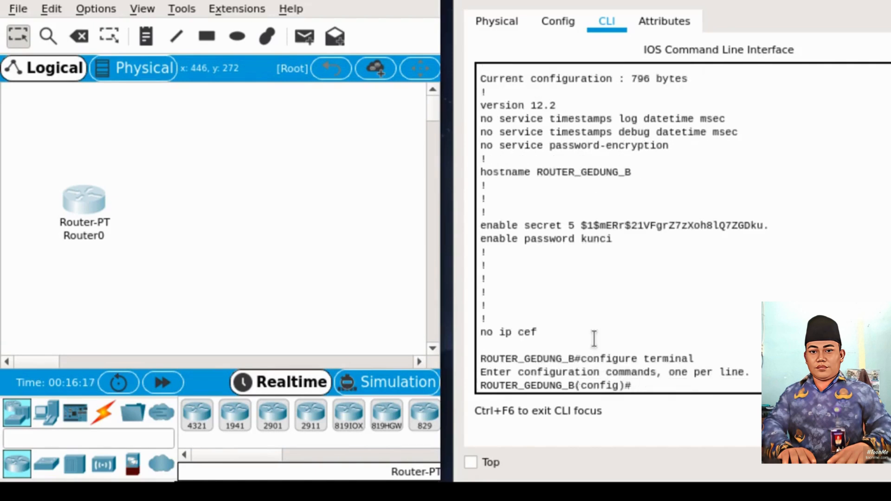
Step: Set the MOTD banner to '=== PIHAK YG TDK BERKEPENTINGAN DILARANG MASUK!!! ===' using & delimiters
{"action": "type", "text": "banner motd "}
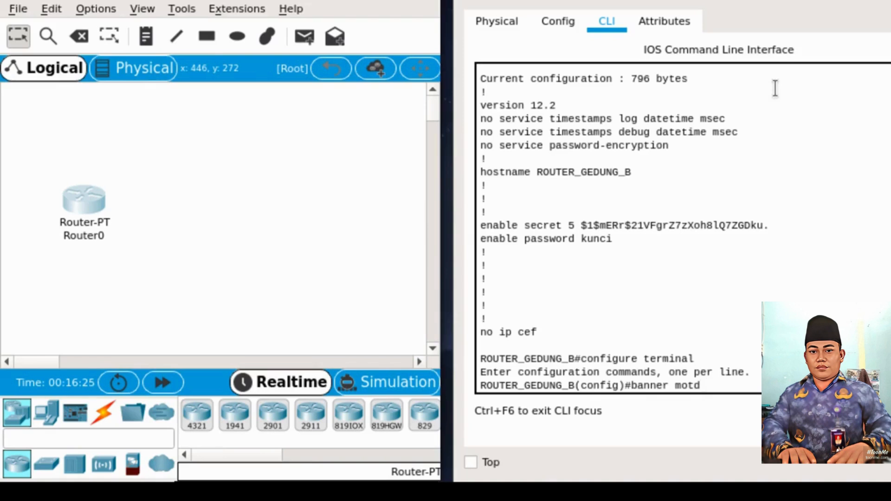
{"action": "type", "text": "&&"}
{"action": "key", "text": "Left"}
{"action": "type", "text": "="}
{"action": "type", "text": "=="}
{"action": "type", "text": " PIHA"}
{"action": "type", "text": "DILARANG MASUK&"}
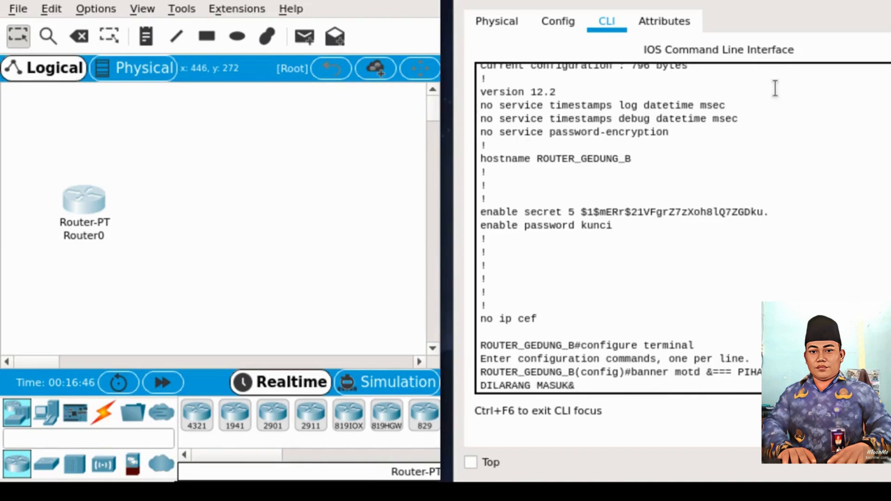
{"action": "type", "text": "!!! ==="}
{"action": "key", "text": "Return"}
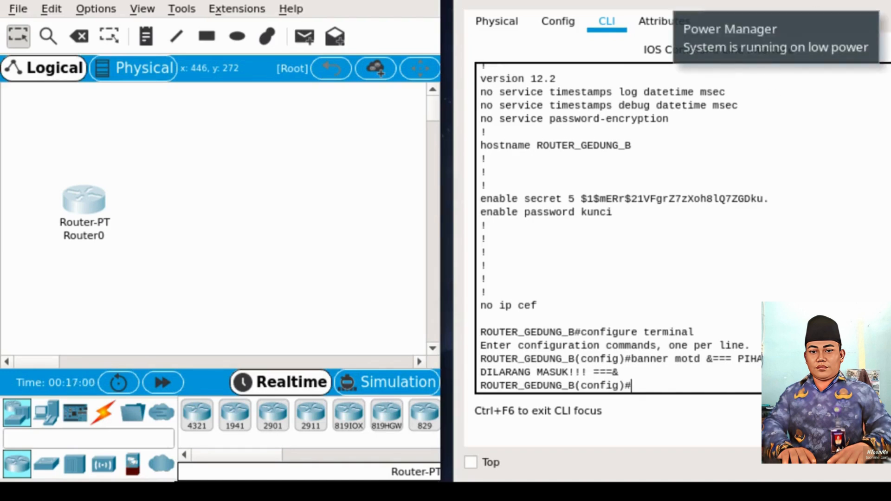
{"action": "left_click", "coordinate": [785, 54]}
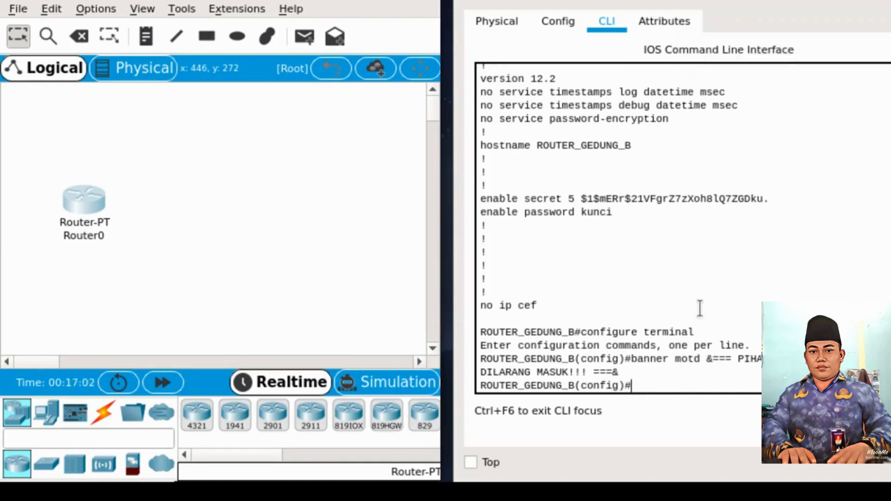
Step: Exit global configuration mode and log out of ROUTER_GEDUNG_B's console session
{"action": "type", "text": "exit"}
{"action": "key", "text": "Return"}
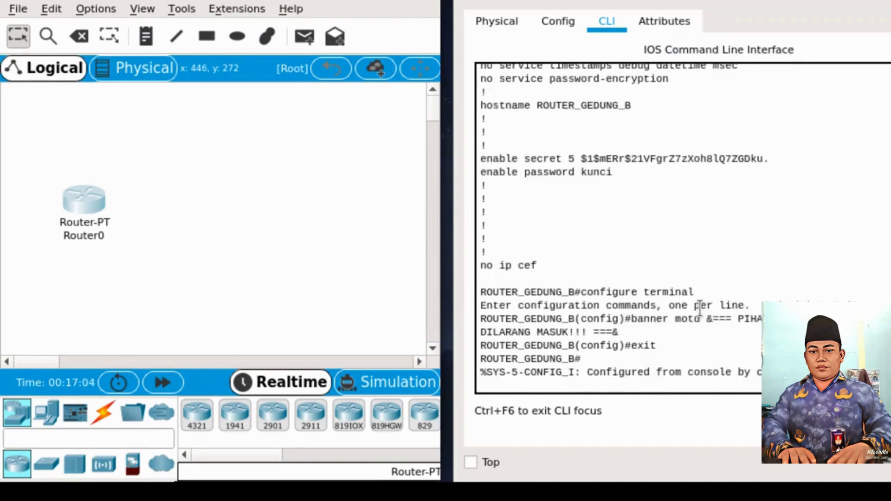
{"action": "key", "text": "Return"}
{"action": "type", "text": "exit"}
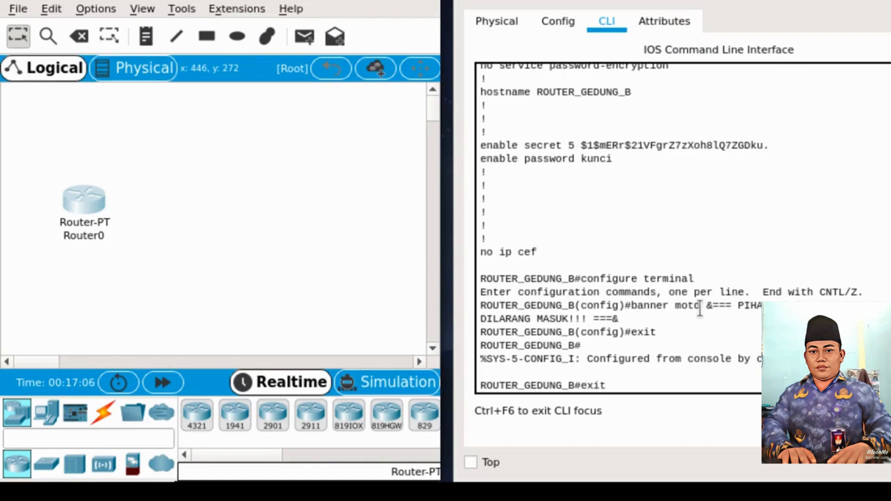
{"action": "key", "text": "Return"}
{"action": "key", "text": "Return"}
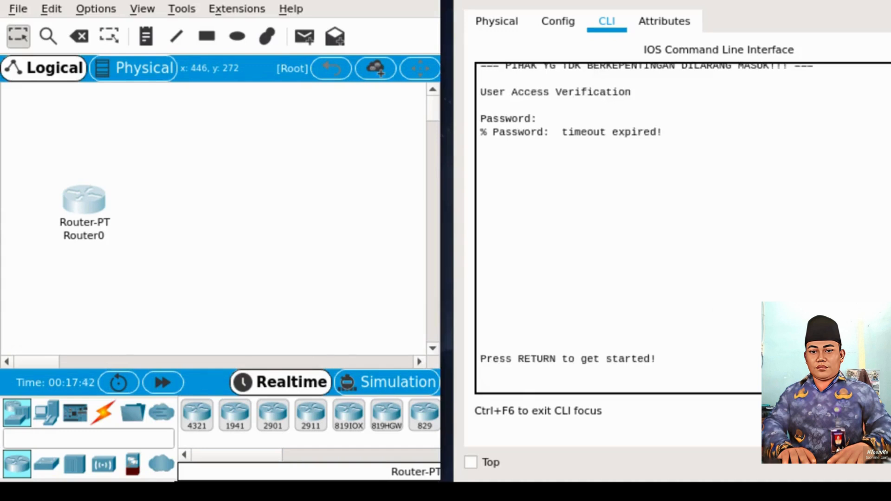
Step: Log in past the warning banner with the console password, then enable using the secret
{"action": "left_click", "coordinate": [806, 259]}
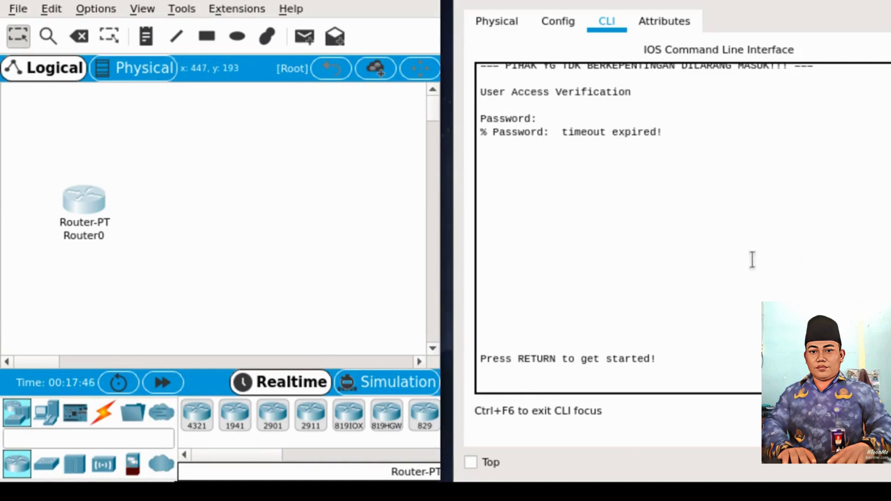
{"action": "key", "text": "Return"}
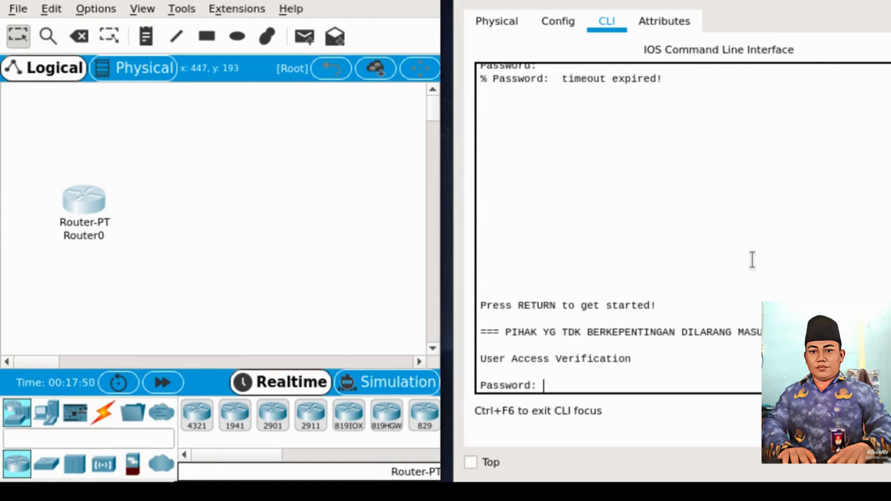
{"action": "key", "text": "Return"}
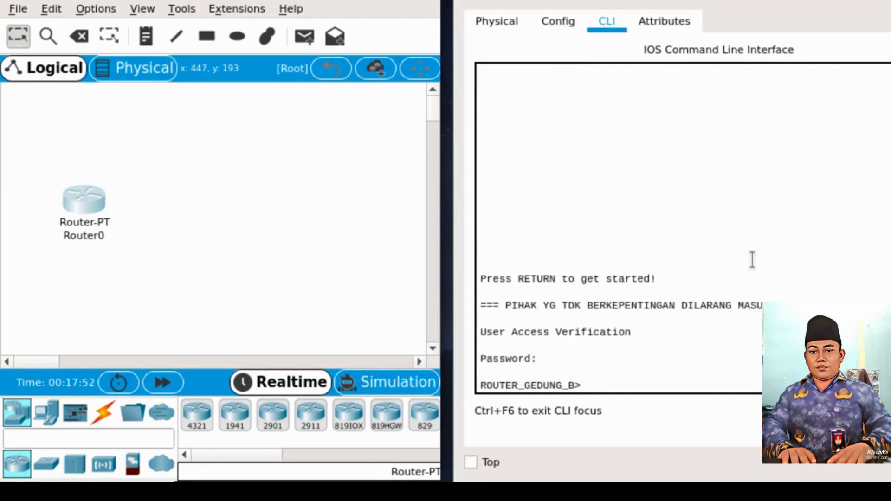
{"action": "type", "text": "enable"}
{"action": "key", "text": "Return"}
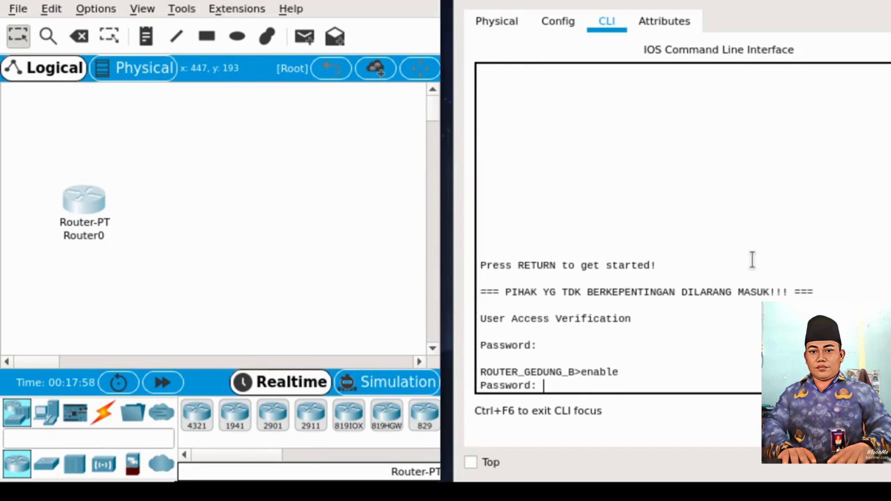
{"action": "key", "text": "Return"}
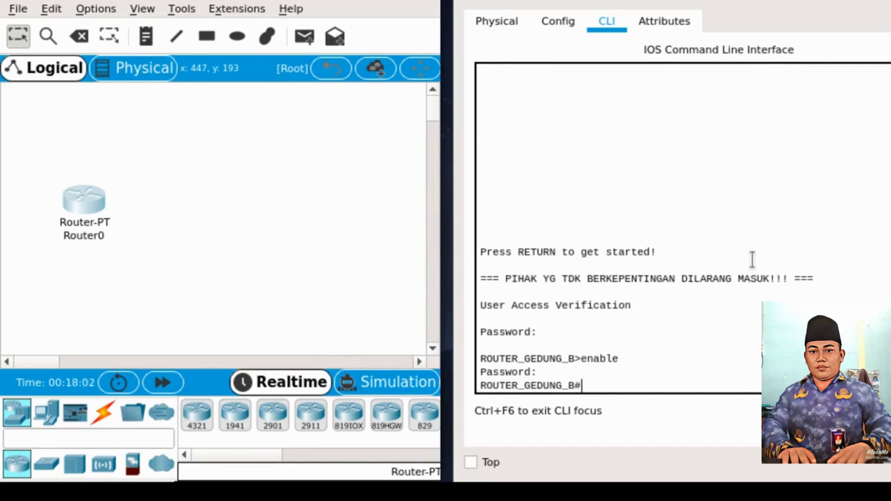
Step: List the 864-byte running configuration with show running-config, then quit the paging
{"action": "type", "text": "show runn"}
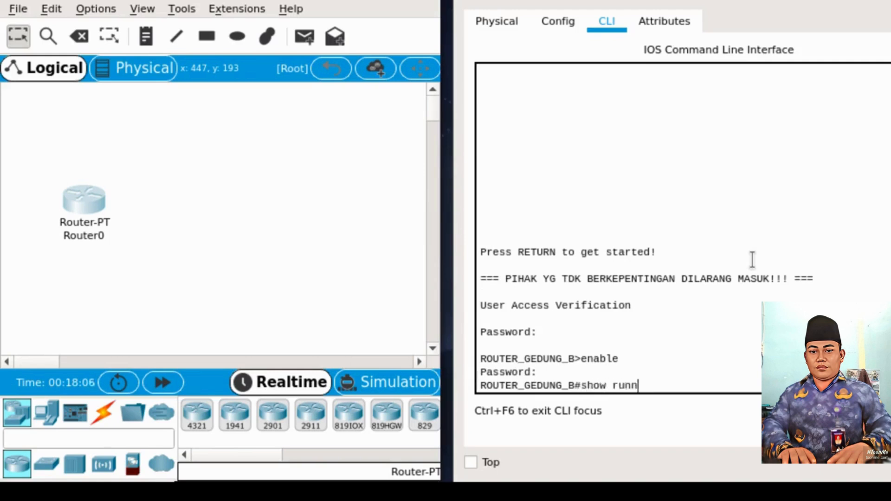
{"action": "type", "text": "ing-config"}
{"action": "key", "text": "Return"}
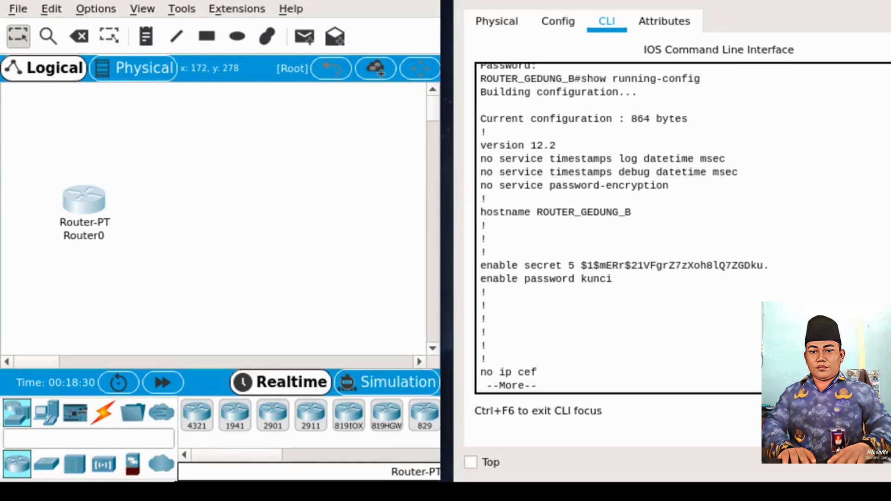
{"action": "left_click", "coordinate": [650, 316]}
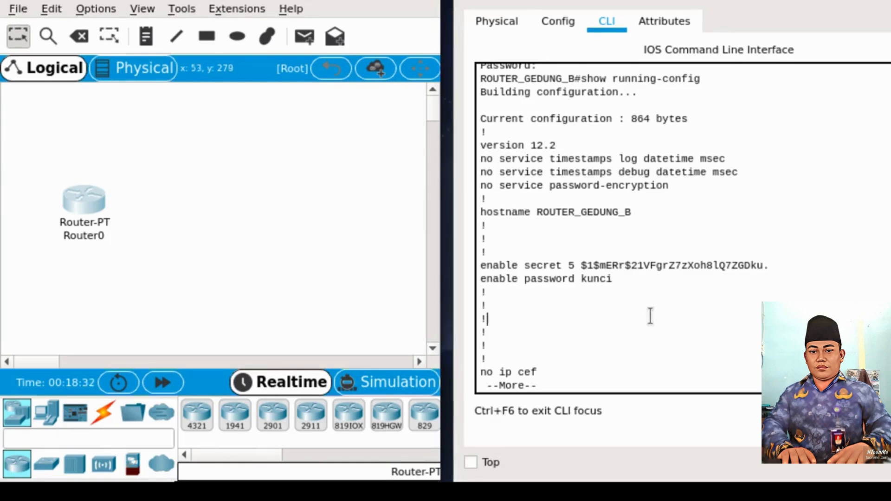
{"action": "key", "text": "q"}
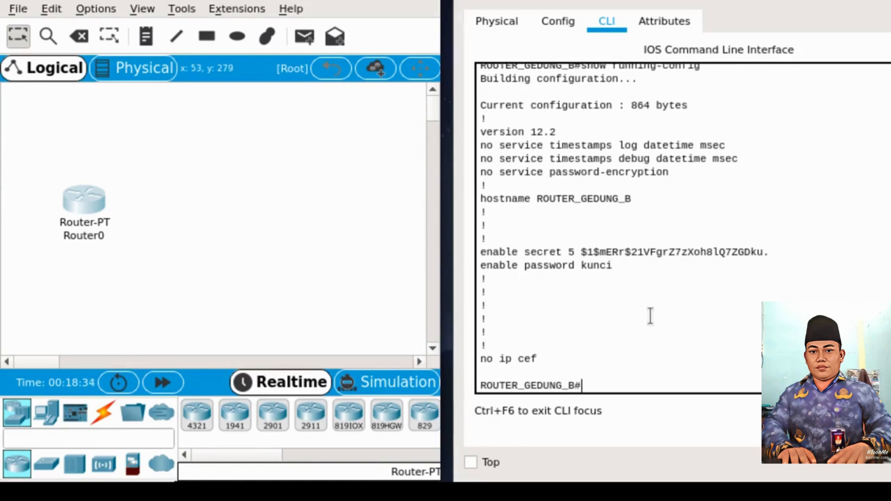
{"action": "left_click", "coordinate": [503, 21]}
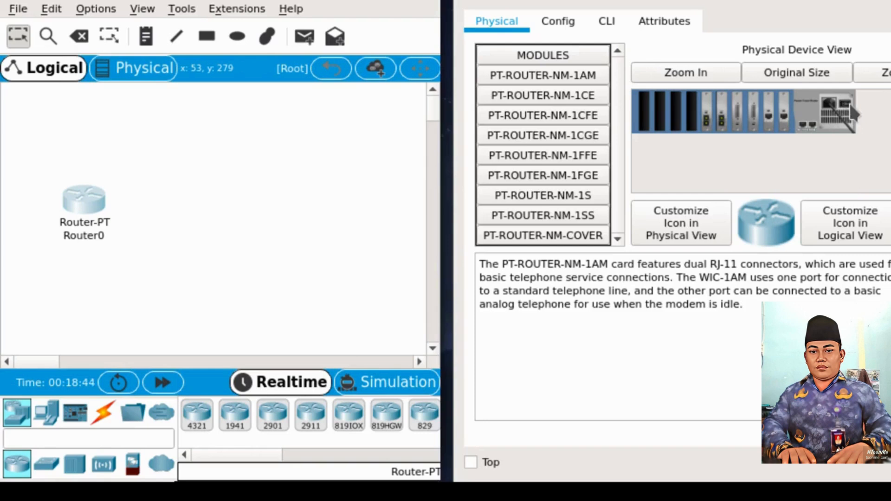
Step: Back in the CLI of the rebooted router, reach Router# with enable and no password
{"action": "left_click", "coordinate": [606, 21]}
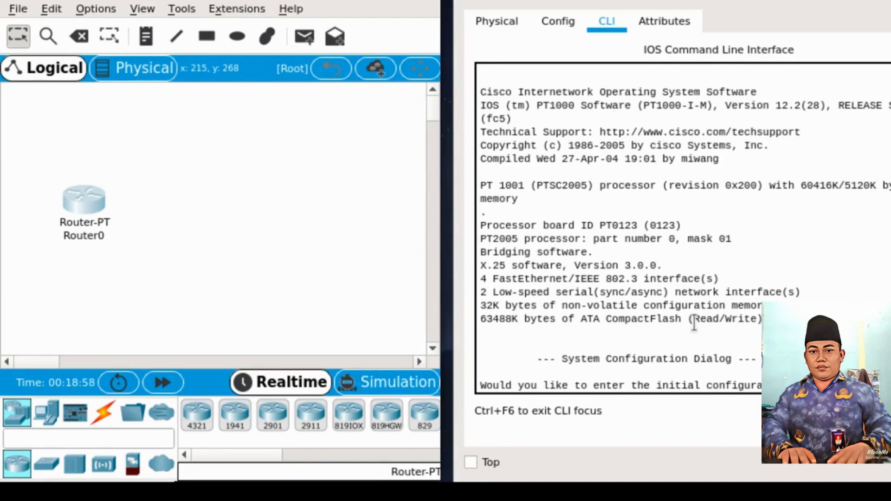
{"action": "key", "text": "Return"}
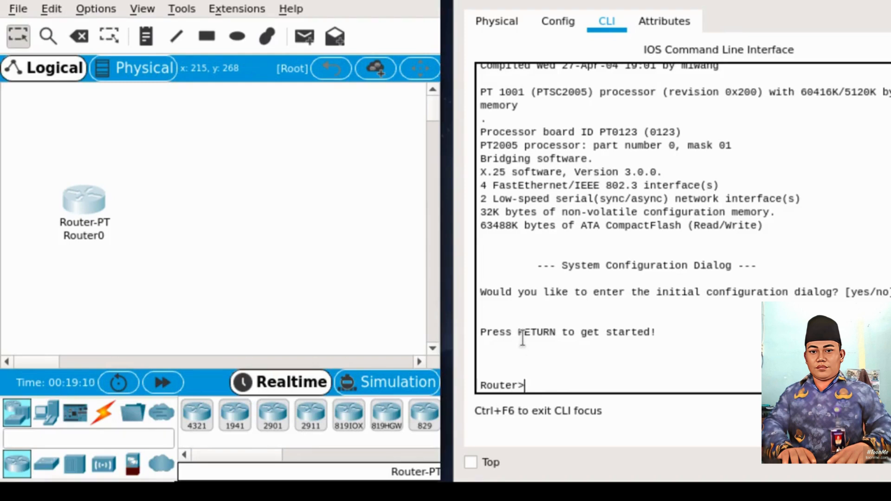
{"action": "type", "text": "enable"}
{"action": "key", "text": "Return"}
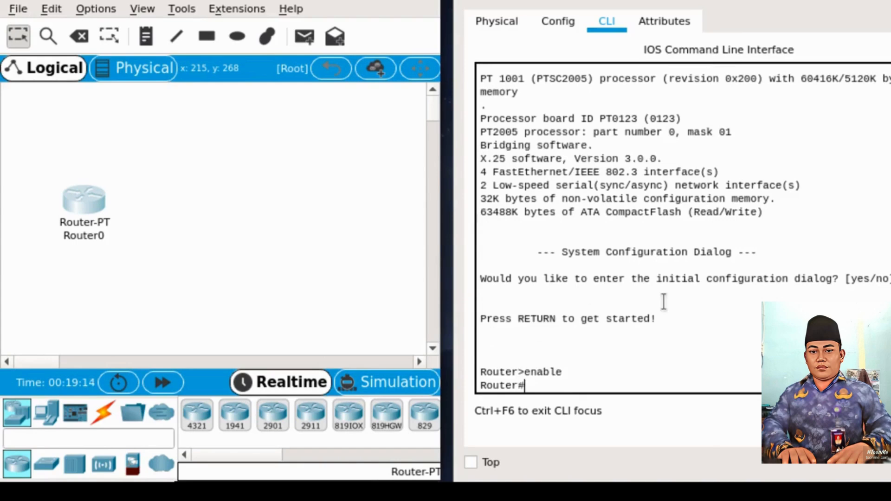
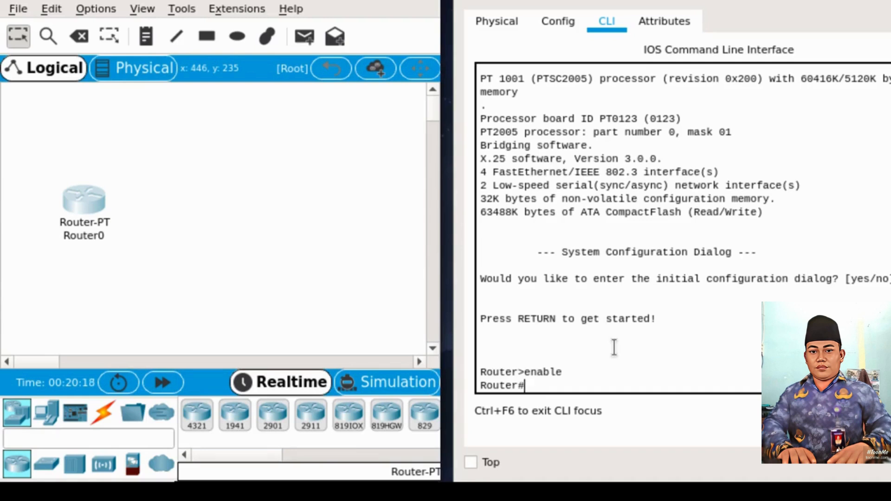
Step: In global configuration, set hostname ROUTERKU and the MOTD banner 'uji coba startup config'
{"action": "type", "text": "config terminal"}
{"action": "key", "text": "Return"}
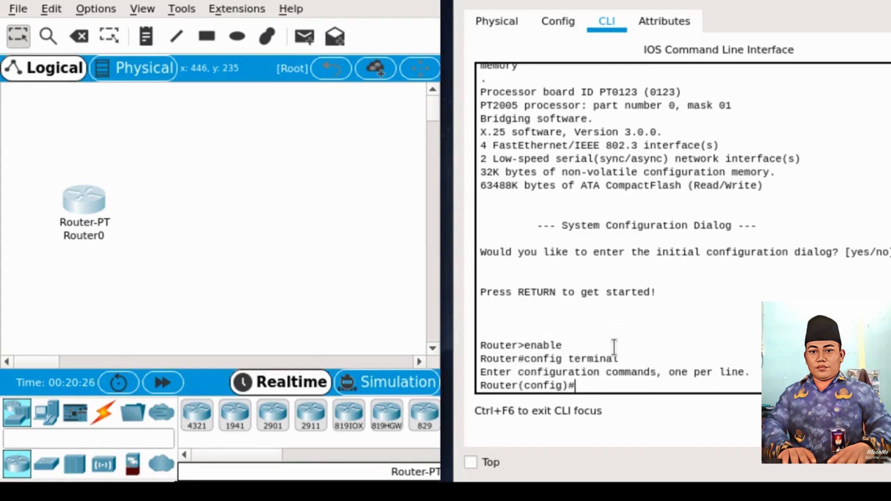
{"action": "type", "text": "hostname ROU"}
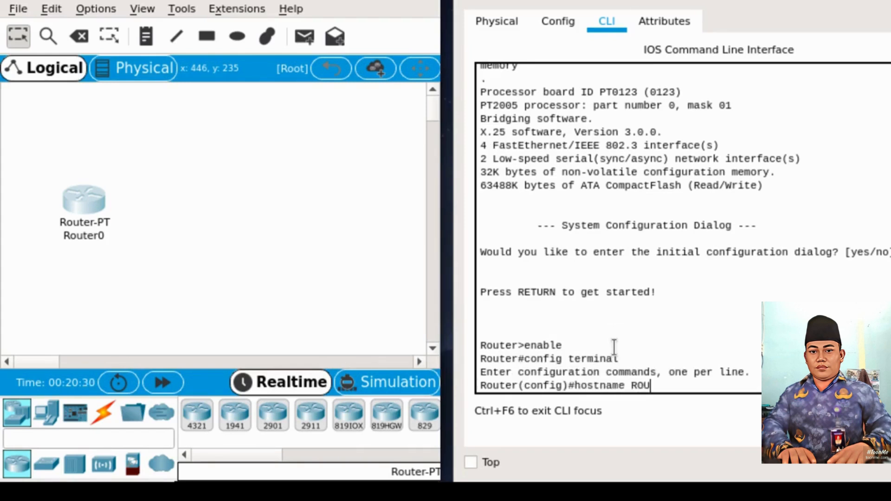
{"action": "type", "text": "TERKU"}
{"action": "key", "text": "Return"}
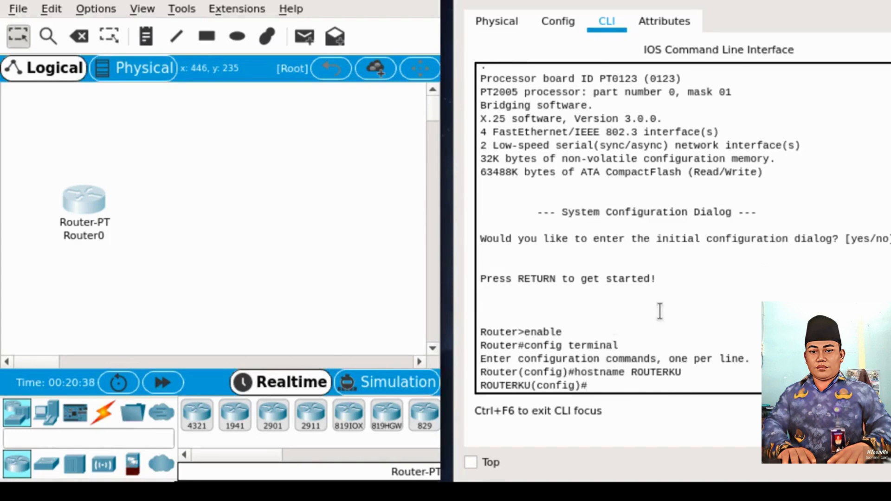
{"action": "type", "text": "banner motd"}
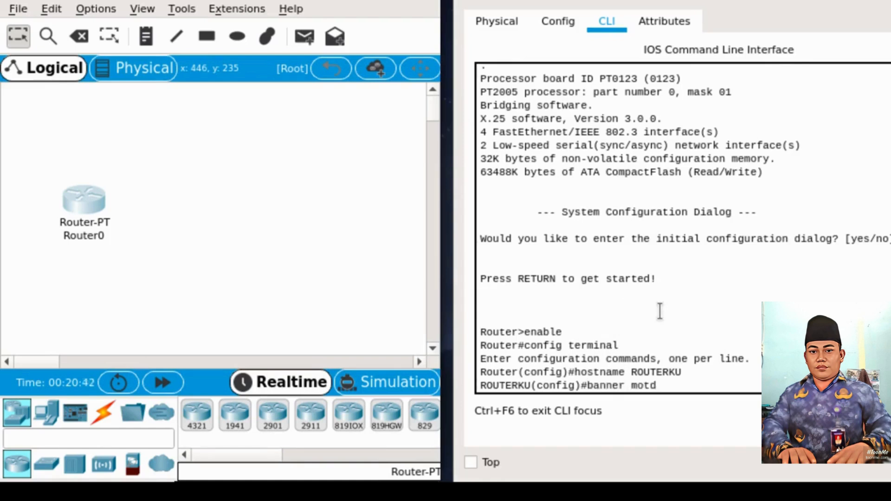
{"action": "type", "text": " &&"}
{"action": "key", "text": "Left"}
{"action": "type", "text": "uji coba startu"}
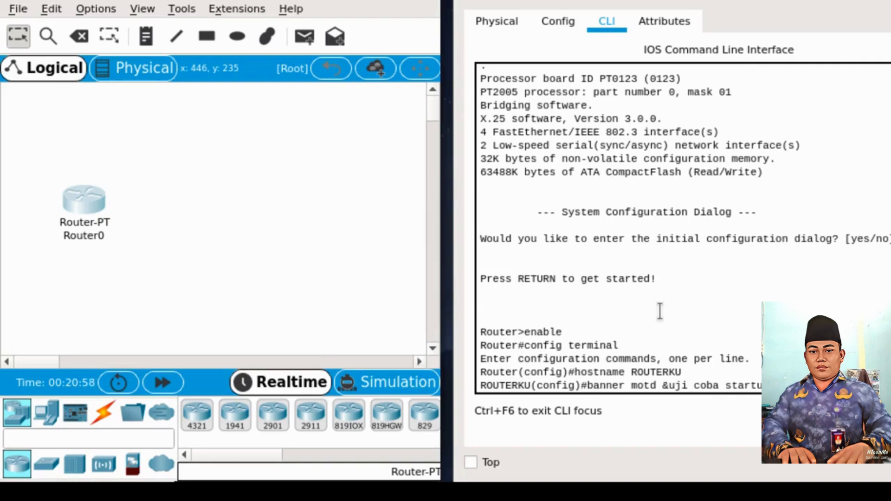
{"action": "key", "text": "Return"}
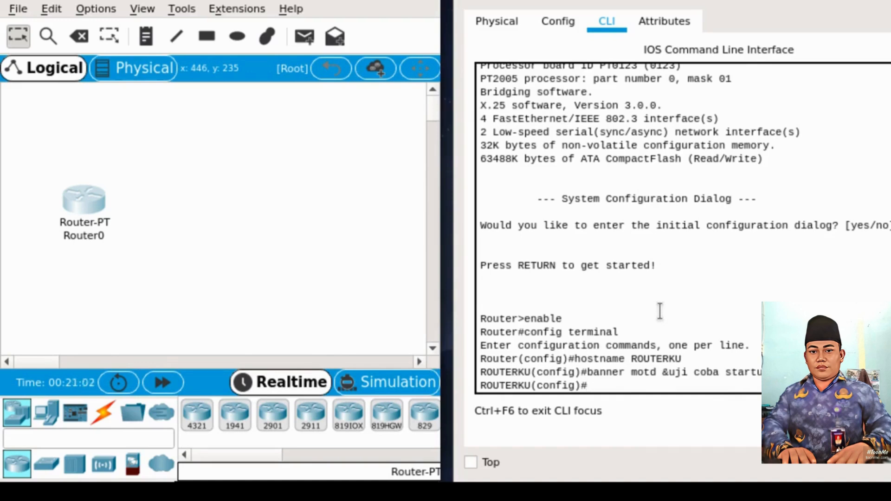
Step: Set the enable secret and give console line 0 a password with login required
{"action": "type", "text": "enable secret "}
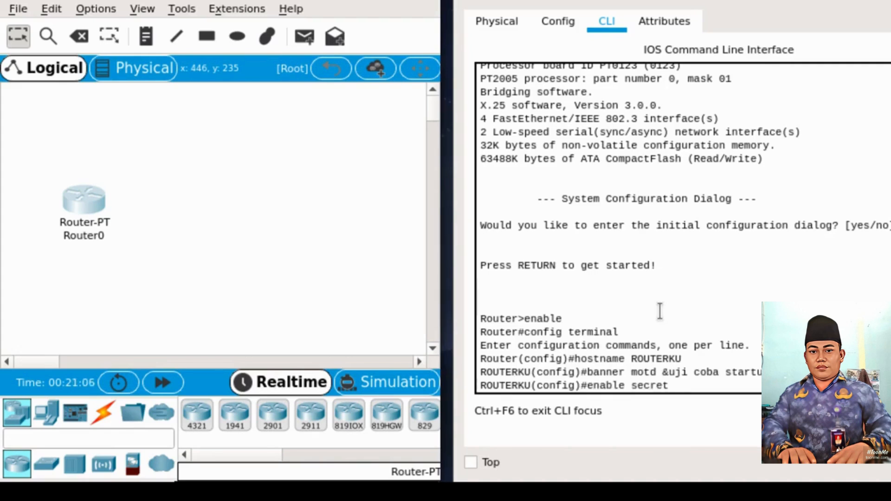
{"action": "type", "text": "belajar"}
{"action": "key", "text": "Return"}
{"action": "type", "text": "li"}
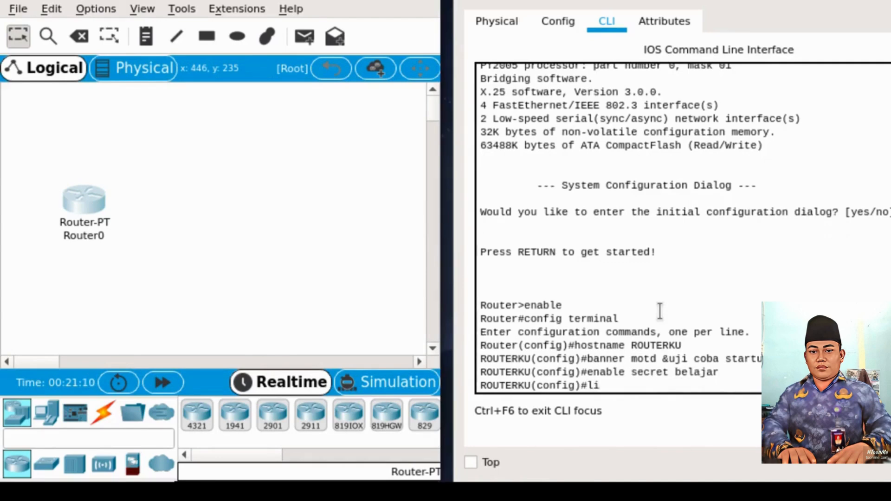
{"action": "type", "text": "ne console 0"}
{"action": "key", "text": "Return"}
{"action": "type", "text": "passw"}
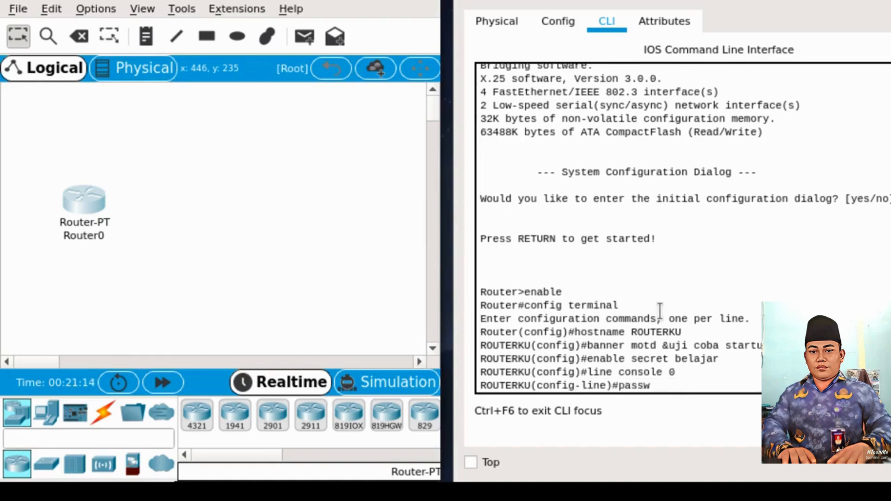
{"action": "type", "text": "ord indonesia"}
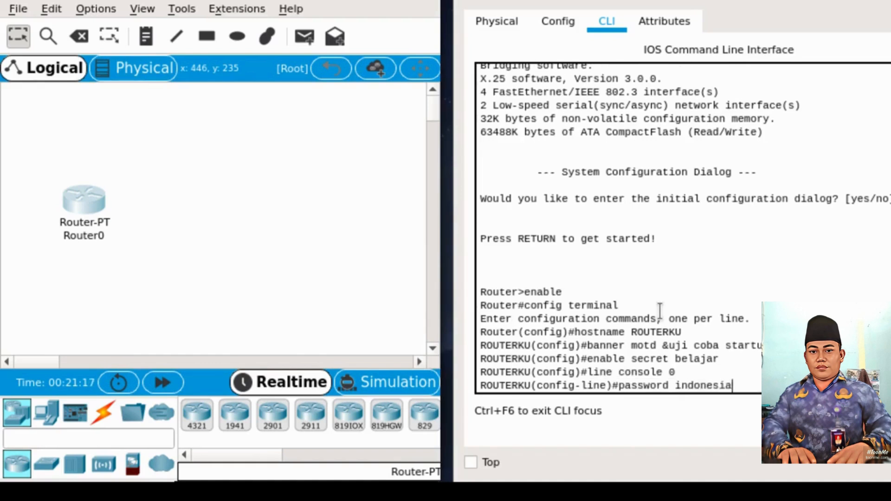
{"action": "key", "text": "Return"}
{"action": "type", "text": "lo"}
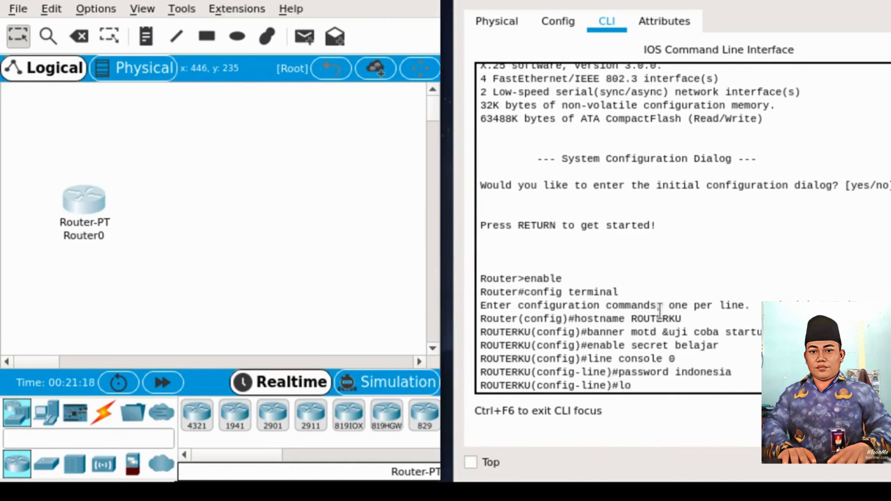
{"action": "type", "text": "gin"}
{"action": "key", "text": "Return"}
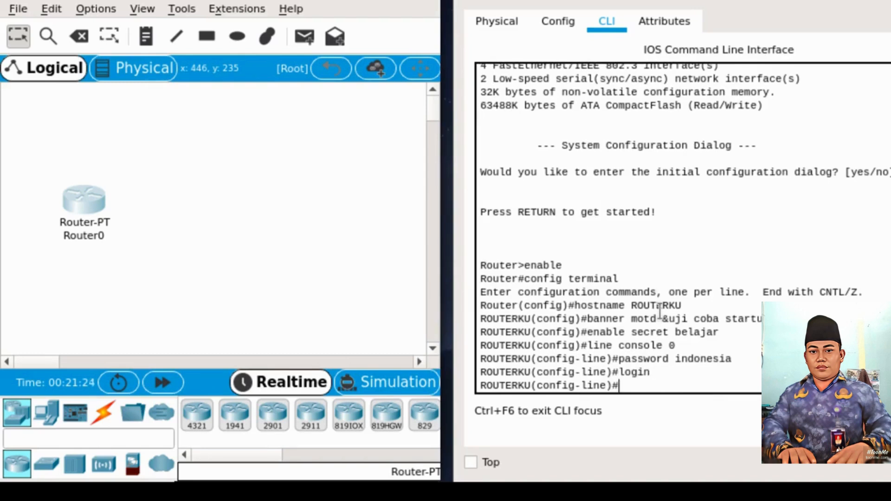
Step: Exit console and global configuration back to the privileged prompt, then enter sh running-config
{"action": "type", "text": "exit"}
{"action": "key", "text": "Return"}
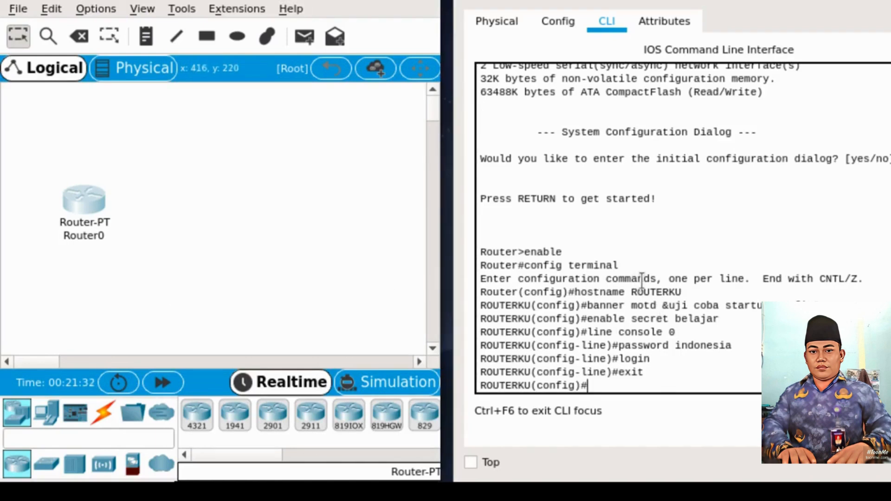
{"action": "type", "text": "exit"}
{"action": "key", "text": "Return"}
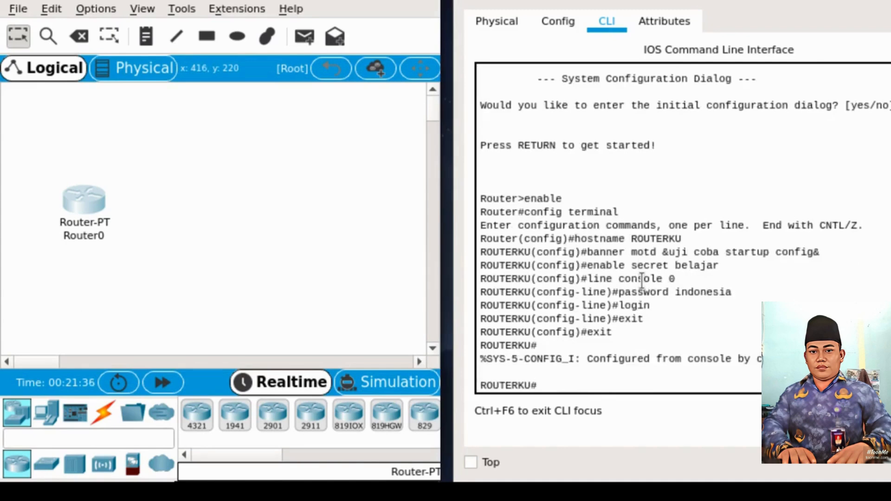
{"action": "type", "text": "sh running"}
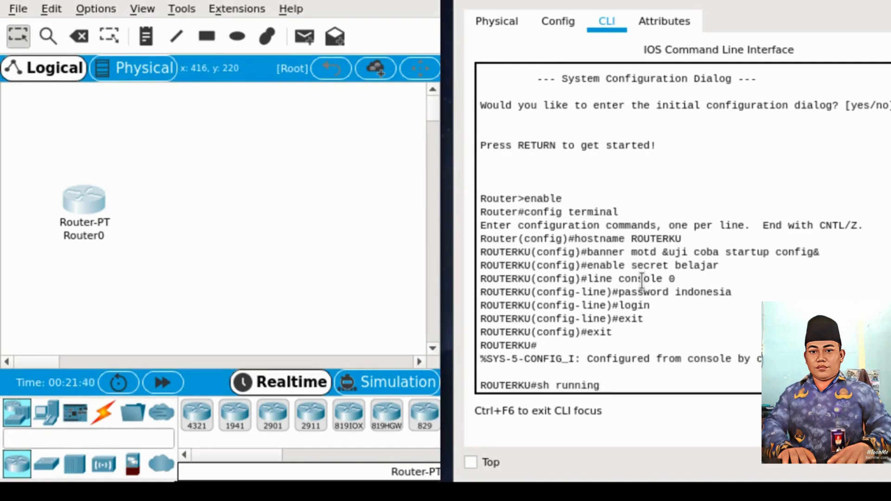
{"action": "type", "text": "-config"}
Step: Display the running configuration, page through it, and quit the listing
{"action": "key", "text": "Return"}
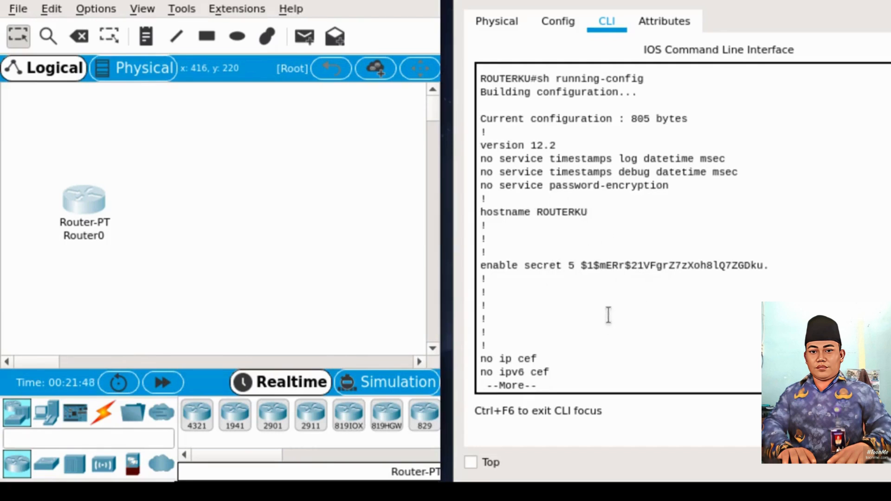
{"action": "key", "text": "space"}
{"action": "key", "text": "space"}
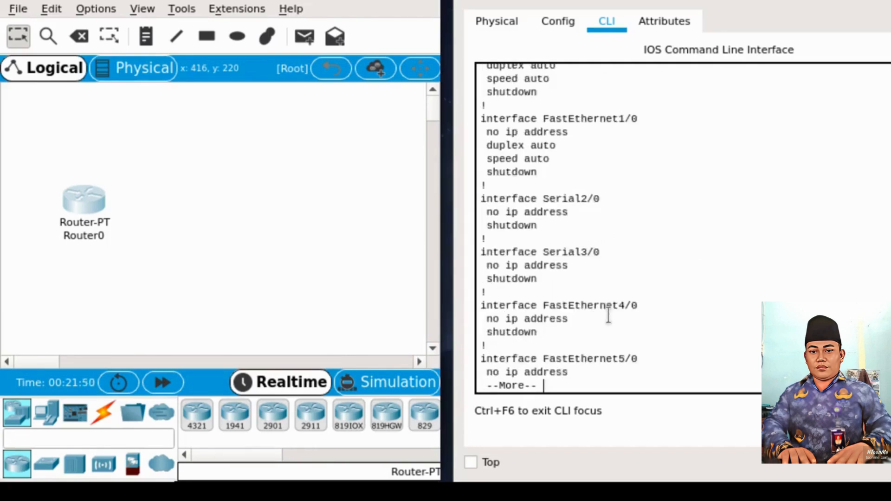
{"action": "key", "text": "q"}
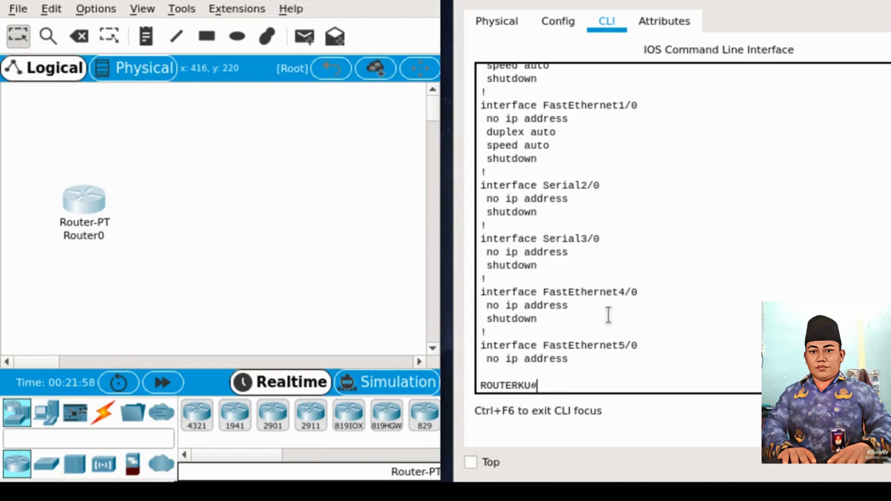
Step: Copy running-config to startup-config, accepting the default startup-config filename
{"action": "type", "text": "copy run"}
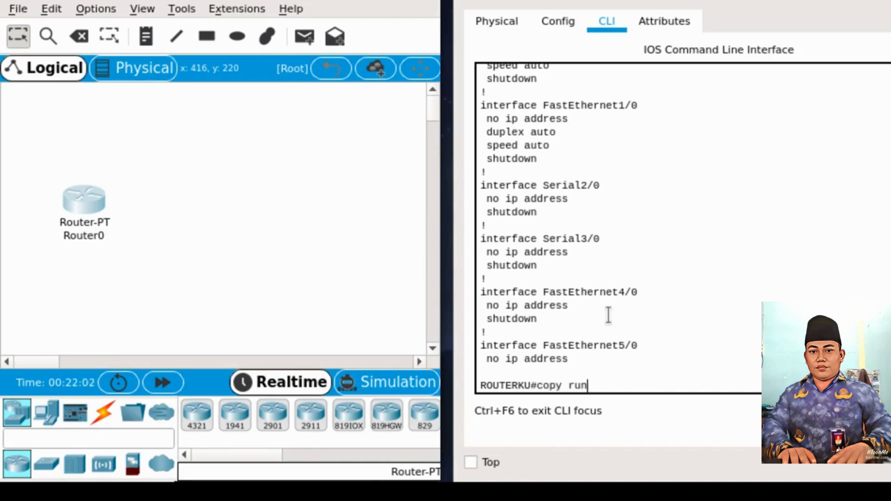
{"action": "type", "text": "ning-config sta"}
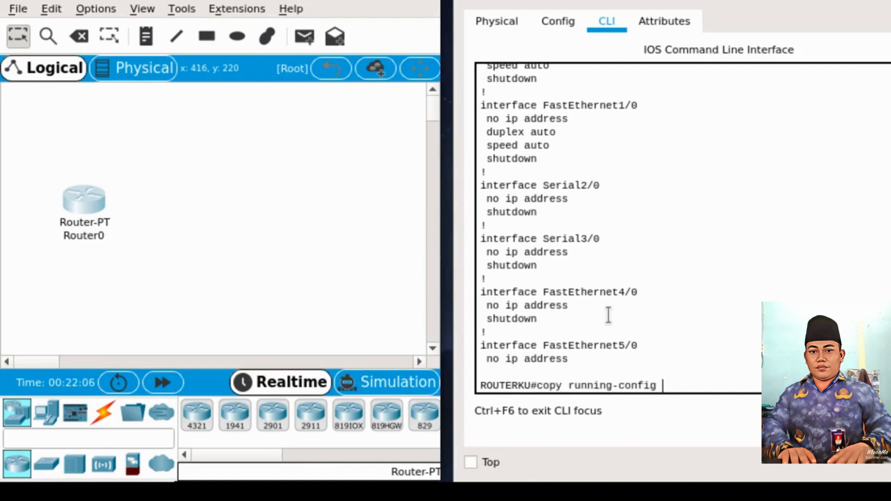
{"action": "type", "text": "rtup-cond"}
{"action": "key", "text": "BackSpace"}
{"action": "type", "text": "fig"}
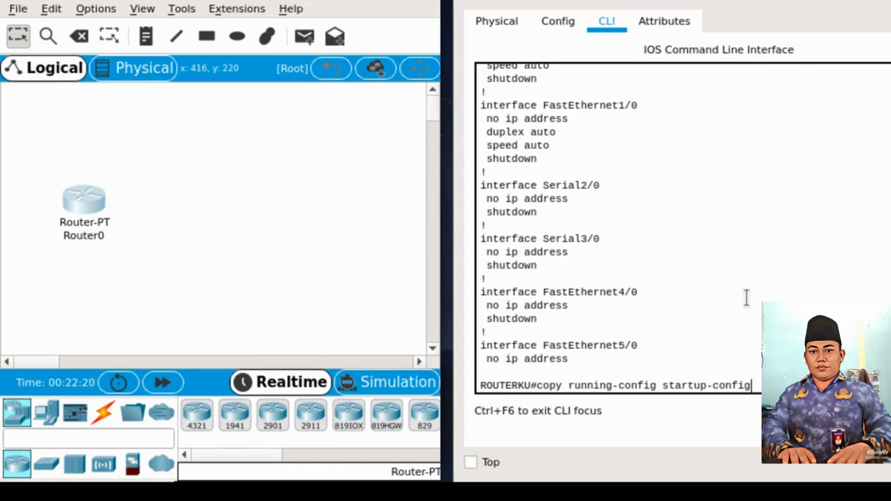
{"action": "key", "text": "Return"}
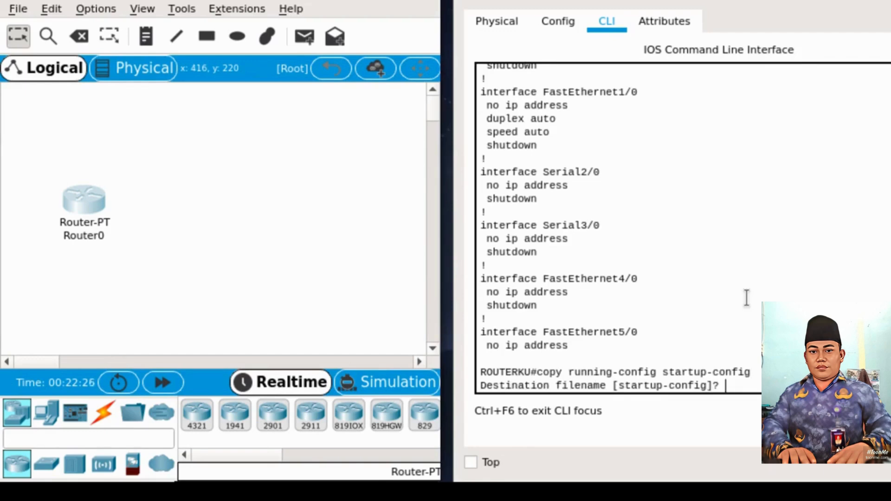
{"action": "key", "text": "Return"}
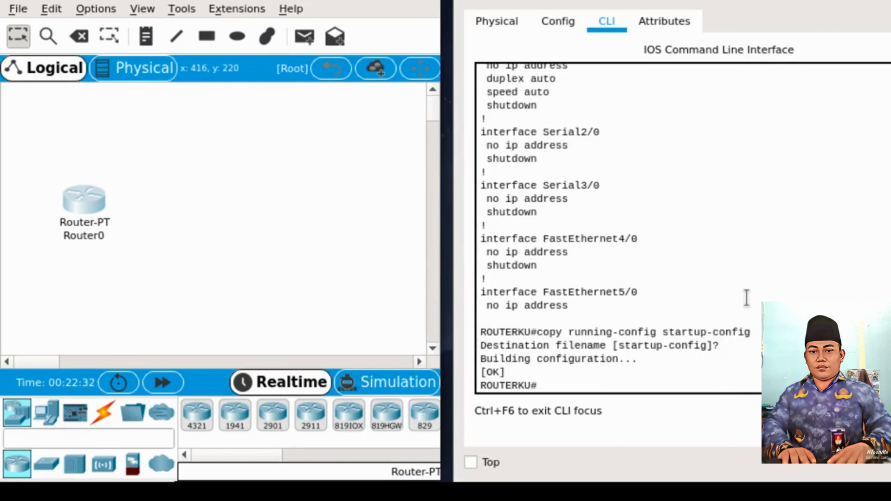
Step: Run show startup-config and page through to the banner and console line settings
{"action": "type", "text": "show startu"}
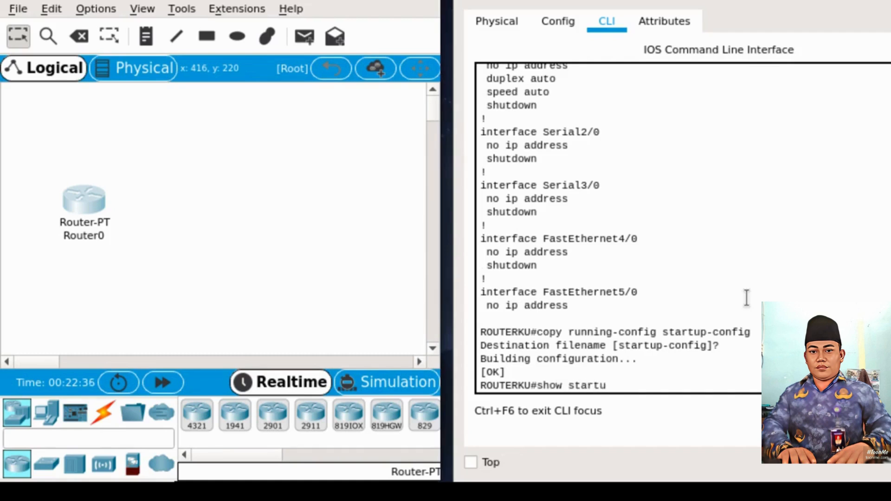
{"action": "type", "text": "p-config"}
{"action": "key", "text": "Return"}
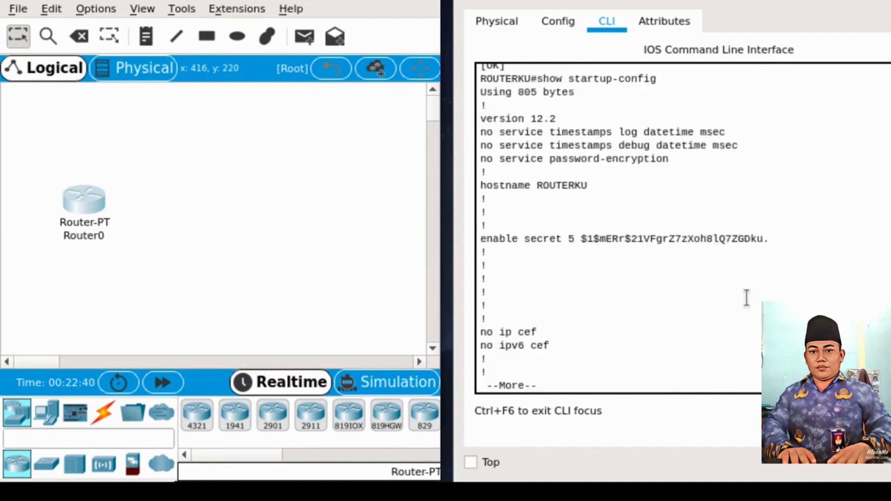
{"action": "key", "text": "space"}
{"action": "key", "text": "space"}
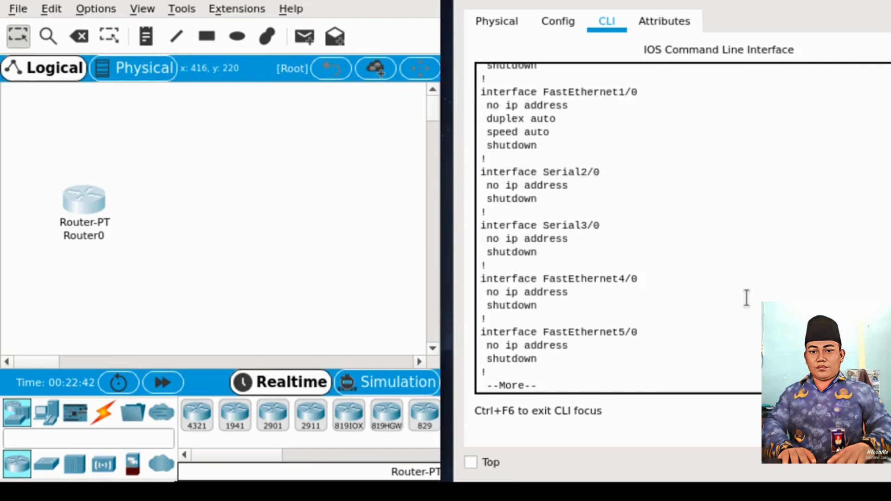
{"action": "key", "text": "space"}
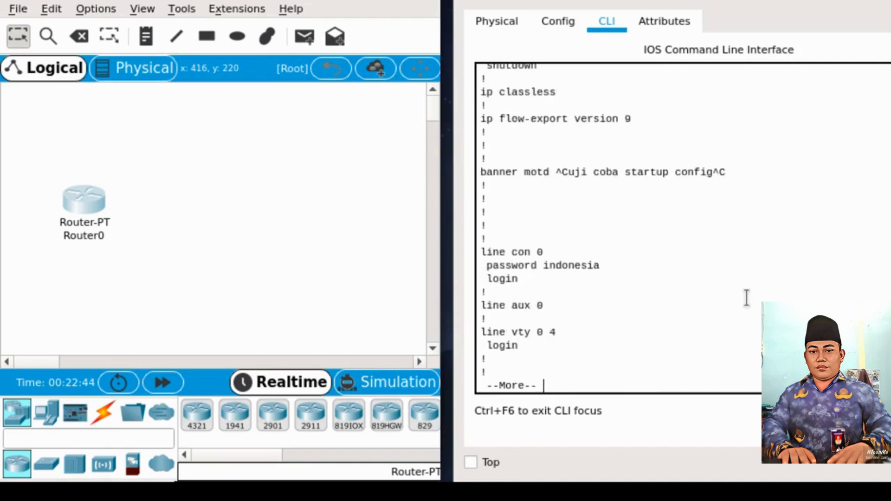
{"action": "key", "text": "space"}
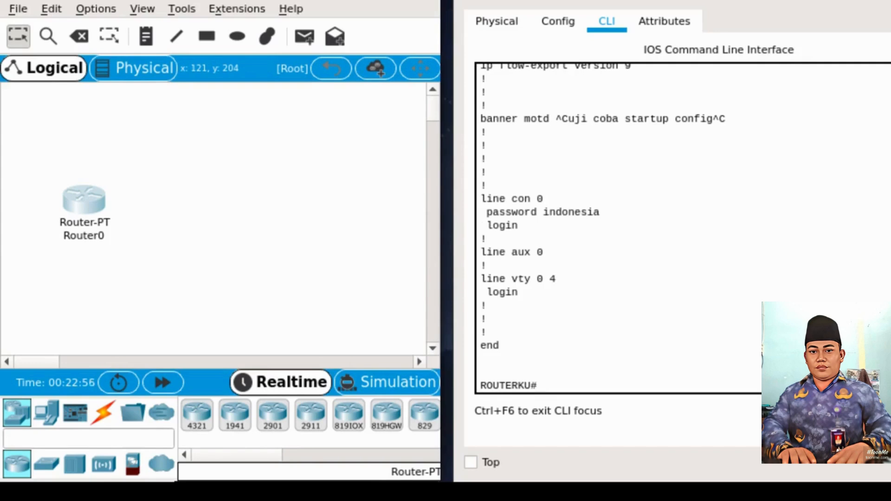
Step: Power-cycle Router0 from its Physical view, then watch it boot in the CLI
{"action": "left_click", "coordinate": [491, 23]}
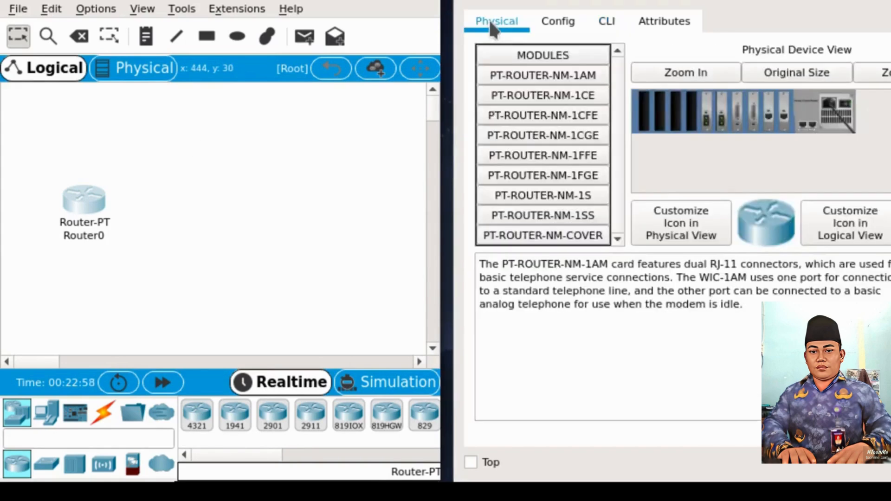
{"action": "left_click", "coordinate": [842, 107]}
{"action": "left_click", "coordinate": [851, 113]}
{"action": "left_click", "coordinate": [605, 21]}
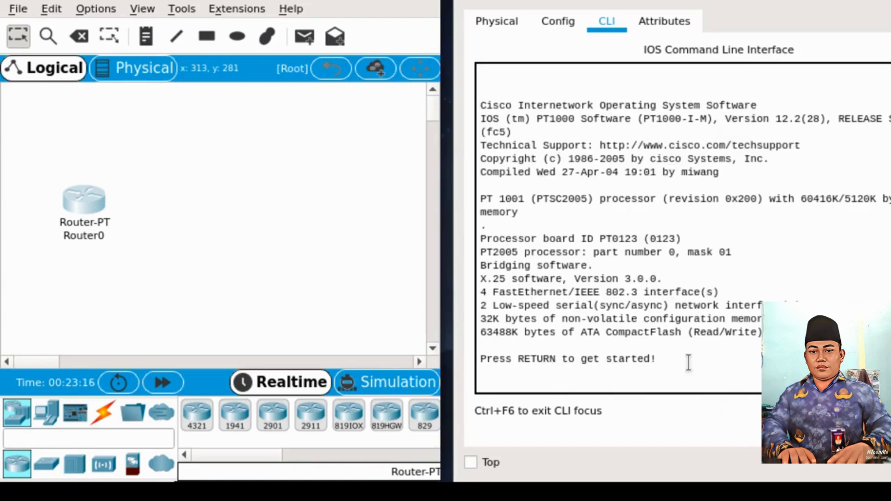
Step: Log in with the console password, then enter enable mode using the secret
{"action": "key", "text": "Return"}
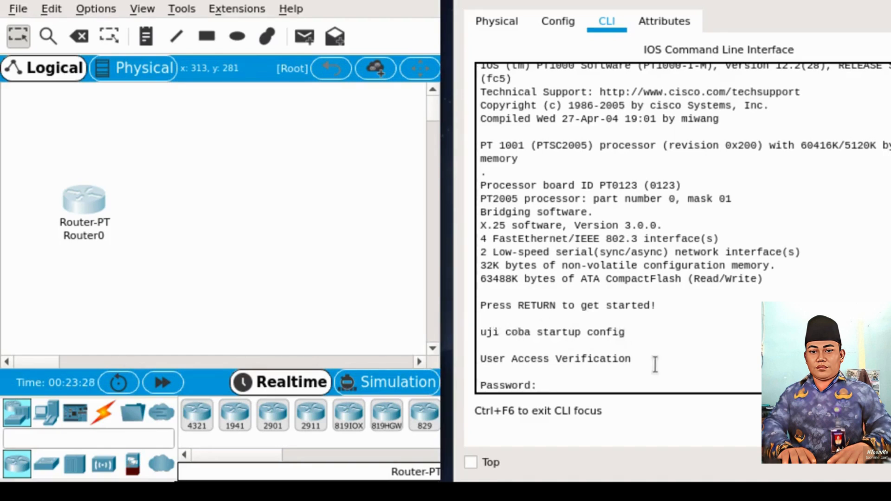
{"action": "key", "text": "Return"}
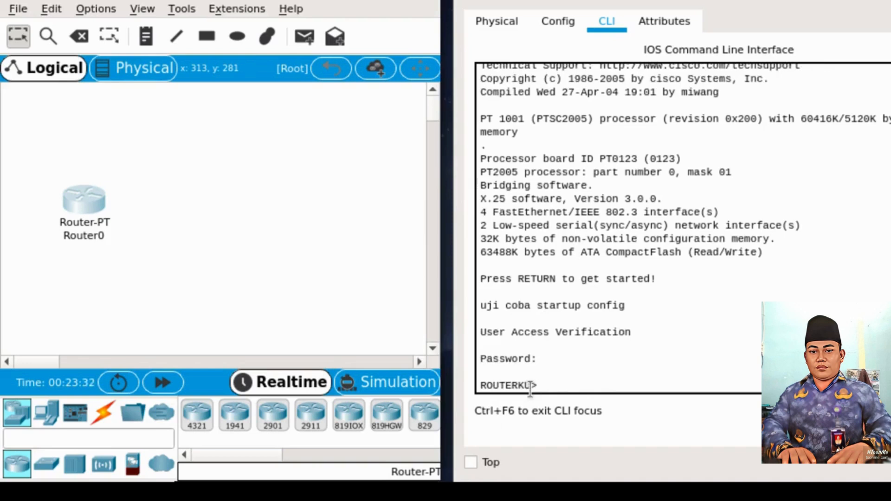
{"action": "type", "text": "enable"}
{"action": "key", "text": "Return"}
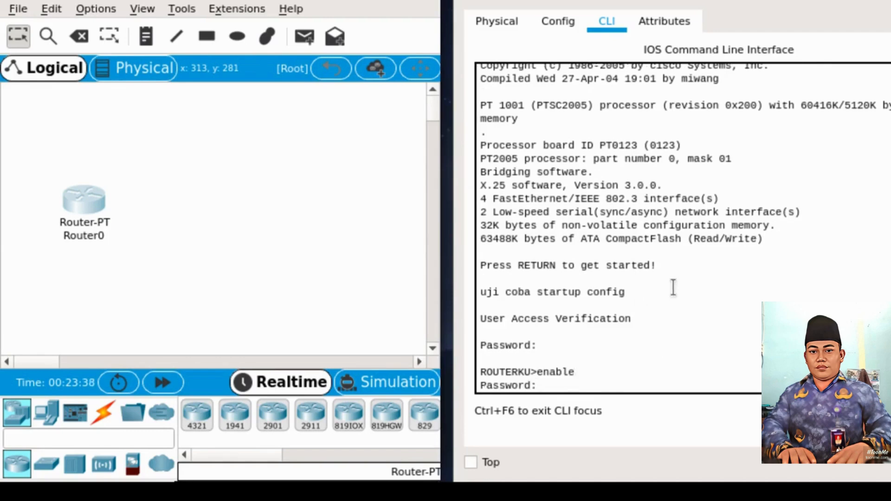
{"action": "key", "text": "Return"}
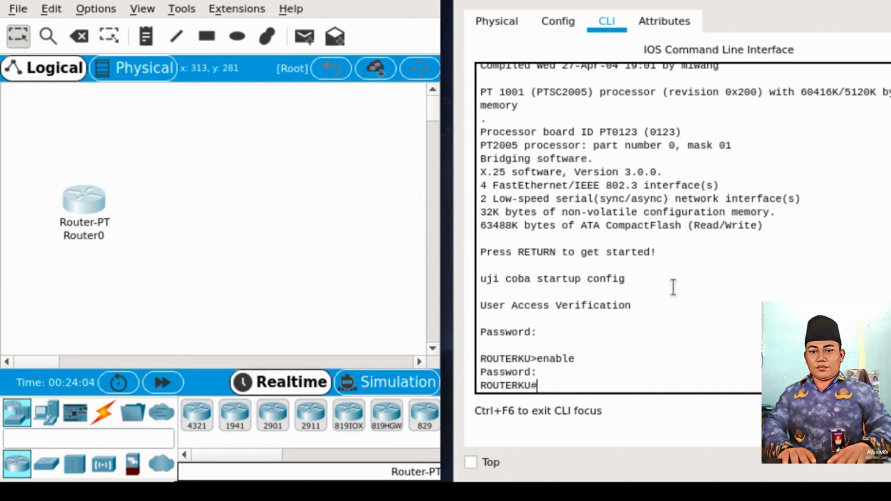
Step: Display ROUTERKU's running configuration, then its startup configuration, quitting the paged output
{"action": "type", "text": "show running-config"}
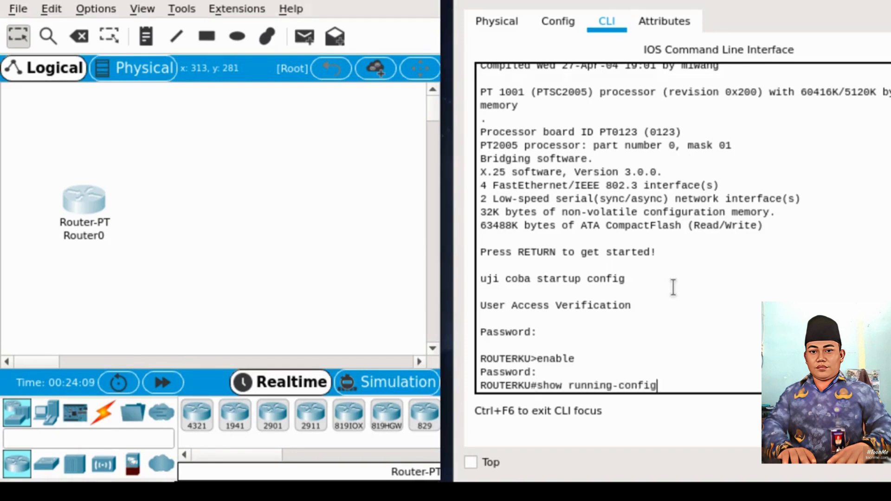
{"action": "key", "text": "Return"}
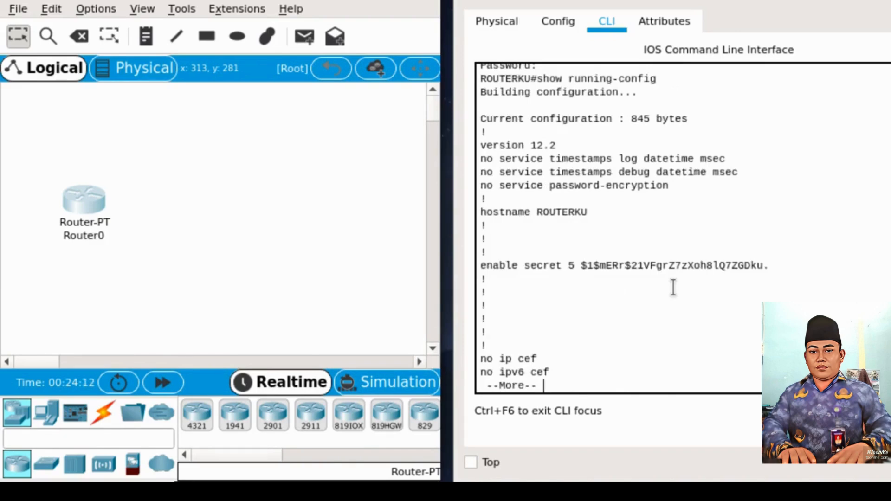
{"action": "type", "text": "q"}
{"action": "type", "text": "show "}
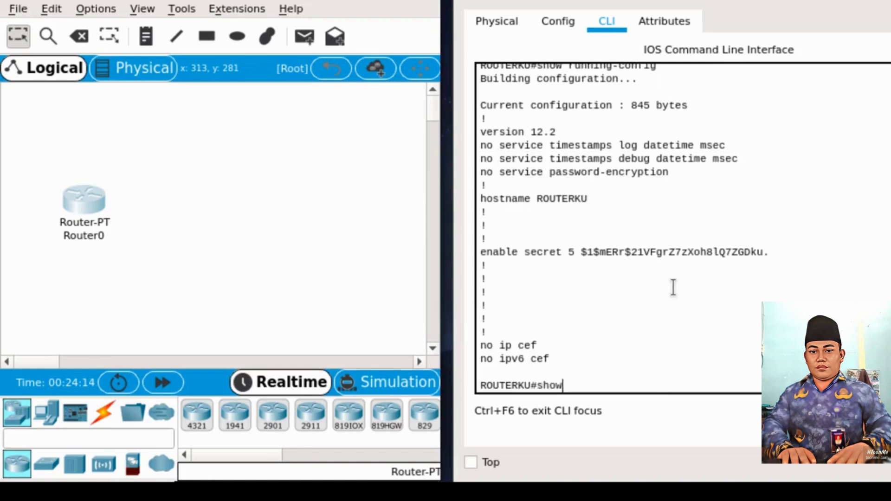
{"action": "type", "text": "startup-config"}
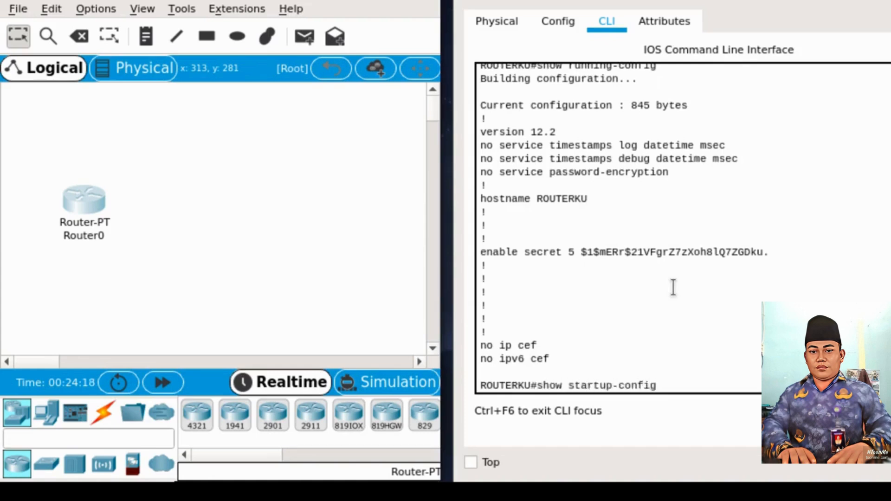
{"action": "key", "text": "Return"}
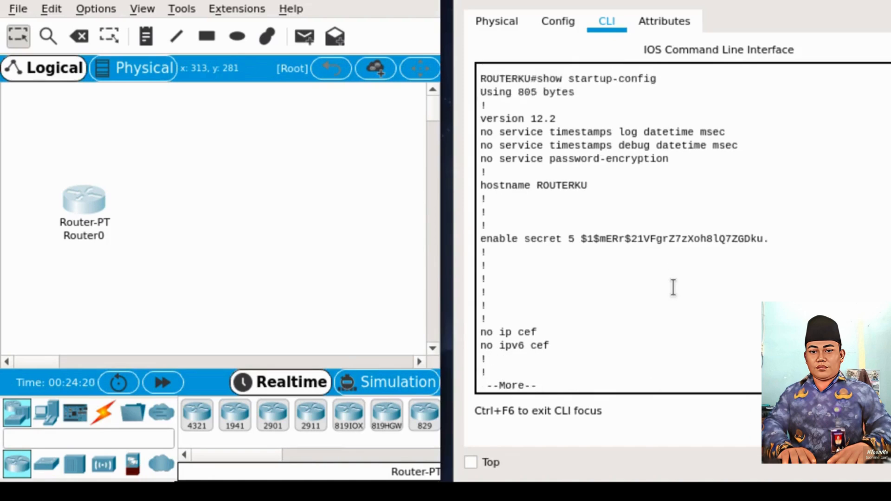
{"action": "key", "text": "q"}
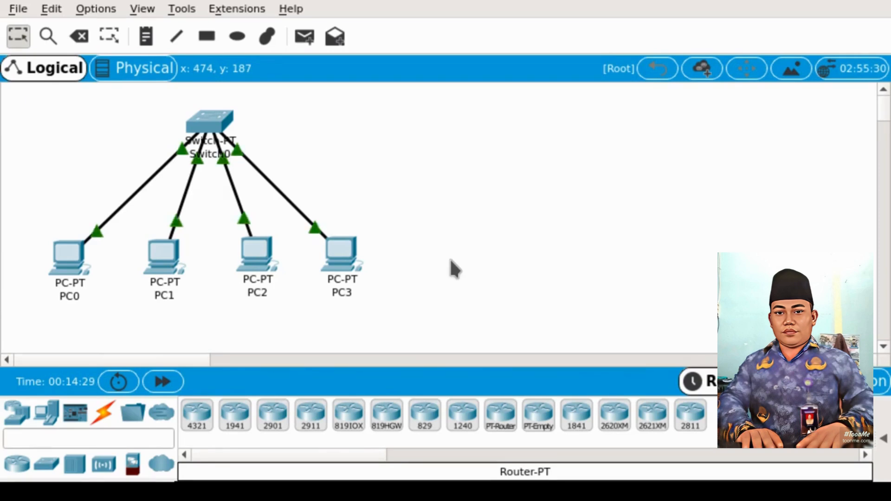
Step: Run ipconfig on PC0 to show 192.168.1.1 with no default gateway, then close it
{"action": "left_click", "coordinate": [66, 252]}
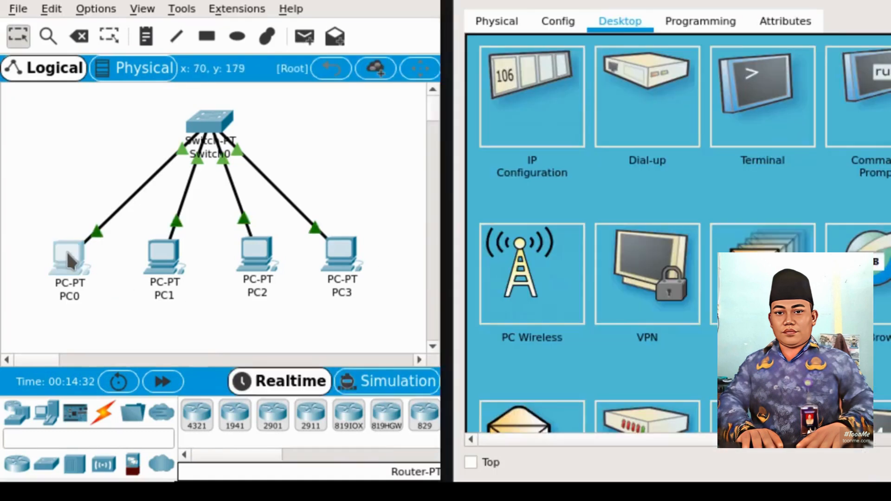
{"action": "left_click", "coordinate": [873, 90]}
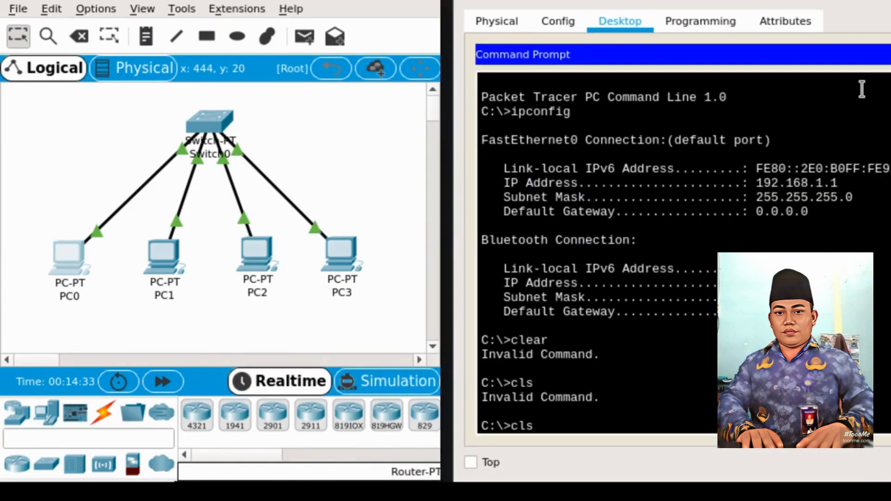
{"action": "left_click", "coordinate": [636, 355]}
{"action": "key", "text": "Return"}
{"action": "key", "text": "Return"}
{"action": "key", "text": "Return"}
{"action": "key", "text": "Return"}
{"action": "type", "text": "ip"}
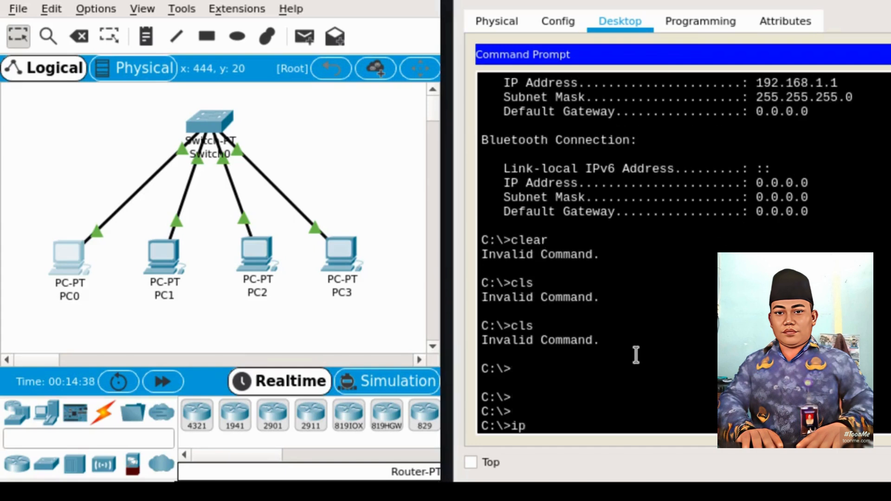
{"action": "type", "text": "c"}
{"action": "key", "text": "BackSpace"}
{"action": "key", "text": "BackSpace"}
{"action": "key", "text": "BackSpace"}
{"action": "key", "text": "BackSpace"}
{"action": "type", "text": "ipcinfg"}
{"action": "key", "text": "BackSpace"}
{"action": "key", "text": "BackSpace"}
{"action": "key", "text": "BackSpace"}
{"action": "key", "text": "BackSpace"}
{"action": "type", "text": "onfig"}
{"action": "key", "text": "Return"}
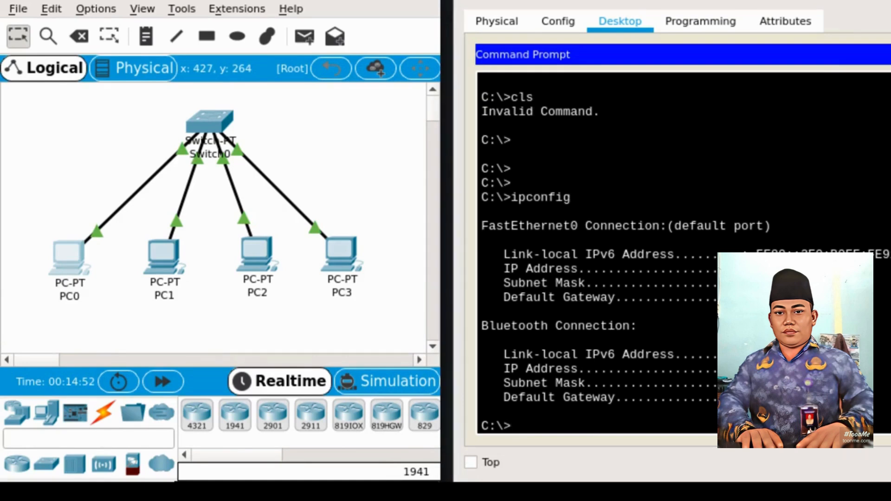
{"action": "key", "text": "super+shift+q"}
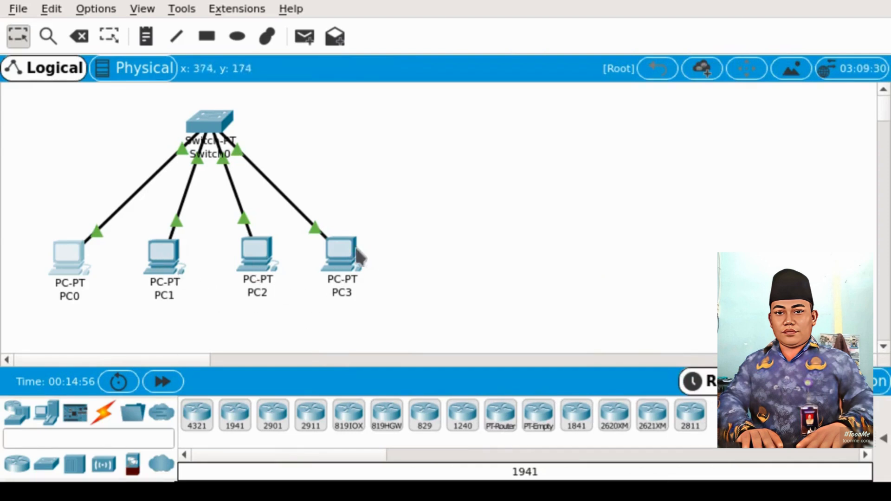
Step: Run ipconfig on PC3, confirming 192.168.1.4 with mask 255.255.255.0, then close it
{"action": "left_click", "coordinate": [344, 252]}
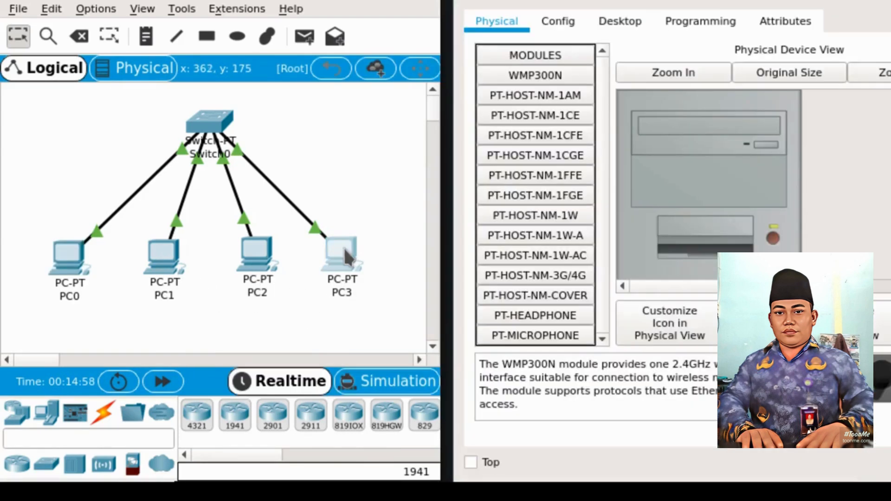
{"action": "left_click", "coordinate": [617, 31]}
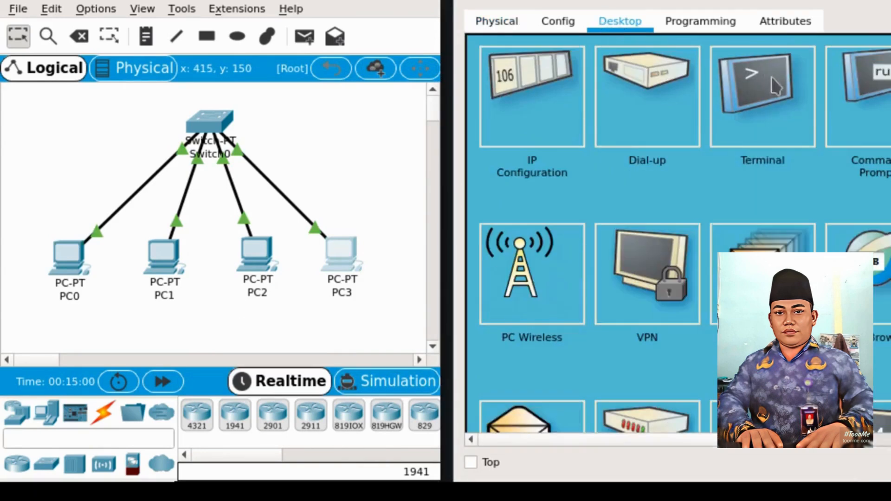
{"action": "left_click", "coordinate": [865, 102]}
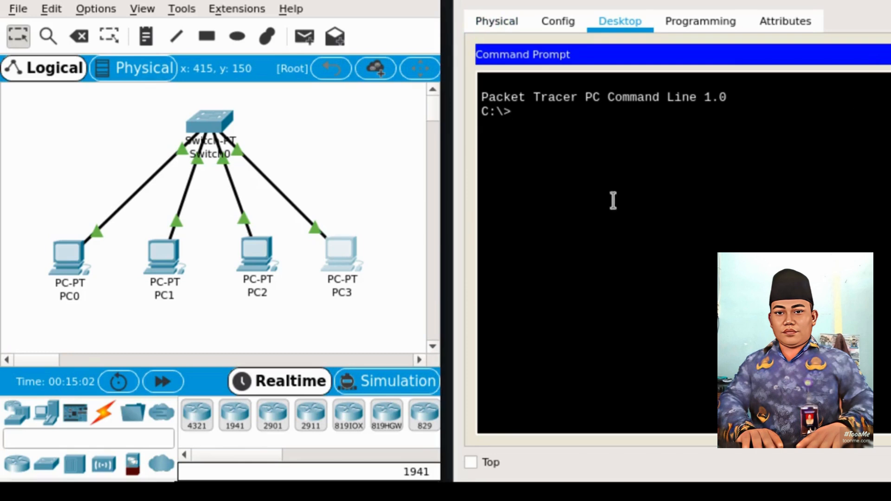
{"action": "type", "text": "ipconfig"}
{"action": "key", "text": "Return"}
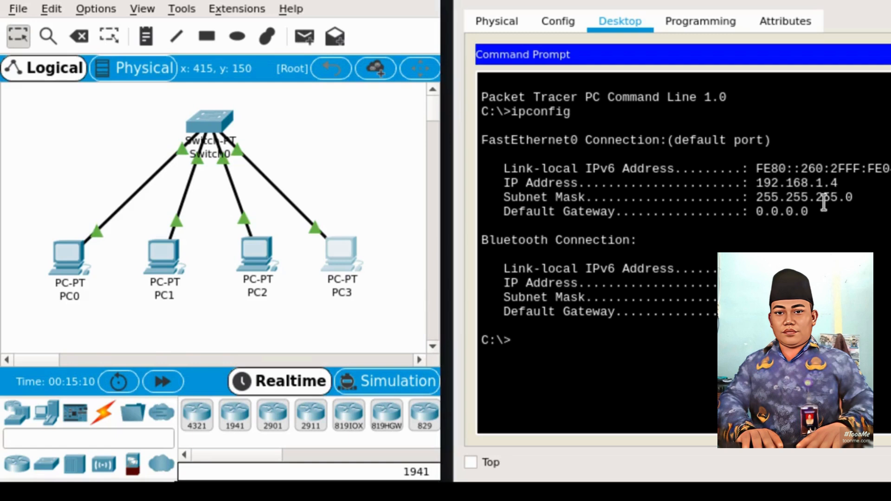
{"action": "key", "text": "alt+F4"}
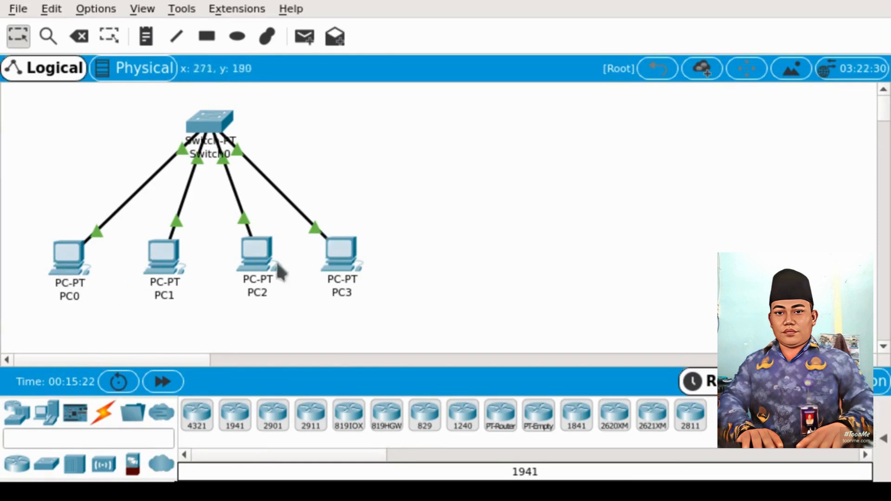
Step: From PC0's command prompt, ping 192.168.1.2, 192.168.1.3 and 192.168.1.4 successfully
{"action": "left_click", "coordinate": [70, 265]}
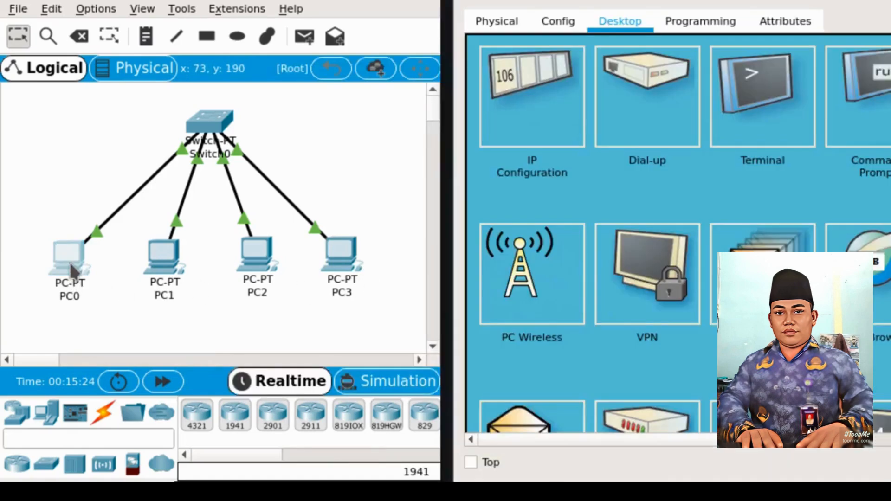
{"action": "left_click", "coordinate": [848, 122]}
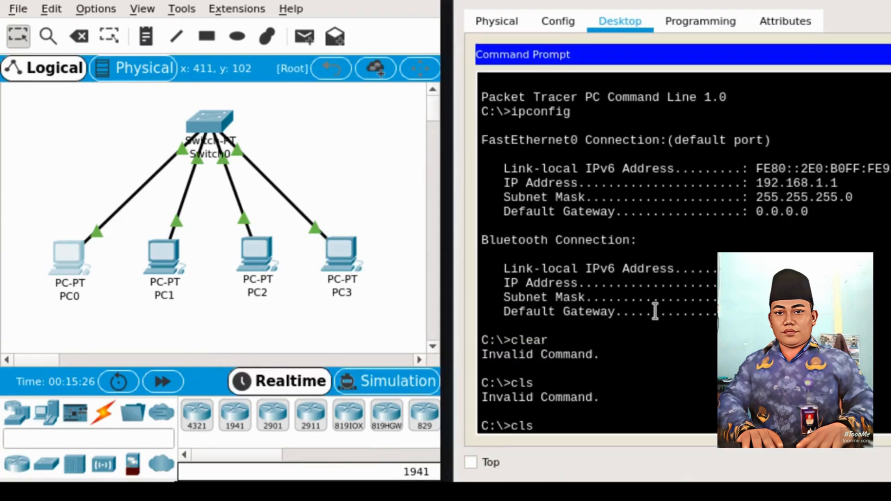
{"action": "key", "text": "Return"}
{"action": "key", "text": "Return"}
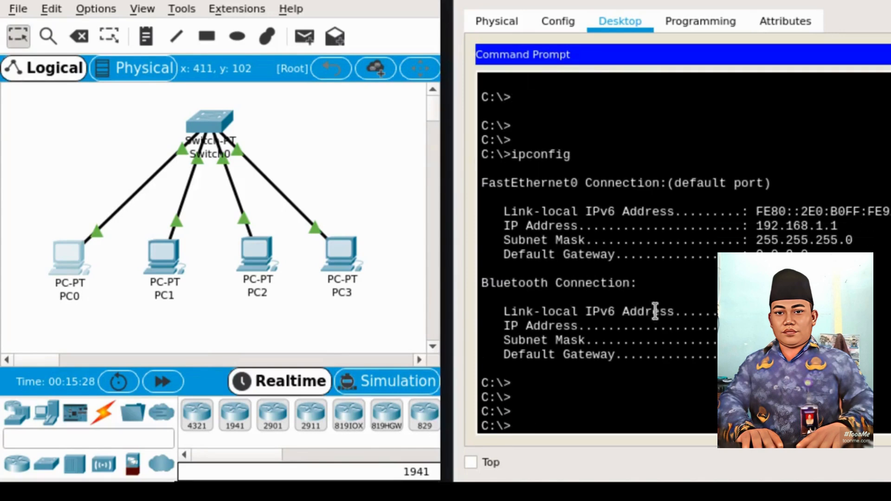
{"action": "type", "text": "ping"}
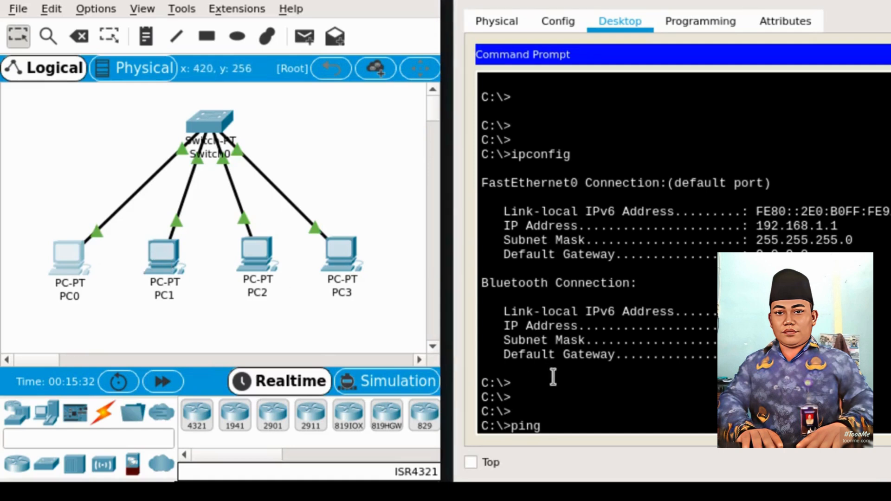
{"action": "type", "text": " 192.168.1.2"}
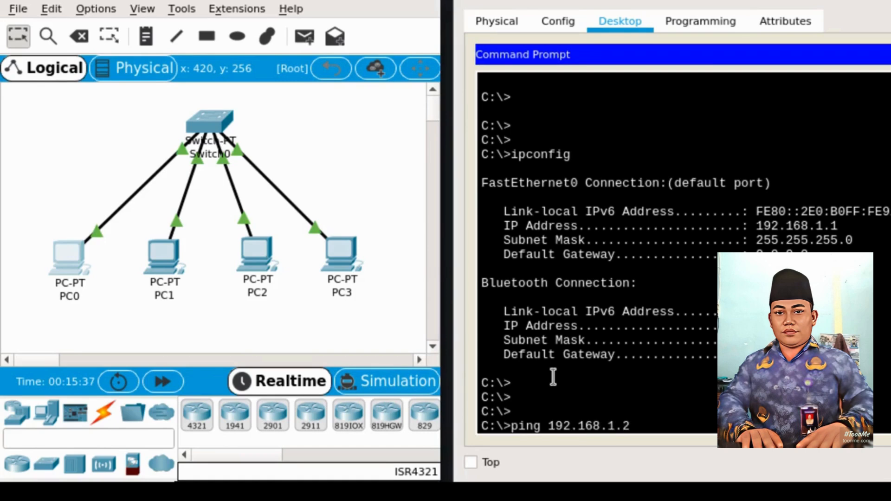
{"action": "key", "text": "Return"}
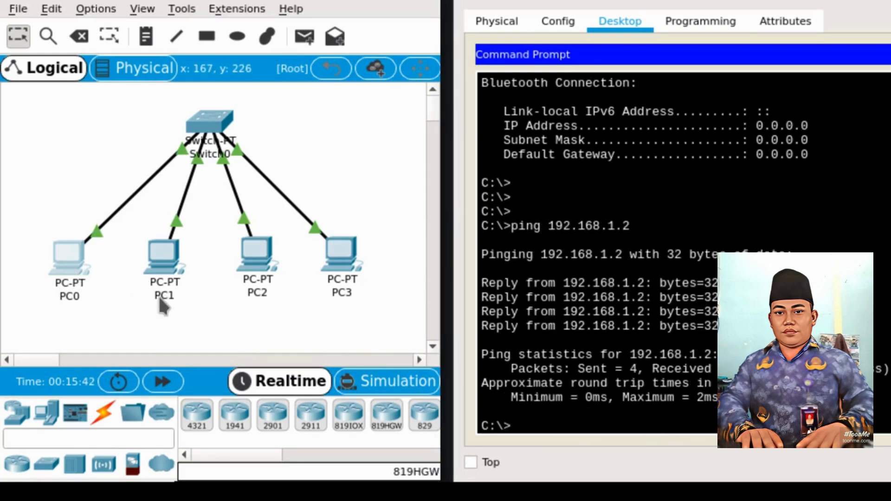
{"action": "type", "text": "ping"}
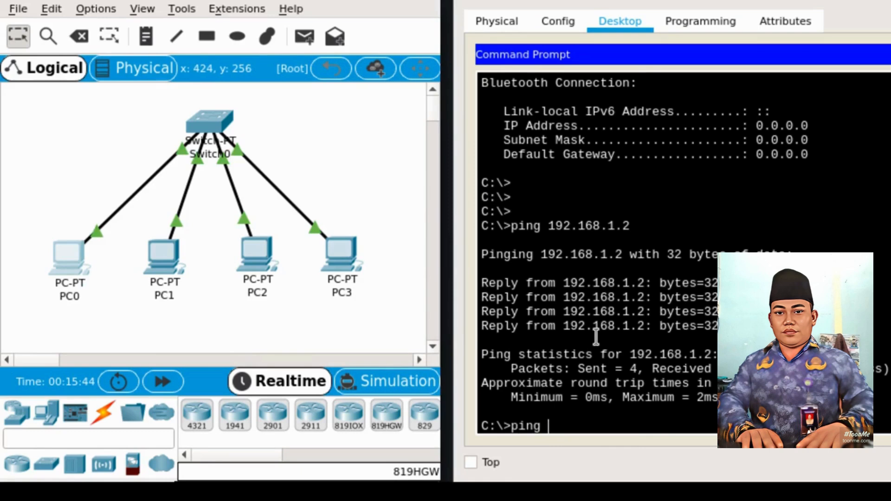
{"action": "type", "text": " 192.168.1.3"}
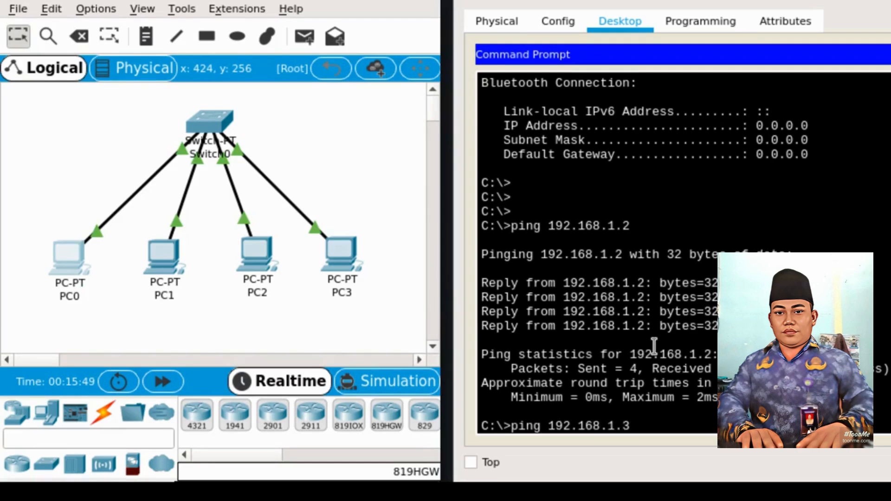
{"action": "key", "text": "Return"}
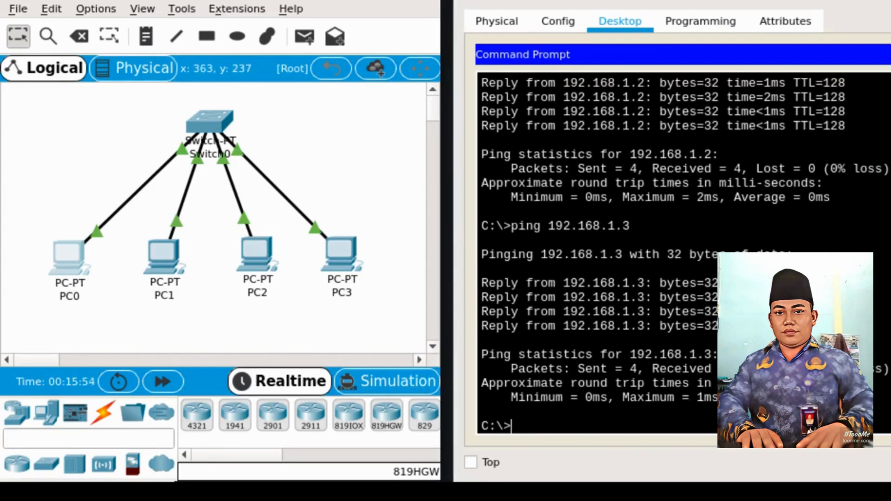
{"action": "type", "text": "ping 192.1"}
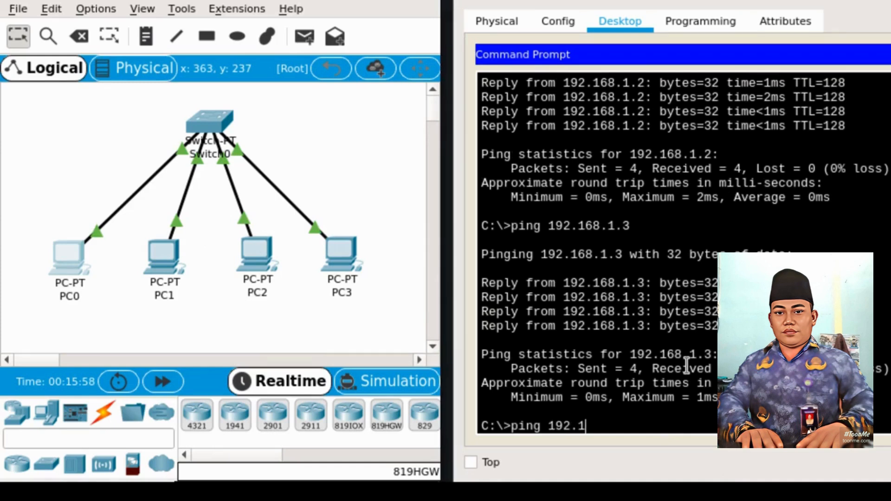
{"action": "type", "text": "68.1.4"}
{"action": "key", "text": "Return"}
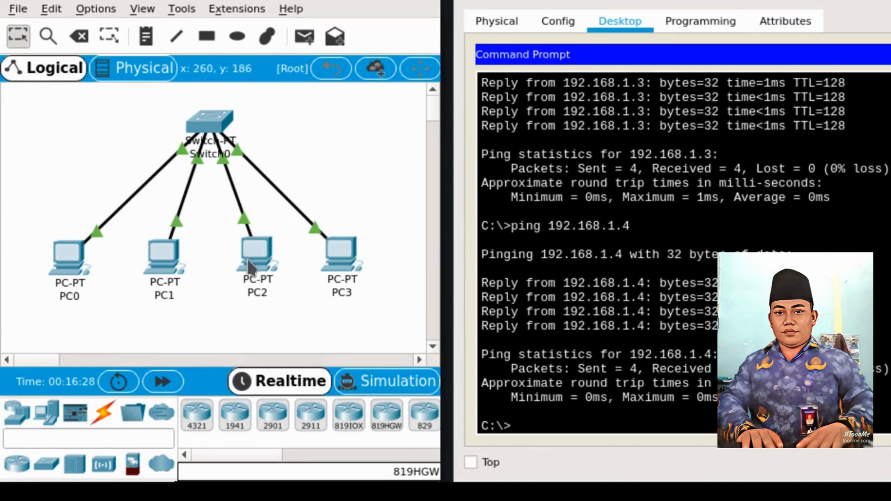
{"action": "mouse_move", "coordinate": [252, 255]}
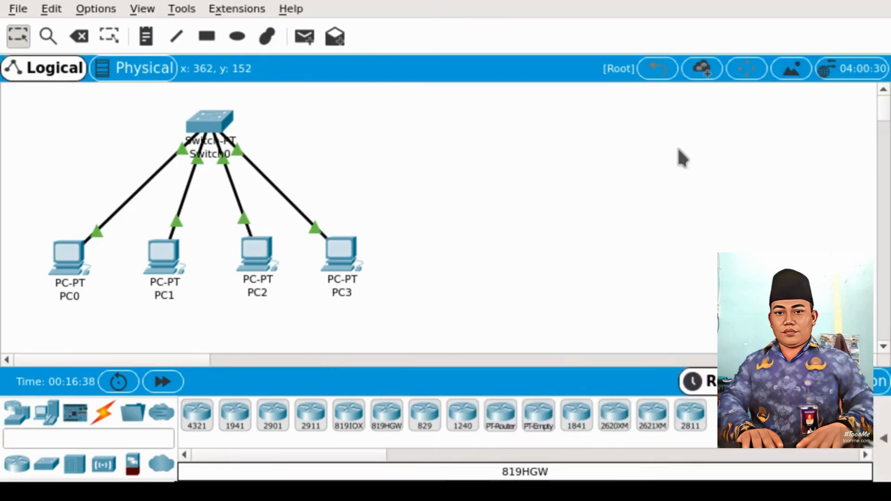
Step: Change PC2's IP address to 192.168.2.1 in its IP Configuration, then close it
{"action": "left_click", "coordinate": [256, 260]}
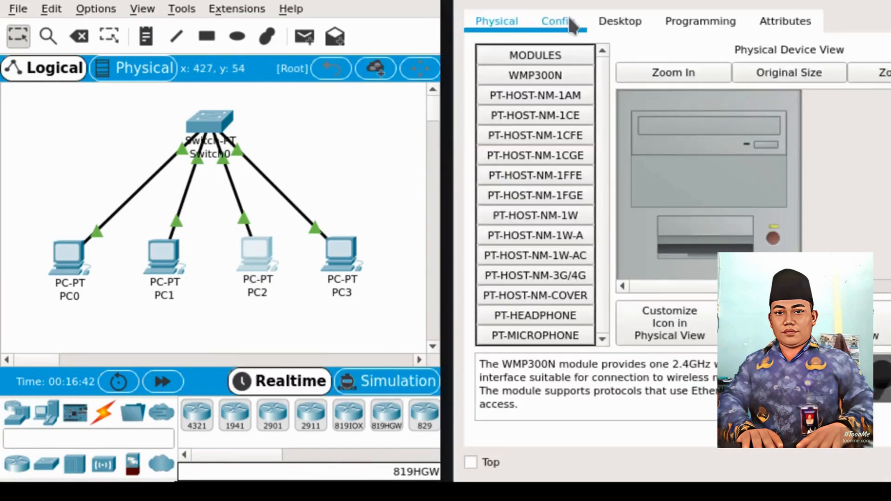
{"action": "left_click", "coordinate": [604, 23]}
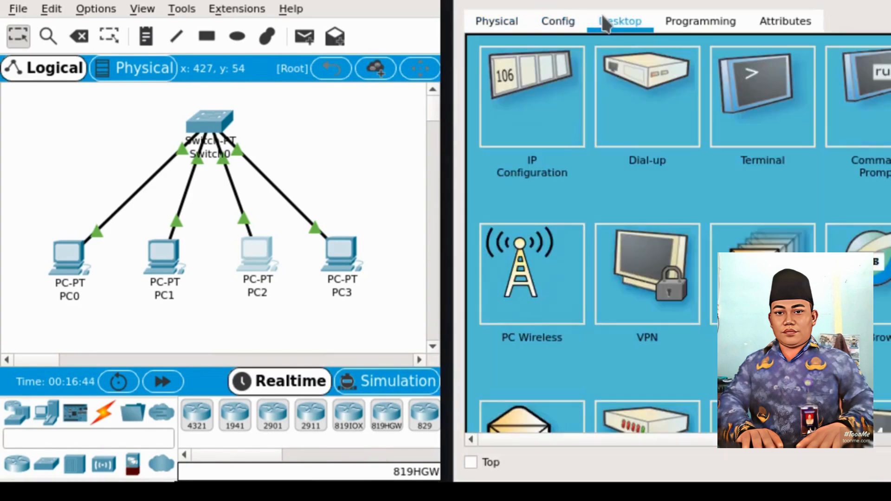
{"action": "left_click", "coordinate": [529, 82]}
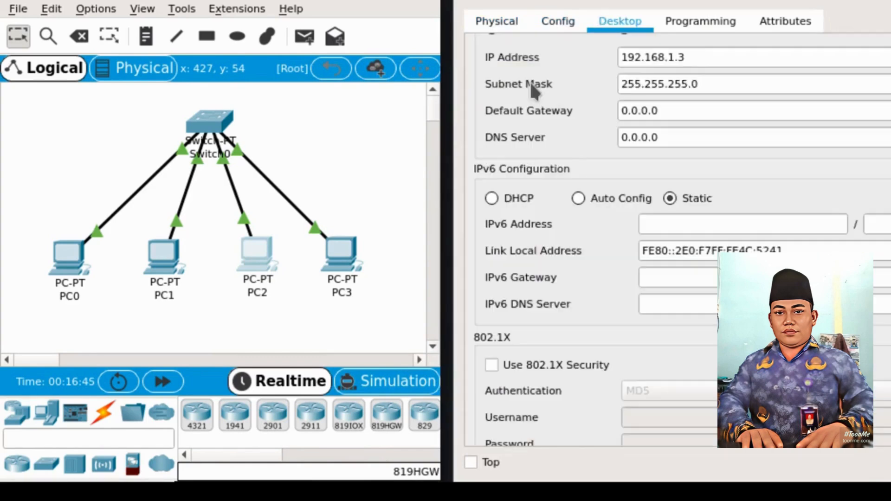
{"action": "left_click", "coordinate": [714, 60]}
{"action": "key", "text": "BackSpace"}
{"action": "key", "text": "BackSpace"}
{"action": "key", "text": "BackSpace"}
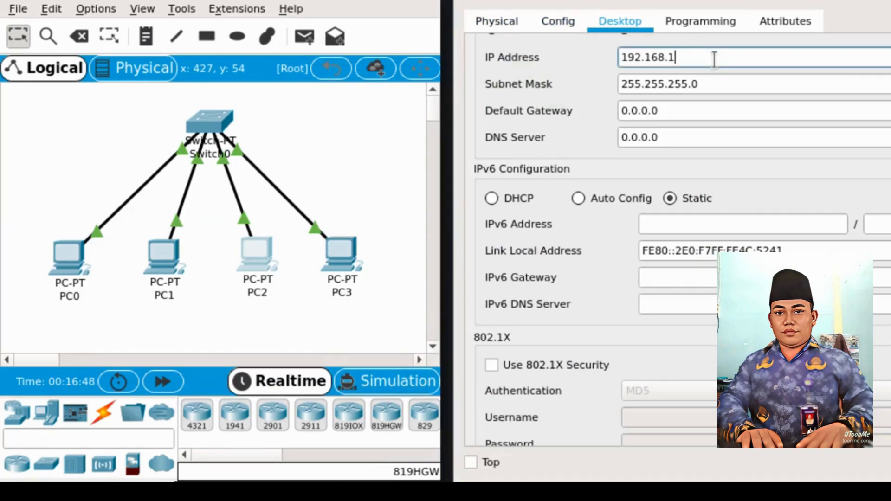
{"action": "type", "text": "2.1"}
{"action": "left_click", "coordinate": [761, 82]}
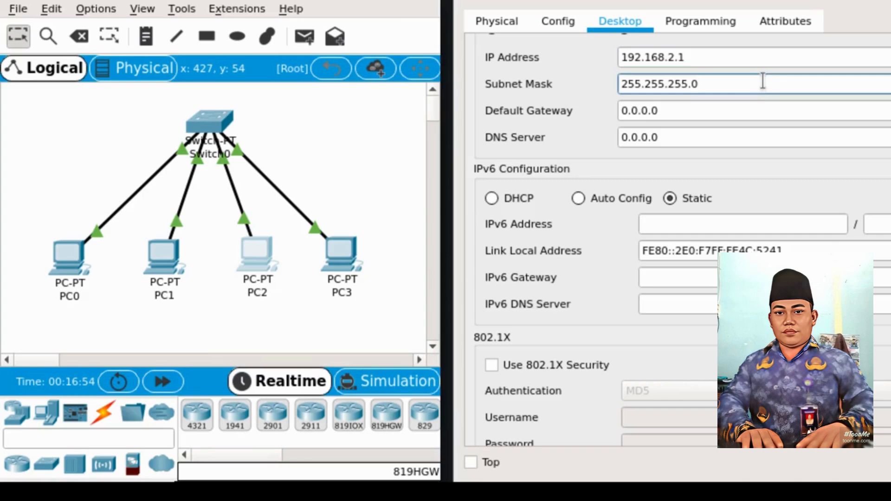
{"action": "key", "text": "super+shift+q"}
Step: Change PC3's IP address to 192.168.2.2, keeping mask 255.255.255.0, then close it
{"action": "left_click", "coordinate": [343, 235]}
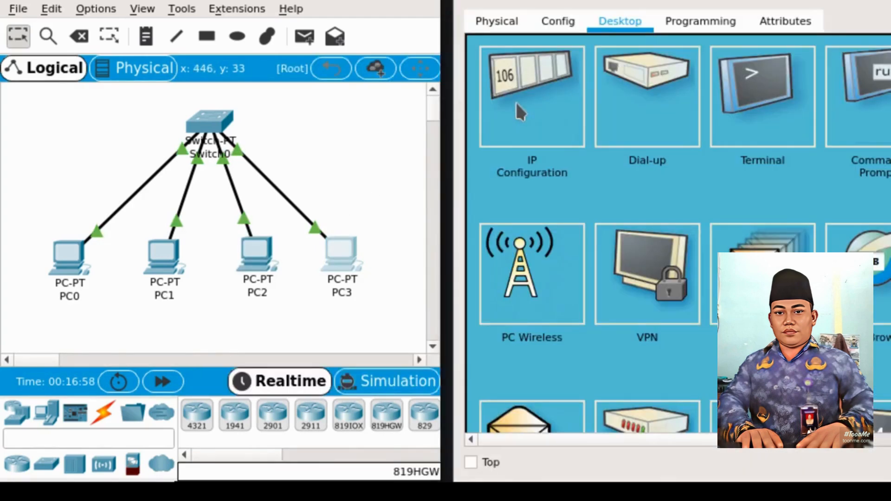
{"action": "left_click", "coordinate": [541, 109]}
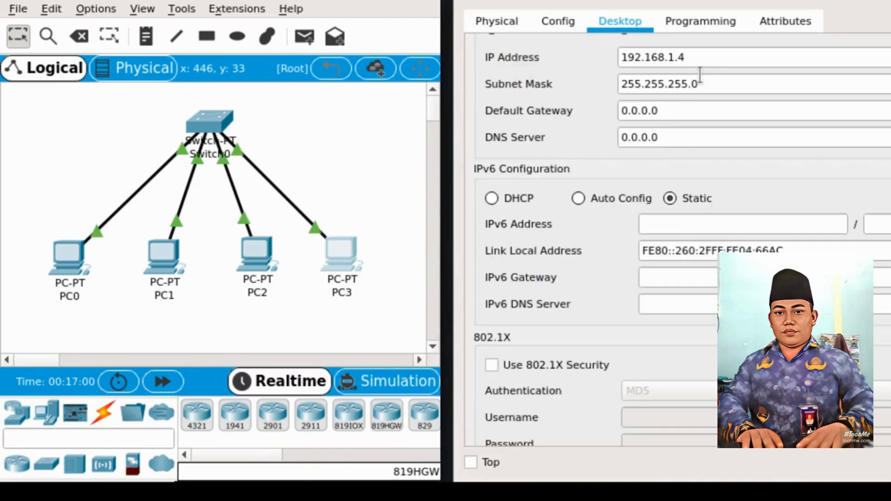
{"action": "left_click", "coordinate": [701, 58]}
{"action": "key", "text": "BackSpace"}
{"action": "key", "text": "BackSpace"}
{"action": "key", "text": "BackSpace"}
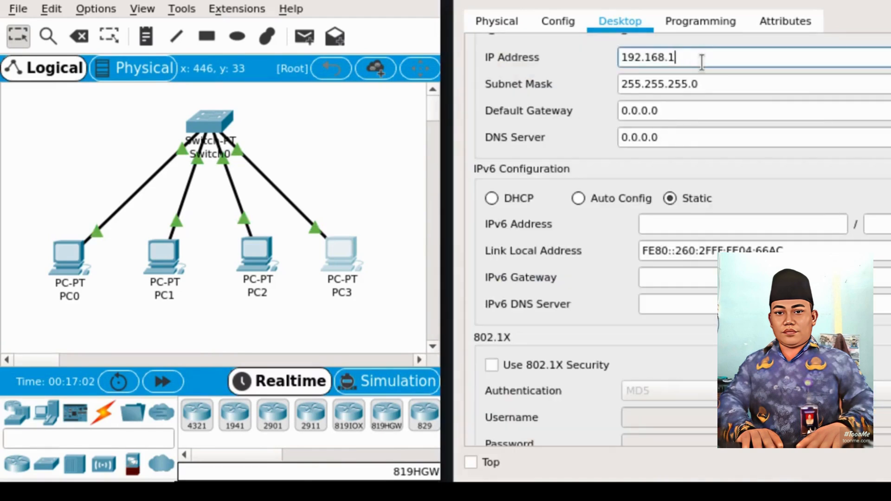
{"action": "left_click", "coordinate": [733, 85]}
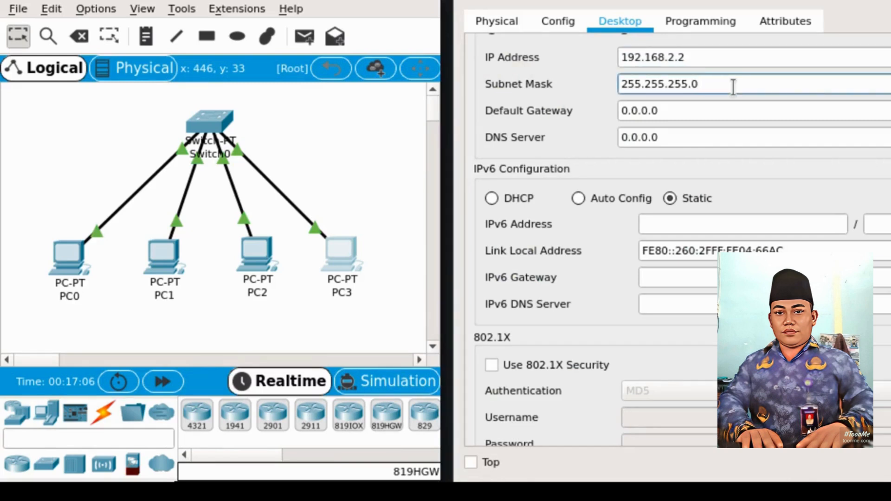
{"action": "key", "text": "super+shift+q"}
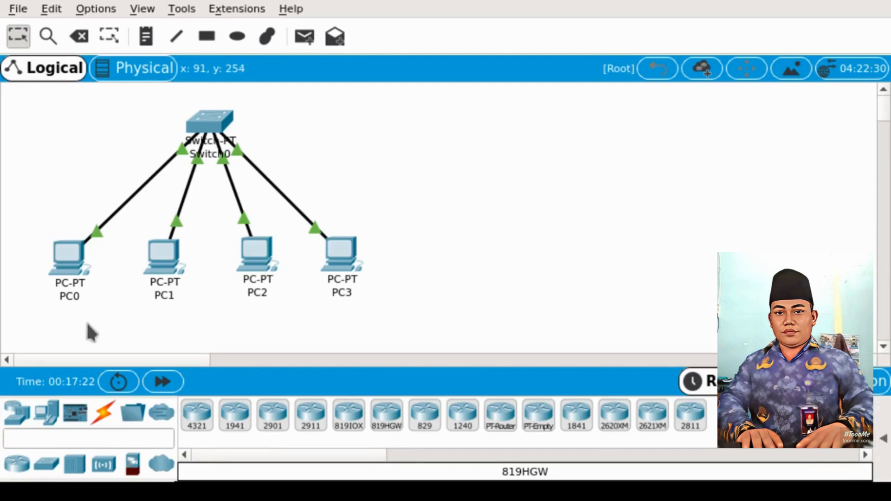
Step: From PC0's command prompt, confirm 192.168.1.2 still replies to ping
{"action": "left_click", "coordinate": [68, 263]}
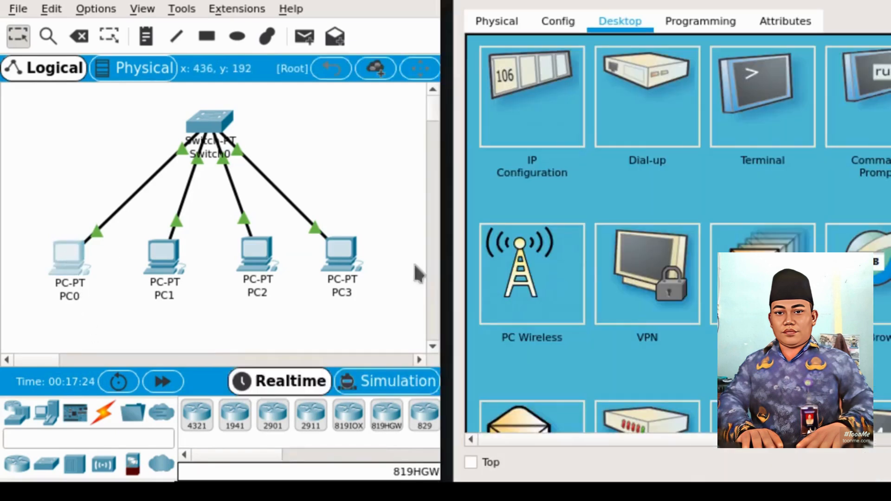
{"action": "left_click", "coordinate": [850, 117]}
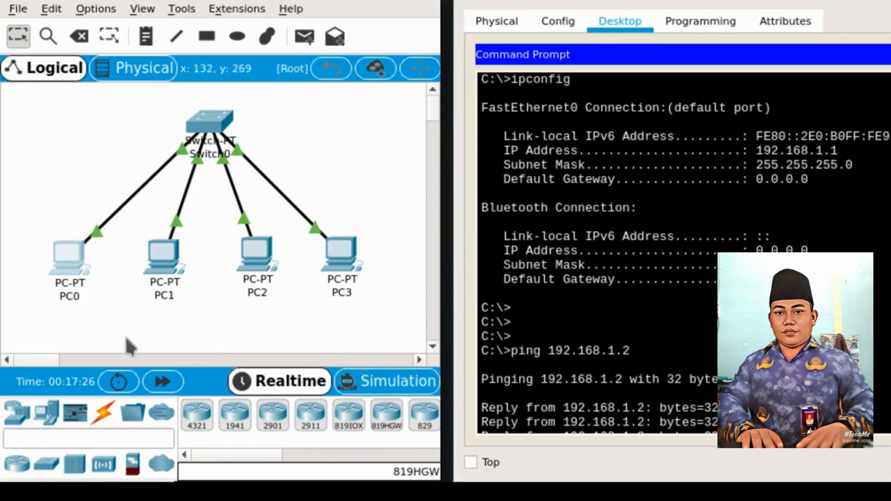
{"action": "key", "text": "Return"}
{"action": "key", "text": "Return"}
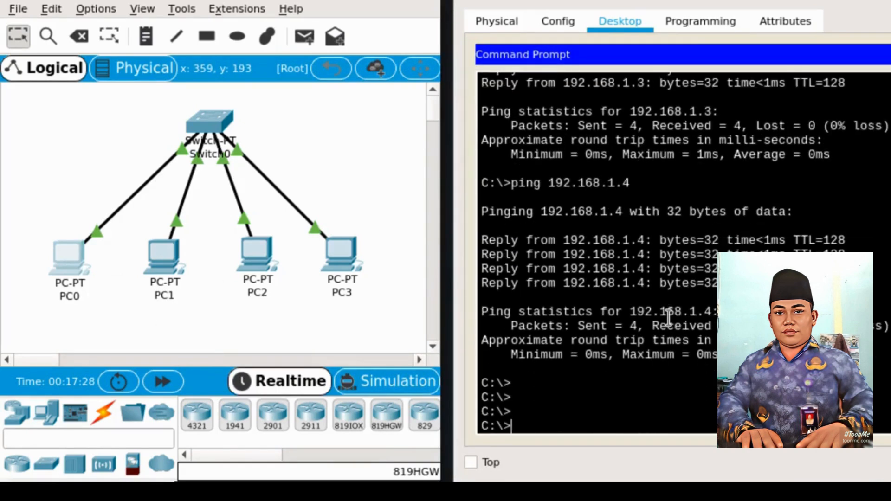
{"action": "type", "text": "ping 192.1"}
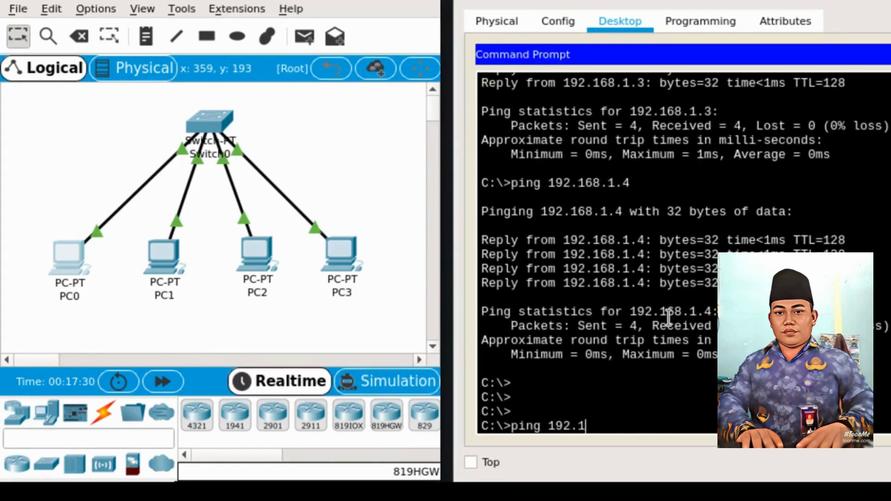
{"action": "type", "text": "68.1.2"}
{"action": "key", "text": "Return"}
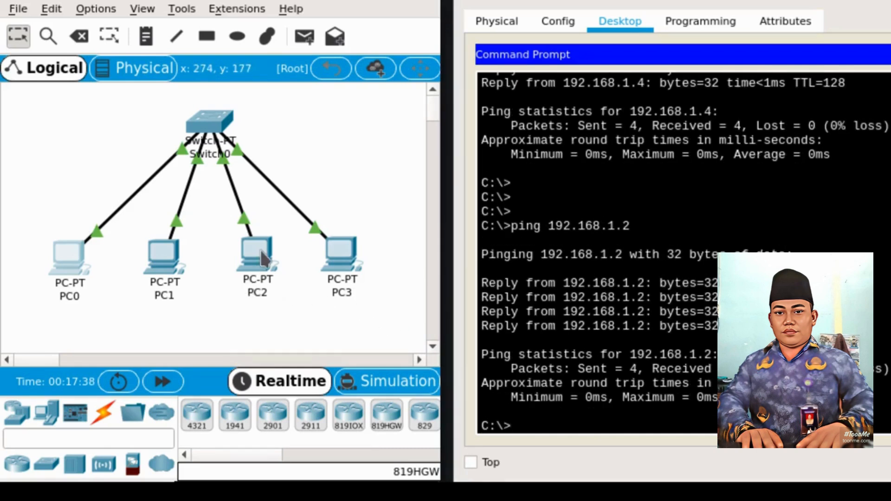
Step: Ping 192.168.2.1, which times out, and enter ping 192.168.2.2
{"action": "left_click", "coordinate": [513, 301]}
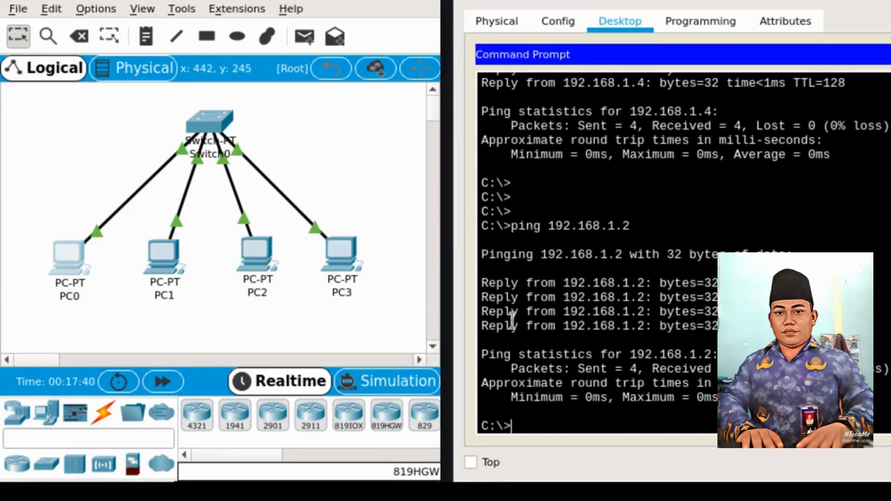
{"action": "type", "text": "ping 192"}
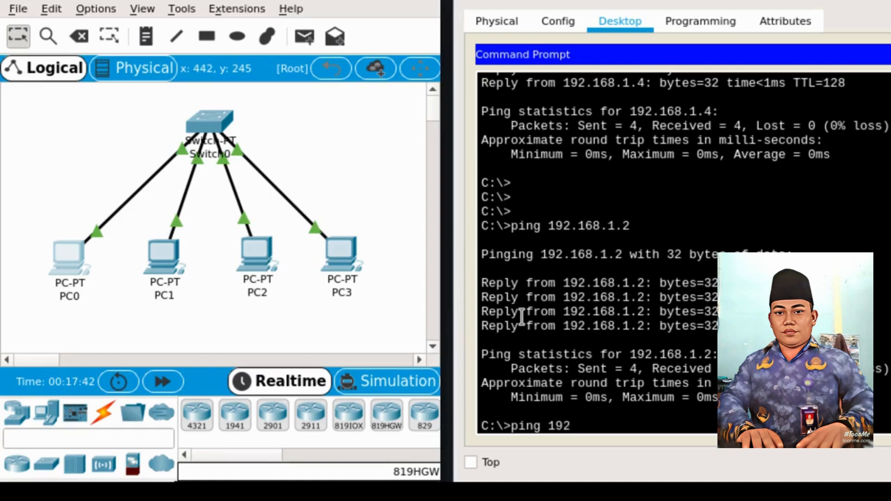
{"action": "type", "text": ".168.2.1"}
{"action": "key", "text": "Return"}
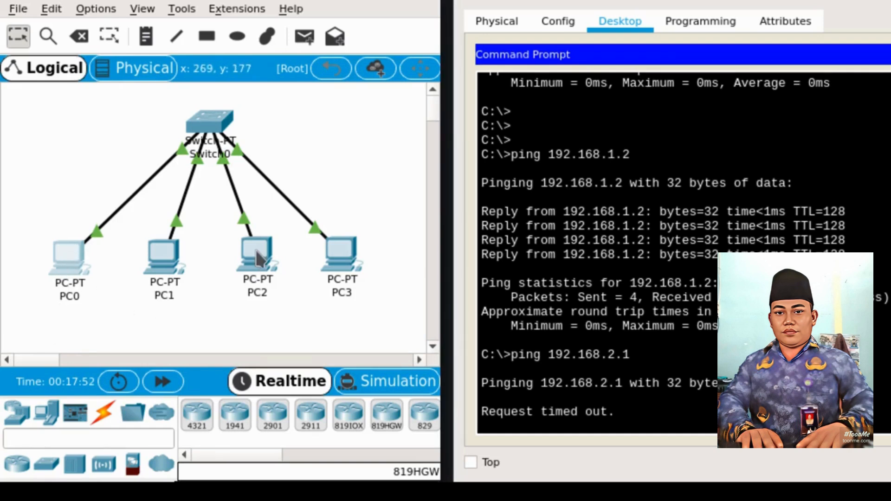
{"action": "mouse_move", "coordinate": [260, 261]}
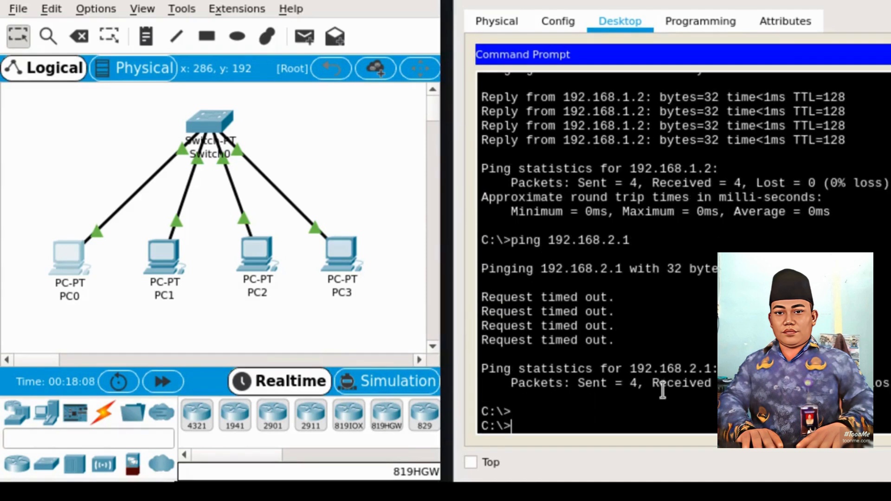
{"action": "type", "text": "ping 192."}
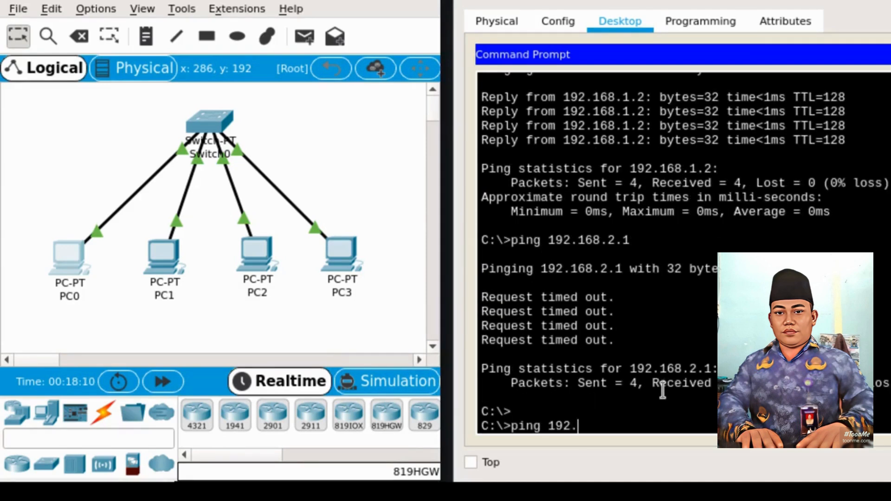
{"action": "type", "text": "168.2.2"}
Step: Run the ping to 192.168.2.2 and see all four requests time out
{"action": "key", "text": "Return"}
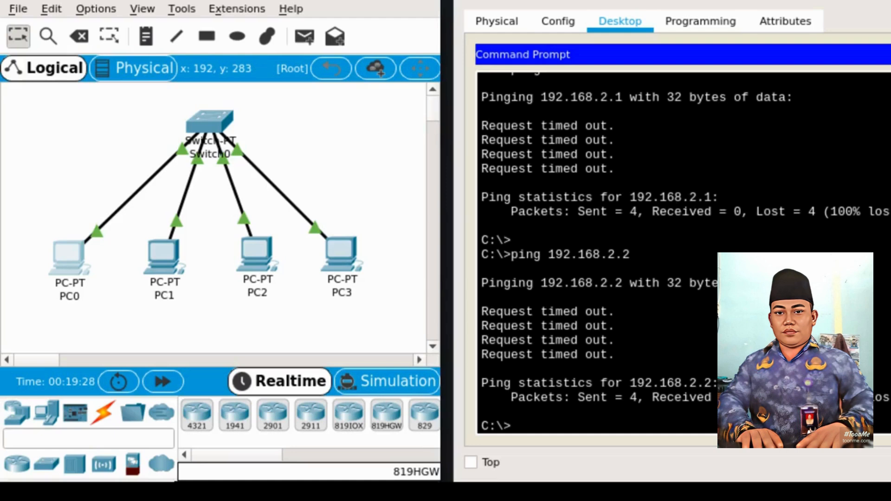
{"action": "left_click", "coordinate": [691, 379]}
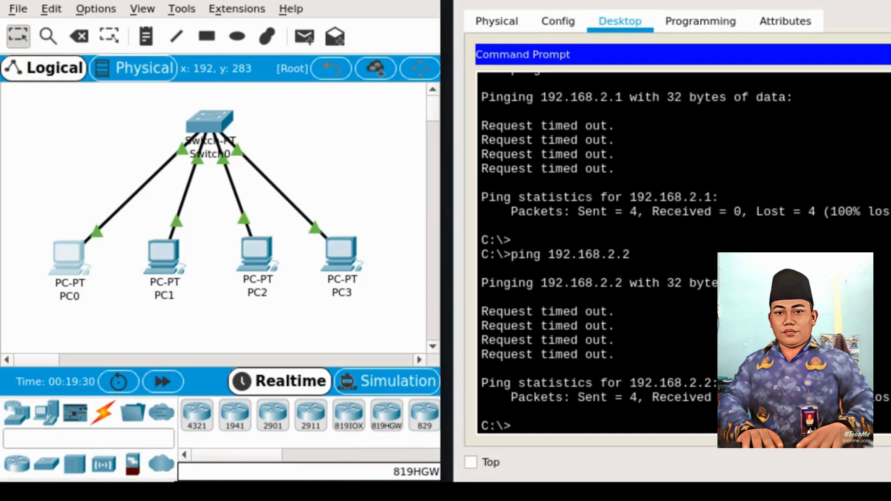
{"action": "left_click", "coordinate": [797, 246]}
{"action": "key", "text": "Return"}
{"action": "key", "text": "Return"}
{"action": "key", "text": "Return"}
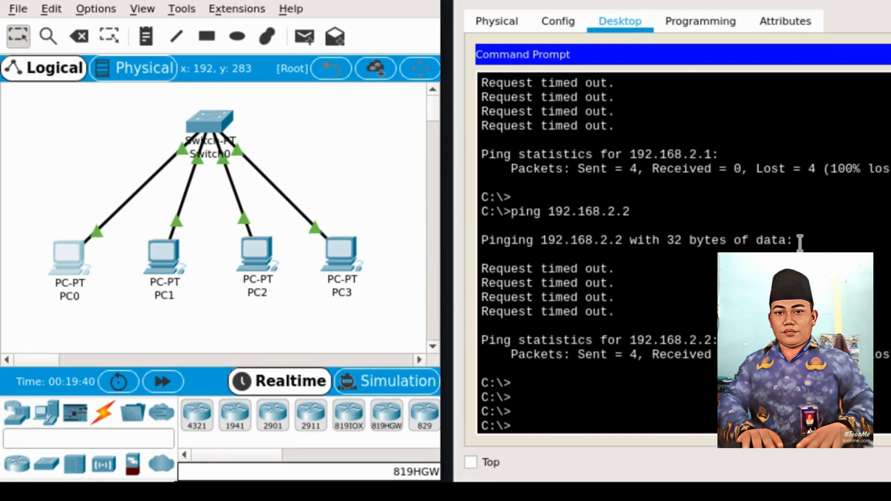
Step: Run ipconfig on PC0 to show its FastEthernet0 and Bluetooth address settings
{"action": "type", "text": "ipconfig"}
{"action": "key", "text": "Return"}
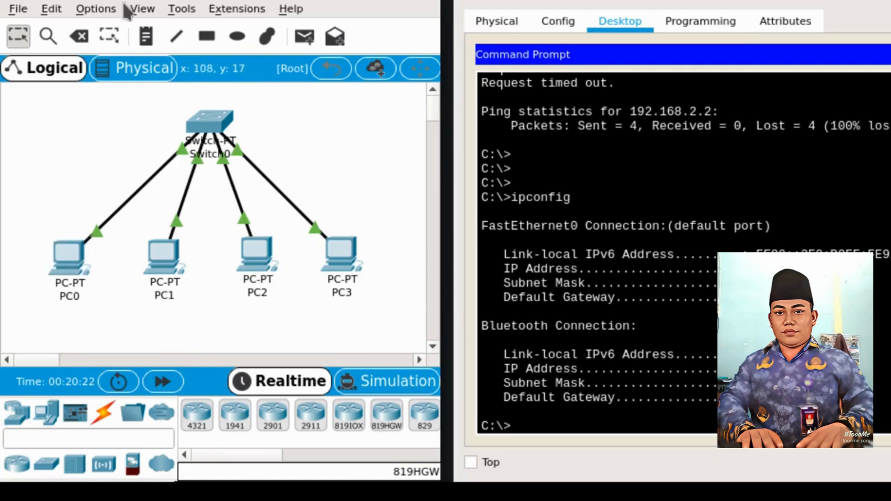
Step: Place a note reading 'NA: 192.1668.1.0' and drag it beneath PC0 and PC1
{"action": "left_click", "coordinate": [142, 44]}
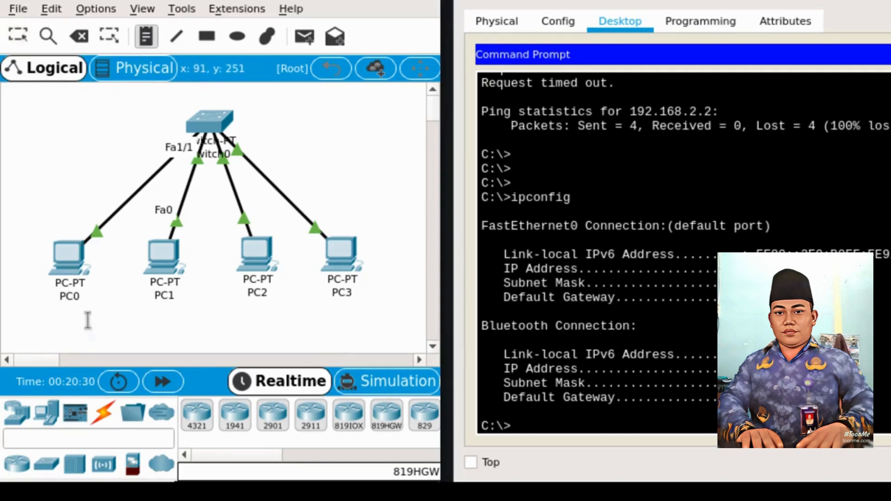
{"action": "key", "text": "Escape"}
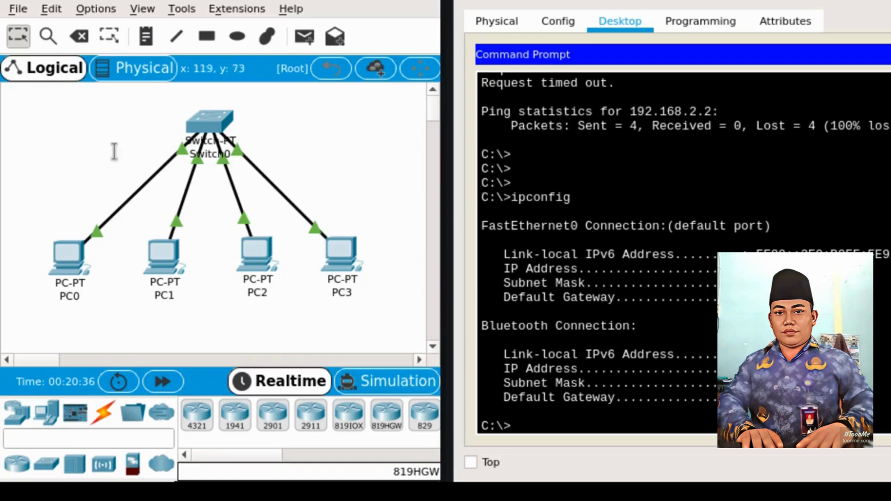
{"action": "left_click", "coordinate": [154, 34]}
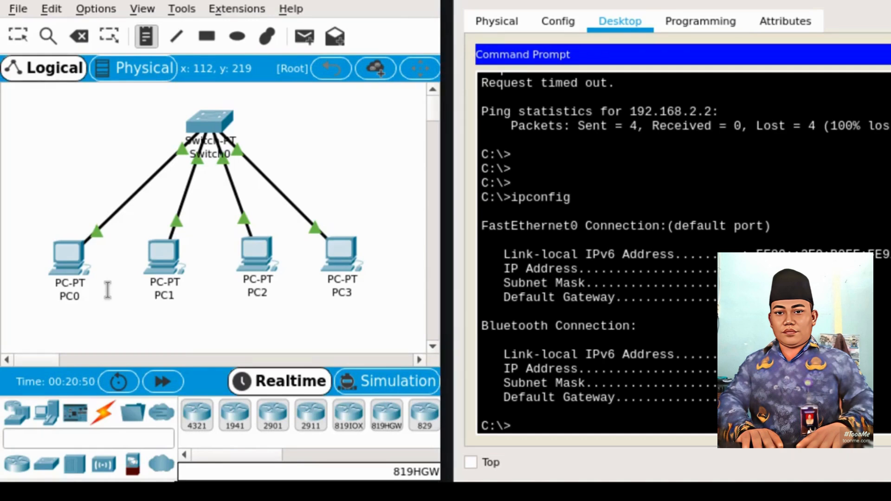
{"action": "left_click", "coordinate": [319, 325]}
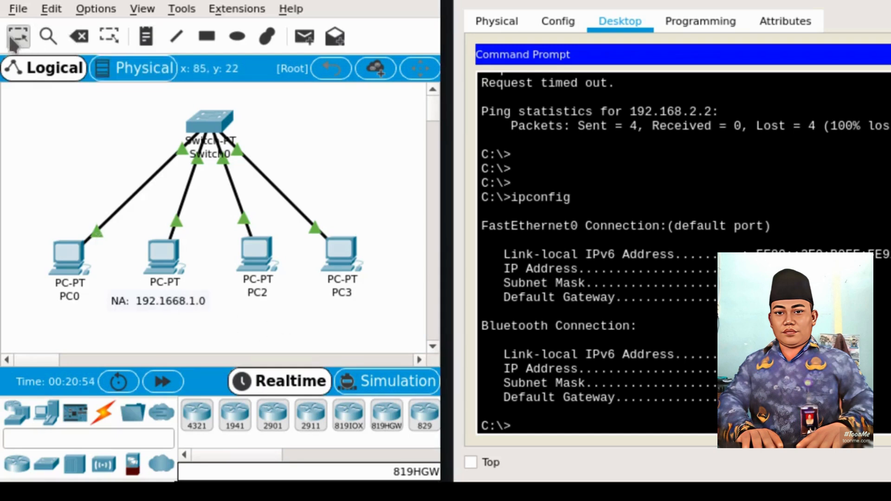
{"action": "left_click", "coordinate": [166, 301]}
{"action": "left_click_drag", "start_coordinate": [166, 301], "coordinate": [123, 314]}
{"action": "left_click", "coordinate": [199, 320]}
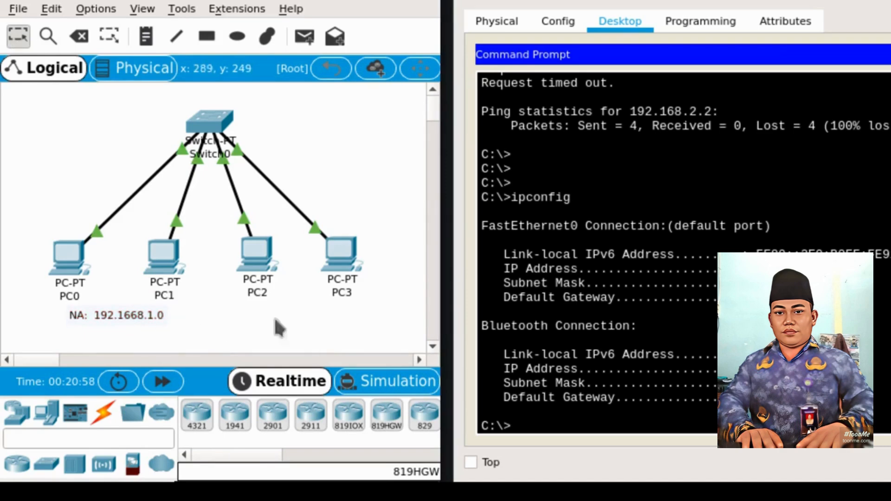
{"action": "left_click", "coordinate": [572, 237]}
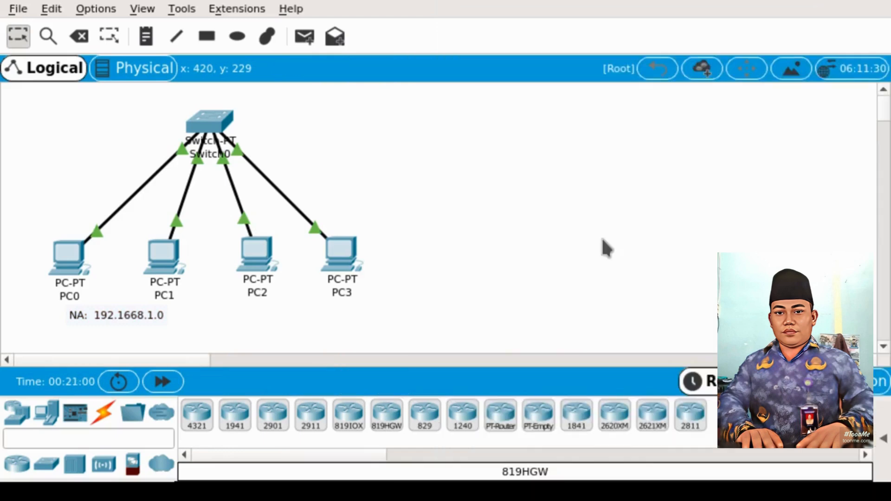
Step: Run ipconfig on PC1, confirming 192.168.1.2, mask 255.255.255.0, gateway 0.0.0.0, then close it
{"action": "key", "text": "alt+F4"}
{"action": "left_click", "coordinate": [172, 254]}
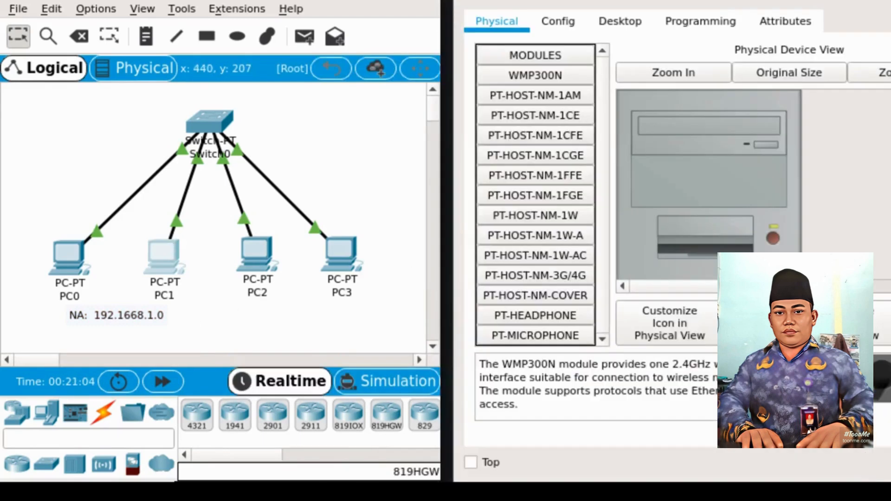
{"action": "left_click", "coordinate": [619, 21]}
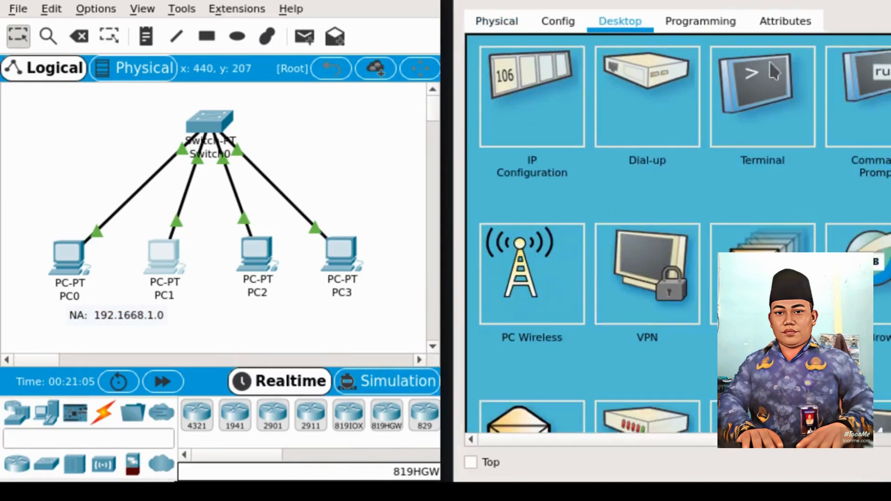
{"action": "left_click", "coordinate": [862, 96]}
{"action": "type", "text": "ipcomfi"}
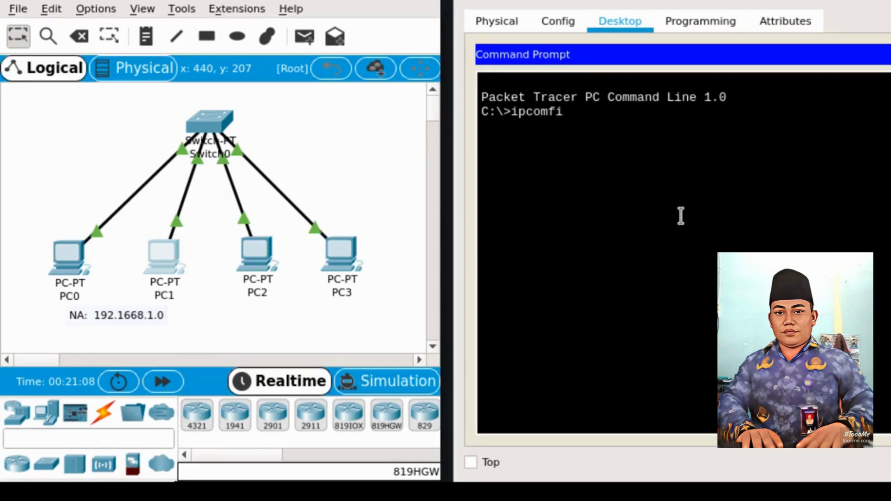
{"action": "key", "text": "BackSpace"}
{"action": "key", "text": "BackSpace"}
{"action": "key", "text": "BackSpace"}
{"action": "type", "text": "nfig"}
{"action": "key", "text": "Return"}
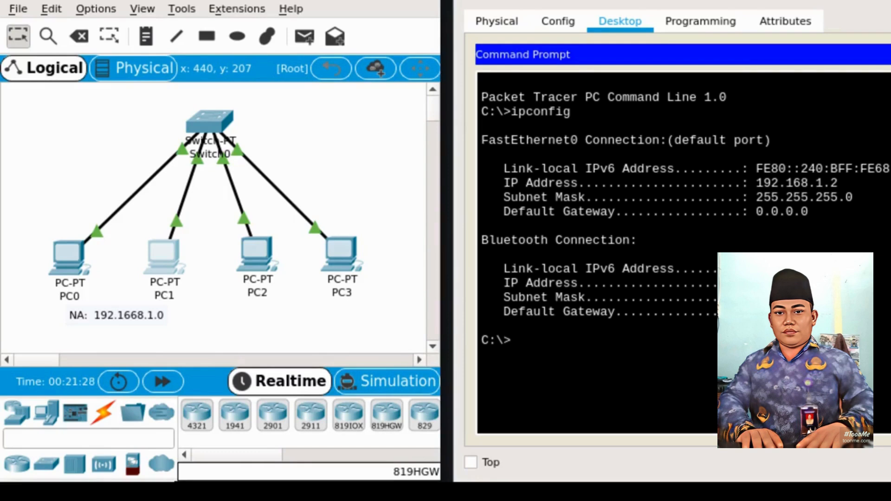
{"action": "key", "text": "super+shift+q"}
{"action": "left_click", "coordinate": [386, 250]}
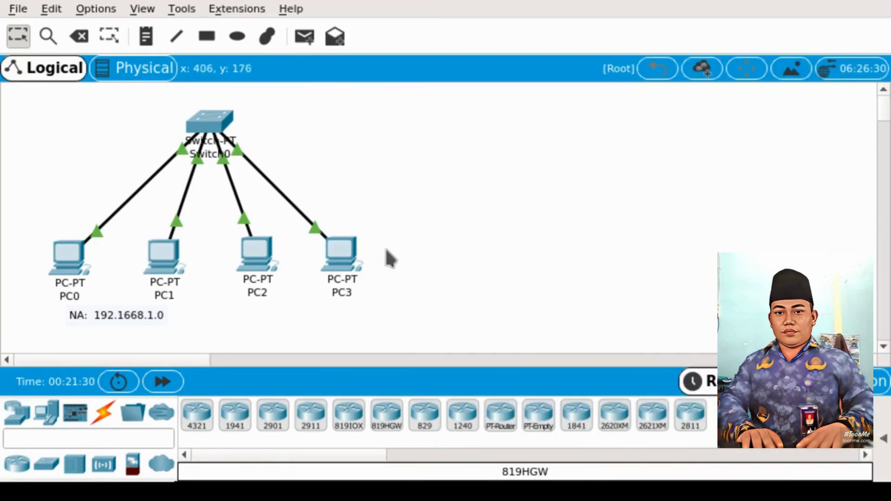
Step: Run ipconfig on PC2, confirming 192.168.2.1, mask 255.255.255.0, no gateway, then close it
{"action": "left_click", "coordinate": [258, 259]}
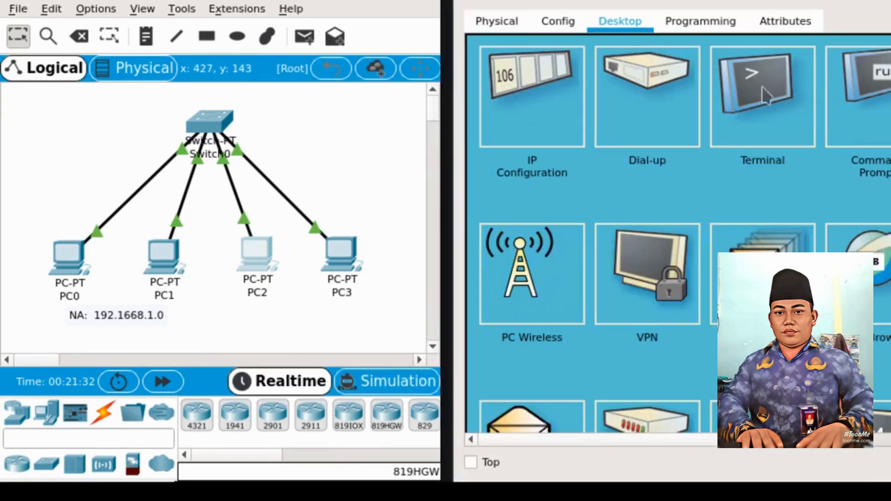
{"action": "left_click", "coordinate": [883, 103]}
{"action": "type", "text": "i"}
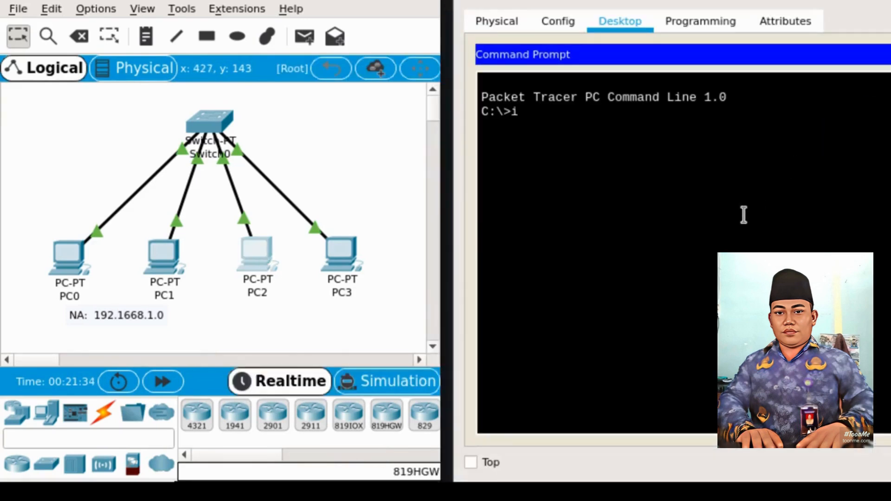
{"action": "type", "text": "pconfig"}
{"action": "key", "text": "Return"}
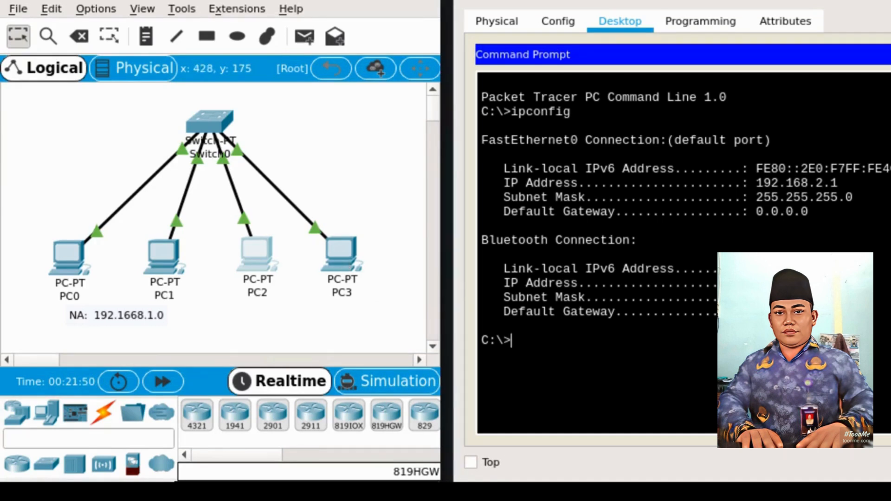
{"action": "key", "text": "super+shift+q"}
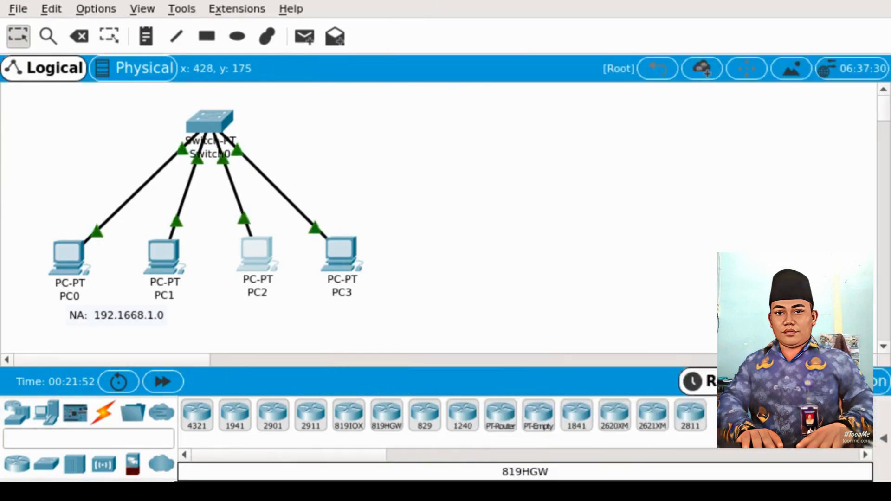
Step: Add a note reading 'NA: 192.168.2.0' and position it beneath PC2 and PC3
{"action": "left_click", "coordinate": [148, 40]}
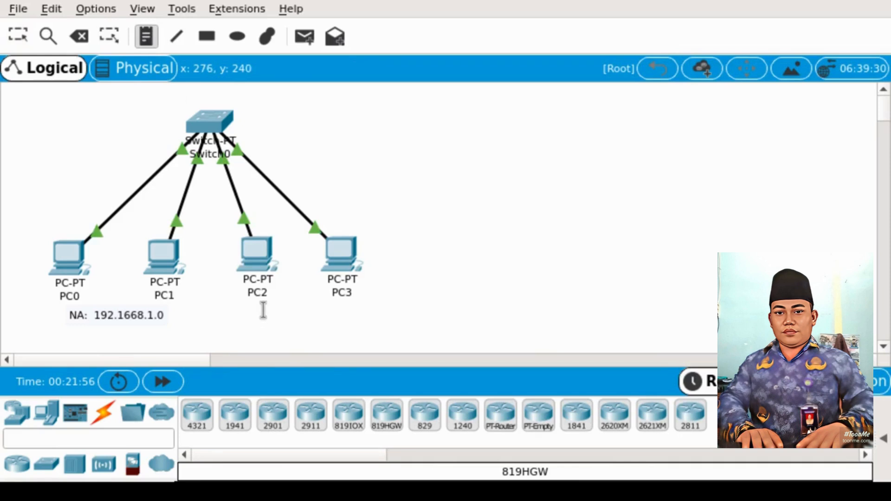
{"action": "key", "text": "Escape"}
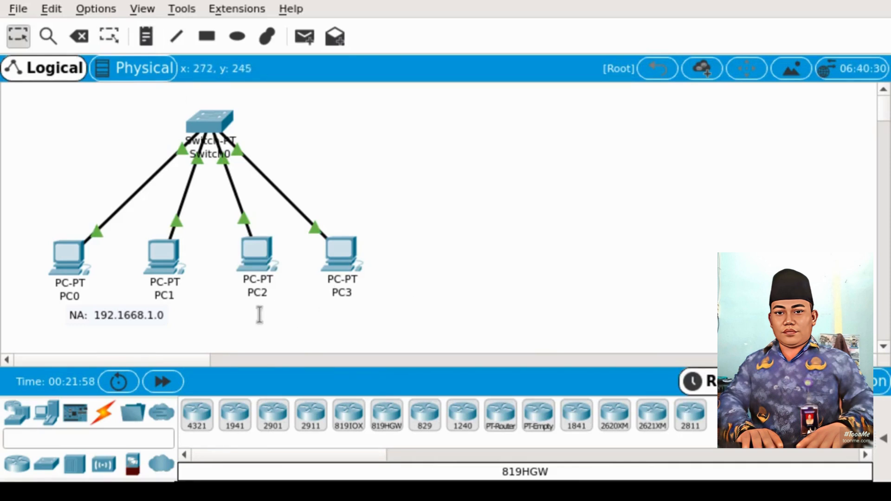
{"action": "left_click", "coordinate": [145, 40]}
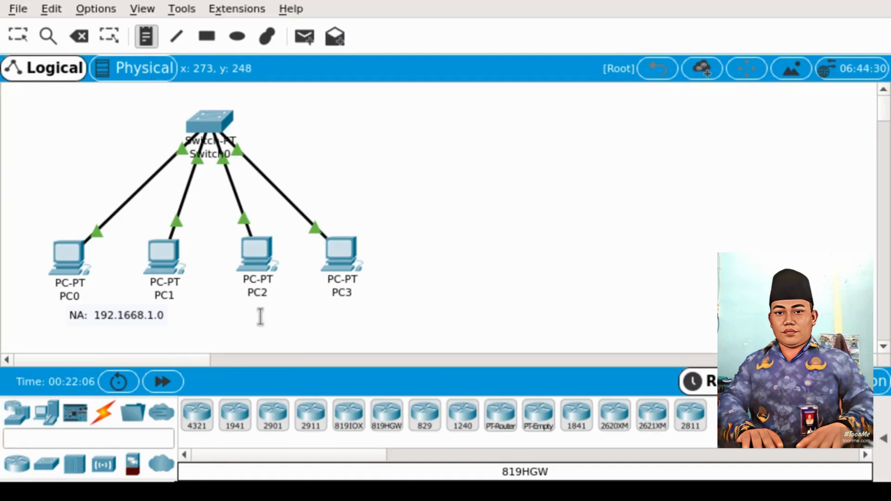
{"action": "type", "text": "NA:  192.168.2.0"}
{"action": "left_click", "coordinate": [465, 310]}
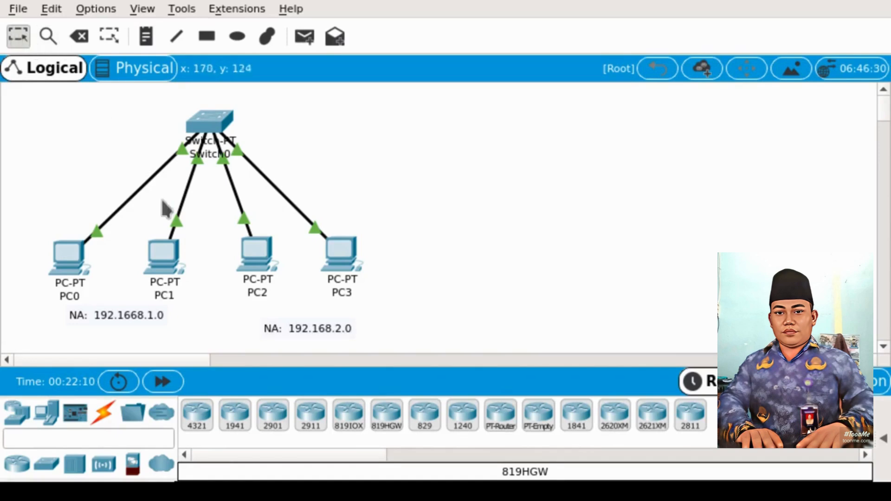
{"action": "left_click_drag", "start_coordinate": [284, 330], "coordinate": [277, 310]}
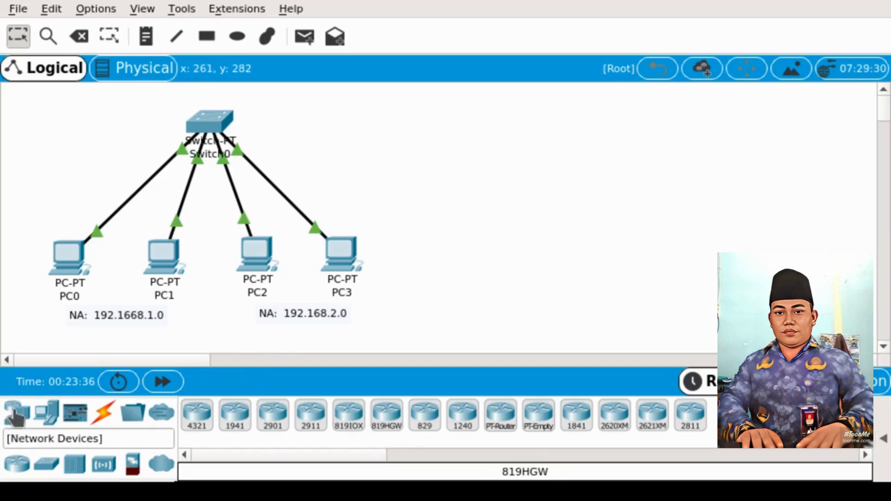
Step: Place a PT-Router (Router0) right of the switch and move Switch0 down-left toward PC0 and PC1
{"action": "left_click", "coordinate": [17, 464]}
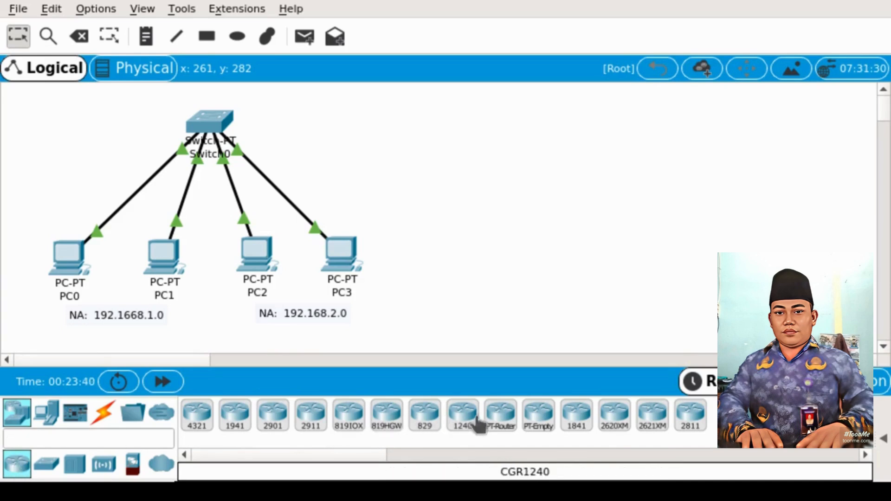
{"action": "left_click", "coordinate": [501, 417]}
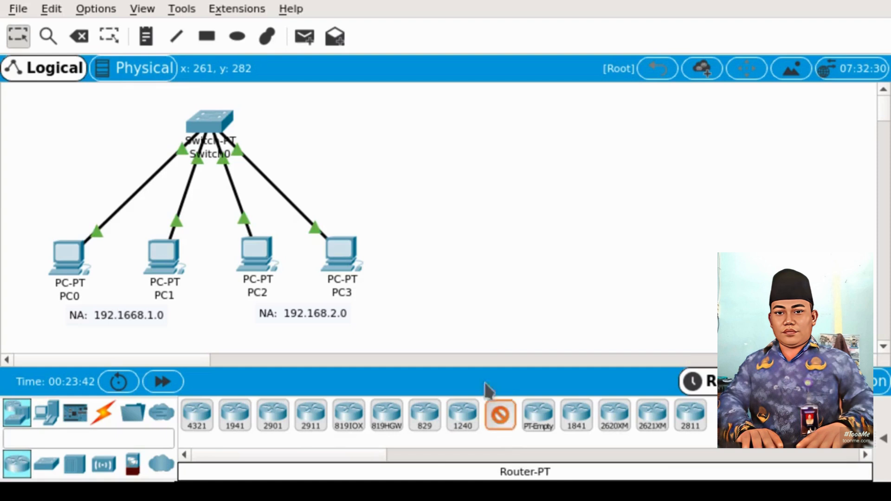
{"action": "left_click", "coordinate": [322, 126]}
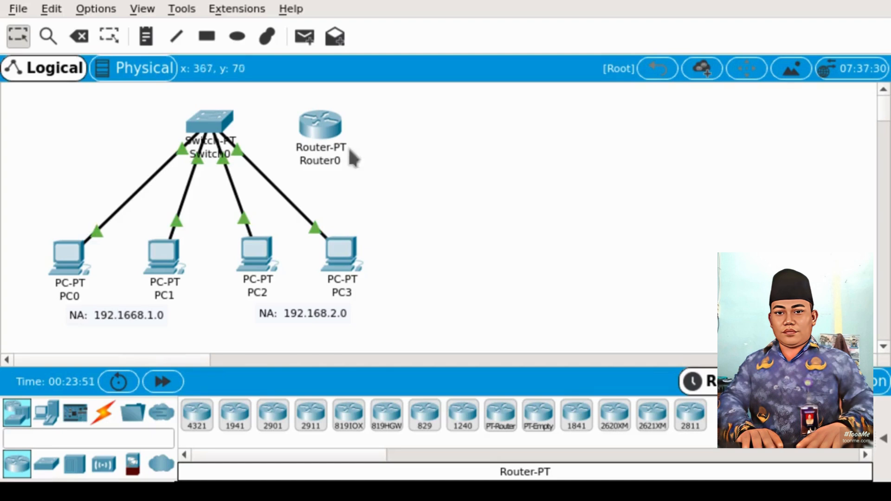
{"action": "left_click", "coordinate": [210, 120]}
{"action": "left_click_drag", "start_coordinate": [210, 121], "coordinate": [137, 182]}
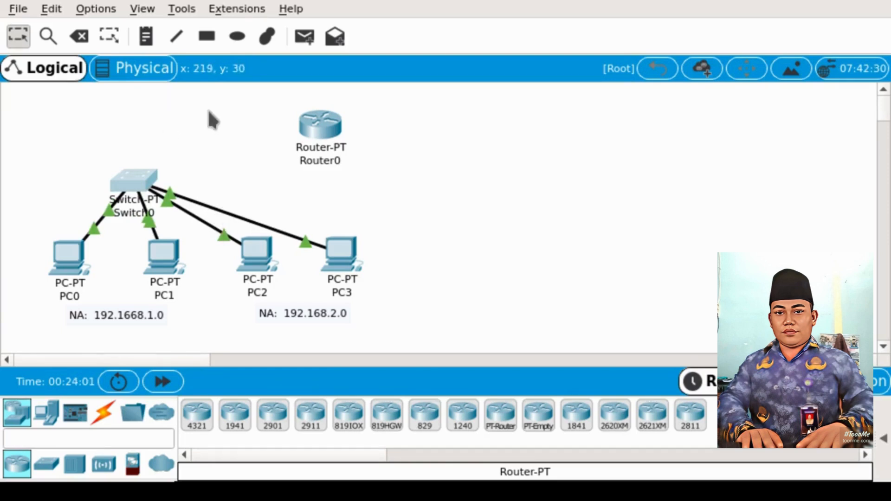
Step: Delete Switch0's links to PC2 and PC3 and shift Switch0 left above PC0 and PC1
{"action": "left_click", "coordinate": [82, 38]}
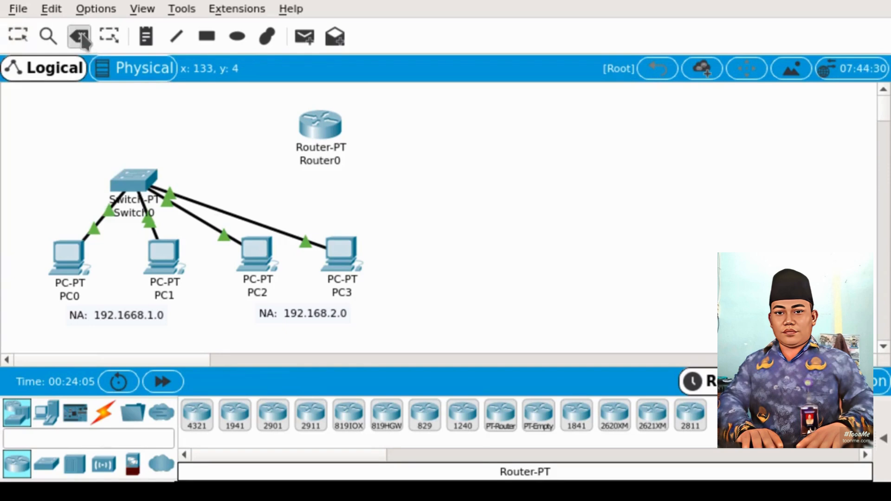
{"action": "left_click", "coordinate": [201, 220]}
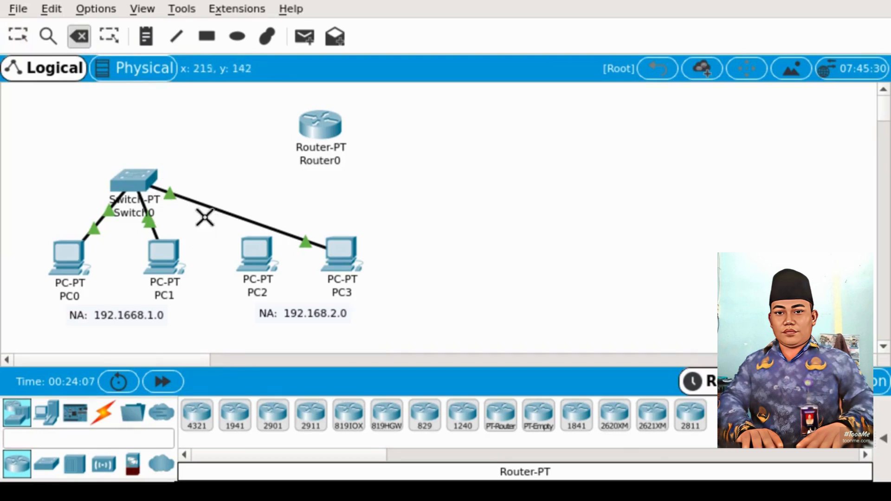
{"action": "left_click", "coordinate": [219, 211]}
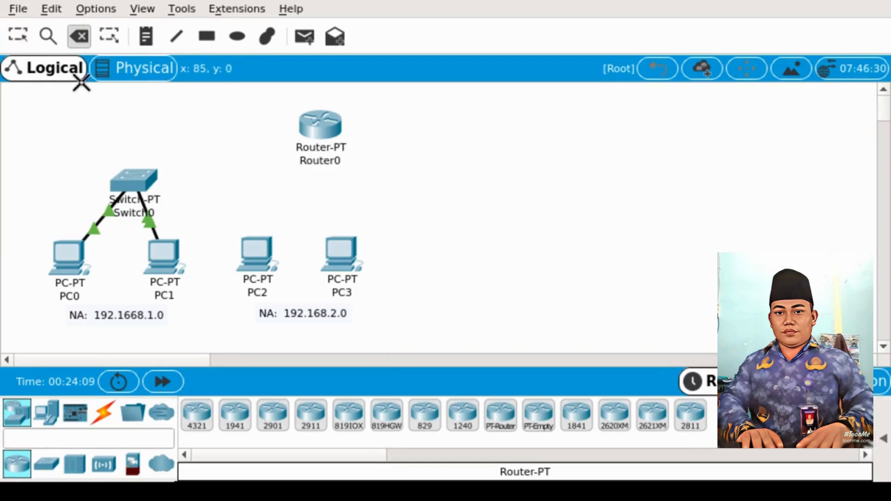
{"action": "left_click", "coordinate": [20, 36]}
{"action": "left_click_drag", "start_coordinate": [139, 183], "coordinate": [125, 178]}
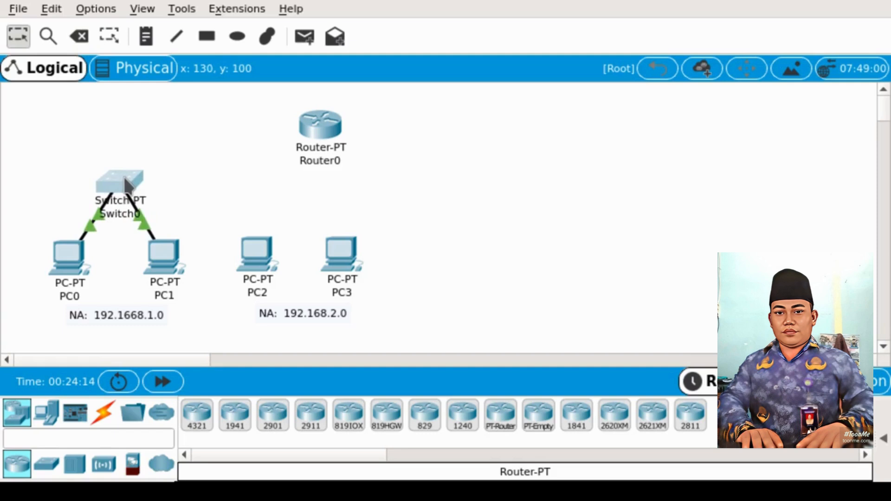
{"action": "left_click", "coordinate": [204, 216]}
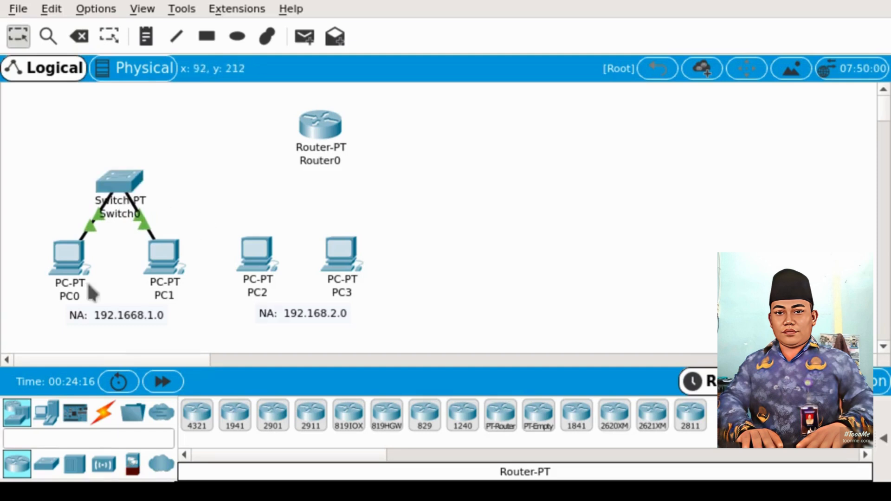
Step: Correct the first LAN note's typo so it reads 'NA: 192.168.1.0'
{"action": "left_click", "coordinate": [133, 315]}
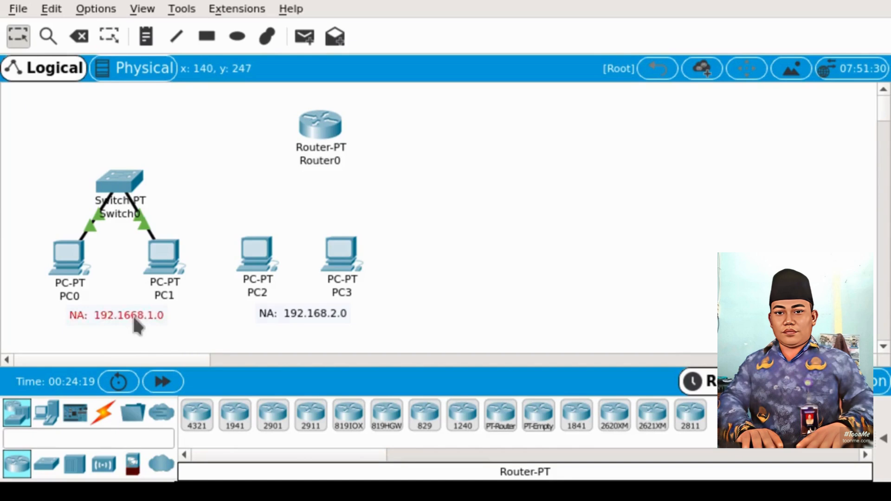
{"action": "left_click", "coordinate": [205, 296]}
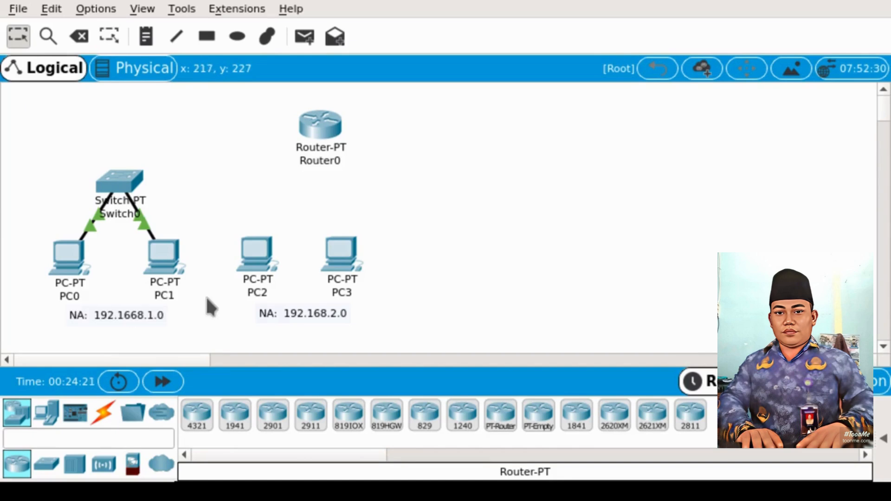
{"action": "left_click", "coordinate": [133, 312]}
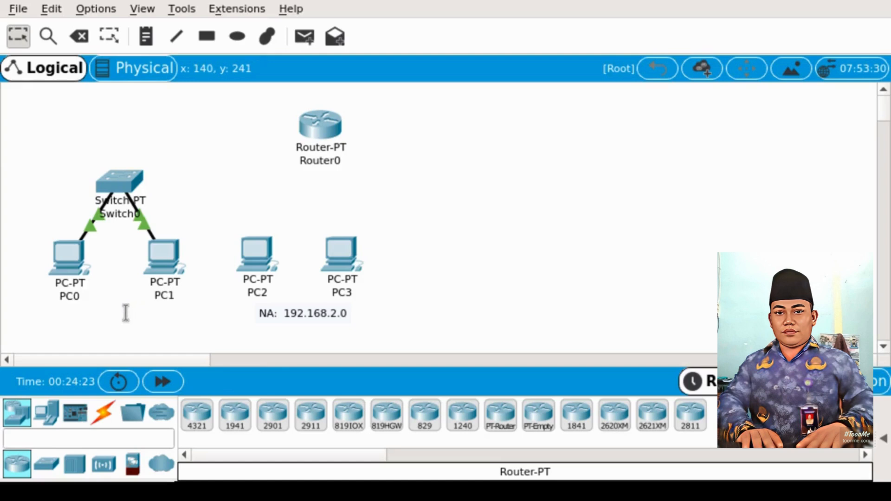
{"action": "left_click", "coordinate": [382, 296]}
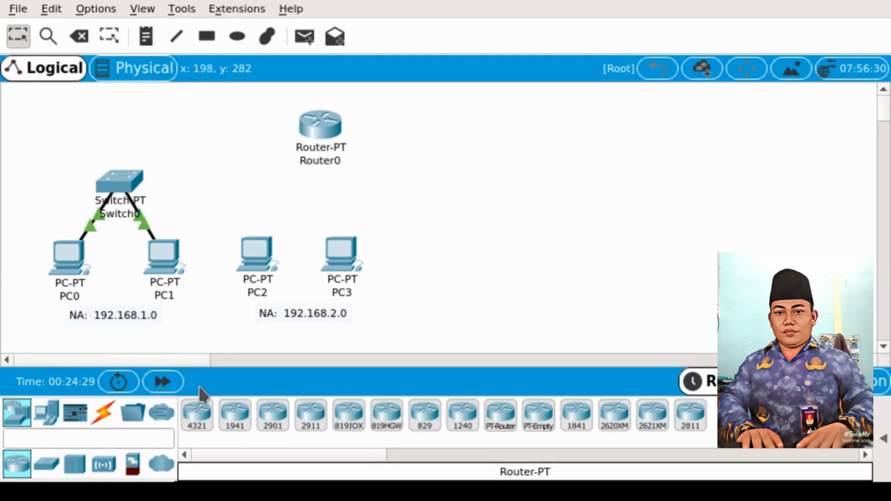
Step: Place a PT-Switch (Switch1) above PC2 and PC3 and drag Router0 to the left
{"action": "left_click", "coordinate": [46, 464]}
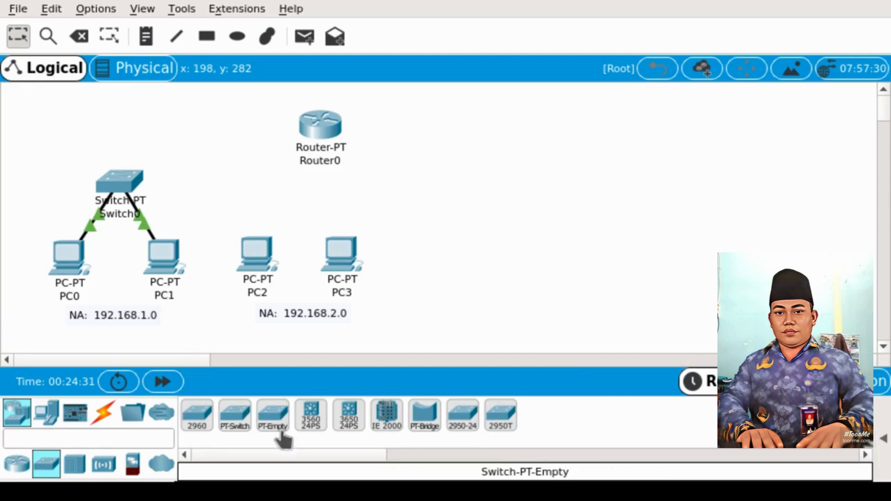
{"action": "left_click", "coordinate": [235, 415]}
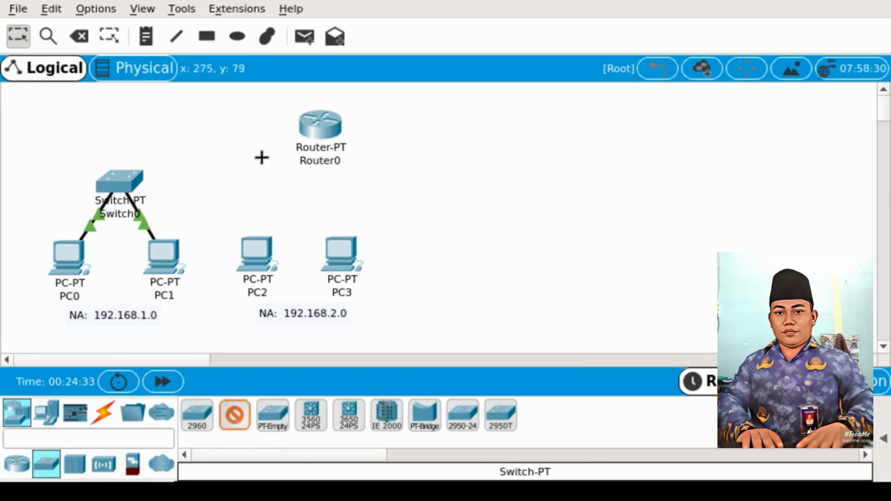
{"action": "left_click", "coordinate": [272, 185]}
{"action": "left_click_drag", "start_coordinate": [271, 186], "coordinate": [300, 183]}
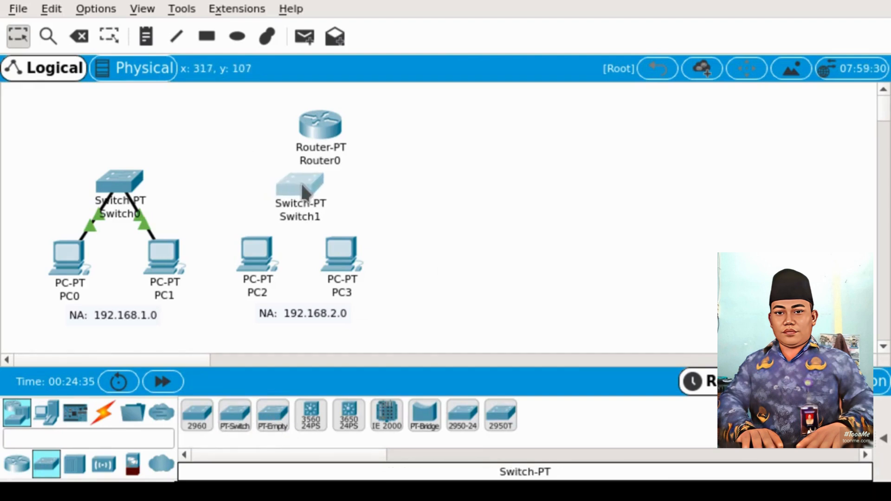
{"action": "left_click_drag", "start_coordinate": [323, 120], "coordinate": [210, 118]}
{"action": "left_click", "coordinate": [176, 36]}
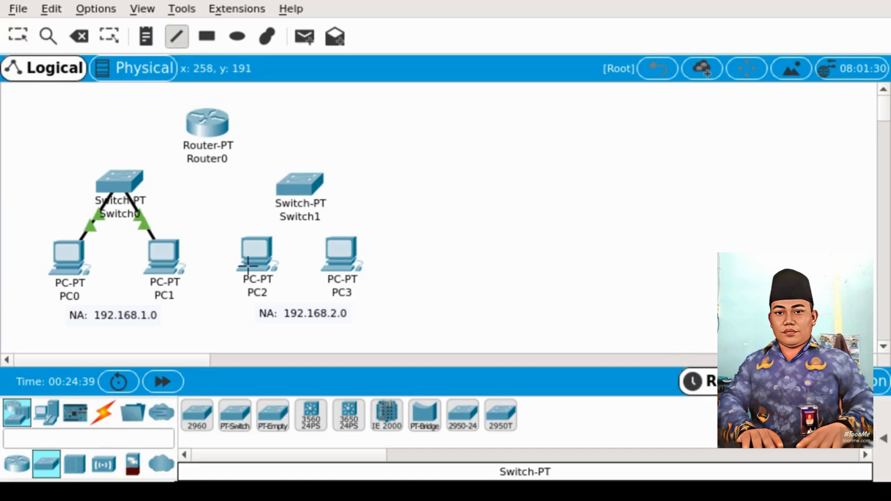
{"action": "key", "text": "Escape"}
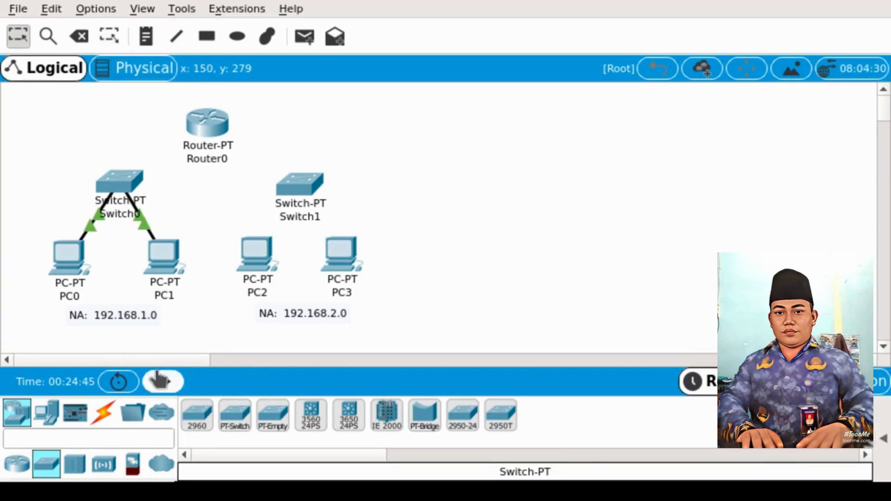
Step: Cable PC2 and PC3 to Switch1 with copper straight-through links, then nudge Router0
{"action": "left_click", "coordinate": [103, 413]}
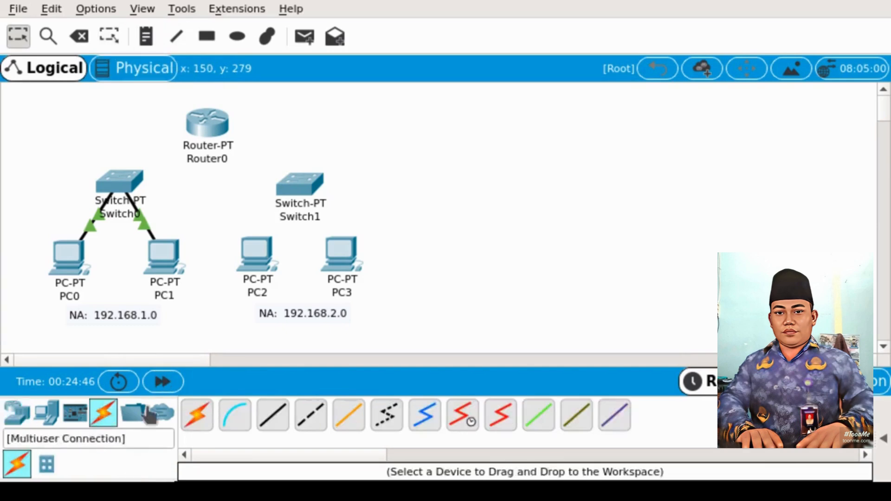
{"action": "left_click", "coordinate": [272, 414]}
{"action": "left_click", "coordinate": [259, 253]}
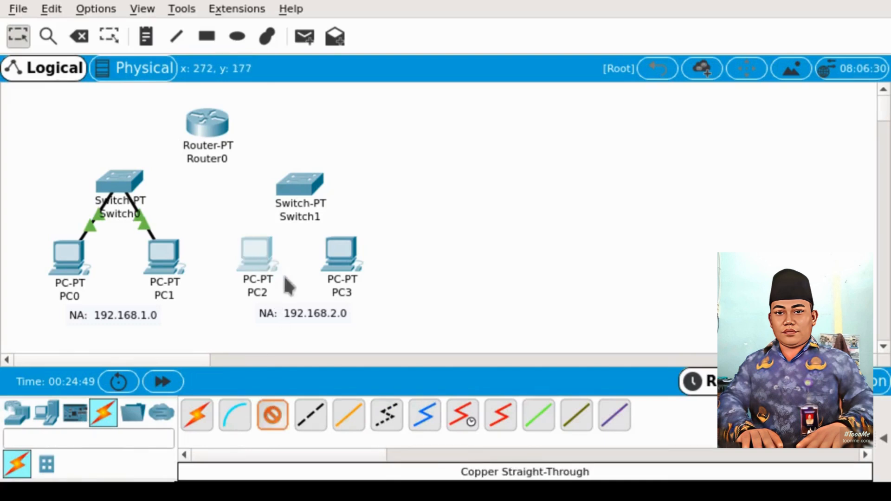
{"action": "left_click", "coordinate": [317, 321]}
{"action": "left_click", "coordinate": [288, 187]}
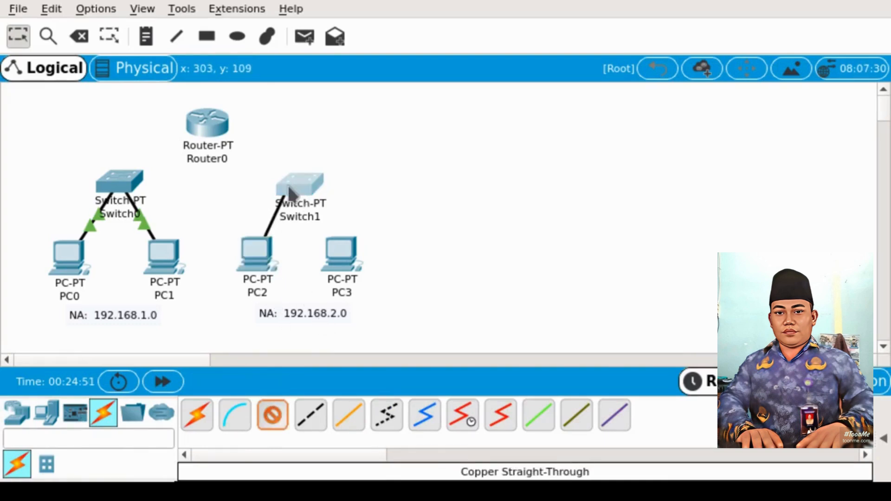
{"action": "left_click", "coordinate": [315, 222]}
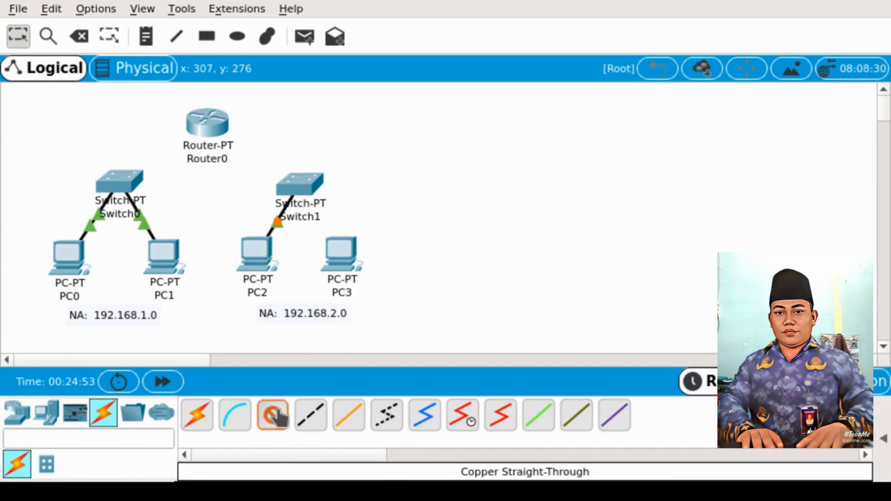
{"action": "left_click", "coordinate": [345, 248]}
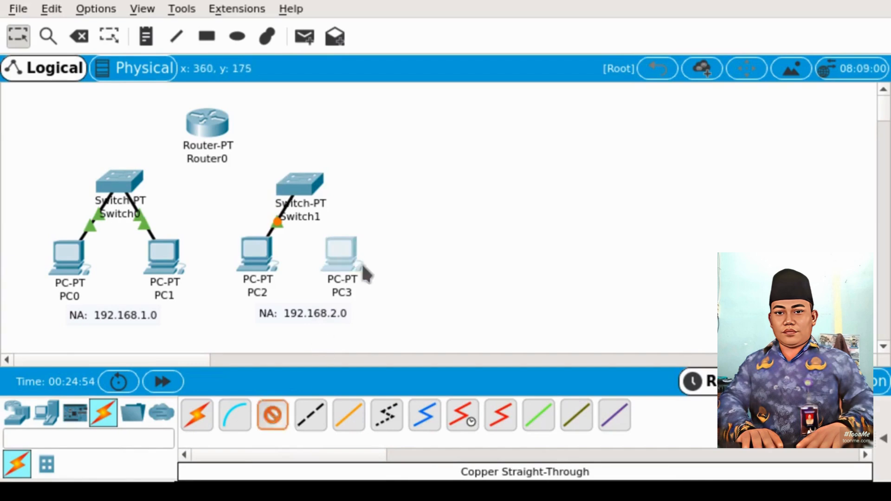
{"action": "left_click", "coordinate": [385, 322]}
{"action": "left_click", "coordinate": [307, 189]}
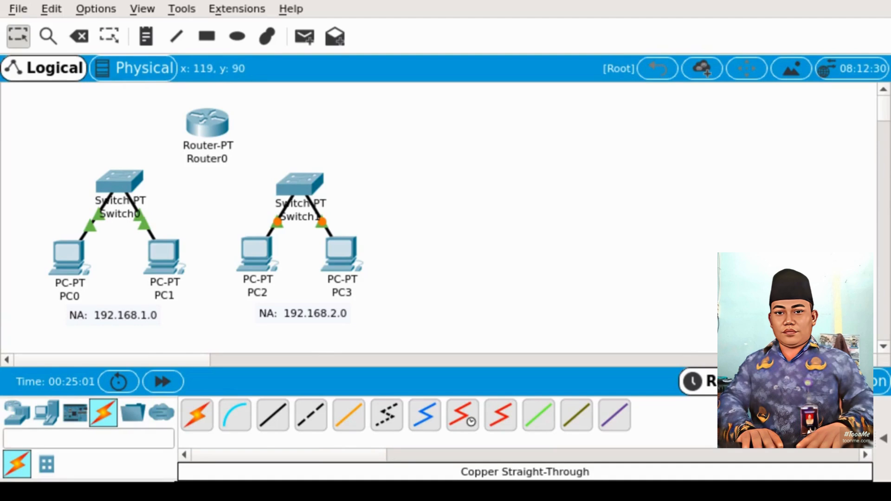
{"action": "left_click_drag", "start_coordinate": [201, 127], "coordinate": [218, 122]}
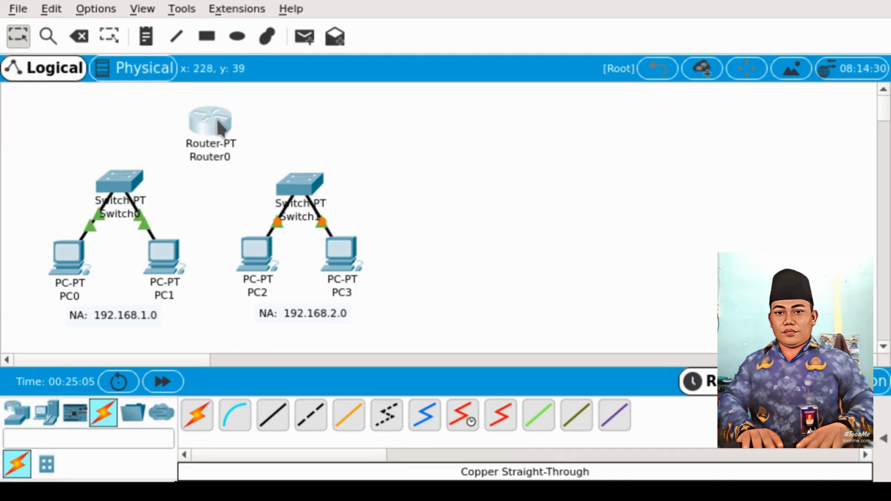
{"action": "left_click", "coordinate": [302, 121]}
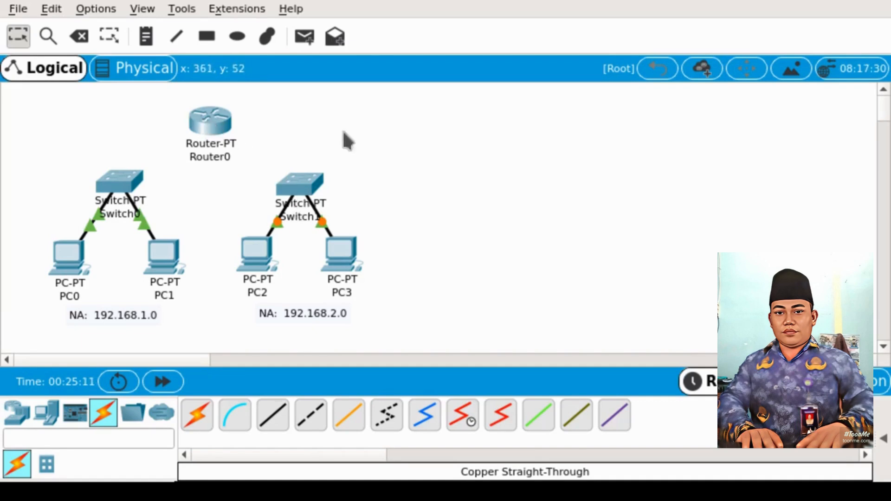
Step: Cable Switch0 to Router0 and Router0 to Switch1 with straight-through copper, then open Router0's window
{"action": "left_click", "coordinate": [270, 423]}
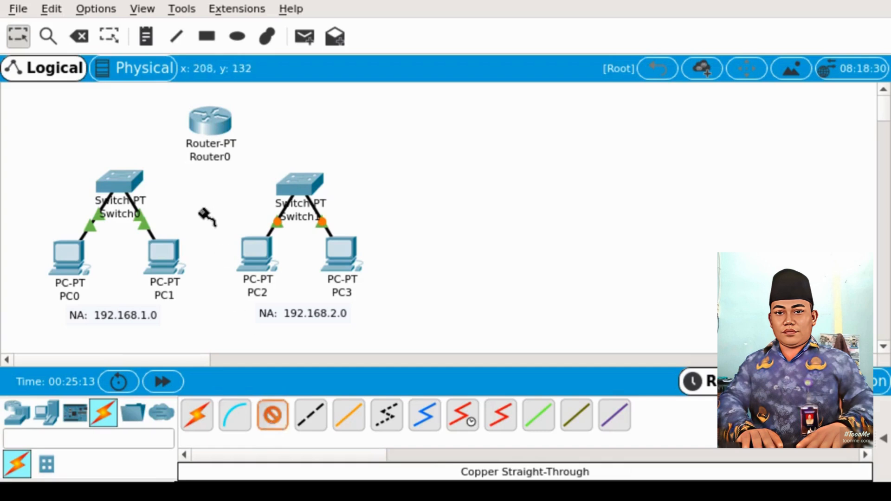
{"action": "left_click", "coordinate": [156, 207]}
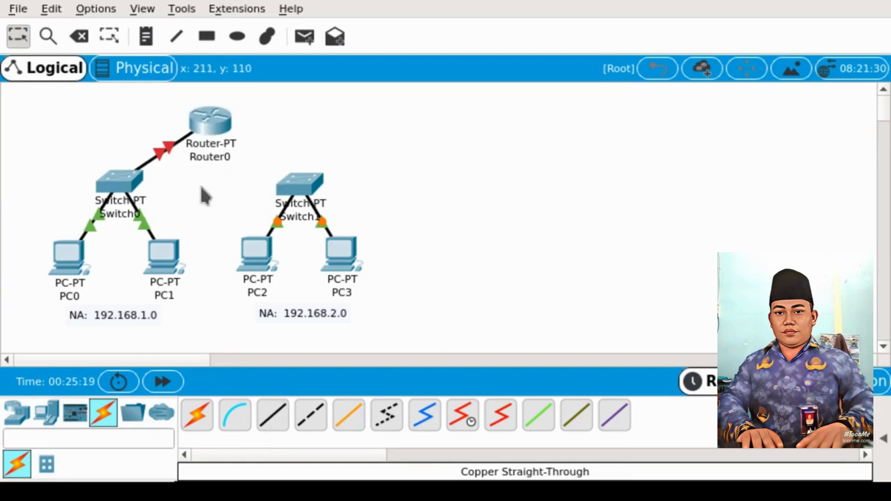
{"action": "left_click", "coordinate": [269, 416]}
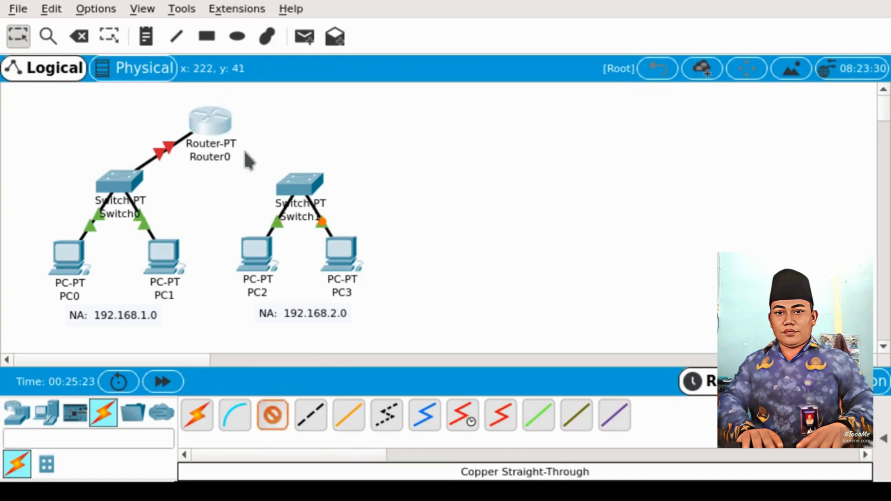
{"action": "left_click", "coordinate": [249, 158]}
{"action": "left_click", "coordinate": [325, 185]}
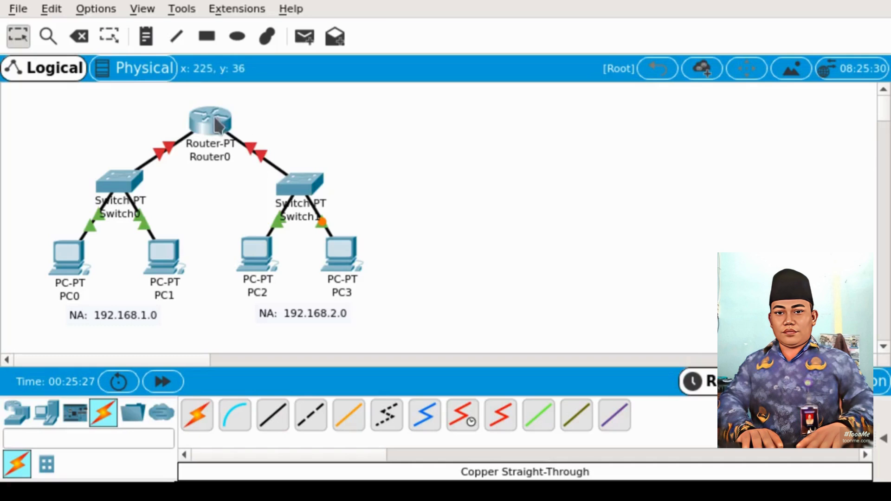
{"action": "left_click_drag", "start_coordinate": [218, 124], "coordinate": [212, 115]}
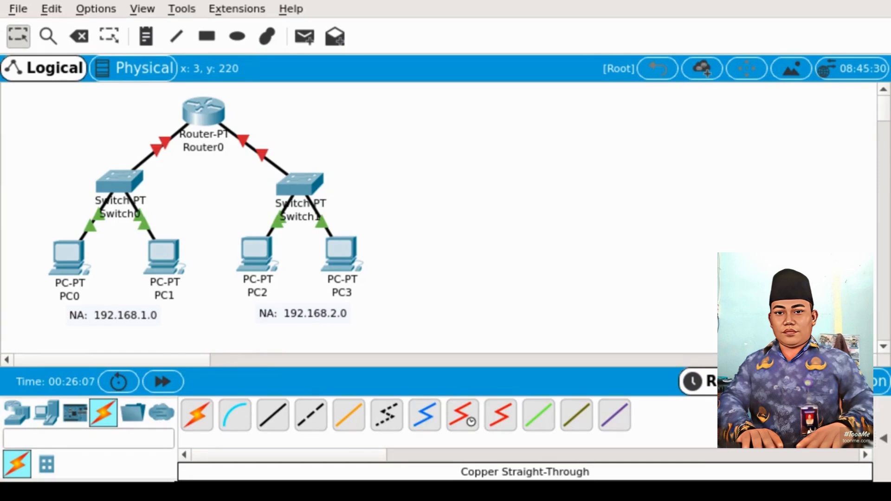
{"action": "left_click", "coordinate": [209, 104]}
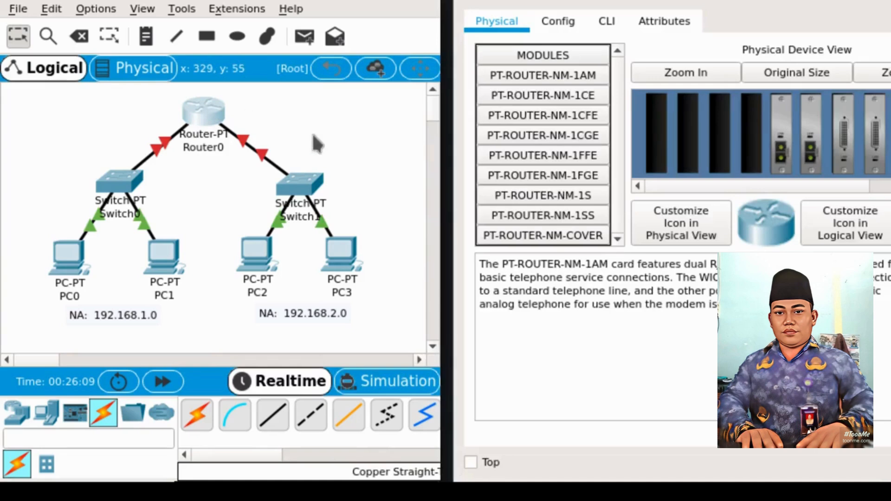
Step: Decline Router0's initial setup dialog, then enter privileged and global configuration mode
{"action": "left_click", "coordinate": [606, 22]}
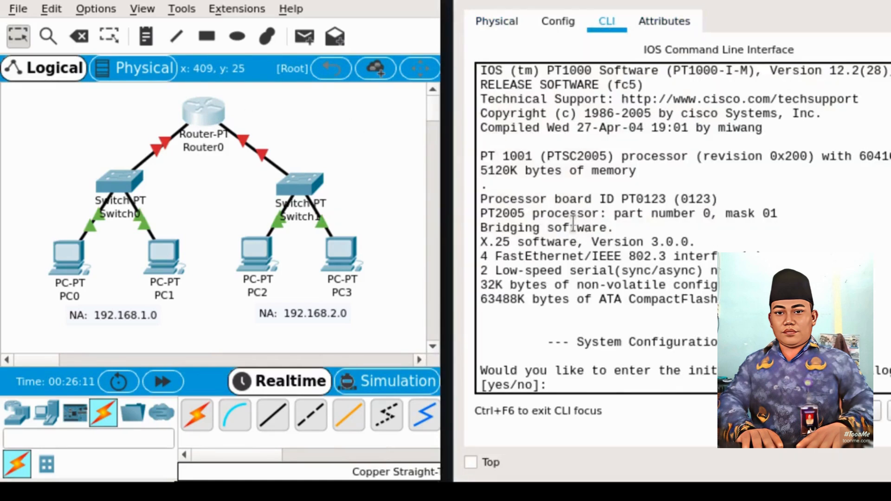
{"action": "type", "text": "no"}
{"action": "key", "text": "Return"}
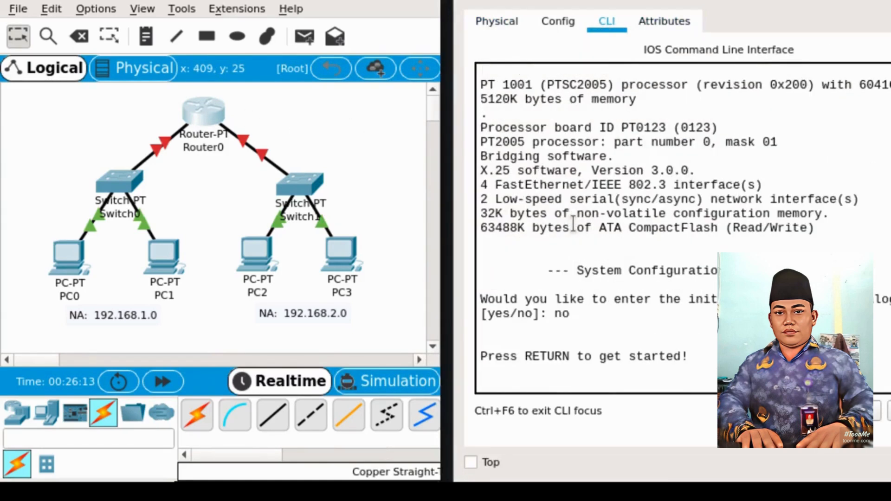
{"action": "key", "text": "Return"}
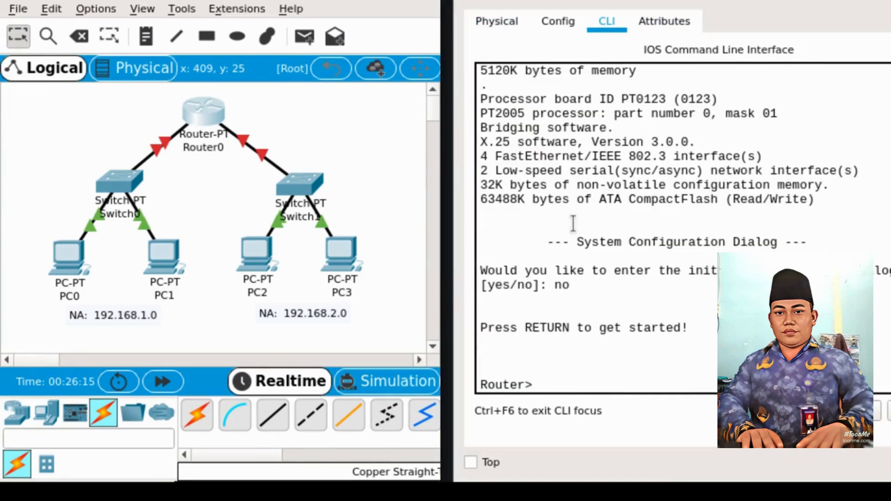
{"action": "type", "text": "enable"}
{"action": "key", "text": "Return"}
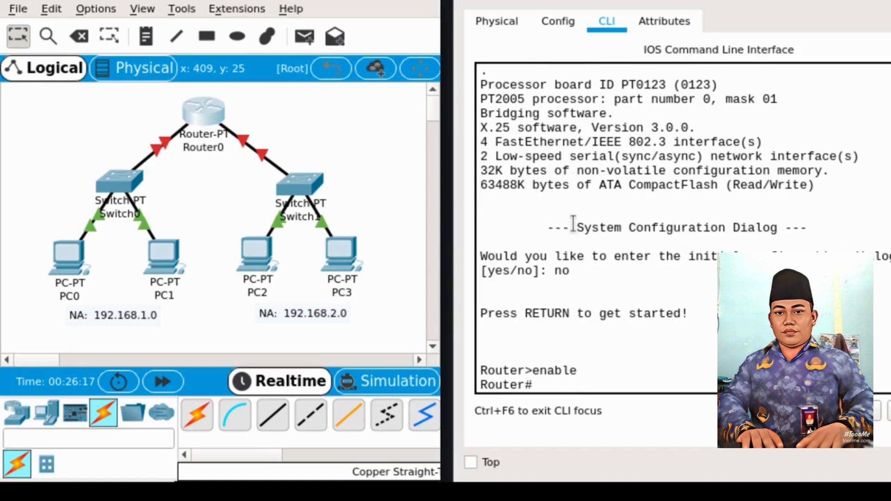
{"action": "type", "text": "configure"}
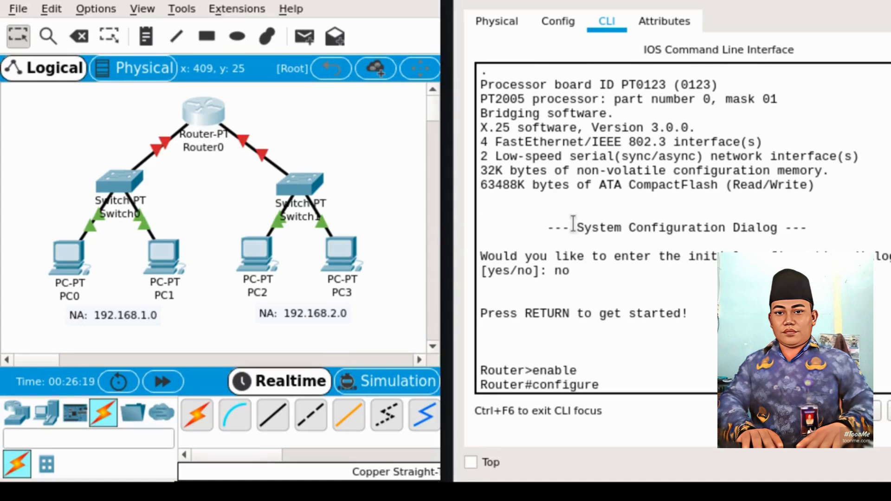
{"action": "type", "text": " termina"}
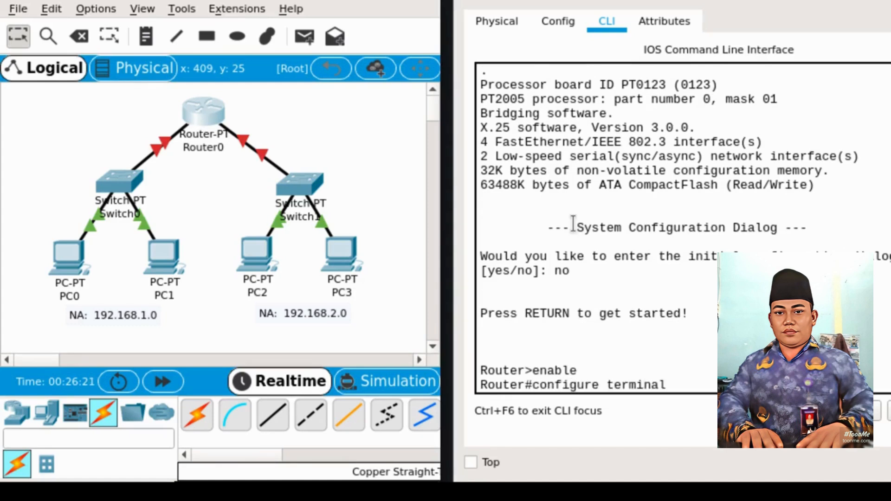
{"action": "type", "text": "l"}
{"action": "key", "text": "Return"}
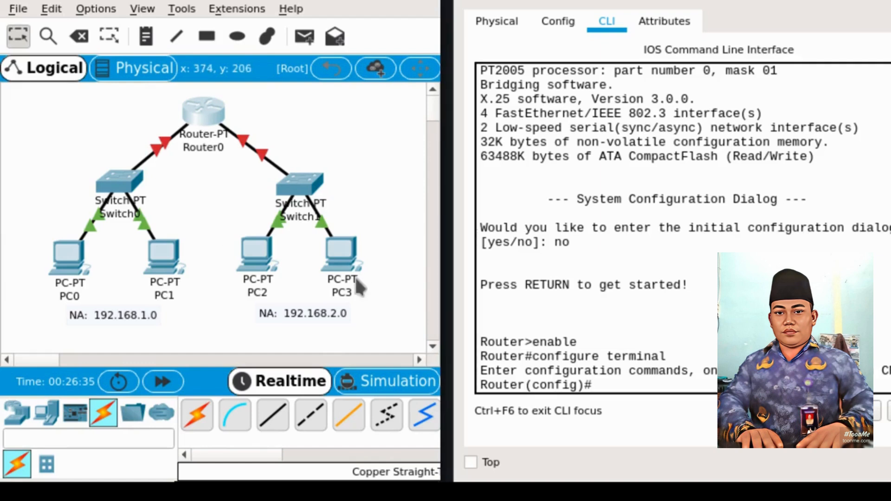
Step: Enter interface configuration mode for FastEthernet fa0/0 with 'interface fa0/0'
{"action": "type", "text": "nt"}
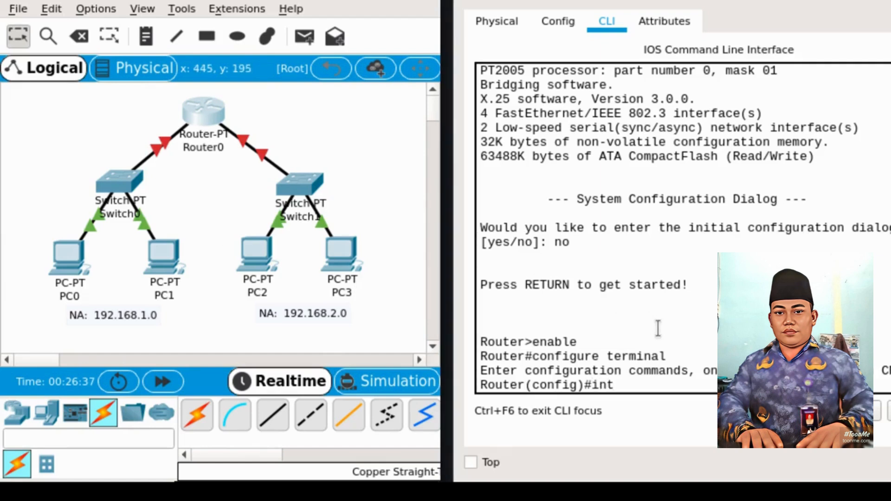
{"action": "type", "text": "erface"}
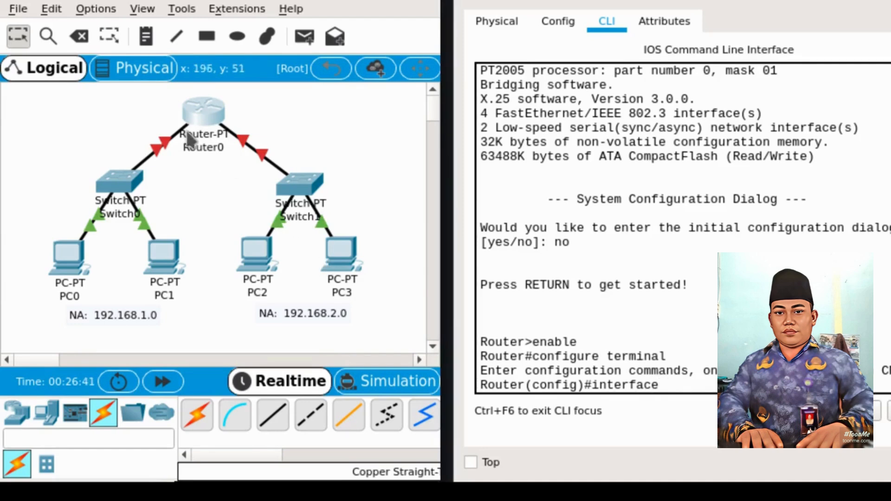
{"action": "mouse_move", "coordinate": [200, 122]}
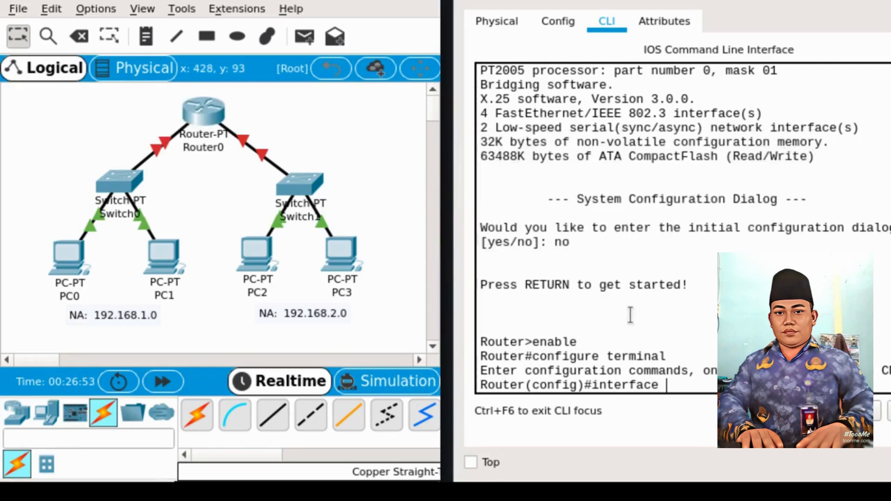
{"action": "left_click", "coordinate": [700, 384]}
{"action": "type", "text": "fa0/0"}
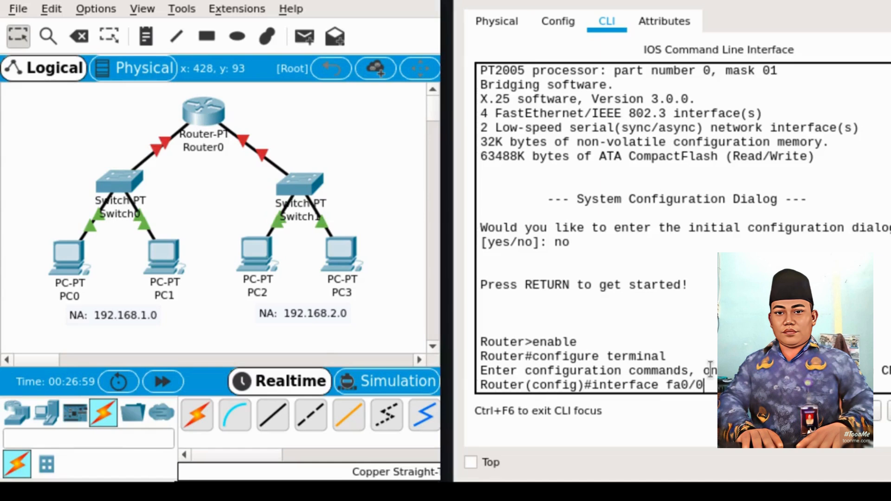
{"action": "key", "text": "Return"}
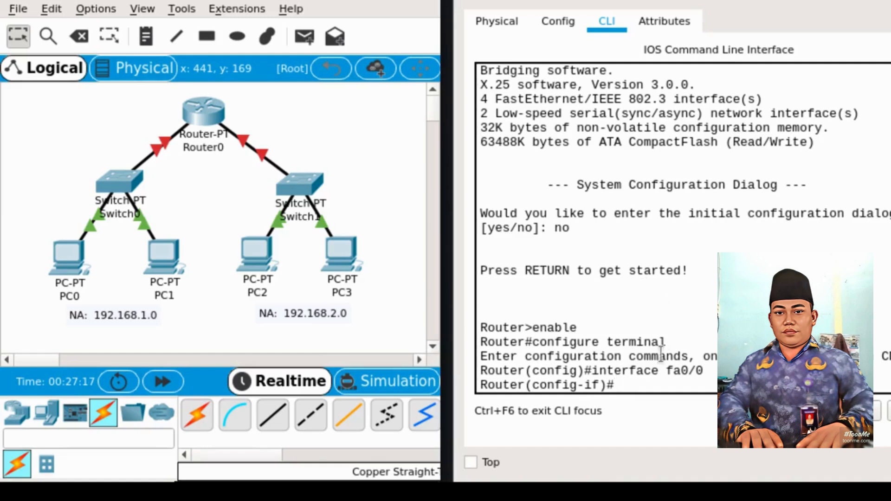
Step: Set fa0/0 to 192.168.1.254 255.255.255.0, enable it with no shutdown, and exit
{"action": "type", "text": "ip address"}
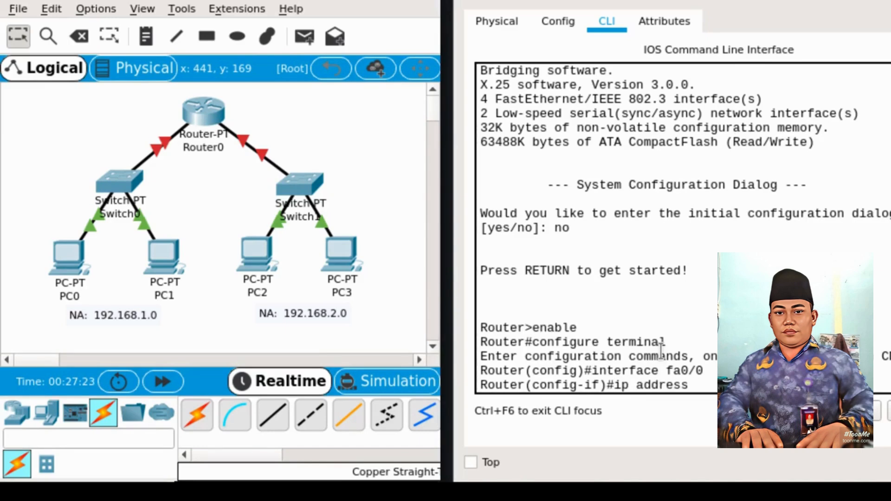
{"action": "type", "text": " 192"}
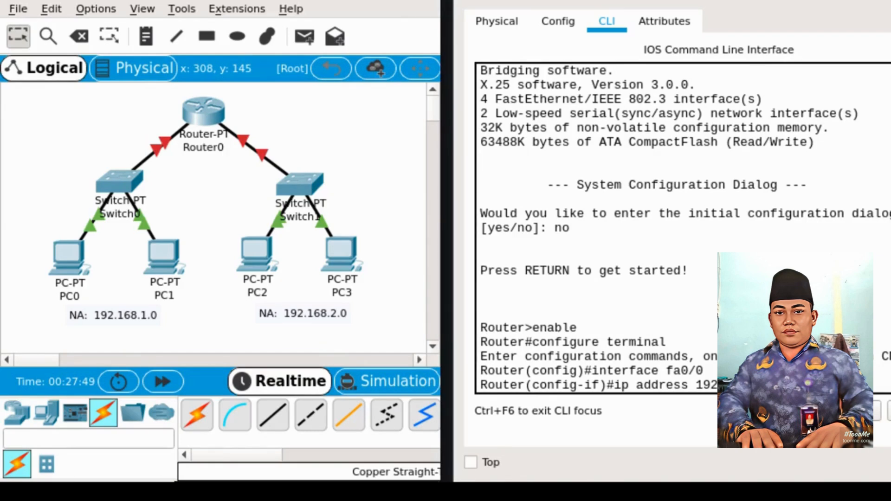
{"action": "type", "text": "5.0"}
{"action": "key", "text": "Return"}
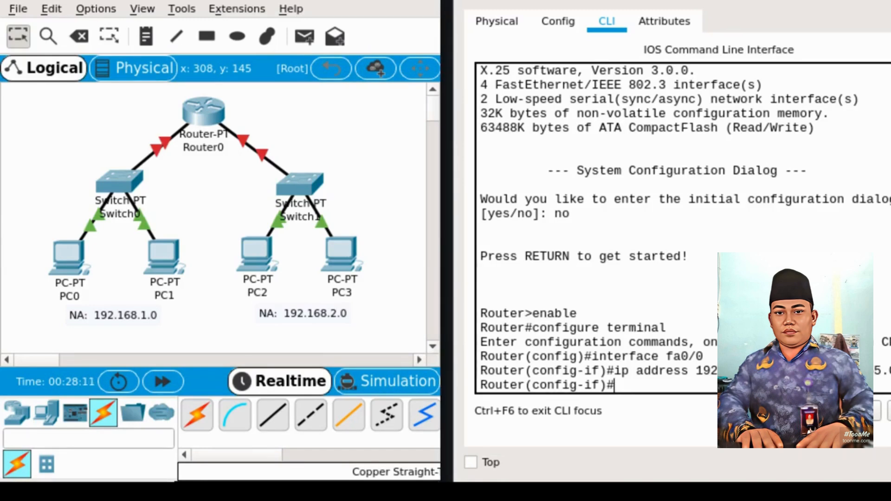
{"action": "type", "text": "no shutdown"}
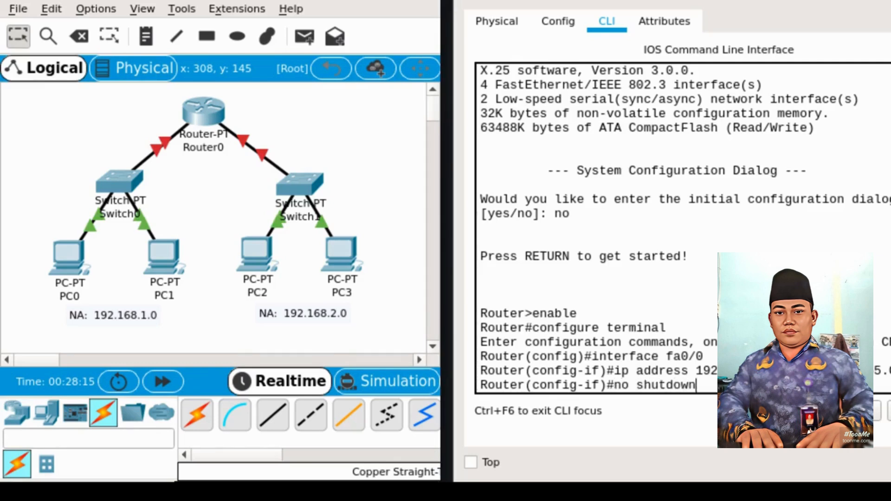
{"action": "key", "text": "Return"}
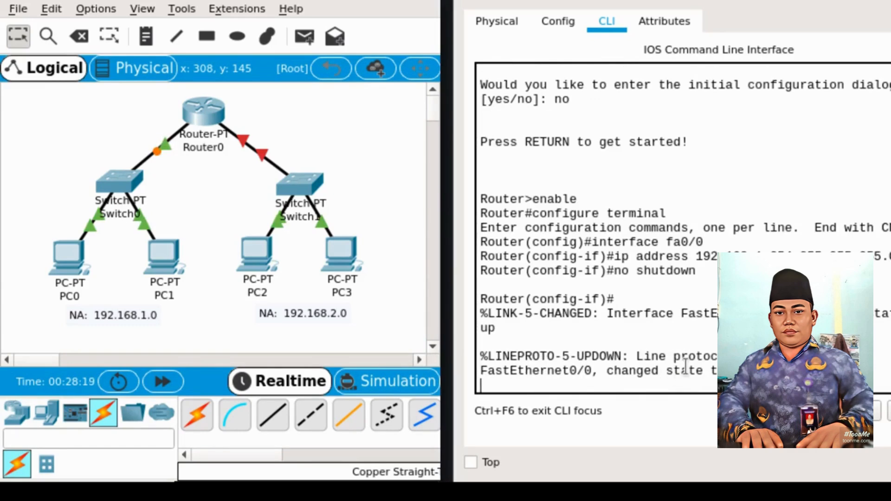
{"action": "key", "text": "Return"}
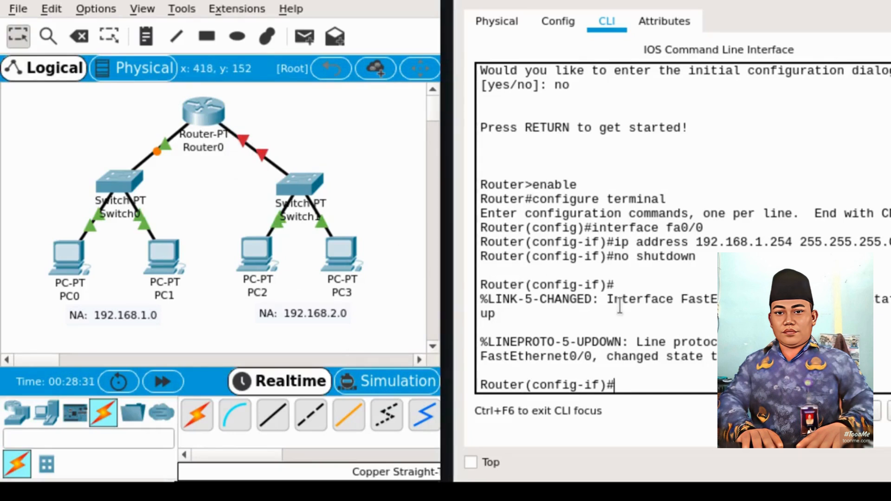
{"action": "type", "text": "exit"}
{"action": "key", "text": "Return"}
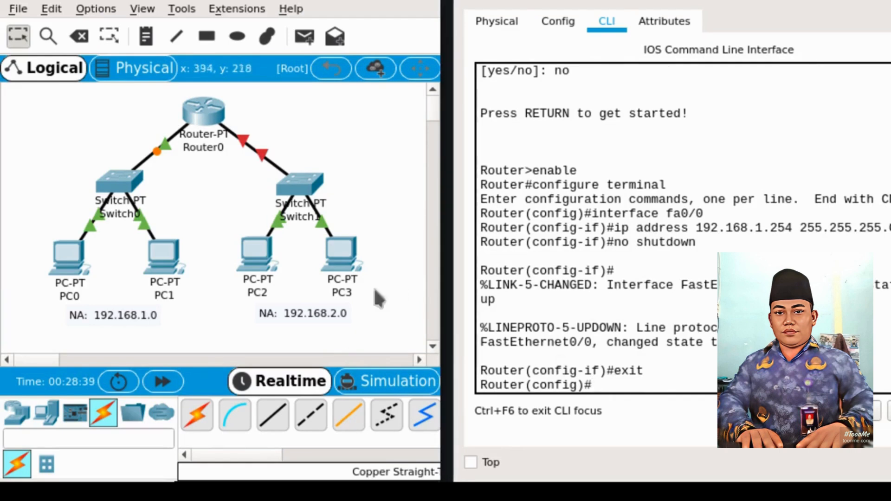
Step: Enter interface configuration mode for FastEthernet fa1/0
{"action": "type", "text": "in"}
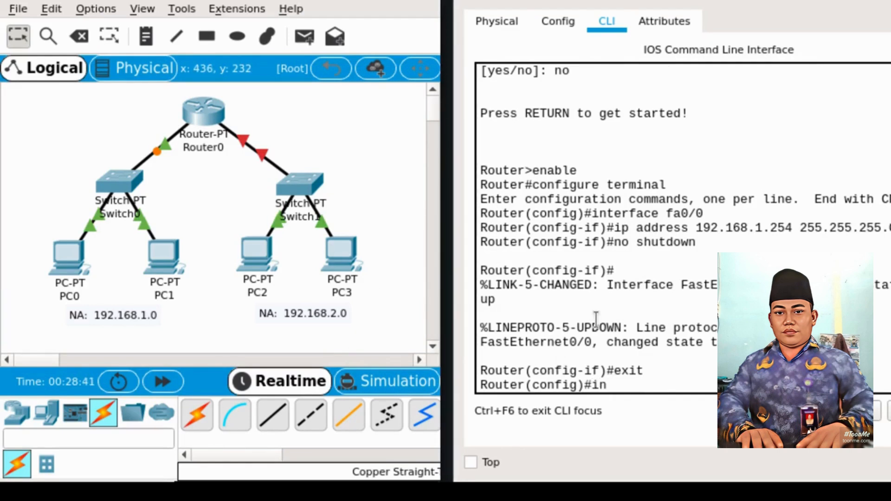
{"action": "type", "text": "terface fa"}
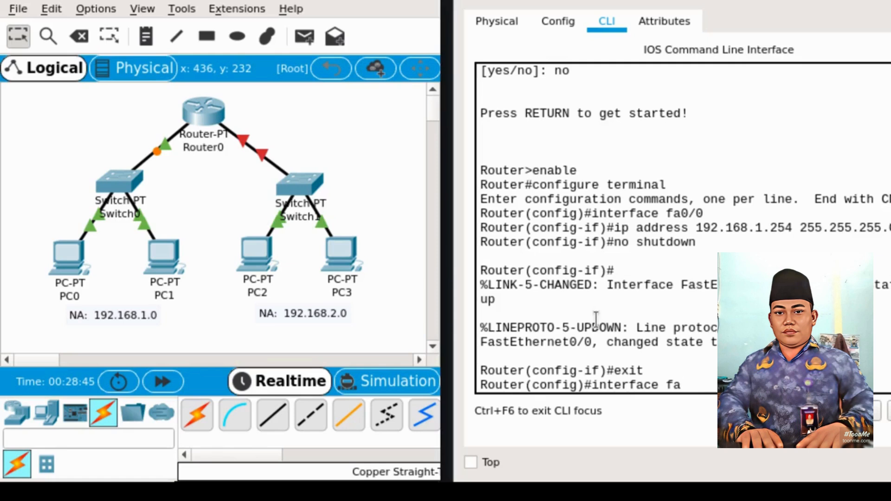
{"action": "mouse_move", "coordinate": [200, 118]}
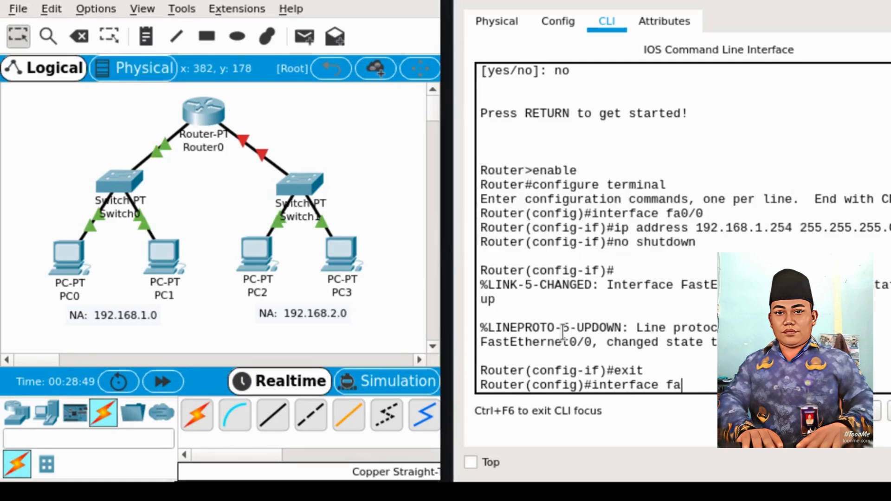
{"action": "type", "text": "1/0"}
{"action": "key", "text": "Return"}
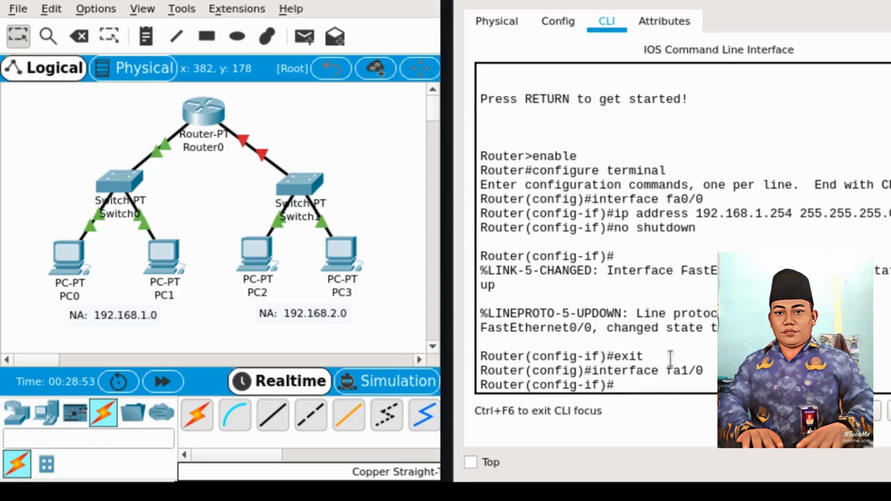
Step: Give fa1/0 a 192.168.2.x address with mask 255.255.255.0 and enable it with no shutdown
{"action": "type", "text": "ip address 192"}
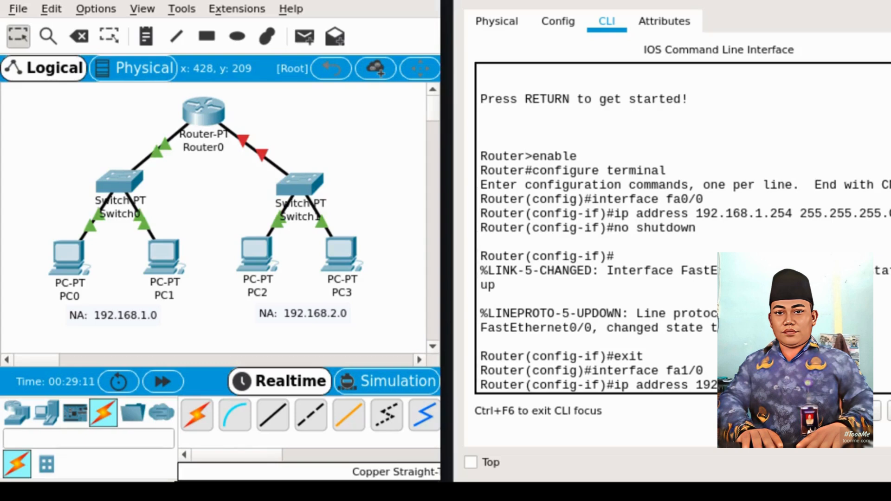
{"action": "type", "text": "5.0"}
{"action": "key", "text": "Return"}
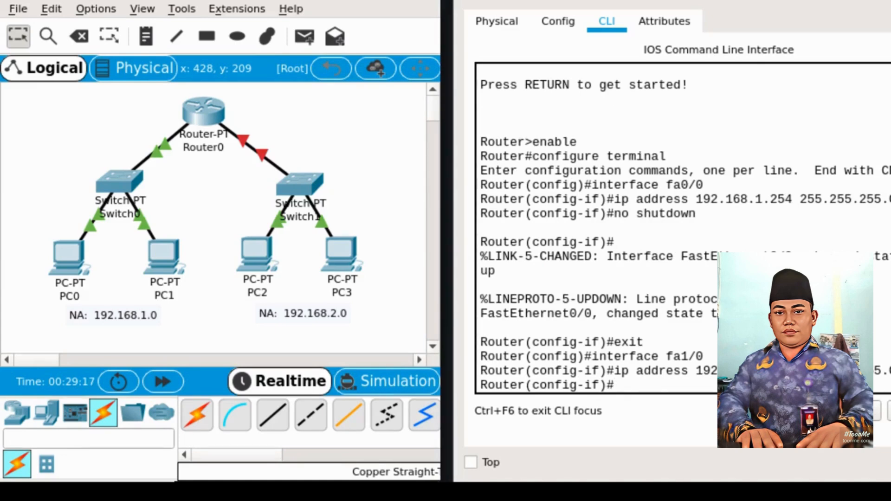
{"action": "type", "text": "no shutdown"}
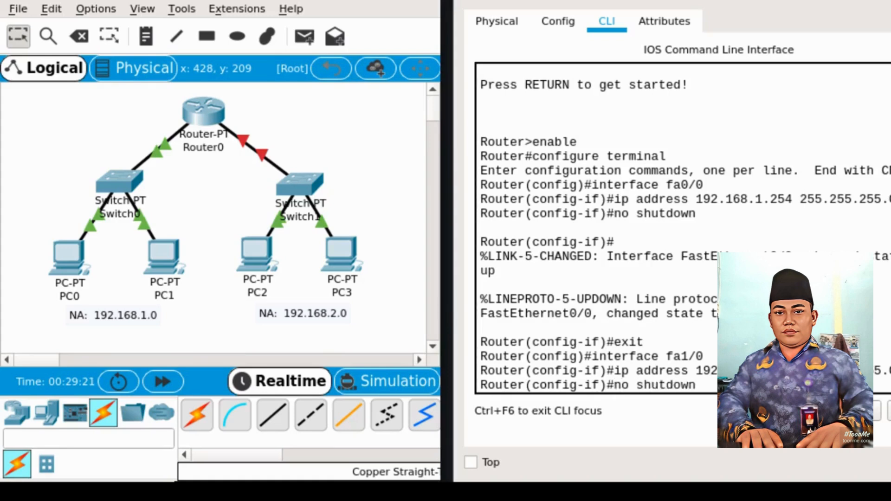
{"action": "key", "text": "Return"}
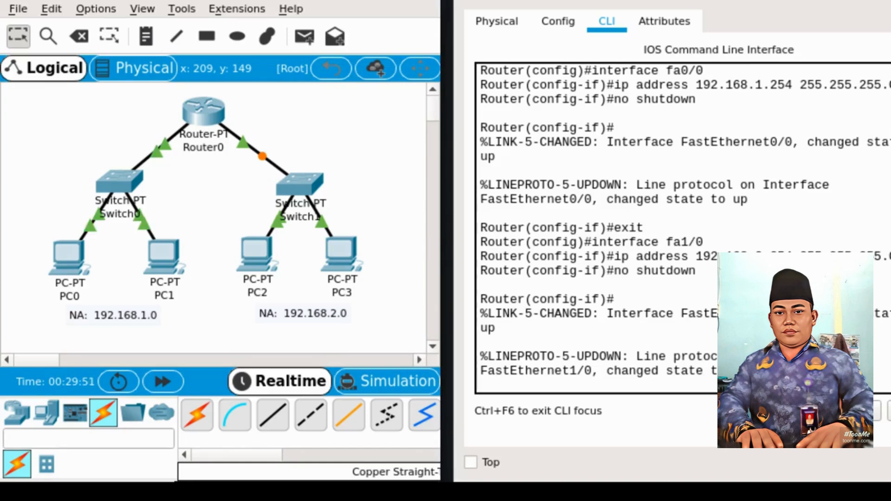
{"action": "left_click", "coordinate": [667, 200]}
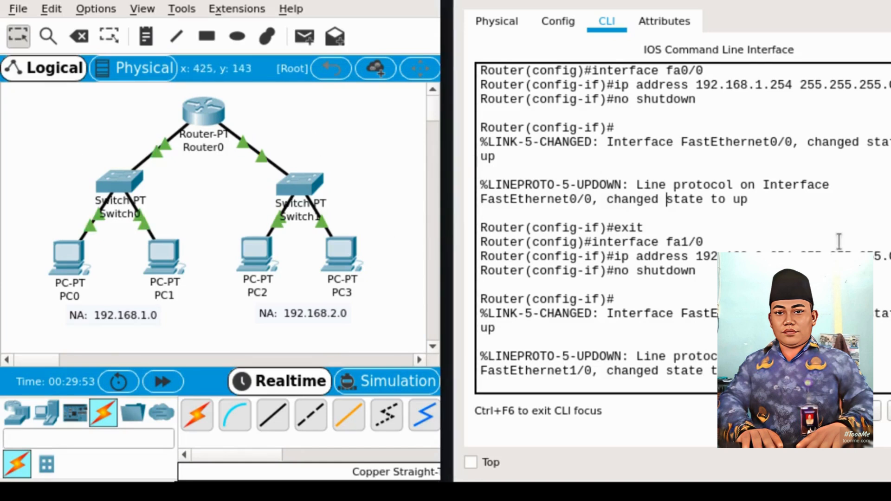
Step: Ping gateway 192.168.1.254 from PC0's command prompt, get four replies, and close the window
{"action": "key", "text": "super+shift+q"}
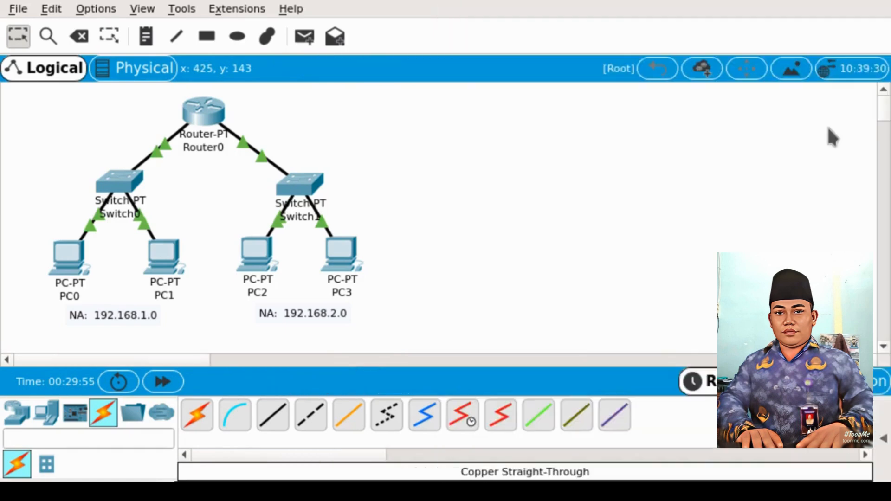
{"action": "left_click", "coordinate": [67, 267]}
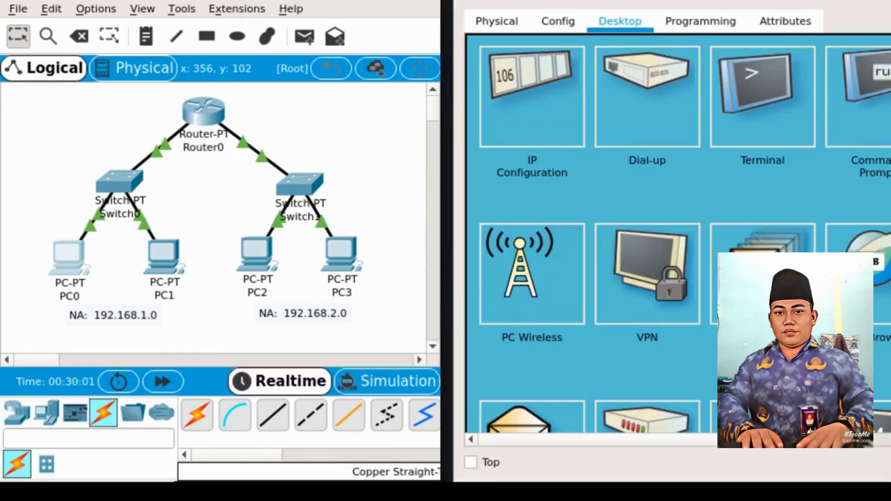
{"action": "left_click", "coordinate": [878, 103]}
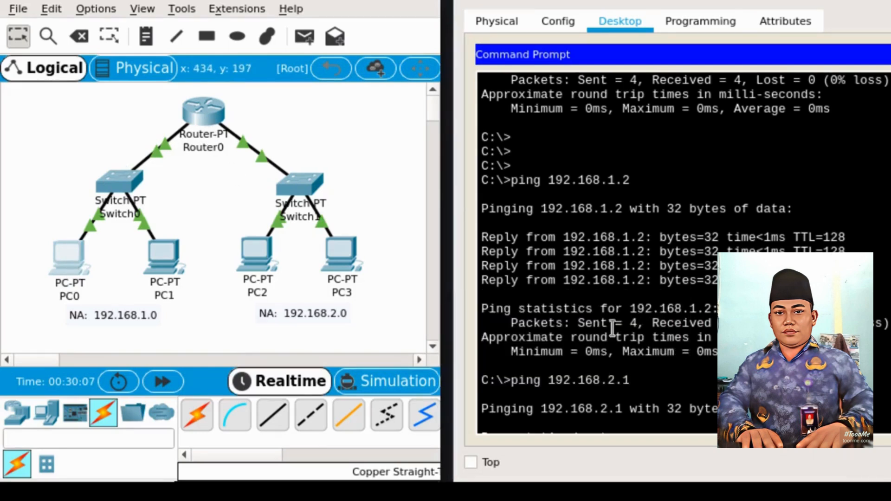
{"action": "scroll", "coordinate": [608, 335], "scroll_direction": "down", "scroll_amount": 15}
{"action": "scroll", "coordinate": [608, 335], "scroll_direction": "down", "scroll_amount": 1}
{"action": "type", "text": "ping "}
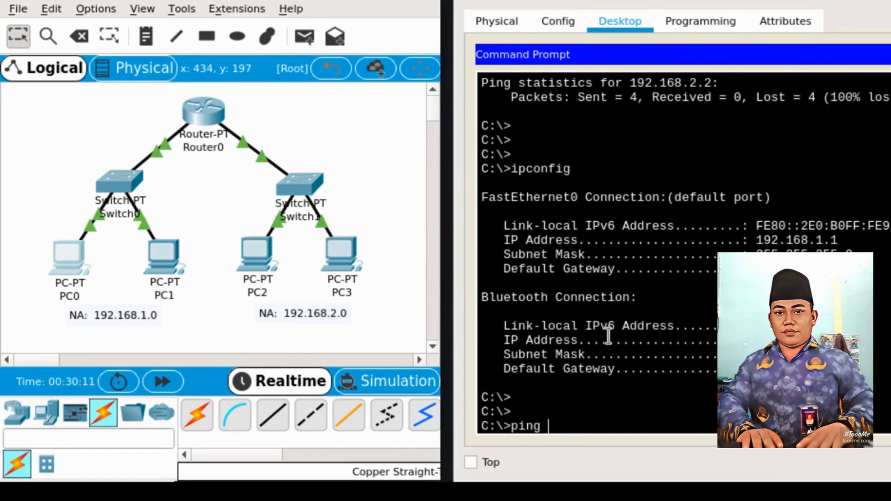
{"action": "type", "text": "192.168"}
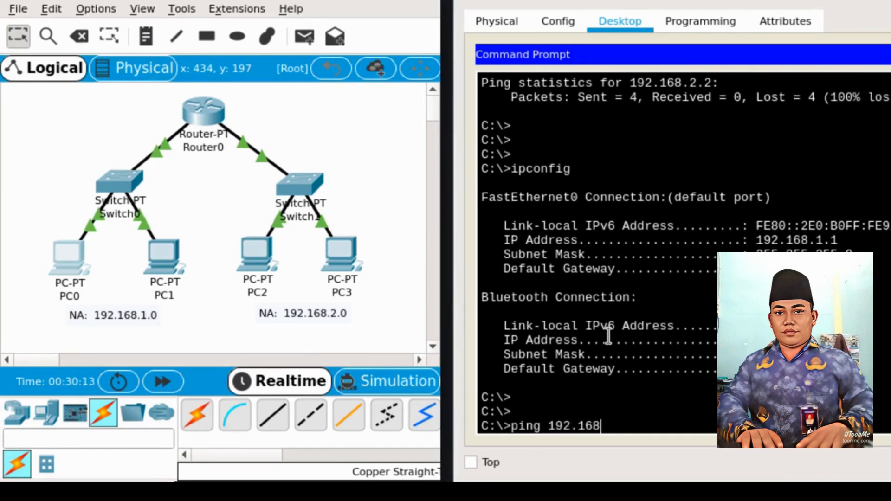
{"action": "type", "text": ".1.254"}
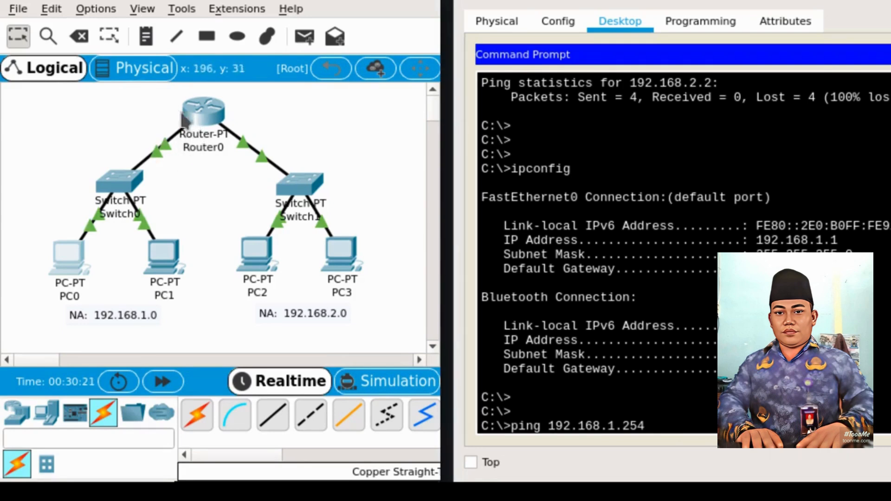
{"action": "key", "text": "Return"}
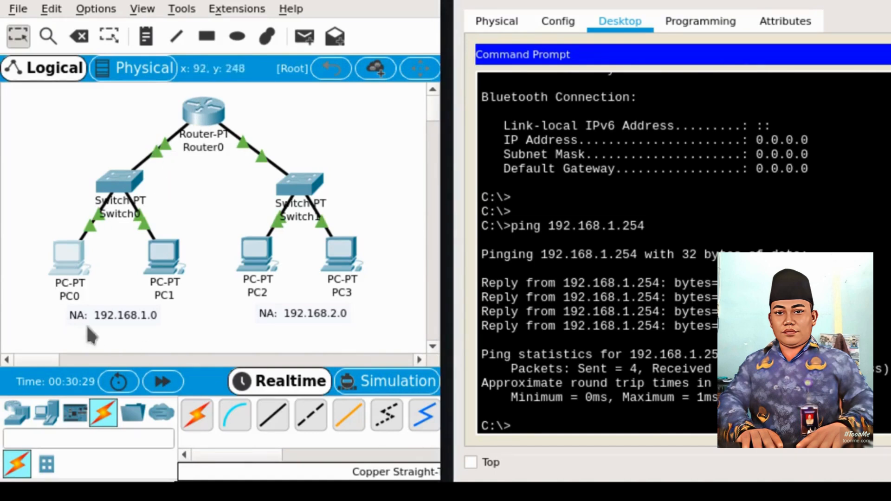
{"action": "key", "text": "super+shift+q"}
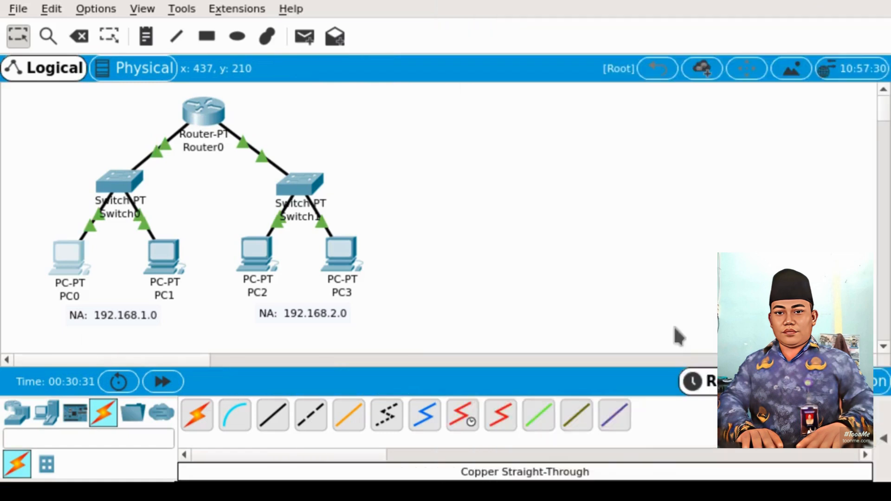
Step: Reopen Router0's CLI and exit twice back to the privileged EXEC prompt
{"action": "left_click", "coordinate": [609, 213]}
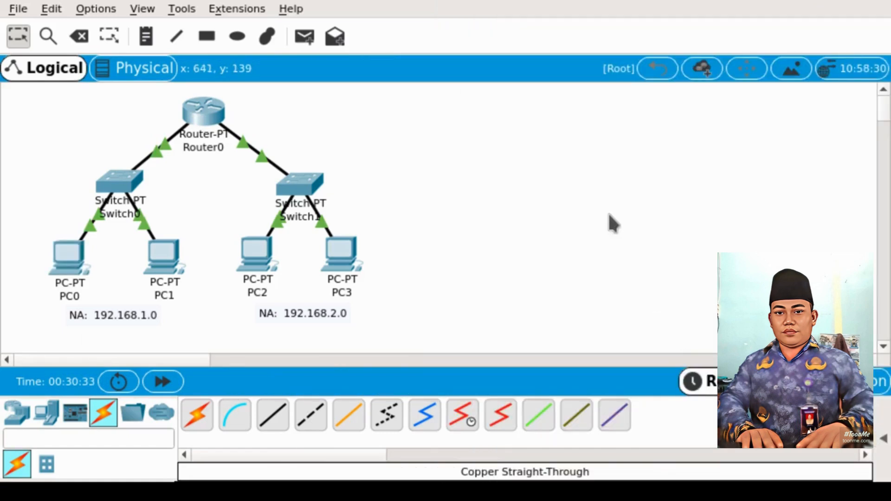
{"action": "left_click", "coordinate": [204, 115]}
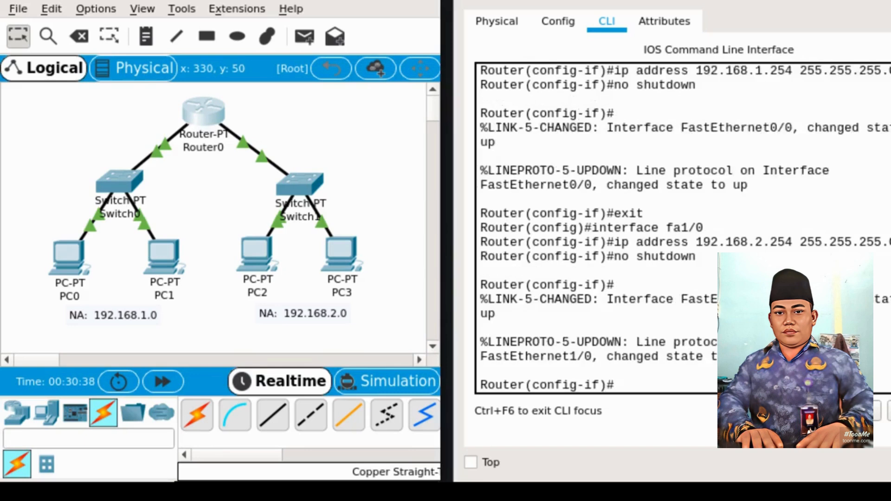
{"action": "key", "text": "Return"}
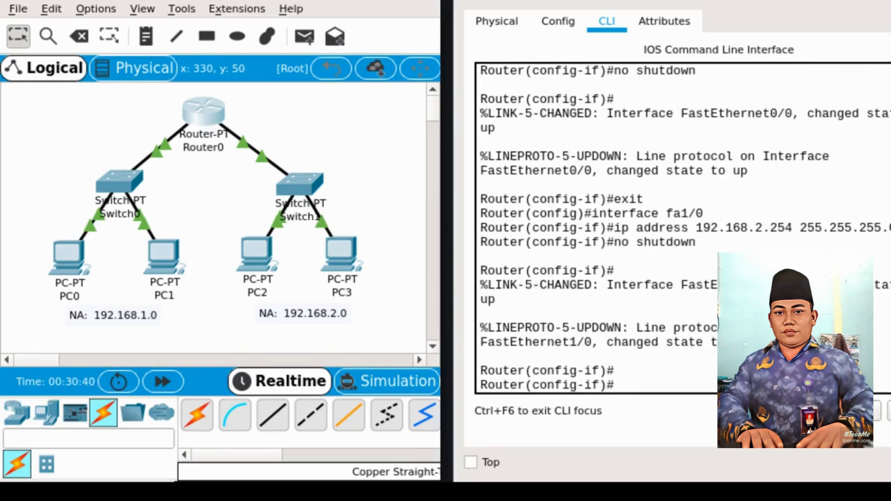
{"action": "type", "text": "exit"}
{"action": "key", "text": "Return"}
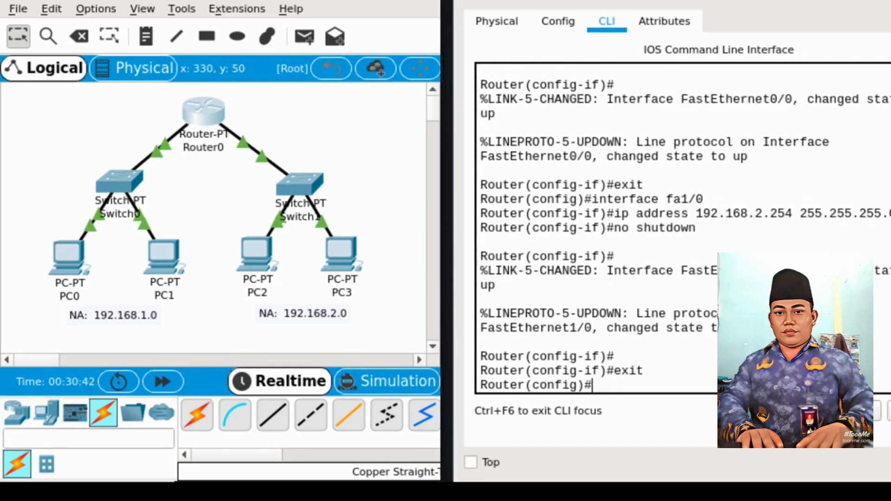
{"action": "type", "text": "exit"}
{"action": "key", "text": "Return"}
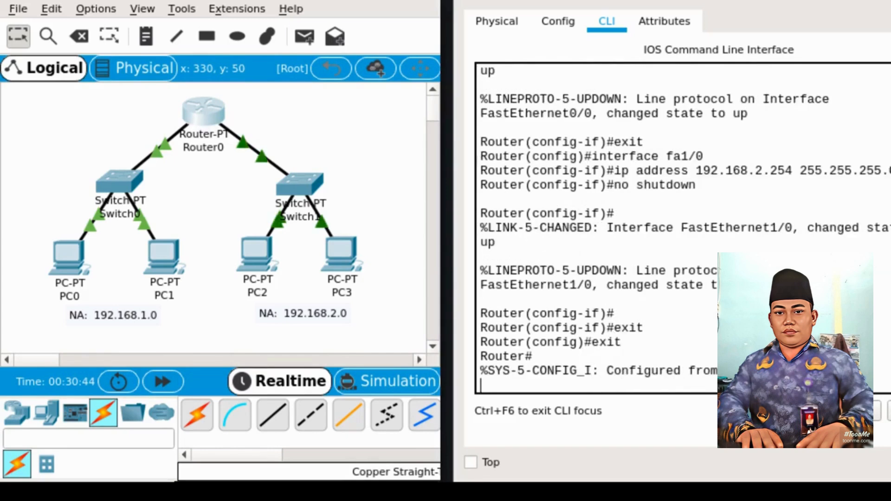
{"action": "key", "text": "Return"}
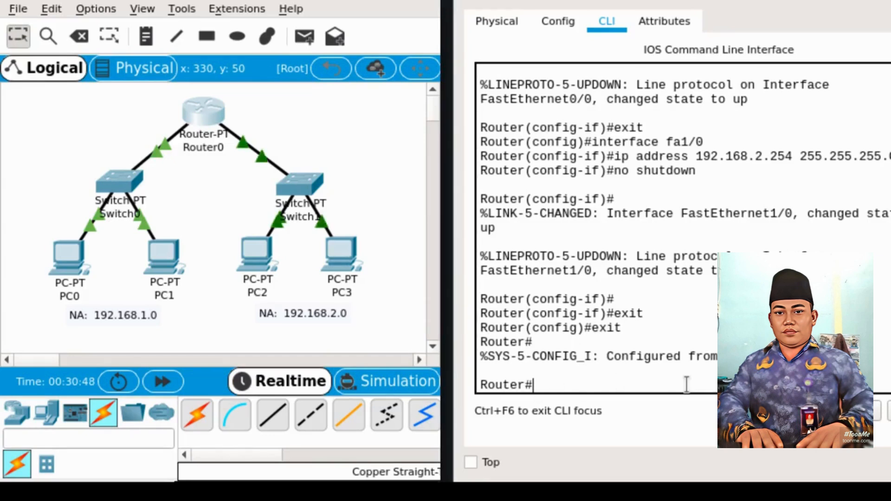
Step: Ping 192.168.1.1 and 192.168.1.2 from the router, rerunning the 192.168.1.2 ping
{"action": "type", "text": "ping 192."}
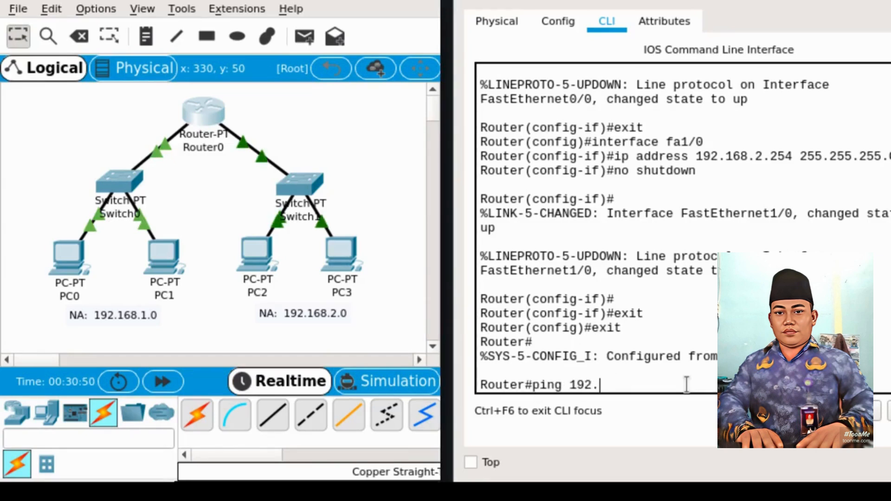
{"action": "type", "text": "168.1.1"}
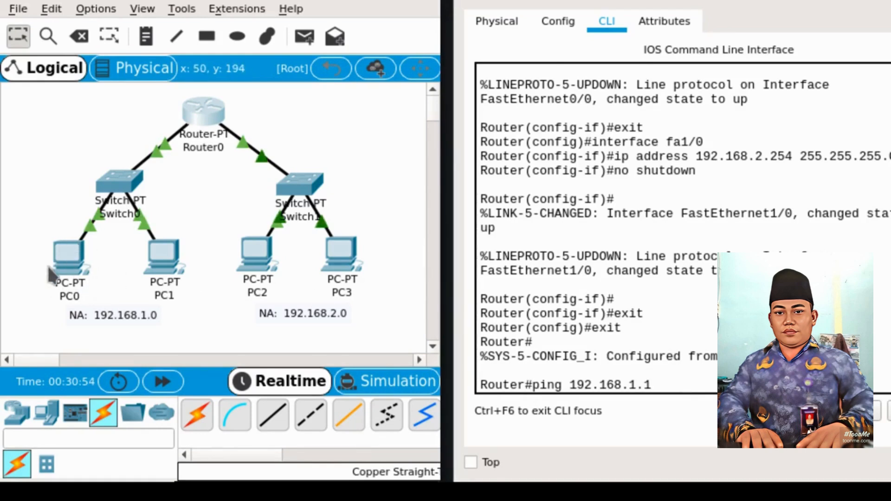
{"action": "key", "text": "Return"}
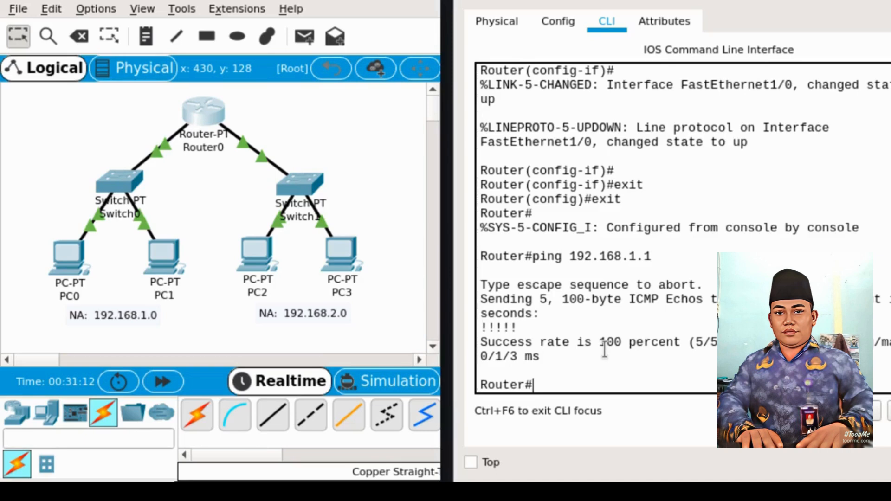
{"action": "type", "text": "ping 1"}
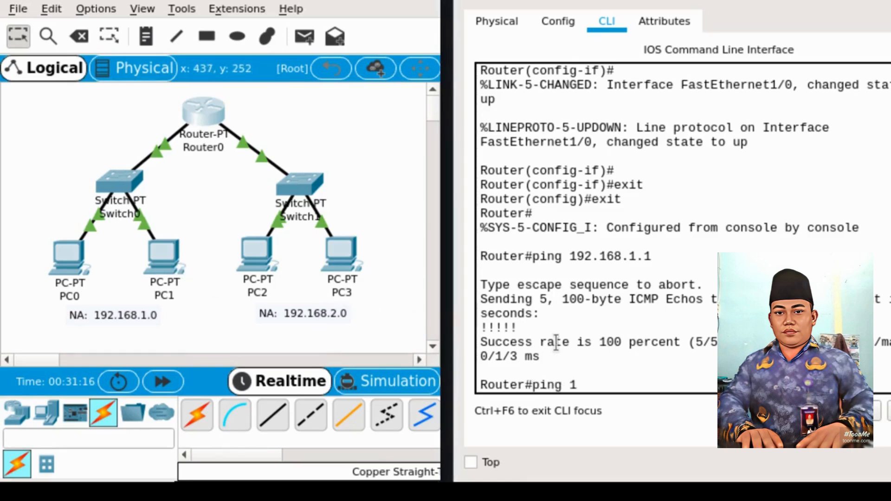
{"action": "type", "text": "92.168.1.2"}
{"action": "key", "text": "Return"}
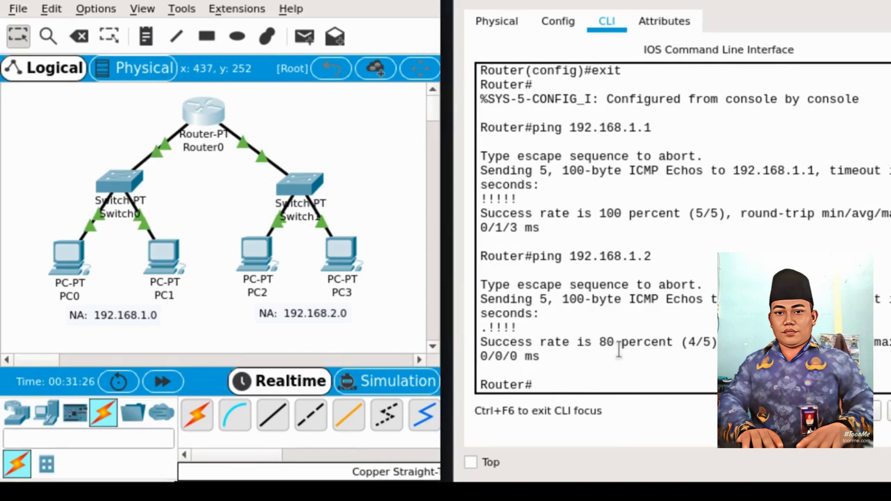
{"action": "key", "text": "Up"}
{"action": "key", "text": "Return"}
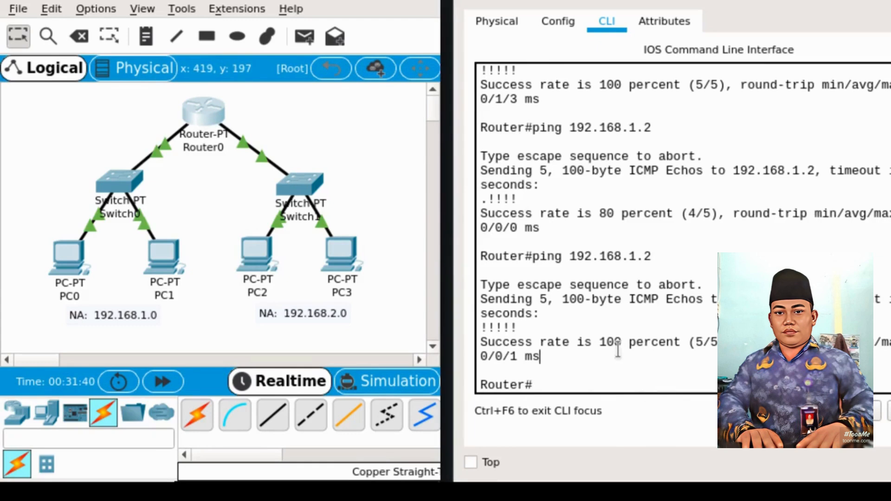
Step: Ping 192.168.2.1 and 192.168.2.2 from the router, then close its window
{"action": "type", "text": "ping 192."}
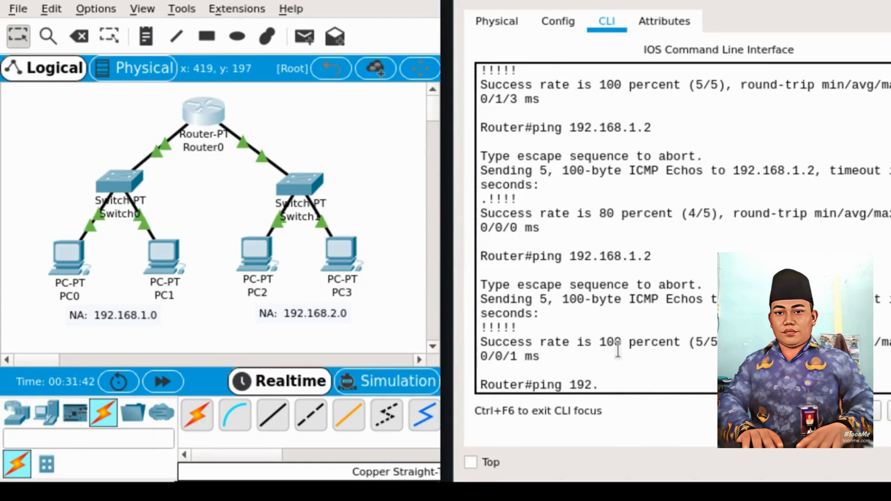
{"action": "type", "text": "168.2.1"}
{"action": "key", "text": "Return"}
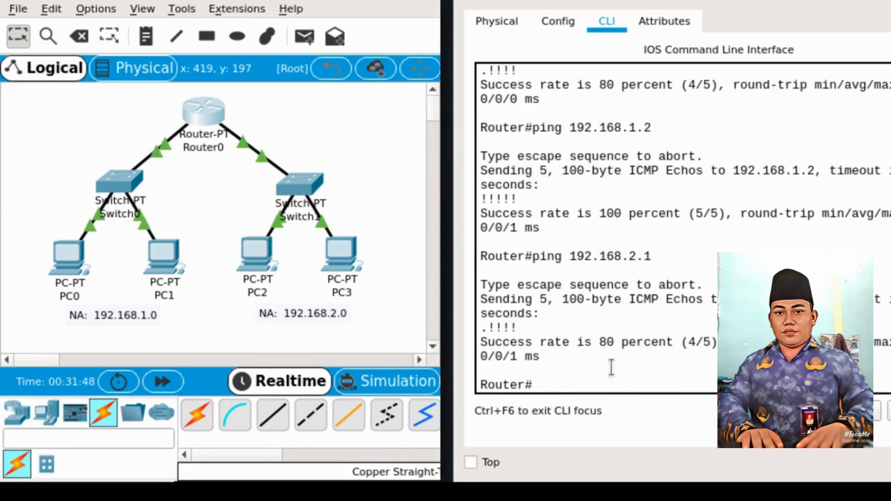
{"action": "key", "text": "Up"}
{"action": "key", "text": "BackSpace"}
{"action": "type", "text": "2.168.2."}
{"action": "key", "text": "Return"}
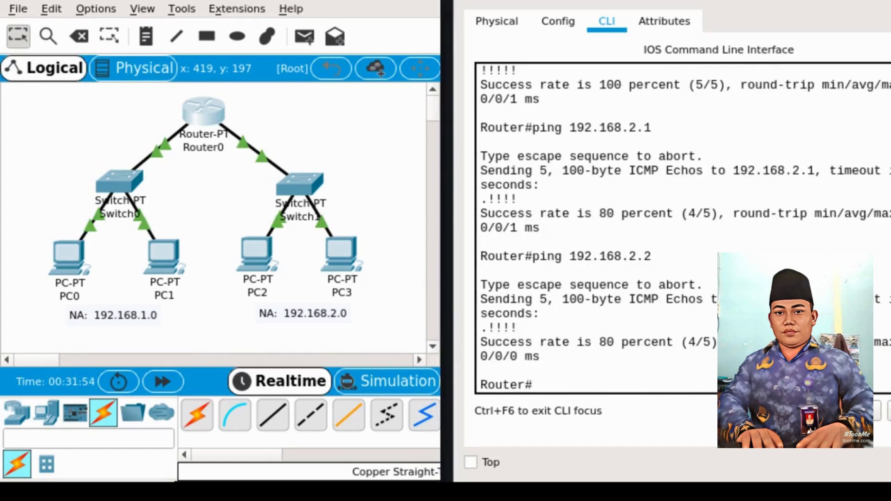
{"action": "key", "text": "super+shift+q"}
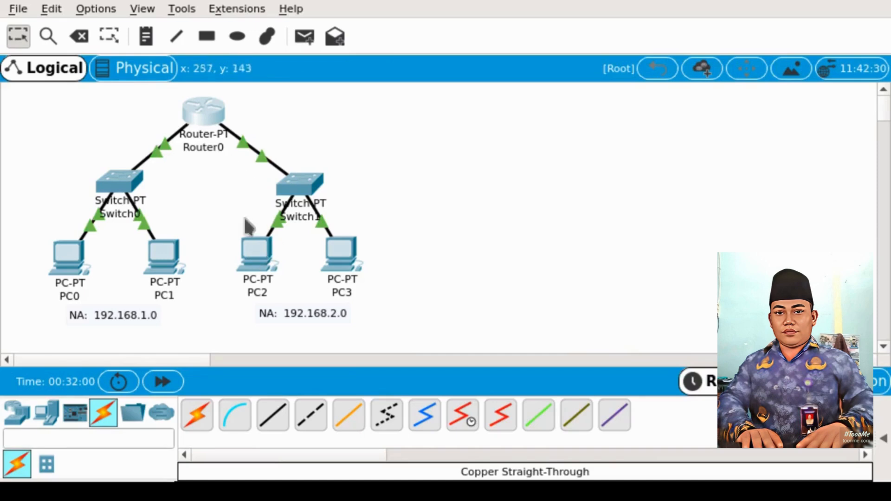
Step: Run 'ping 192.168.2.254' from PC2's command prompt and get four replies
{"action": "left_click", "coordinate": [261, 258]}
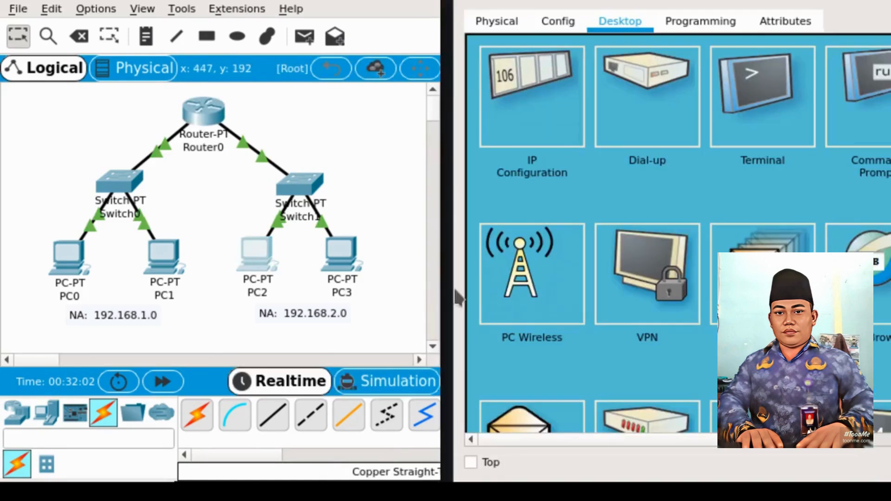
{"action": "left_click", "coordinate": [858, 95]}
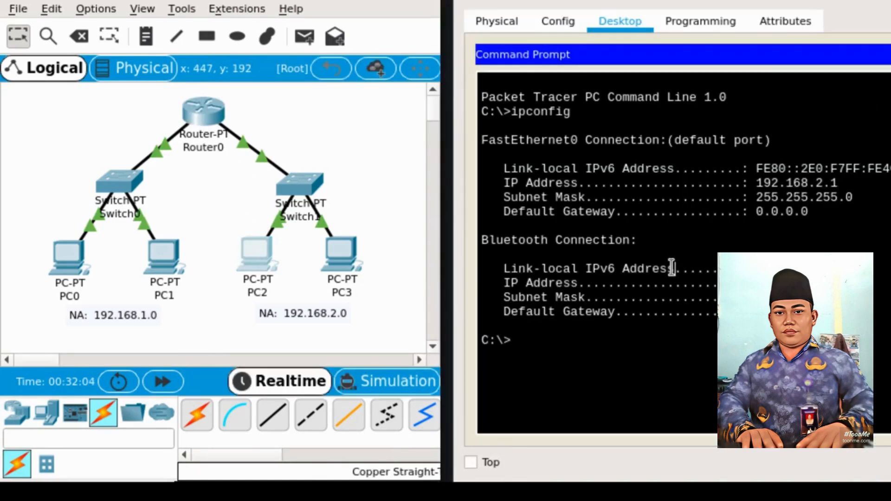
{"action": "type", "text": "ping 192.168."}
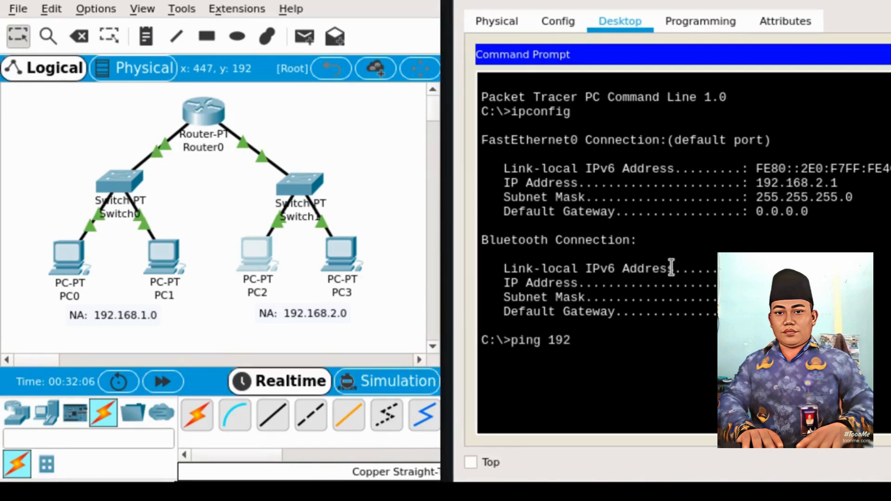
{"action": "type", "text": "2.254"}
{"action": "key", "text": "Return"}
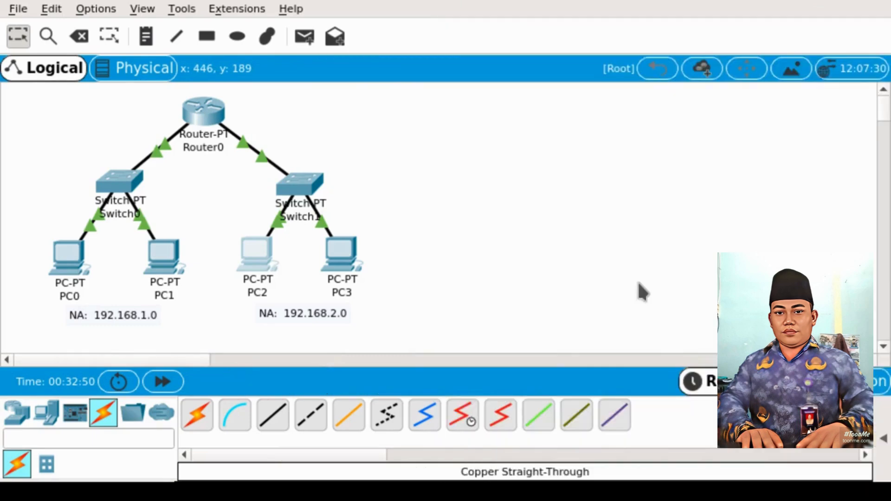
Step: Ping 192.168.2.1 from PC0's command prompt and see it time out
{"action": "left_click", "coordinate": [65, 249]}
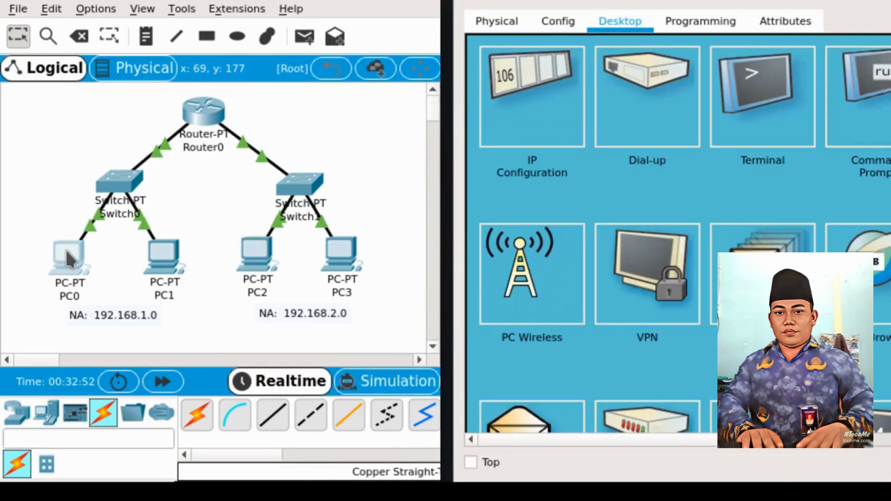
{"action": "left_click", "coordinate": [872, 95]}
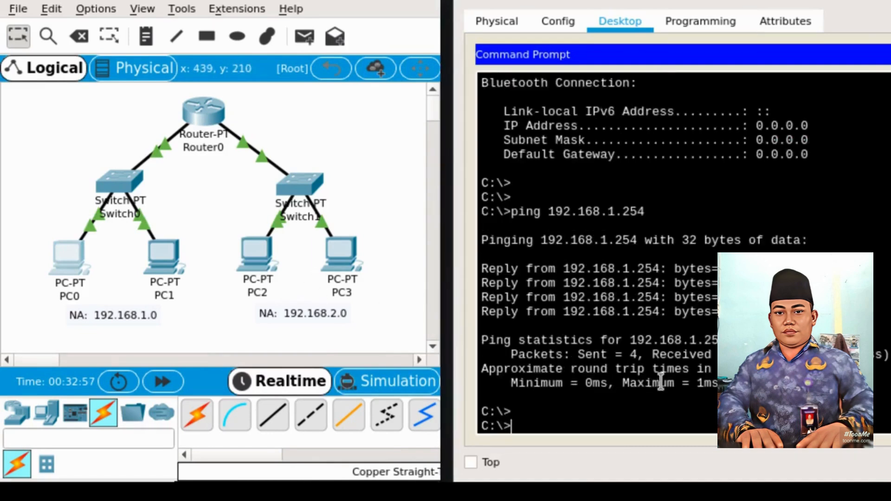
{"action": "key", "text": "Return"}
{"action": "key", "text": "Return"}
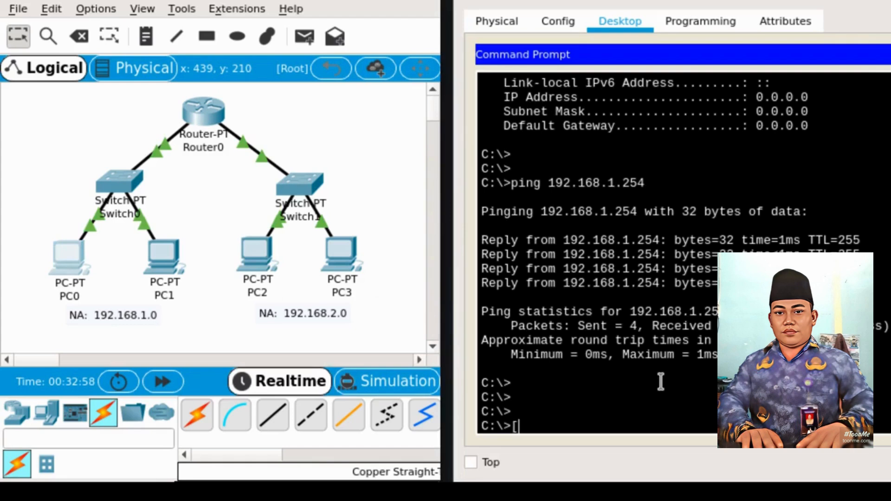
{"action": "type", "text": "ping 192.168.2.1"}
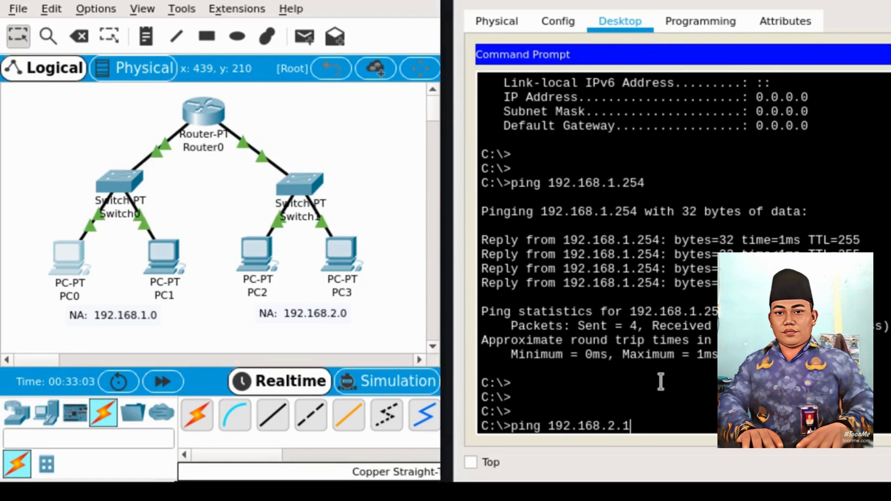
{"action": "key", "text": "Return"}
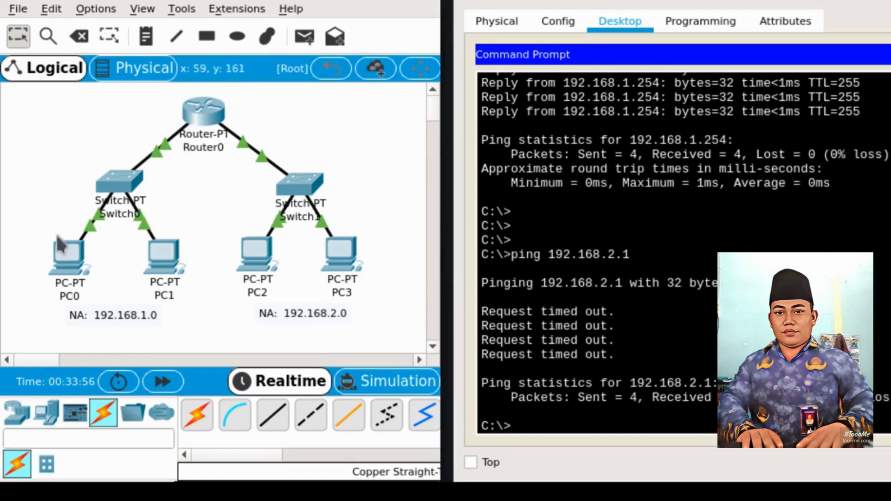
Step: Check PC0's Config settings showing gateway 0.0.0.0, then close PC0's window
{"action": "left_click", "coordinate": [558, 20]}
{"action": "left_click", "coordinate": [632, 24]}
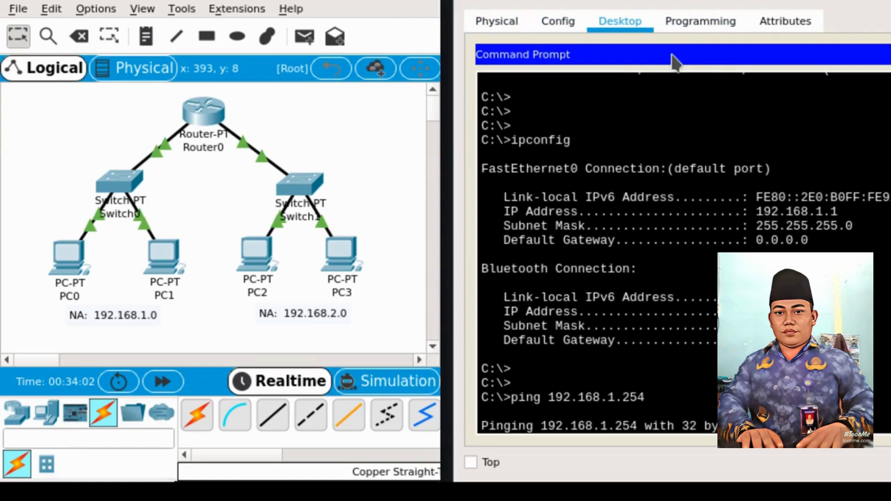
{"action": "left_click", "coordinate": [567, 28]}
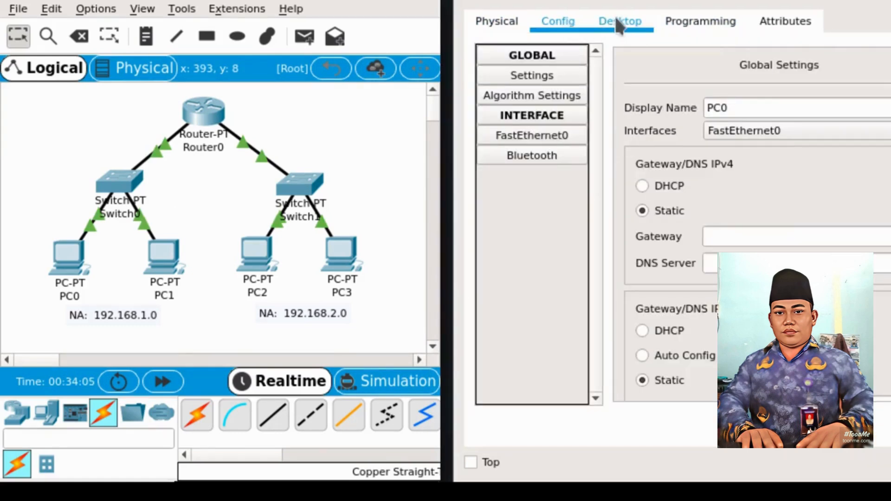
{"action": "left_click", "coordinate": [617, 23]}
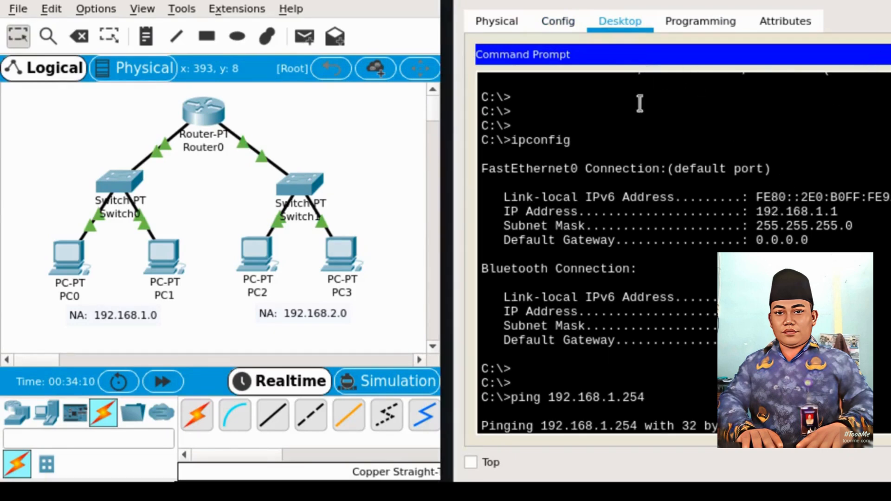
{"action": "key", "text": "alt+F4"}
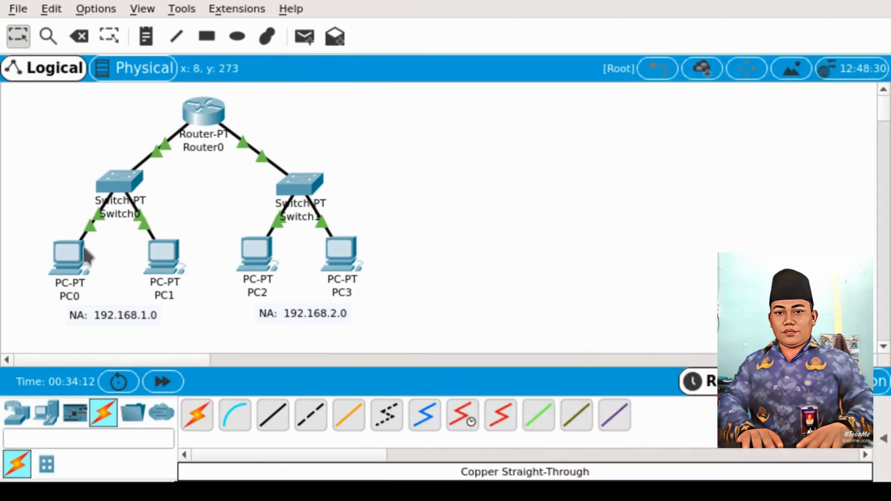
Step: Set PC0's default gateway to 192.168.1.254 in IP Configuration and close its window
{"action": "left_click", "coordinate": [60, 247]}
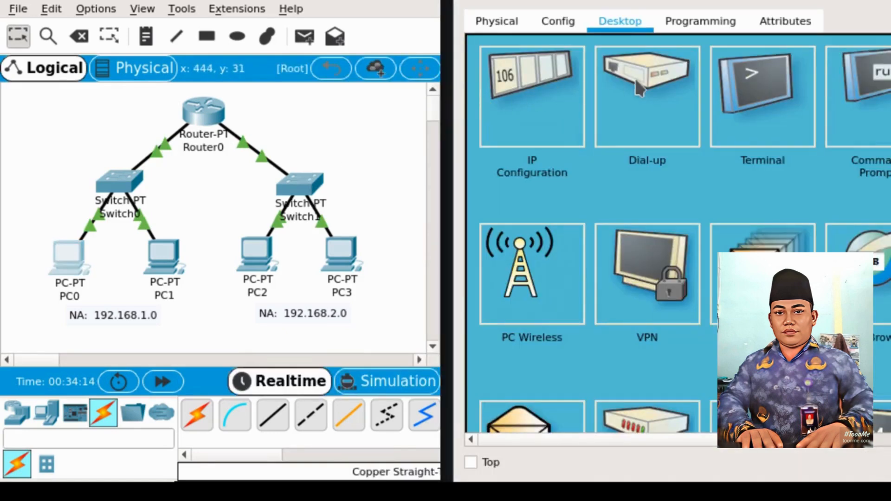
{"action": "left_click", "coordinate": [546, 96]}
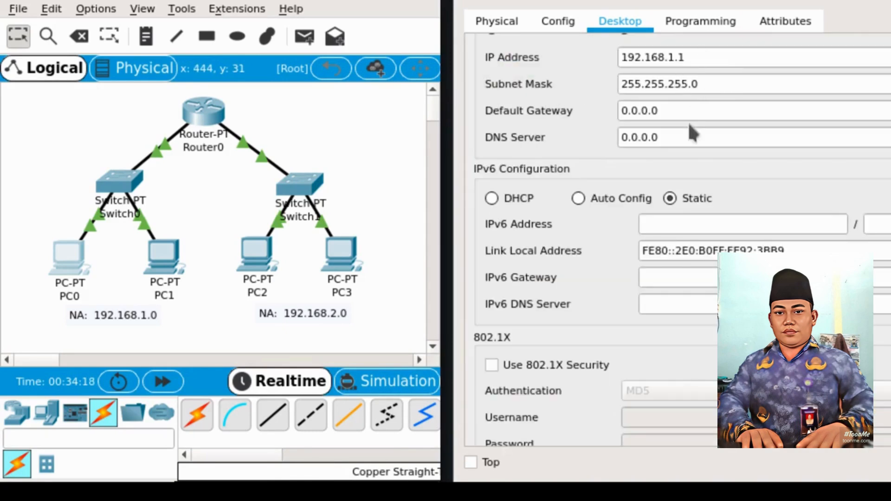
{"action": "left_click_drag", "start_coordinate": [686, 111], "coordinate": [587, 105]}
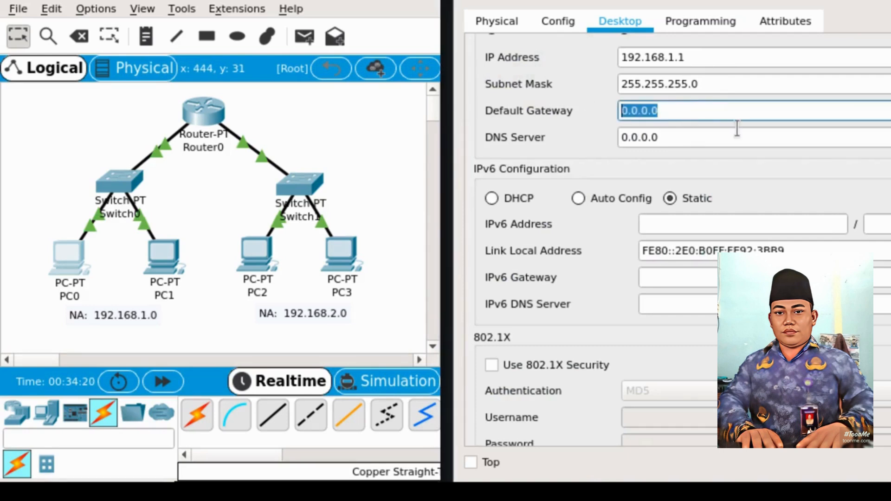
{"action": "type", "text": "192"}
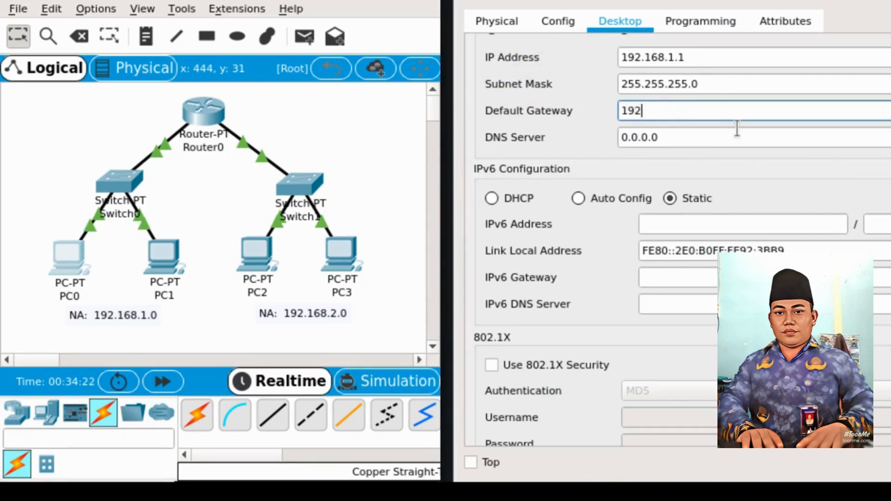
{"action": "type", "text": ".168.1.254"}
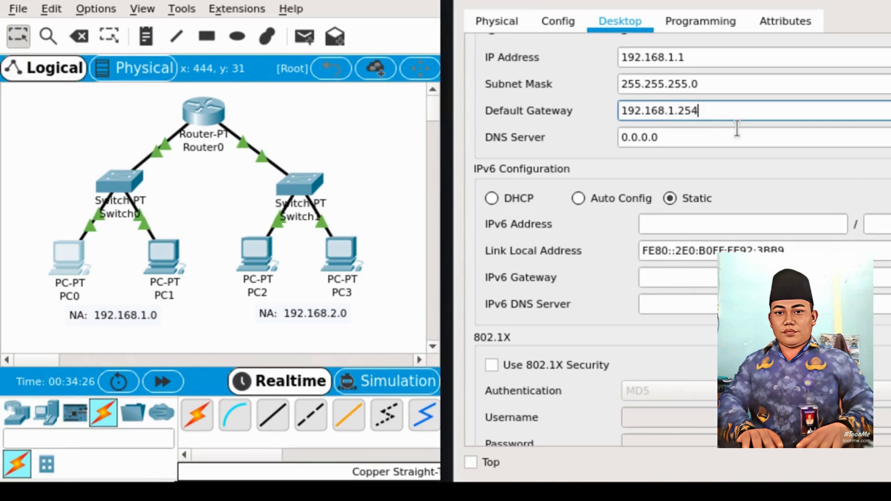
{"action": "left_click_drag", "start_coordinate": [709, 111], "coordinate": [620, 111]}
{"action": "left_click", "coordinate": [709, 112]}
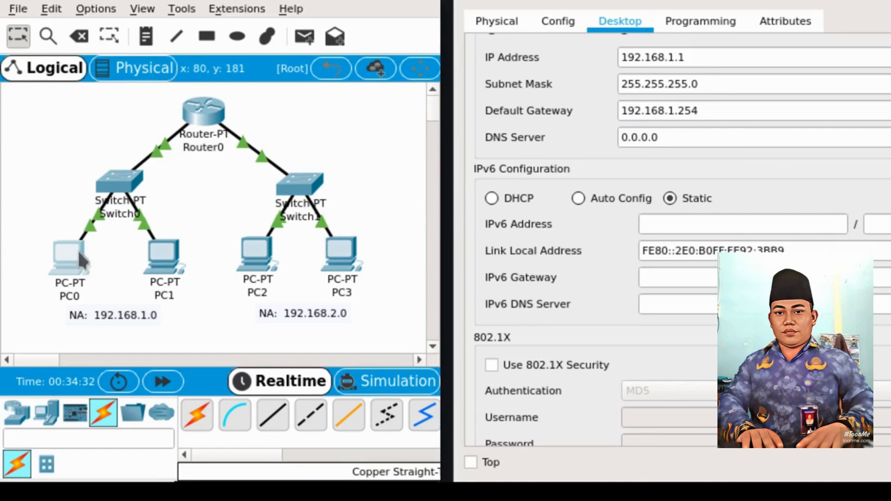
{"action": "left_click", "coordinate": [496, 21]}
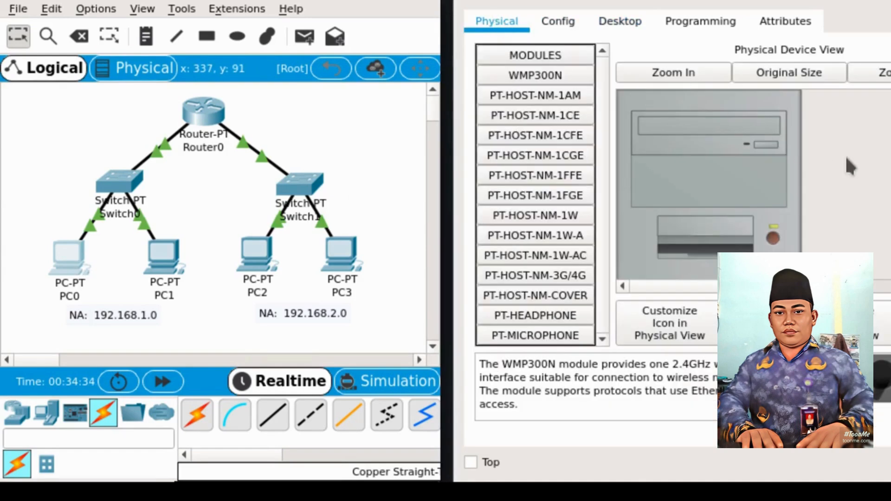
{"action": "key", "text": "alt+F4"}
Step: Set PC1's default gateway to 192.168.1.254 and close its window
{"action": "left_click", "coordinate": [150, 253]}
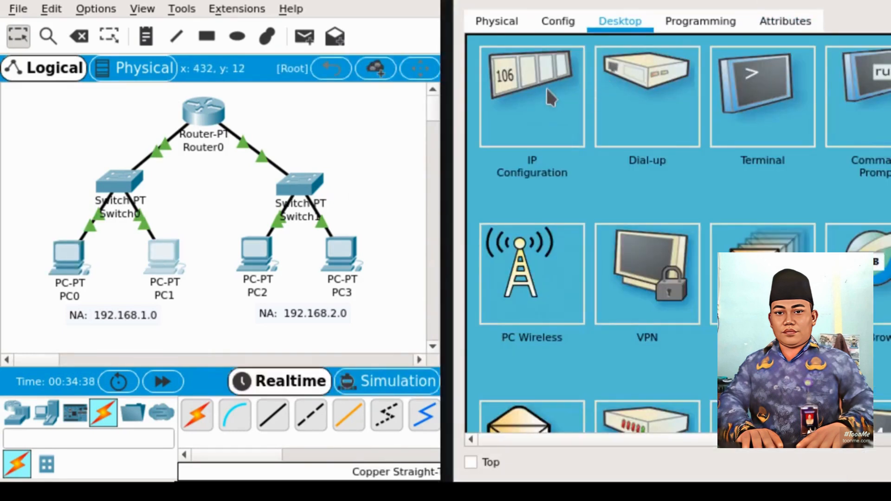
{"action": "left_click", "coordinate": [545, 89]}
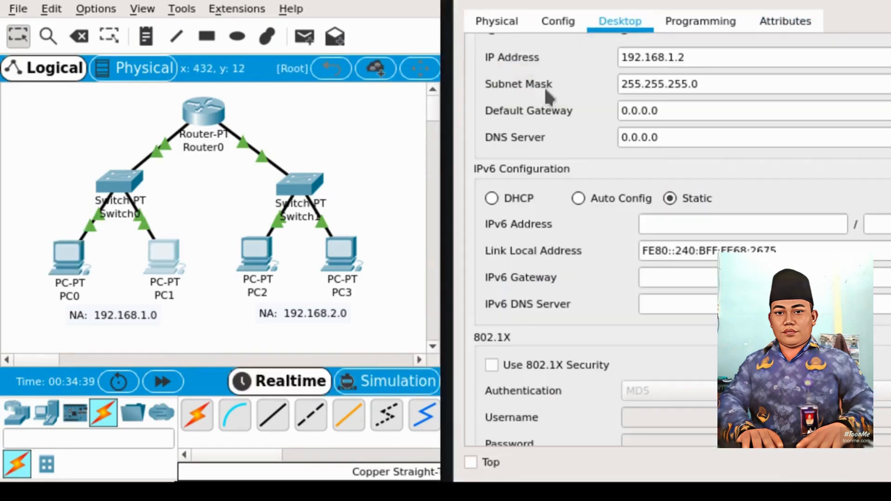
{"action": "triple_click", "coordinate": [703, 105]}
{"action": "type", "text": "192.1"}
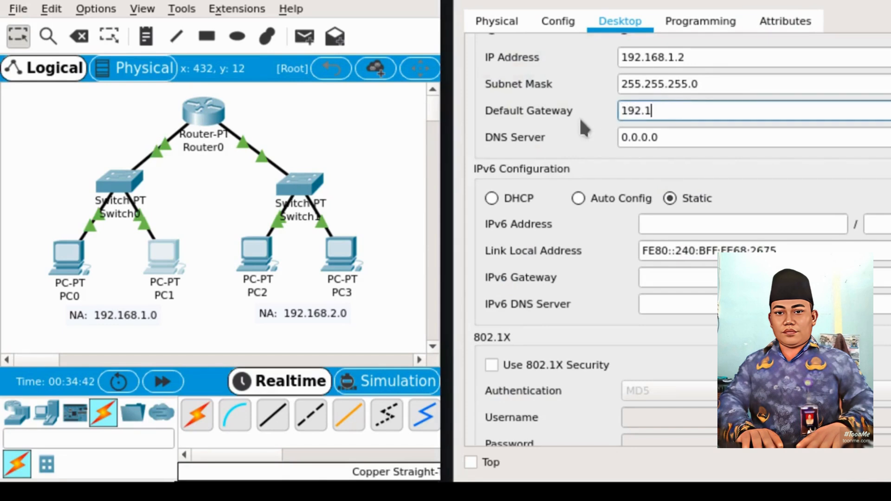
{"action": "type", "text": "68.1.254"}
{"action": "left_click", "coordinate": [784, 164]}
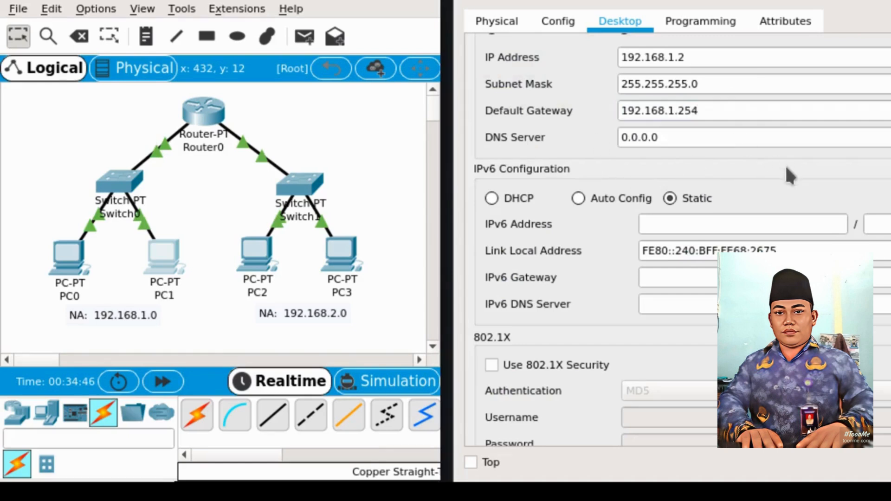
{"action": "key", "text": "alt+F4"}
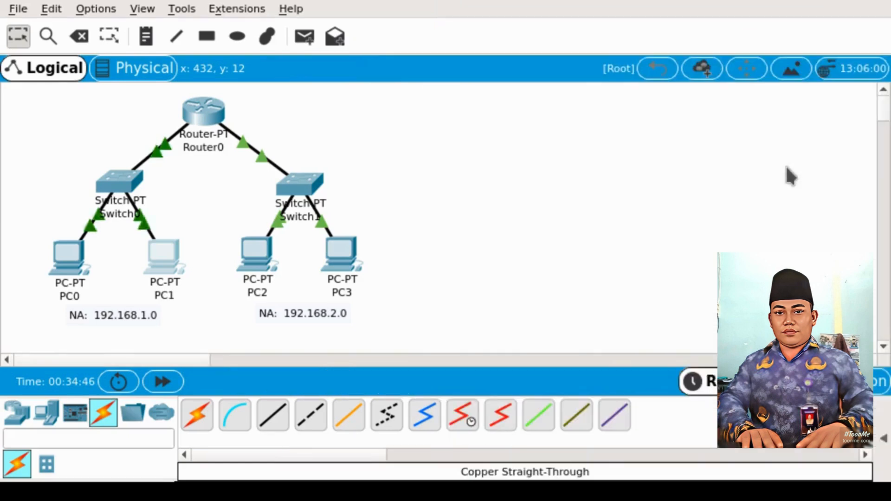
Step: Set PC2's default gateway to 192.168.2.254 and close its window
{"action": "left_click", "coordinate": [259, 261]}
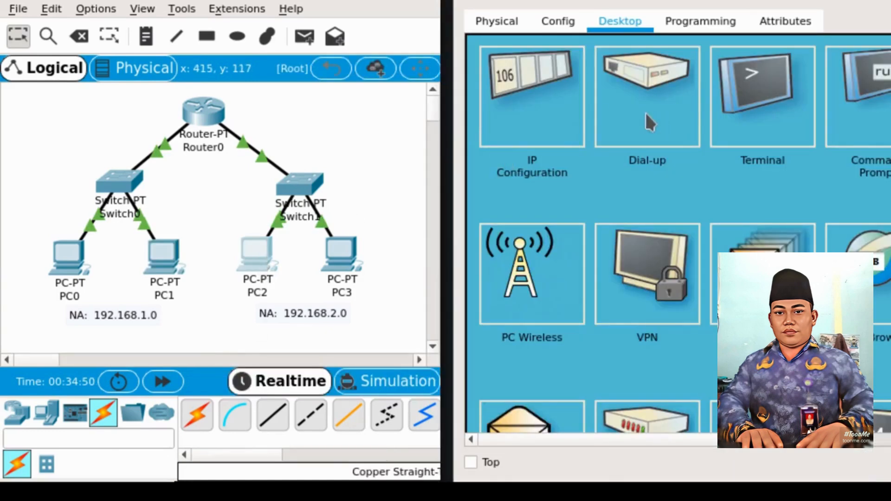
{"action": "left_click", "coordinate": [506, 88]}
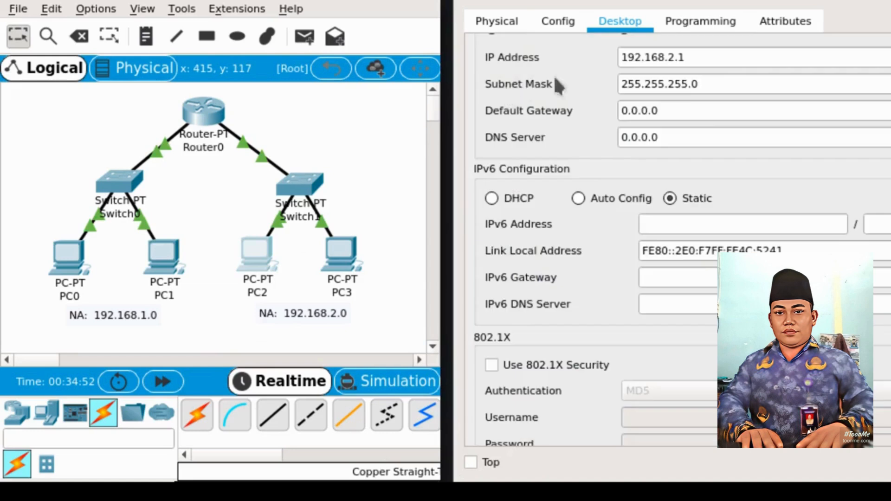
{"action": "double_click", "coordinate": [700, 114]}
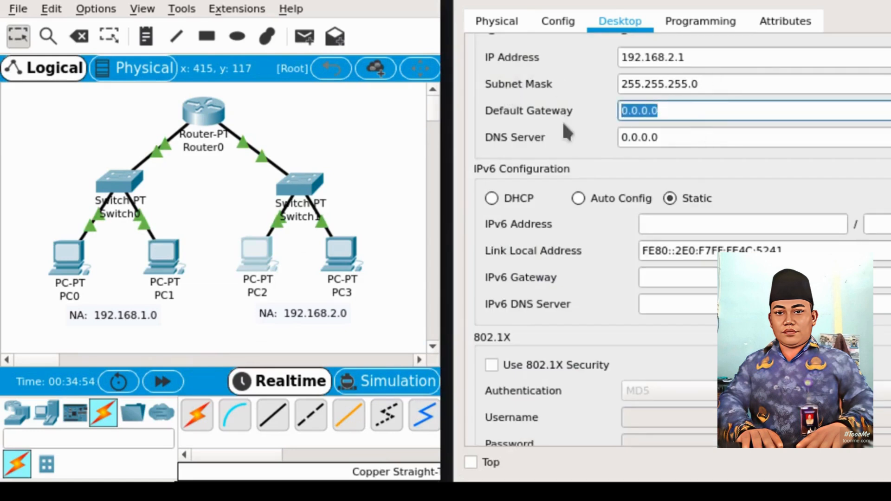
{"action": "type", "text": "192.168."}
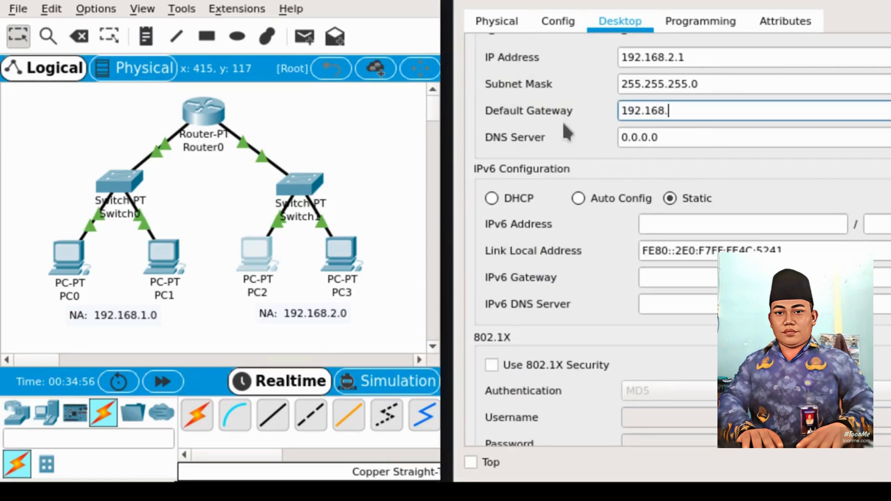
{"action": "type", "text": "2.254"}
{"action": "key", "text": "super+shift+q"}
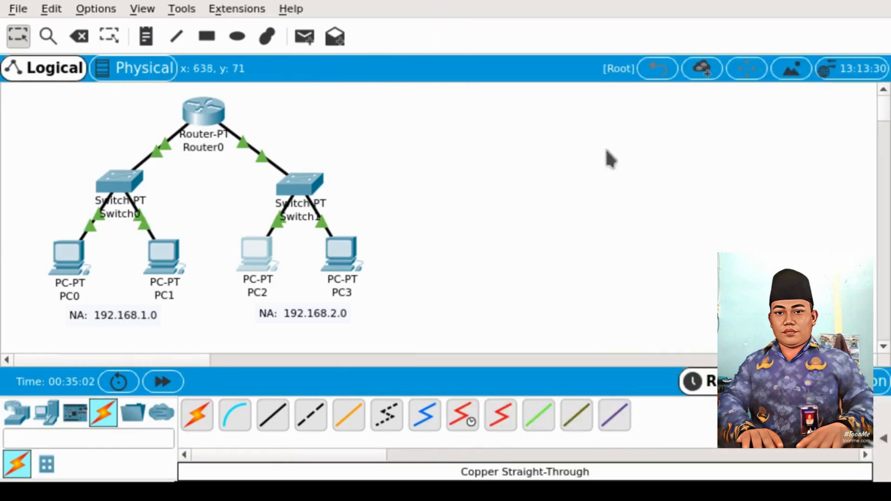
Step: Set PC3's default gateway to 192.168.2.254 and close its window
{"action": "left_click", "coordinate": [351, 254]}
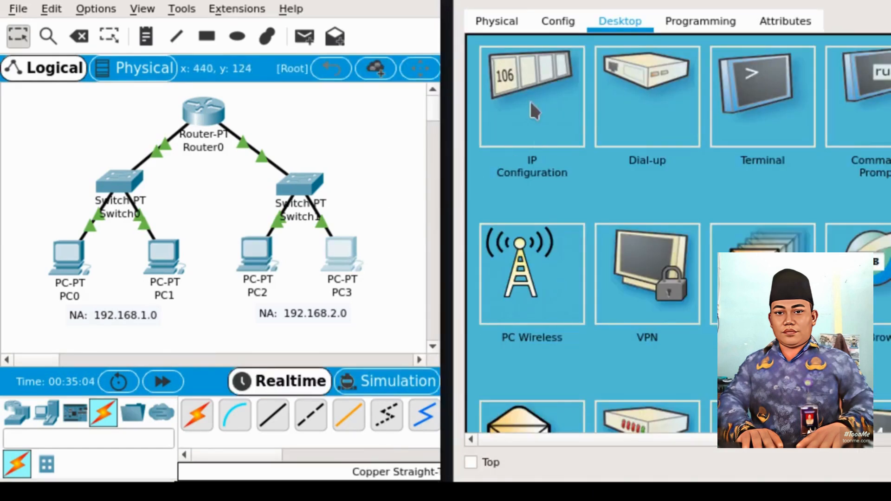
{"action": "left_click", "coordinate": [532, 103]}
{"action": "left_click_drag", "start_coordinate": [700, 109], "coordinate": [566, 113]}
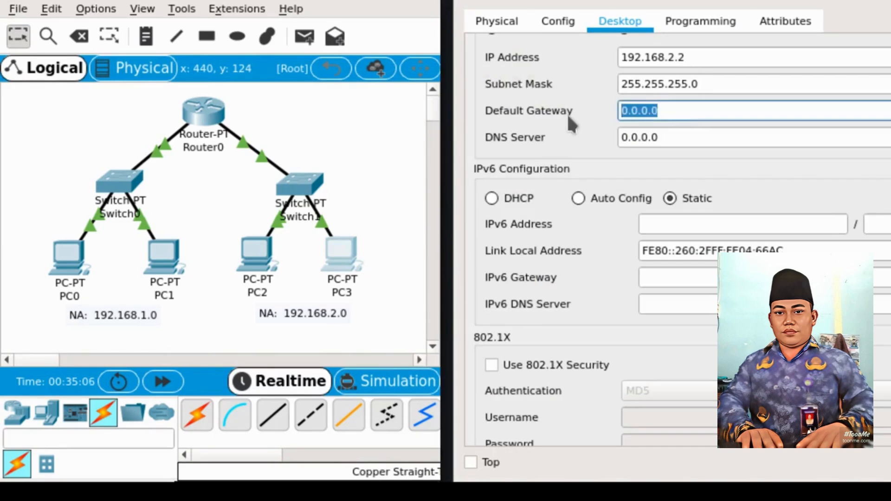
{"action": "type", "text": "192.168"}
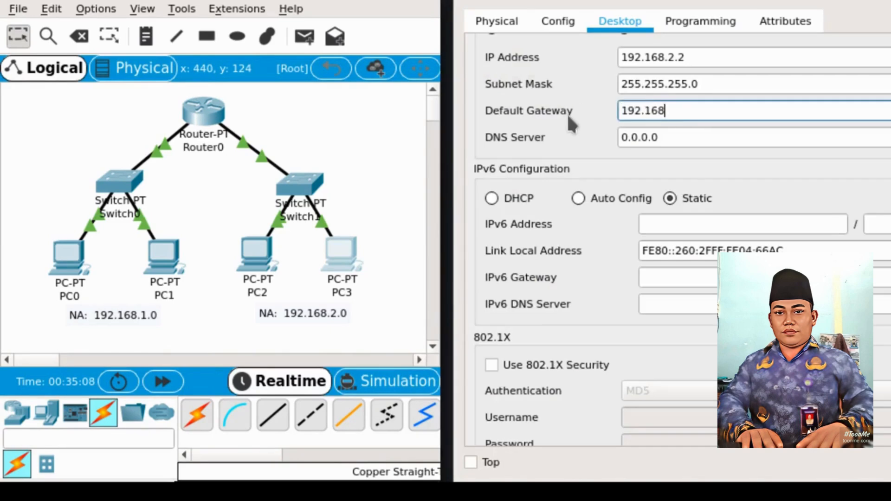
{"action": "type", "text": ".2.254"}
{"action": "key", "text": "super+shift+q"}
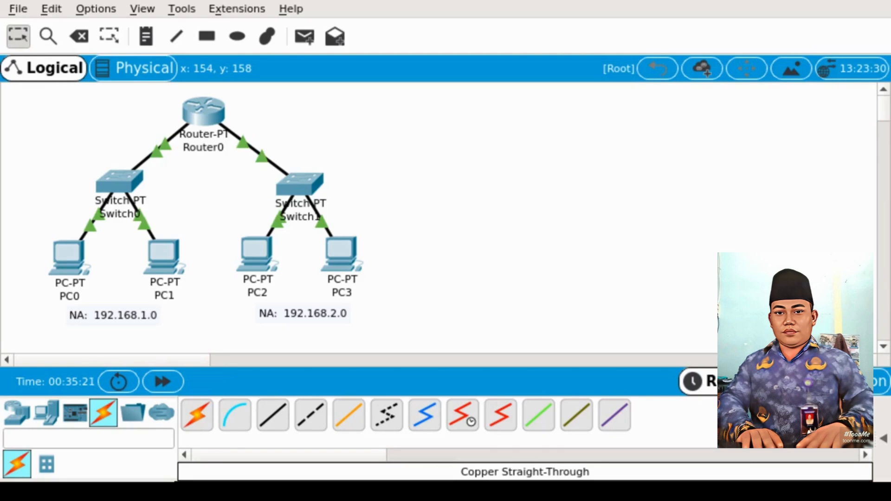
{"action": "left_click", "coordinate": [76, 255]}
Step: From PC0's command prompt, ping 192.168.2.1 and then 192.168.2.2 across the router
{"action": "left_click", "coordinate": [632, 21]}
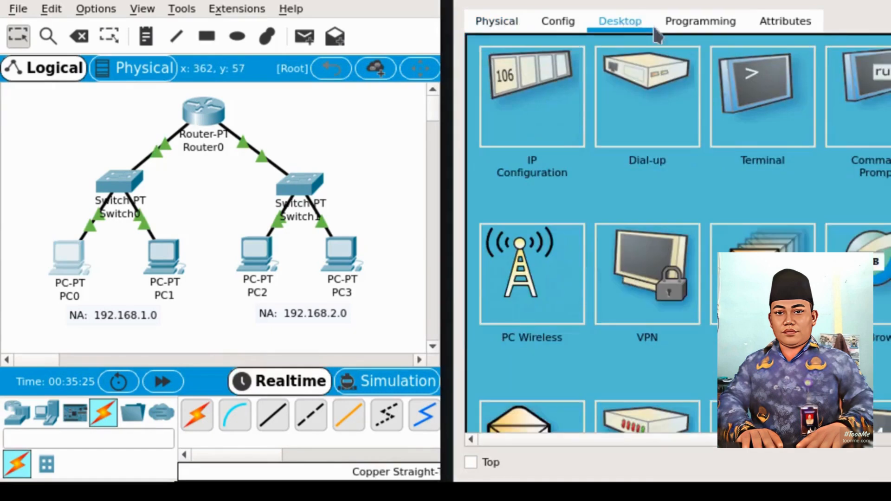
{"action": "left_click", "coordinate": [852, 114]}
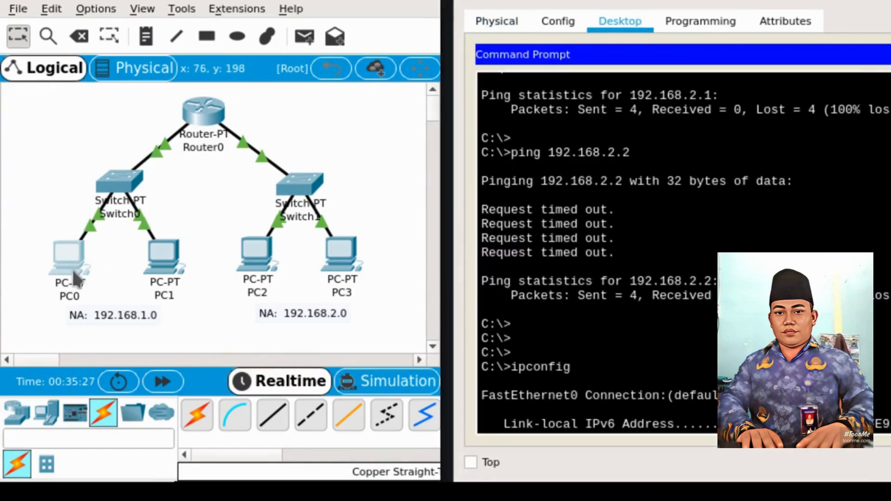
{"action": "left_click", "coordinate": [686, 307]}
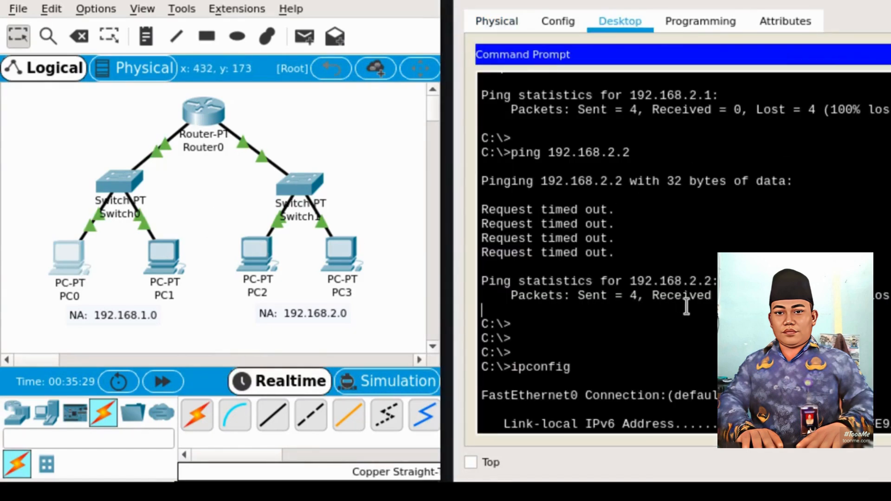
{"action": "key", "text": "Return"}
{"action": "key", "text": "Return"}
{"action": "key", "text": "Return"}
{"action": "type", "text": "ping "}
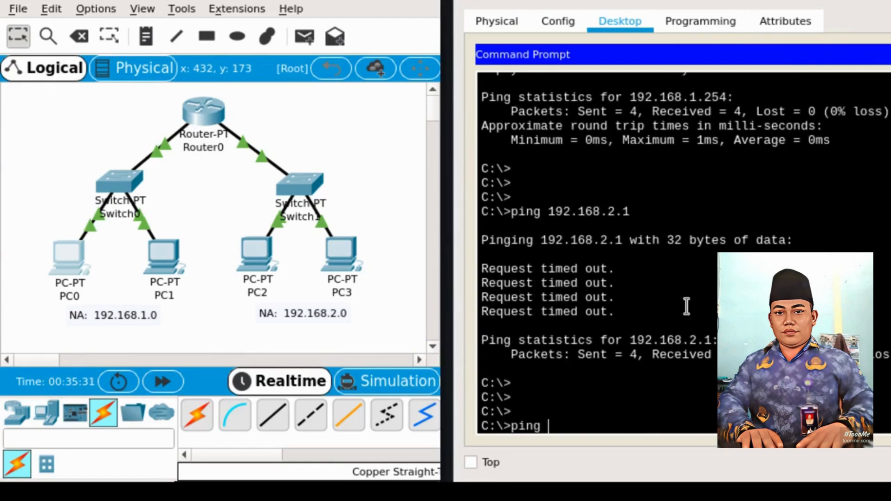
{"action": "type", "text": "192.168"}
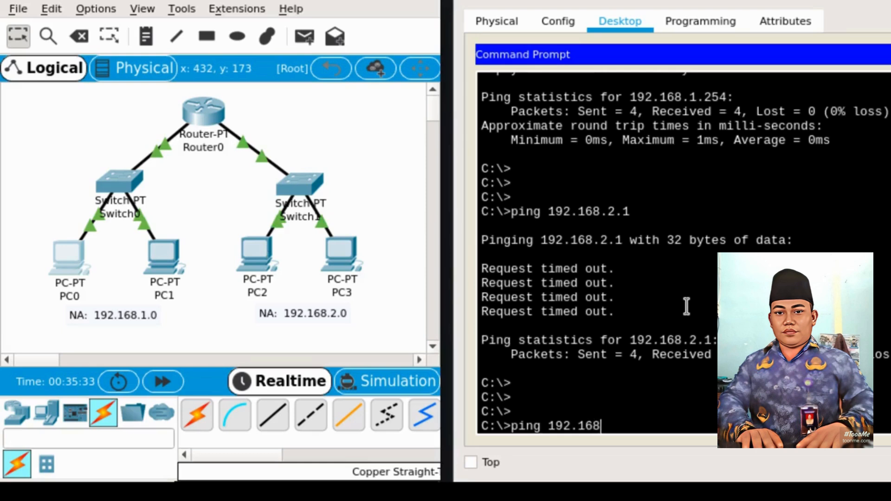
{"action": "type", "text": ".2.1"}
{"action": "key", "text": "Return"}
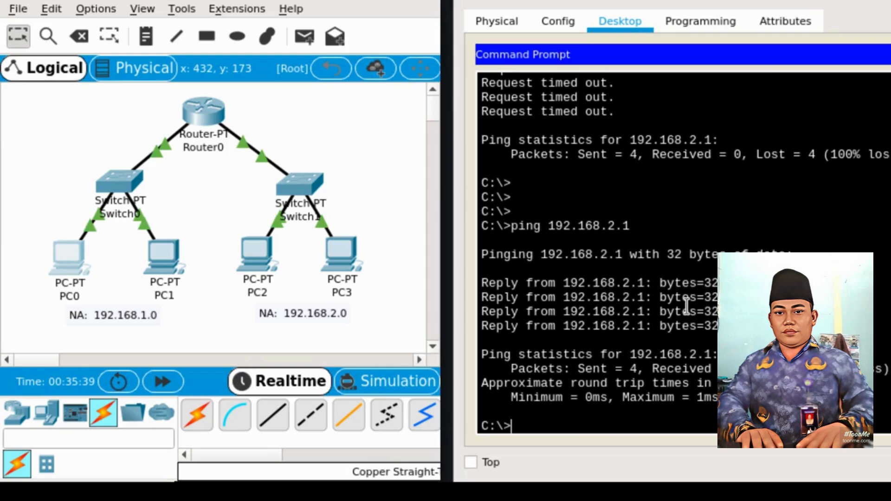
{"action": "key", "text": "Up"}
{"action": "key", "text": "BackSpace"}
{"action": "type", "text": "2.168.2.2"}
{"action": "key", "text": "Return"}
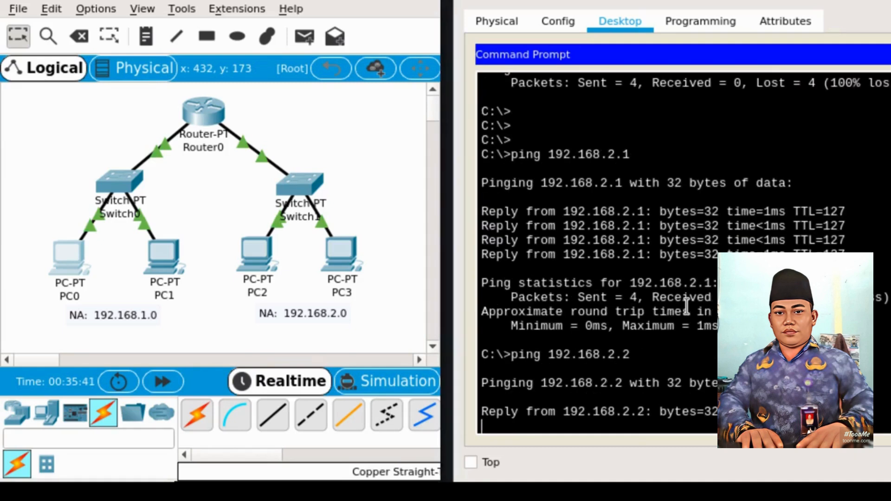
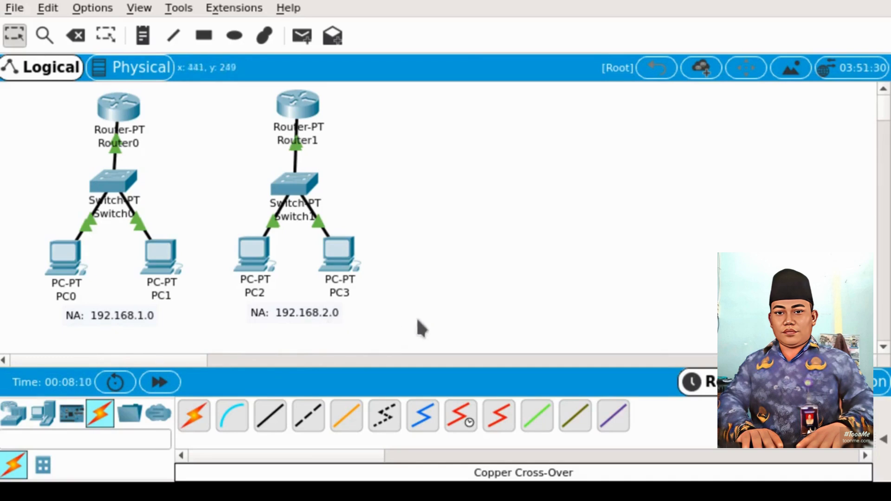
Step: Run ipconfig in PC0's command prompt to check its IP settings, then close it
{"action": "left_click", "coordinate": [63, 254]}
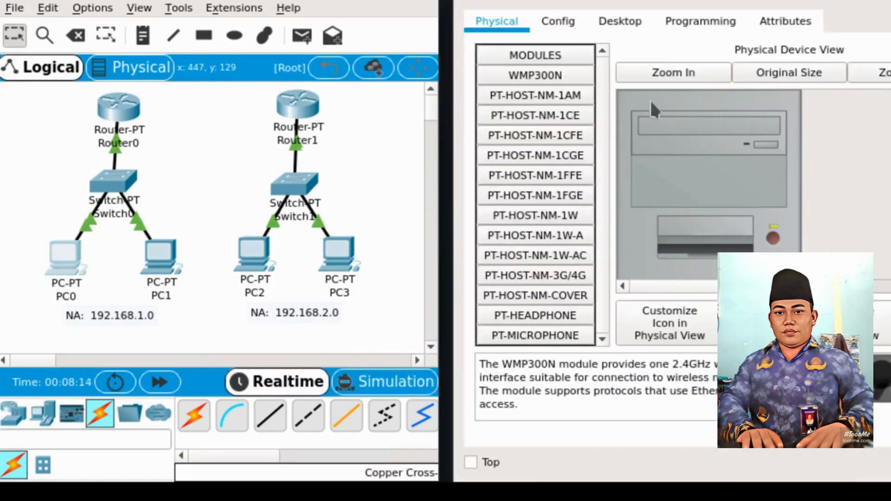
{"action": "left_click", "coordinate": [617, 33]}
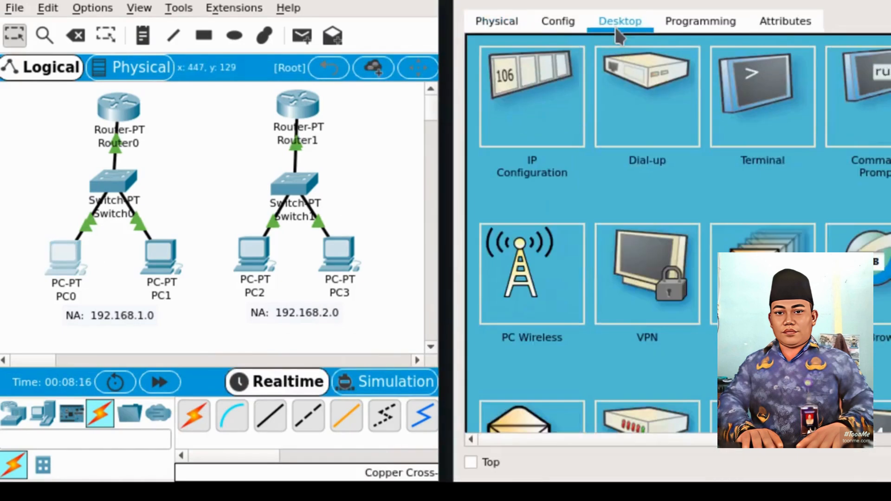
{"action": "left_click", "coordinate": [869, 122]}
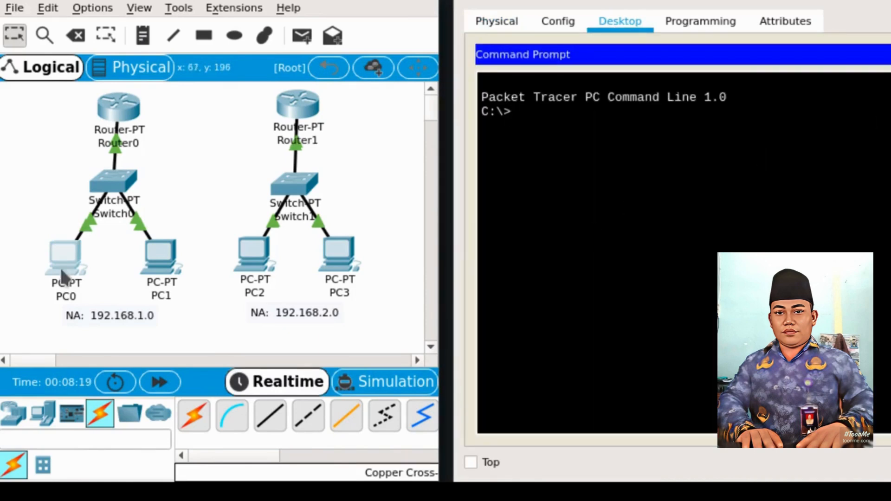
{"action": "left_click", "coordinate": [581, 239]}
{"action": "type", "text": "i"}
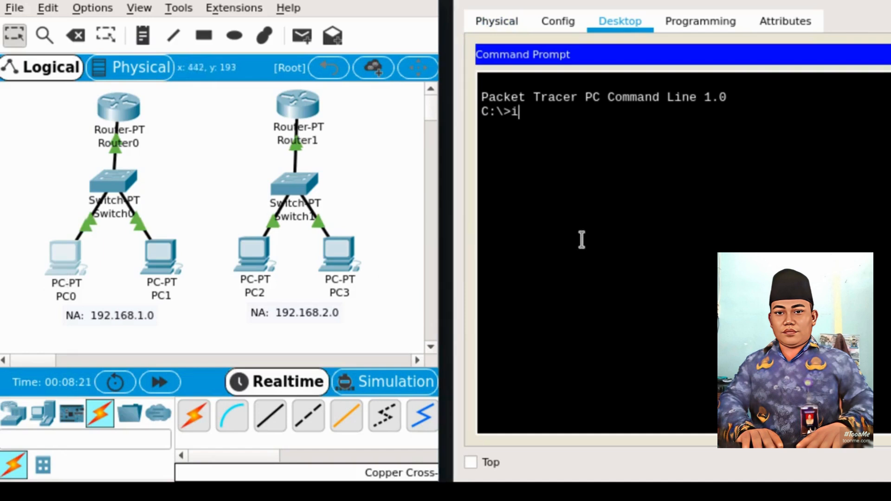
{"action": "type", "text": "pcomfig"}
{"action": "key", "text": "Return"}
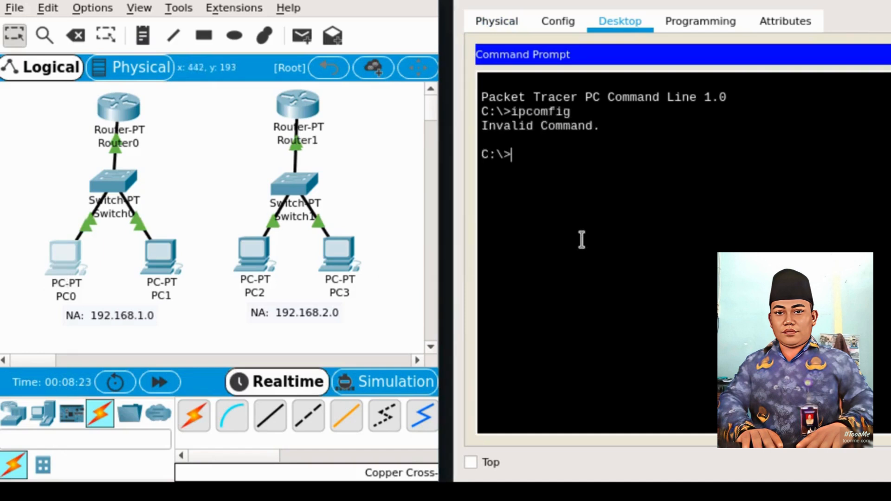
{"action": "type", "text": "ipconfig"}
{"action": "key", "text": "Return"}
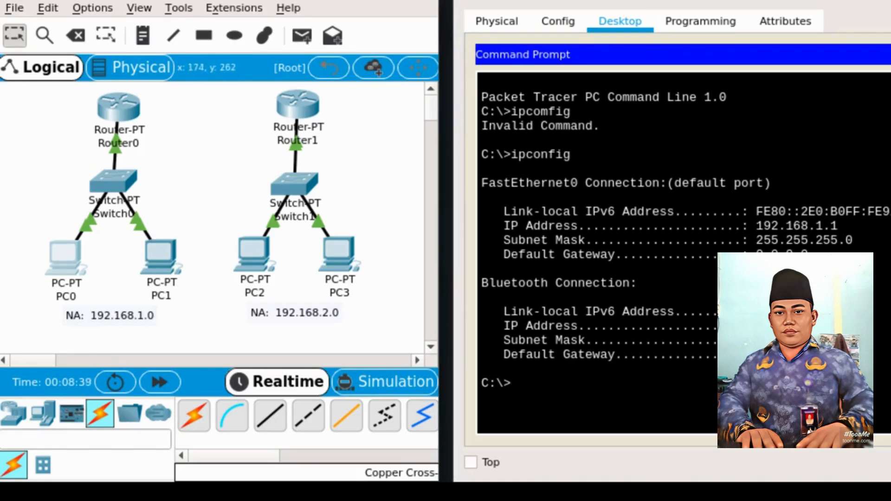
{"action": "key", "text": "super+shift+q"}
Step: Run ipconfig on PC1 to check its IP settings, then close its window
{"action": "left_click", "coordinate": [169, 263]}
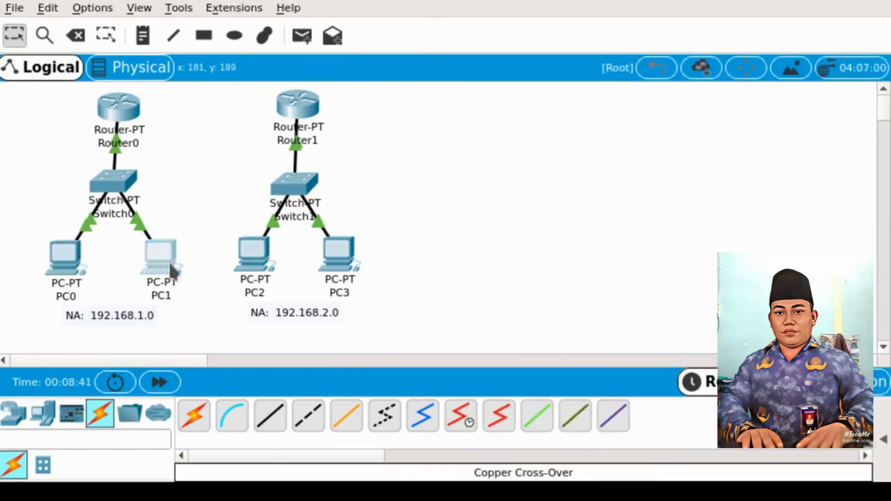
{"action": "left_click", "coordinate": [624, 20]}
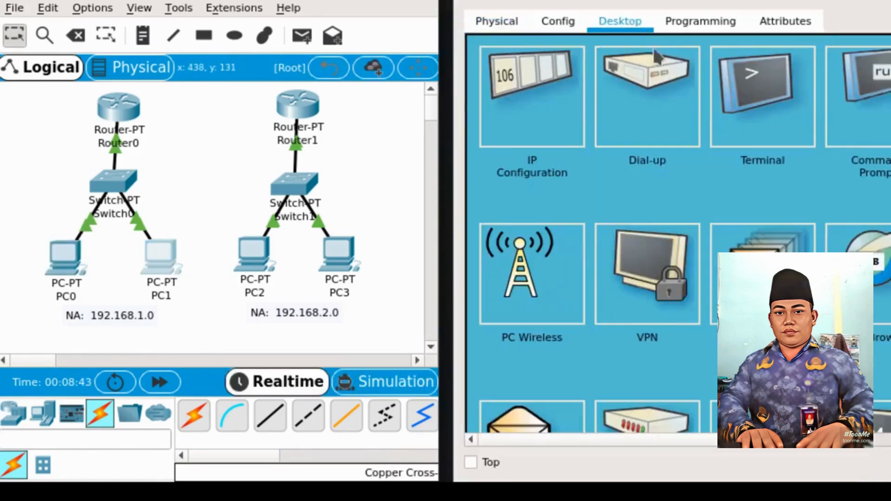
{"action": "left_click", "coordinate": [858, 93]}
{"action": "type", "text": "ip"}
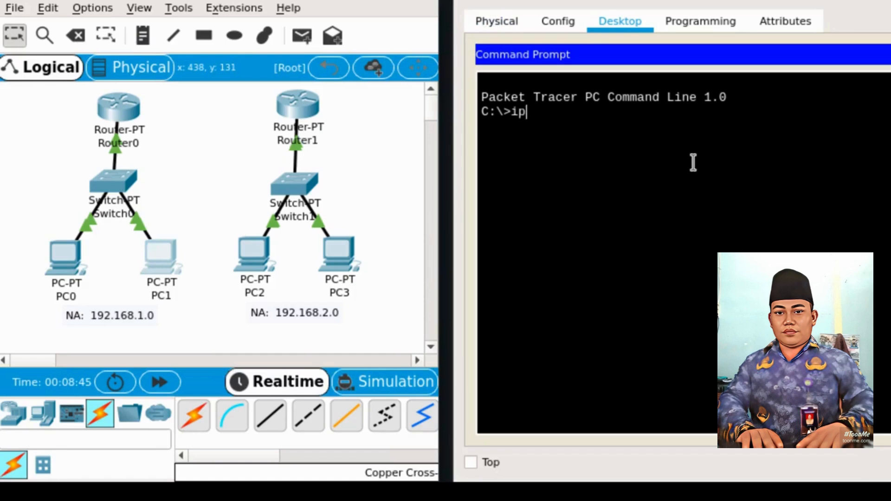
{"action": "type", "text": "config"}
{"action": "key", "text": "Return"}
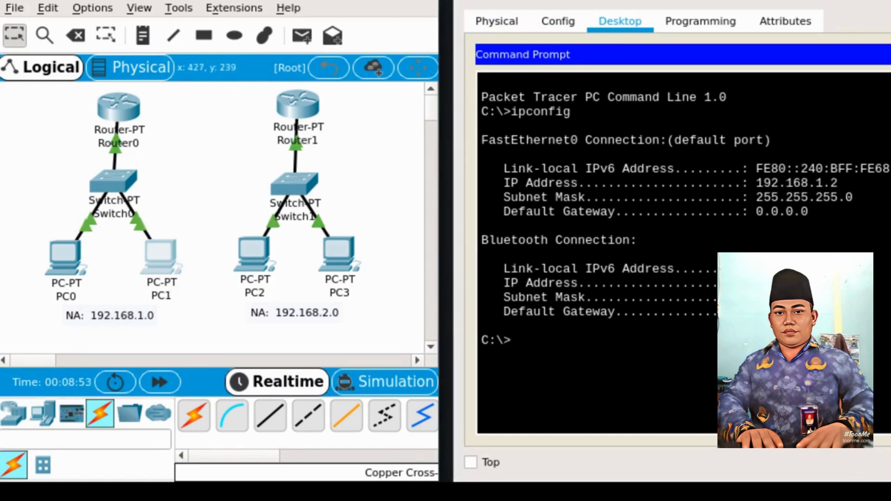
{"action": "key", "text": "super+shift+q"}
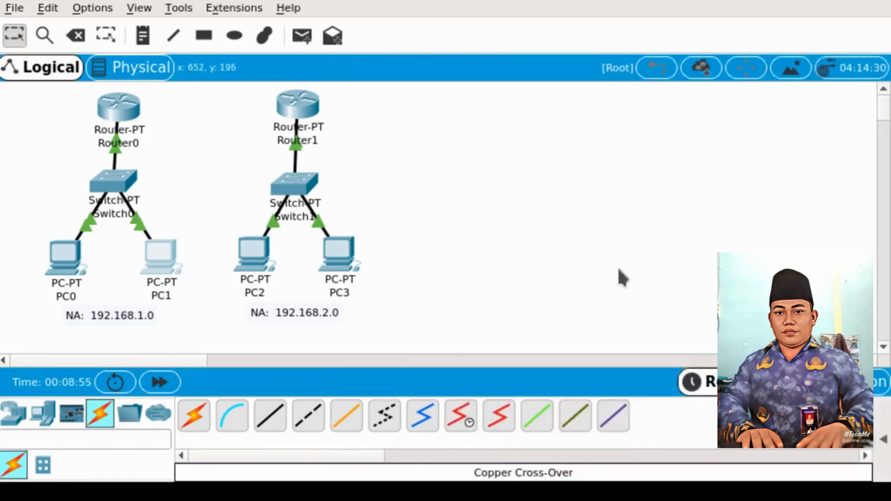
Step: Run ipconfig on PC2 to check its IP settings, then close its window
{"action": "left_click", "coordinate": [252, 252]}
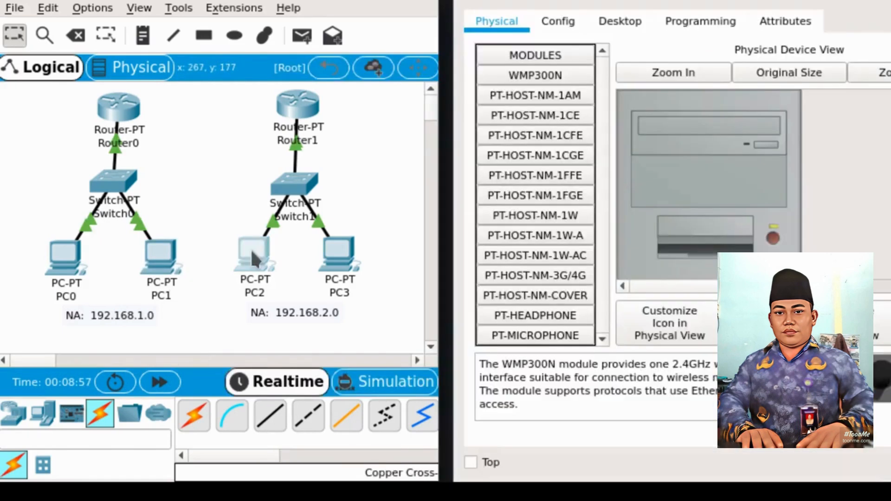
{"action": "left_click", "coordinate": [603, 21]}
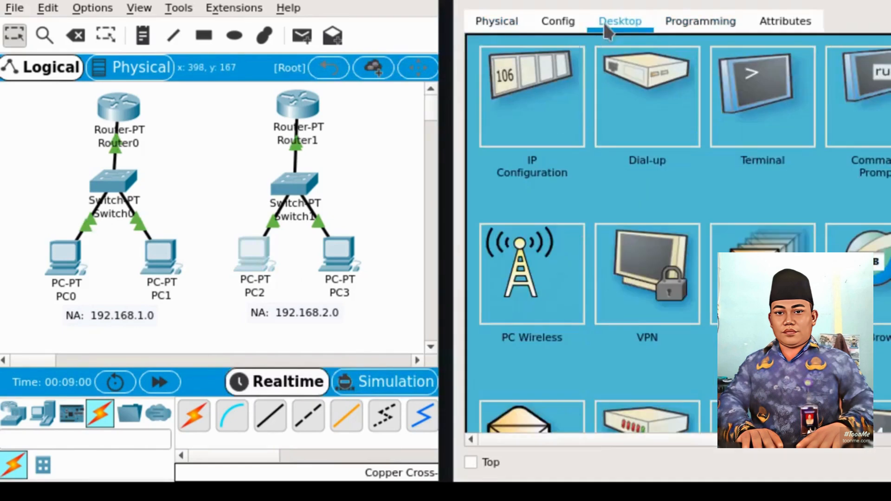
{"action": "left_click", "coordinate": [833, 100]}
{"action": "type", "text": "i"}
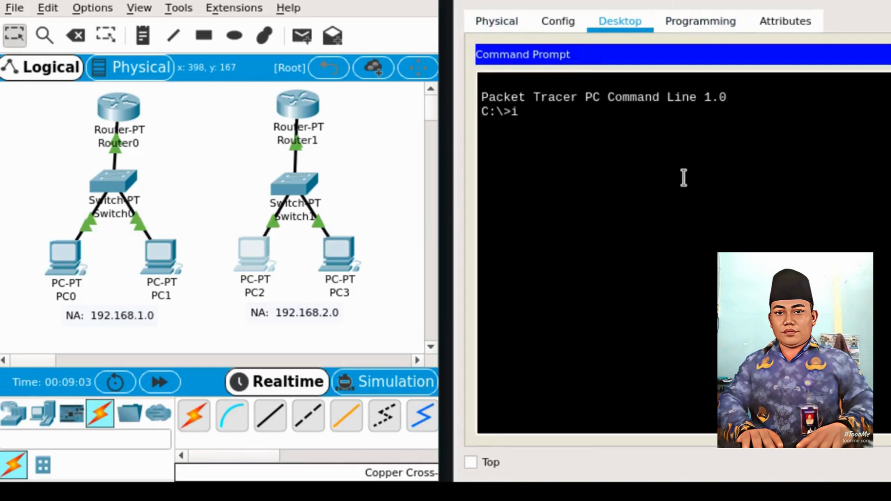
{"action": "type", "text": "pconfig"}
{"action": "key", "text": "Return"}
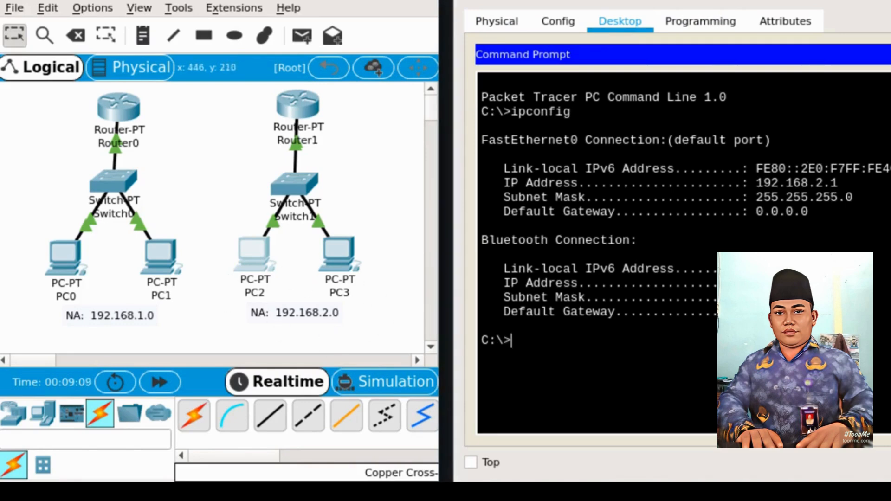
{"action": "key", "text": "super+shift+q"}
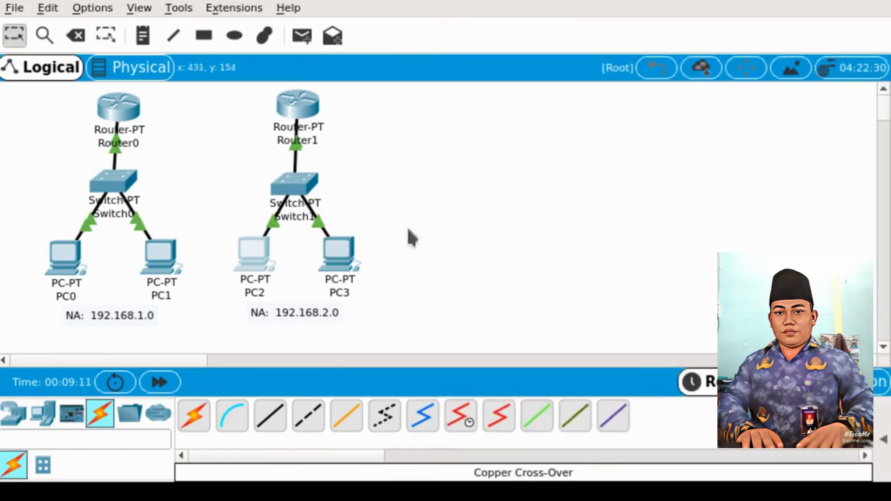
Step: Run ipconfig on PC3 to check its IP settings, then close its window
{"action": "left_click", "coordinate": [340, 253]}
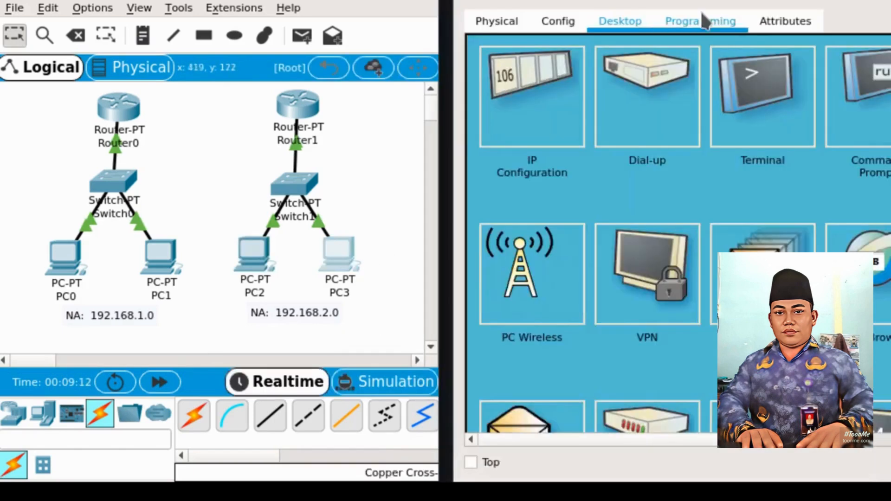
{"action": "left_click", "coordinate": [843, 122]}
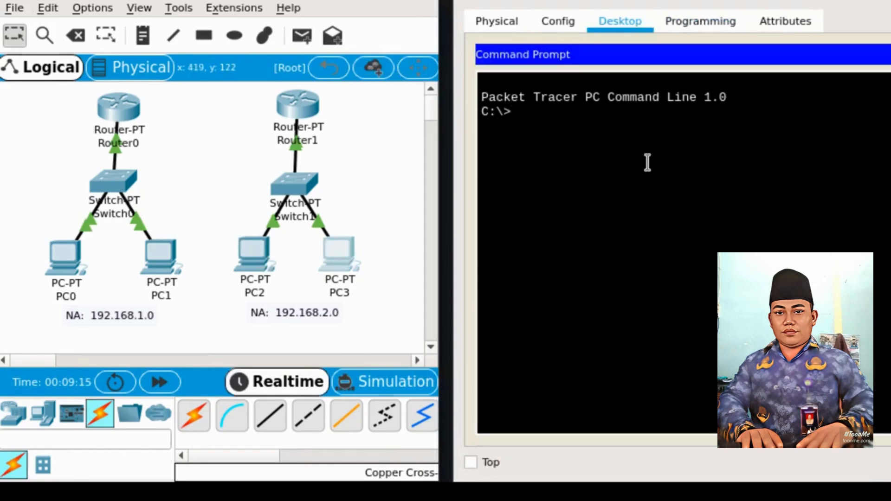
{"action": "type", "text": "ipconfig"}
{"action": "key", "text": "Return"}
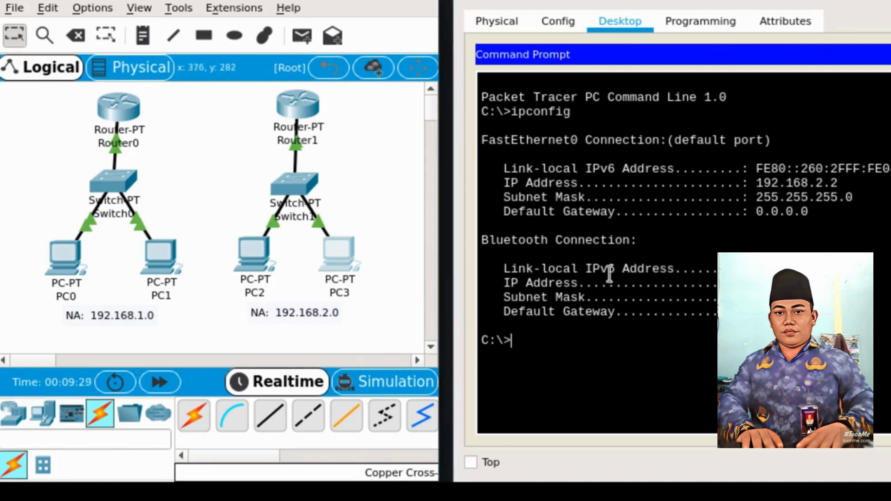
{"action": "key", "text": "alt+Tab"}
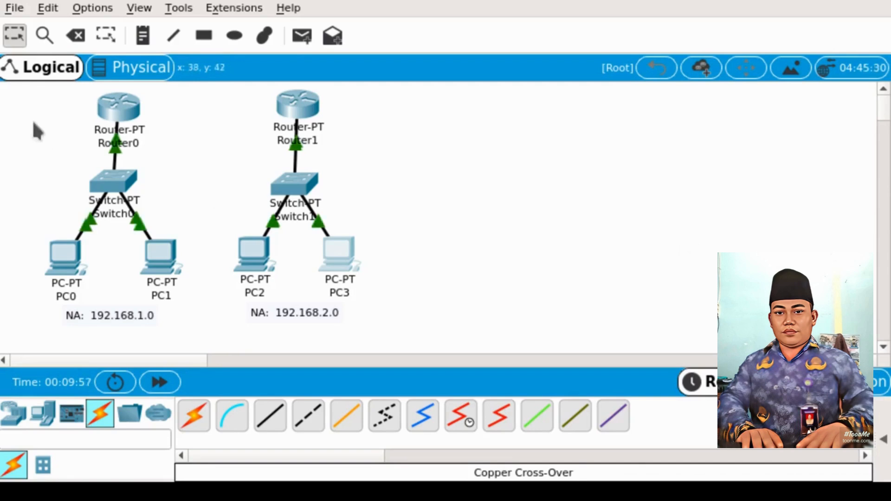
Step: On Router0's CLI, enter enable and show ip interface brief to list its interfaces
{"action": "left_click", "coordinate": [126, 111]}
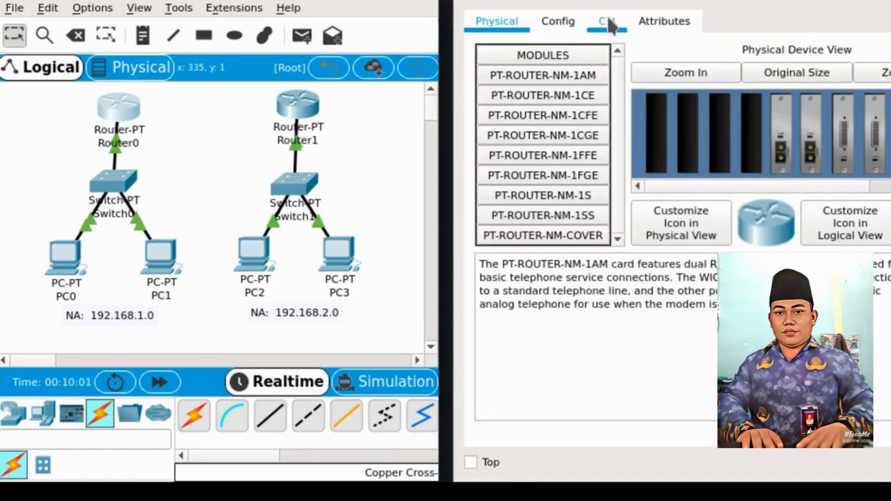
{"action": "left_click", "coordinate": [609, 22]}
{"action": "key", "text": "Return"}
{"action": "key", "text": "Return"}
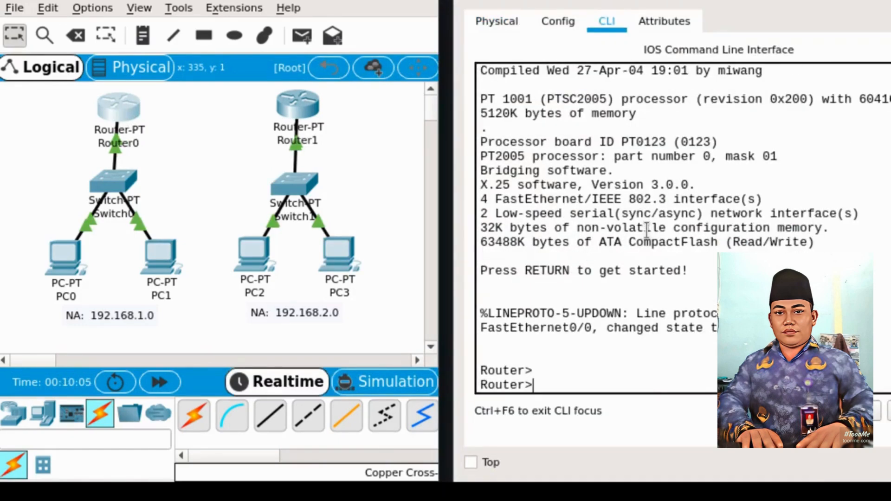
{"action": "type", "text": "enable"}
{"action": "key", "text": "Return"}
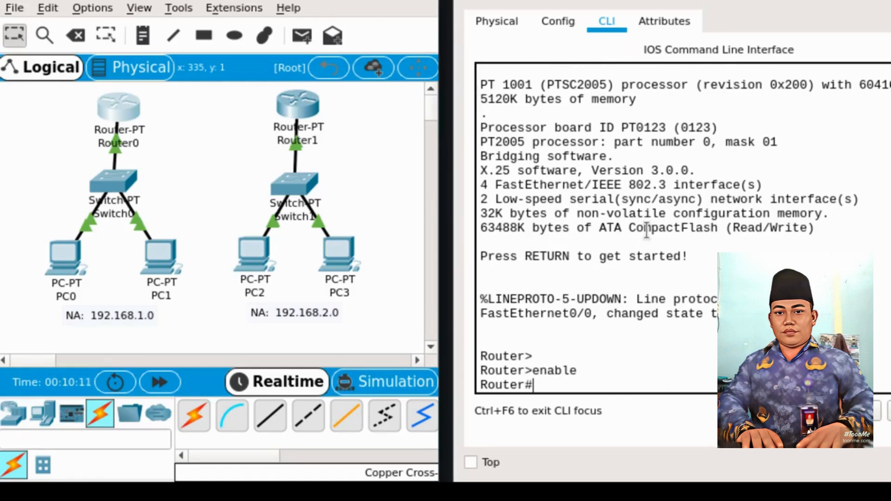
{"action": "type", "text": "show ip interfa"}
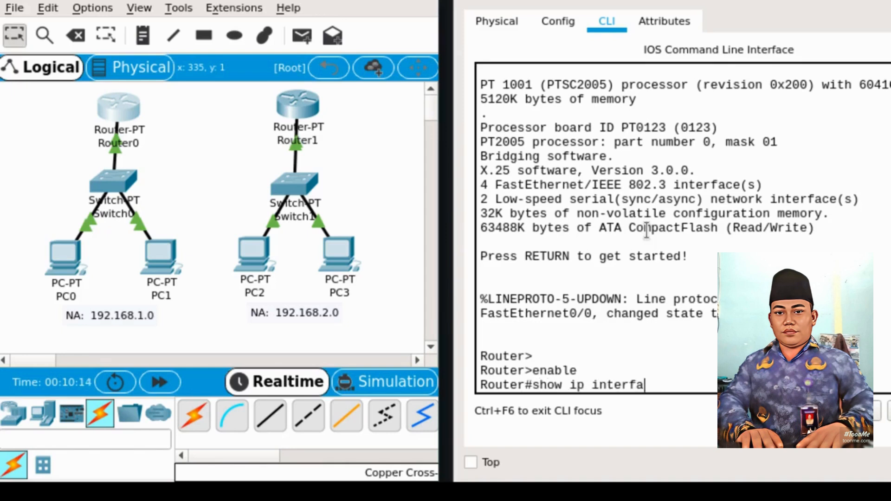
{"action": "type", "text": "ce brief"}
{"action": "key", "text": "Return"}
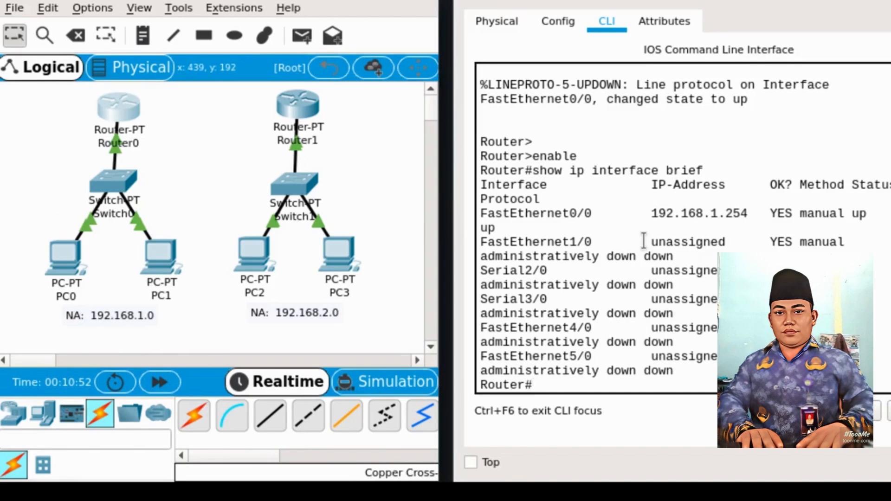
{"action": "key", "text": "super+shift+q"}
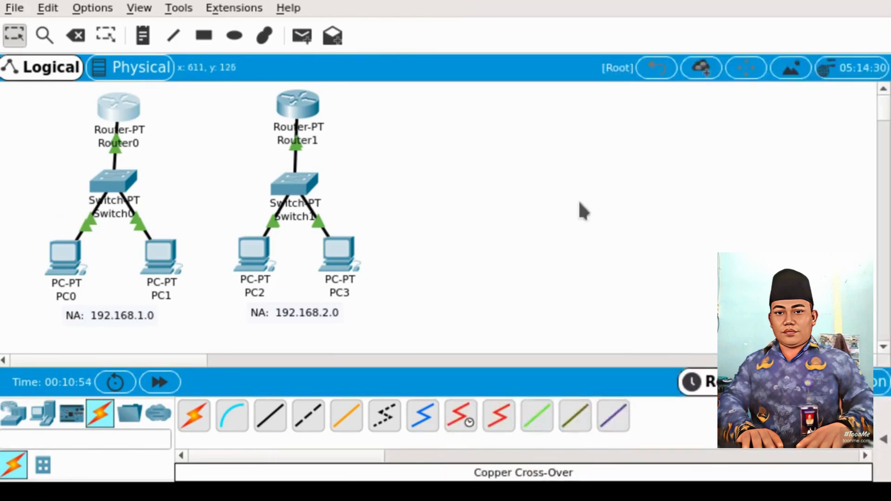
Step: On Router1's CLI, run enable and show ip interface brief, confirming Fa0/0 at 192.168.2.254
{"action": "left_click", "coordinate": [291, 100]}
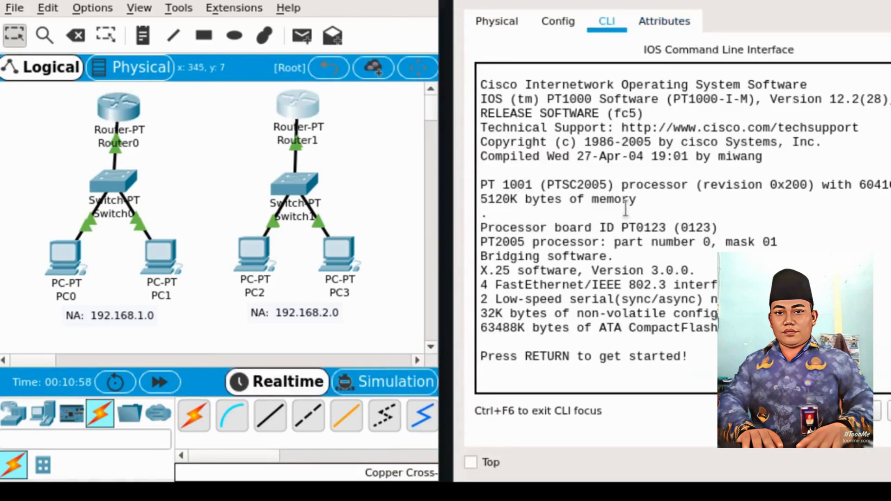
{"action": "key", "text": "Return"}
{"action": "key", "text": "Return"}
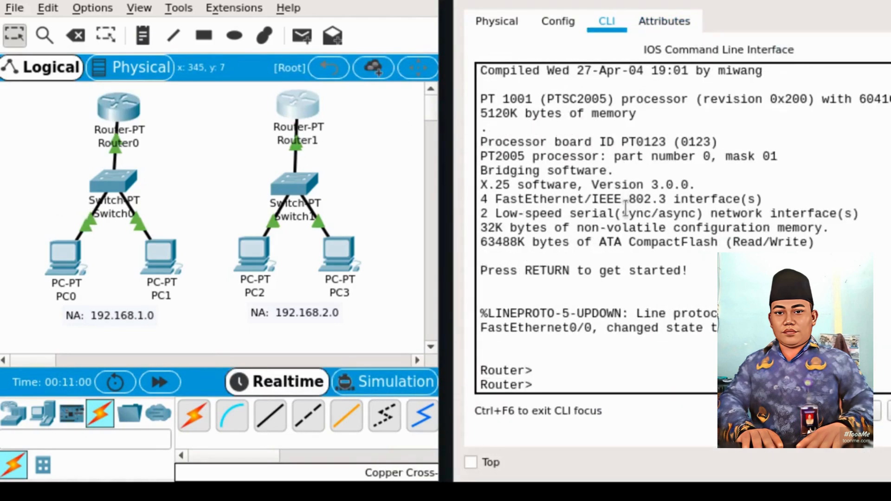
{"action": "type", "text": "enable"}
{"action": "key", "text": "Return"}
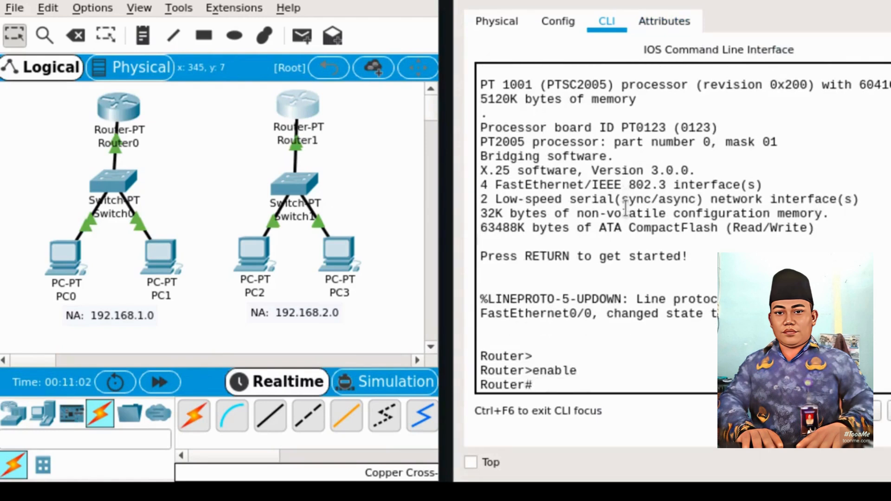
{"action": "type", "text": "show ip interface"}
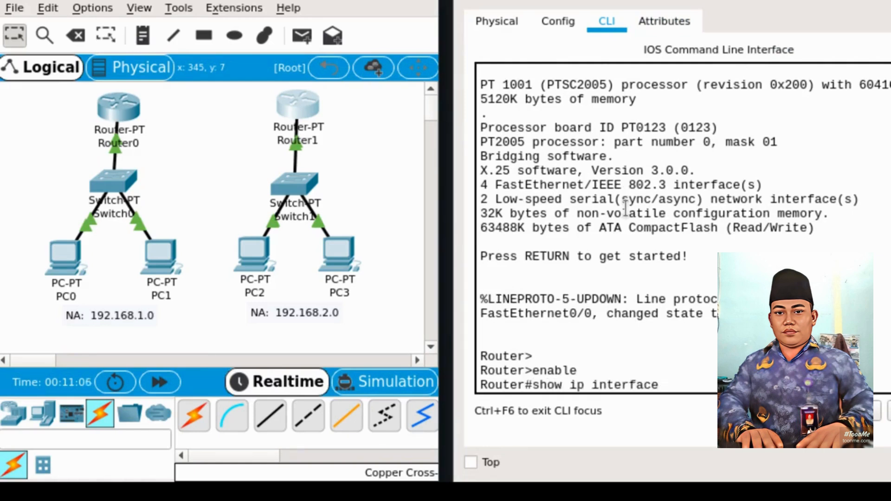
{"action": "type", "text": " brief"}
{"action": "key", "text": "Return"}
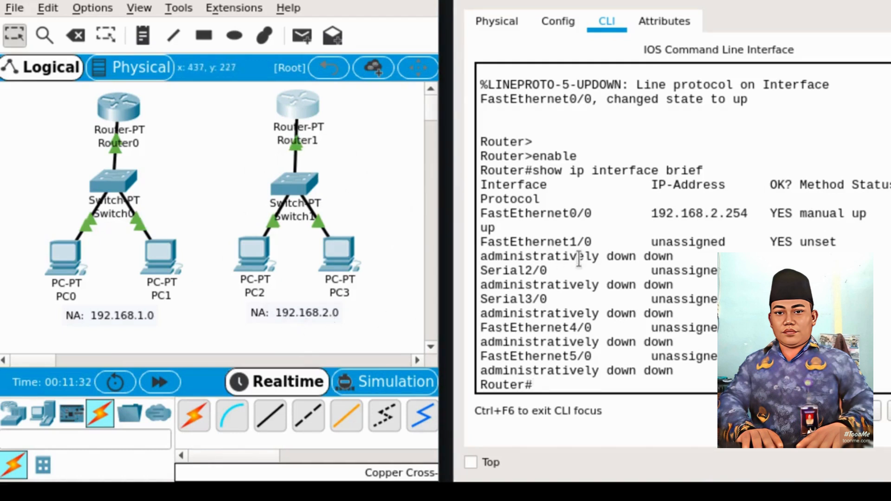
{"action": "key", "text": "alt+F4"}
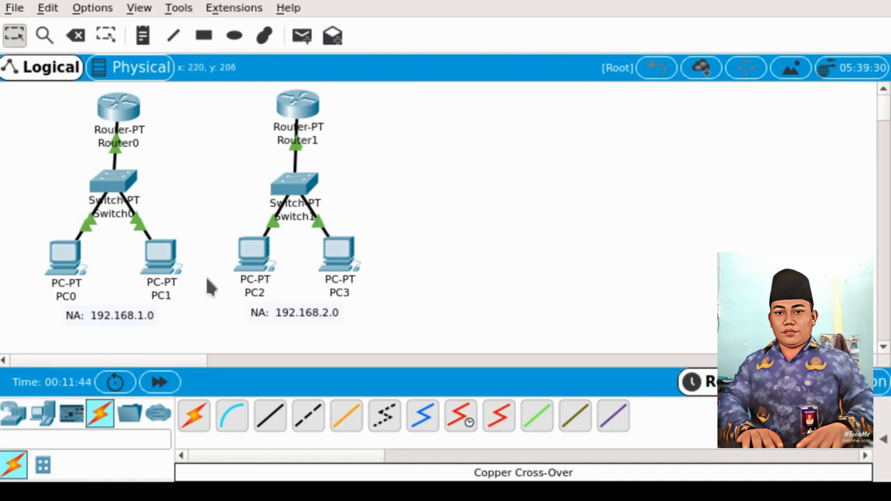
Step: Review PC0's configuration and command line, then close its window
{"action": "left_click", "coordinate": [69, 257]}
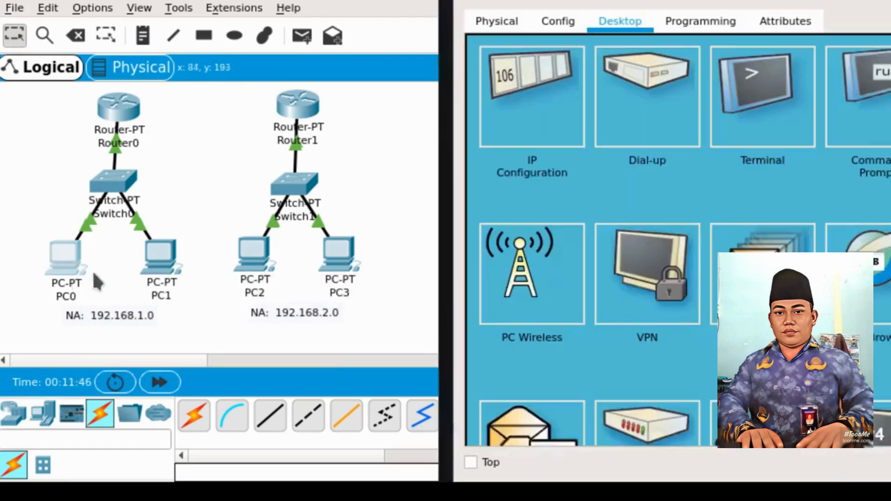
{"action": "left_click", "coordinate": [860, 115]}
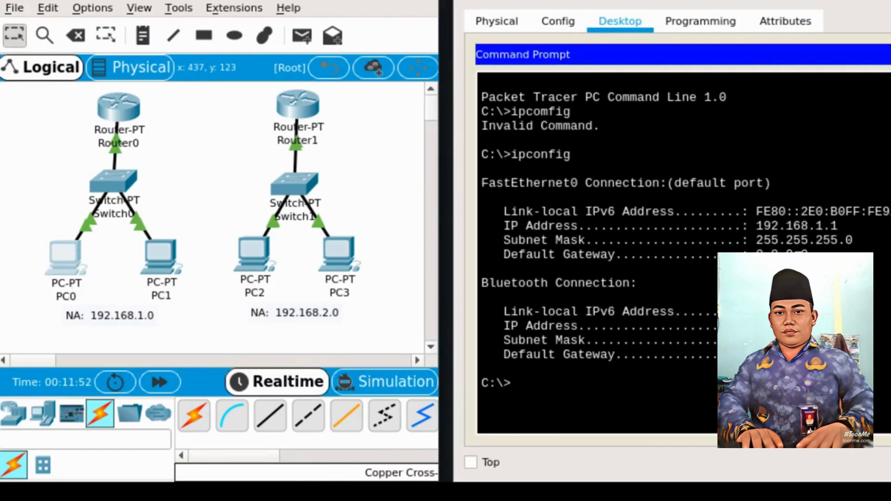
{"action": "left_click", "coordinate": [574, 21]}
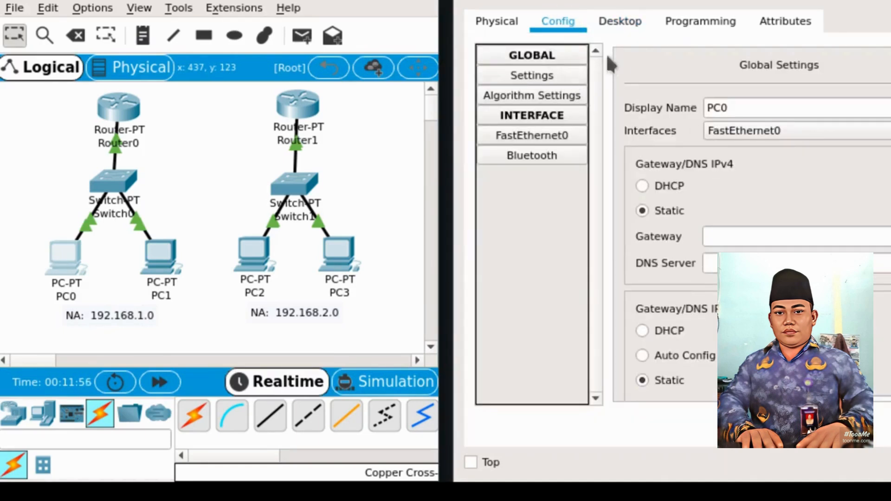
{"action": "left_click", "coordinate": [625, 21]}
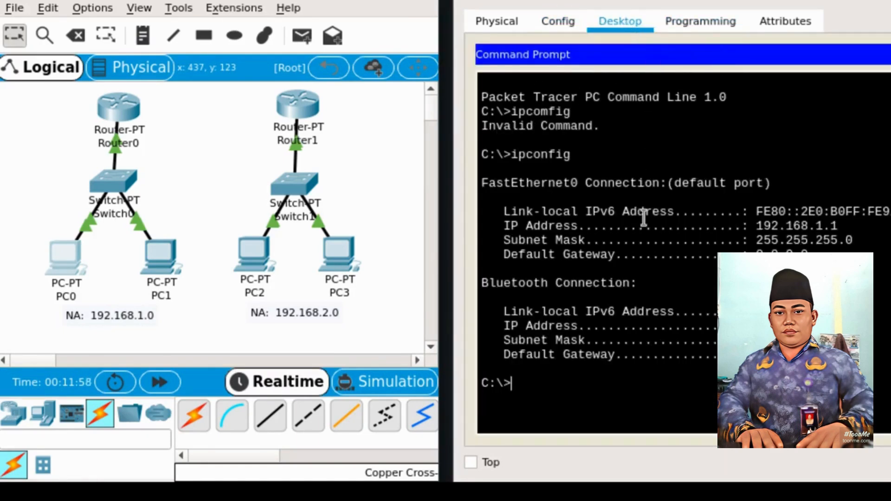
{"action": "key", "text": "alt+F4"}
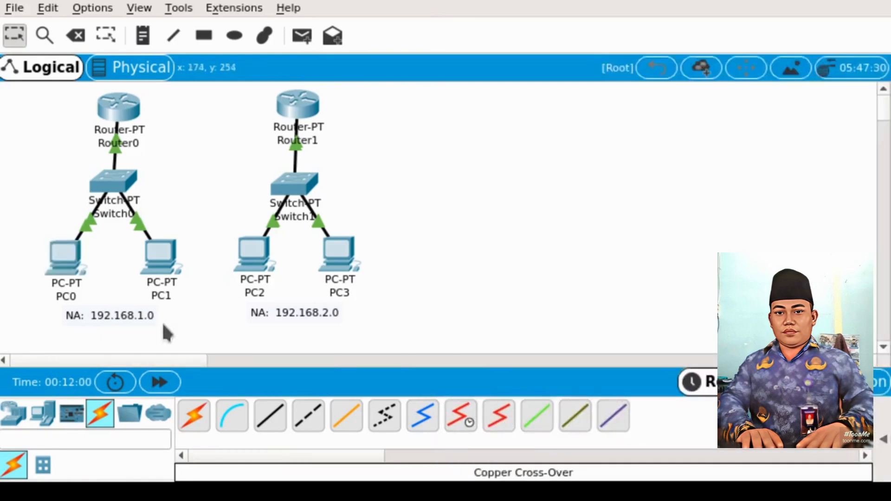
Step: Change PC0's default gateway from 0.0.0.0 to 192.168.1.254 and close its window
{"action": "left_click", "coordinate": [56, 258]}
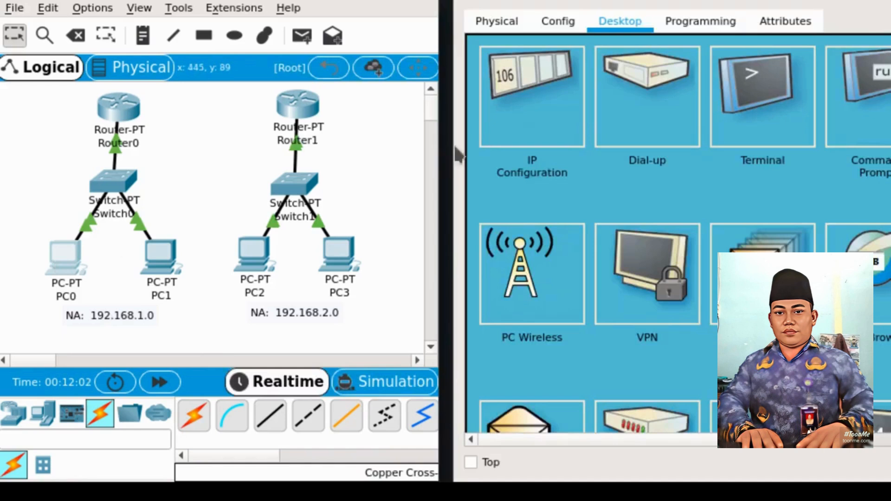
{"action": "left_click", "coordinate": [523, 82]}
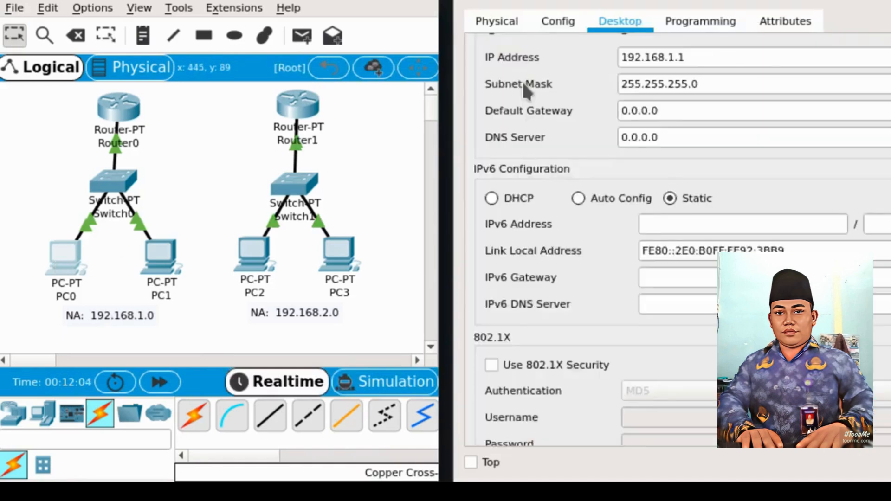
{"action": "left_click", "coordinate": [707, 104]}
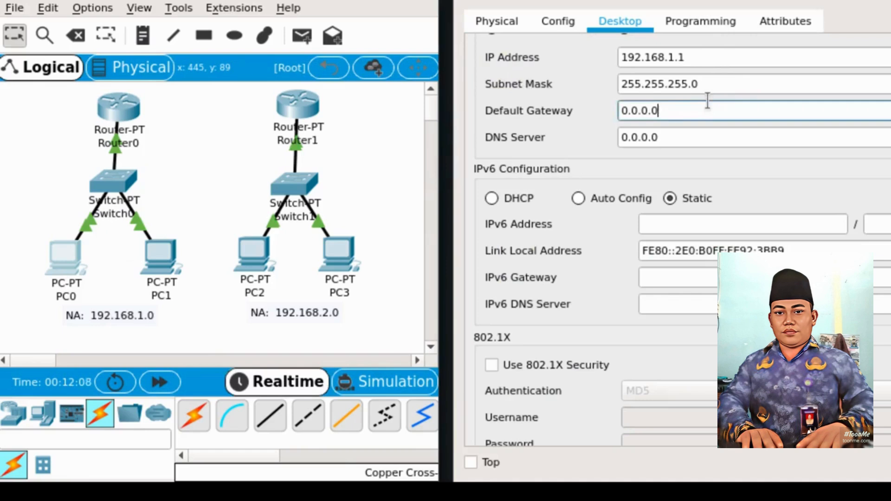
{"action": "key", "text": "BackSpace"}
{"action": "key", "text": "BackSpace"}
{"action": "key", "text": "BackSpace"}
{"action": "key", "text": "BackSpace"}
{"action": "key", "text": "BackSpace"}
{"action": "key", "text": "BackSpace"}
{"action": "key", "text": "BackSpace"}
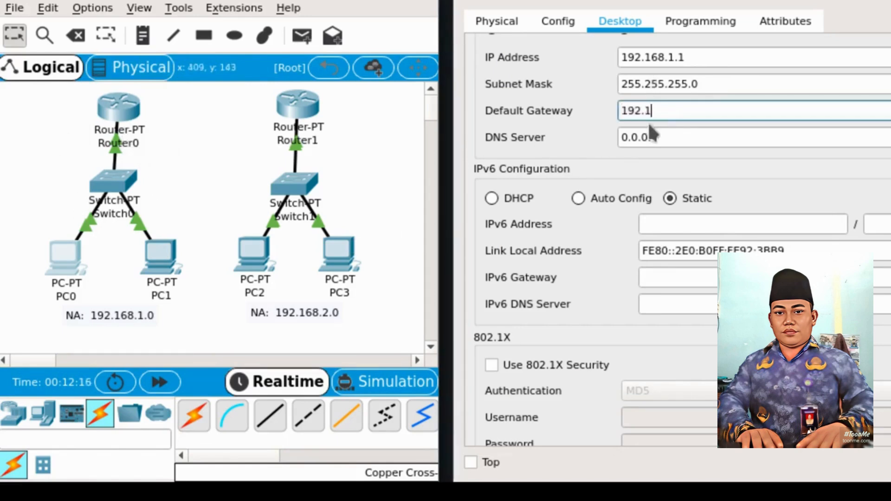
{"action": "type", "text": ".1.254"}
{"action": "left_click", "coordinate": [190, 215]}
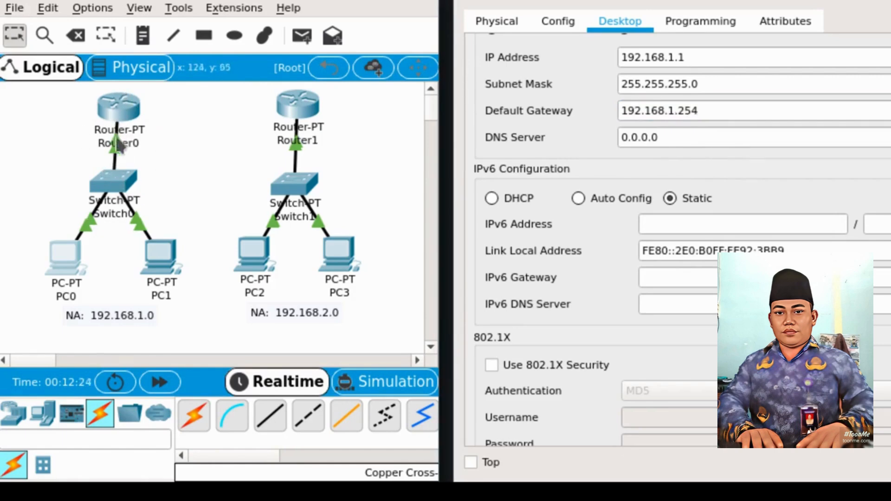
{"action": "left_click", "coordinate": [639, 345]}
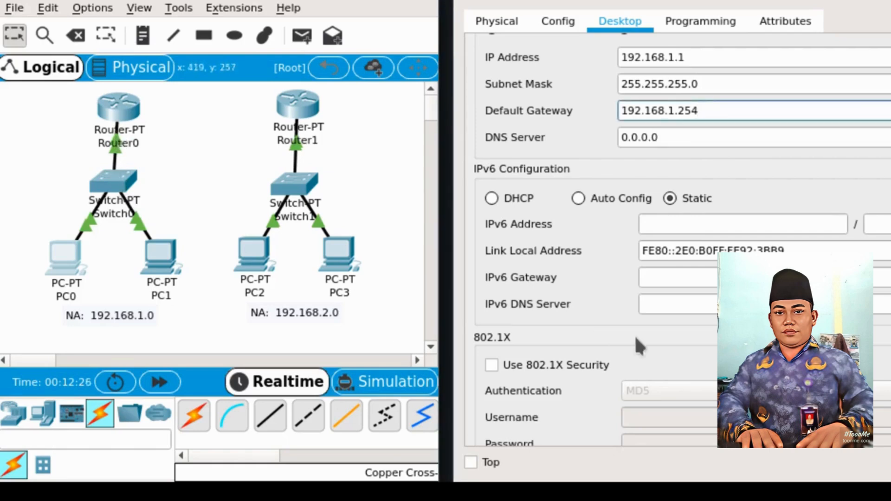
{"action": "key", "text": "alt+F4"}
Step: Replace PC1's default gateway 0.0.0.0 with 192.168.1.254 and close its window
{"action": "left_click", "coordinate": [165, 259]}
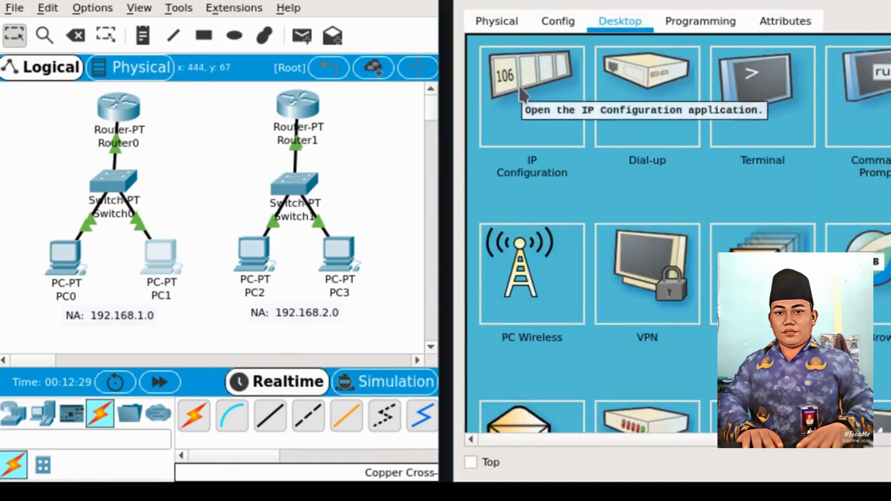
{"action": "left_click", "coordinate": [523, 95]}
{"action": "left_click_drag", "start_coordinate": [674, 110], "coordinate": [593, 102]}
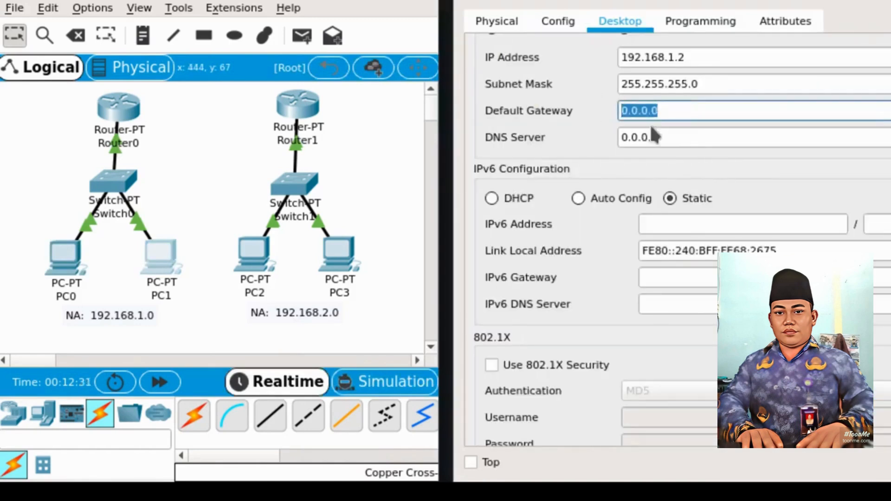
{"action": "type", "text": "192.16"}
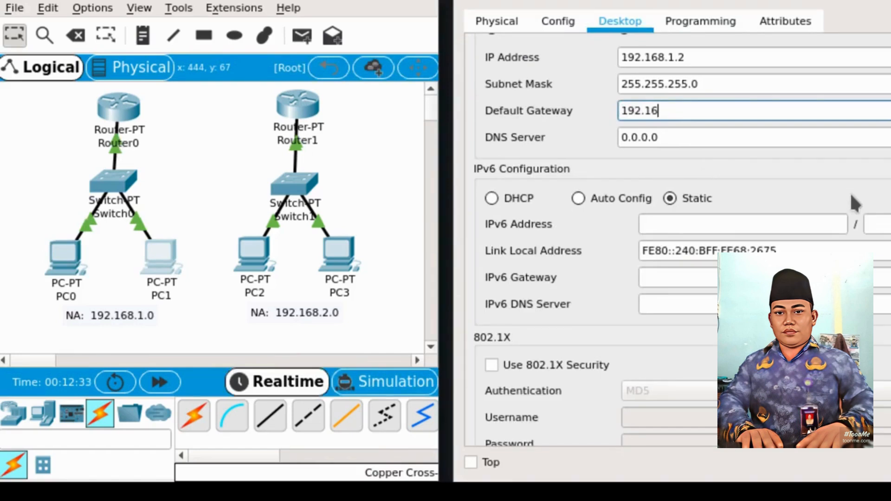
{"action": "type", "text": "8.1.254"}
{"action": "key", "text": "super+shift+q"}
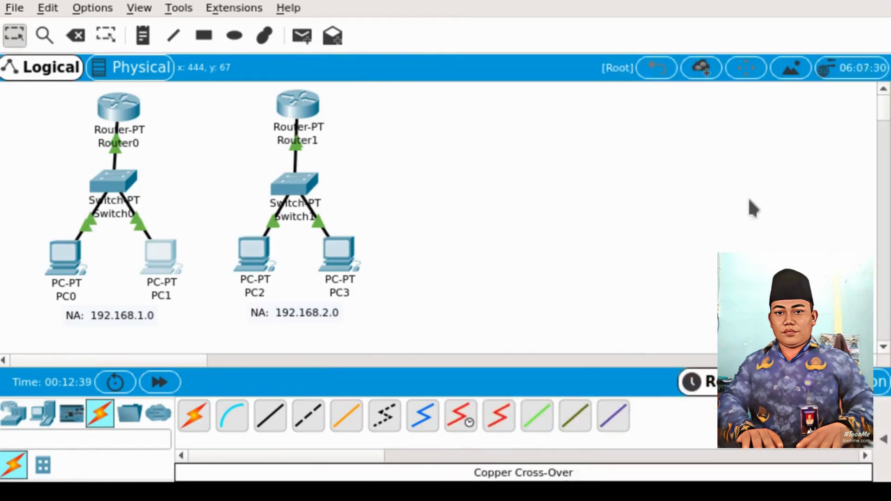
Step: Replace PC2's default gateway 0.0.0.0 with 192.168.2.254 and close its window
{"action": "left_click", "coordinate": [252, 245]}
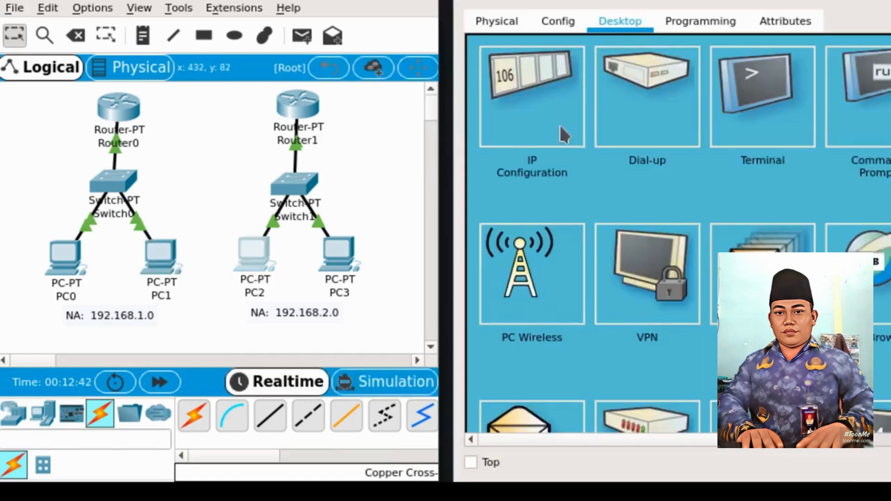
{"action": "left_click", "coordinate": [539, 99]}
{"action": "left_click_drag", "start_coordinate": [699, 107], "coordinate": [584, 115]}
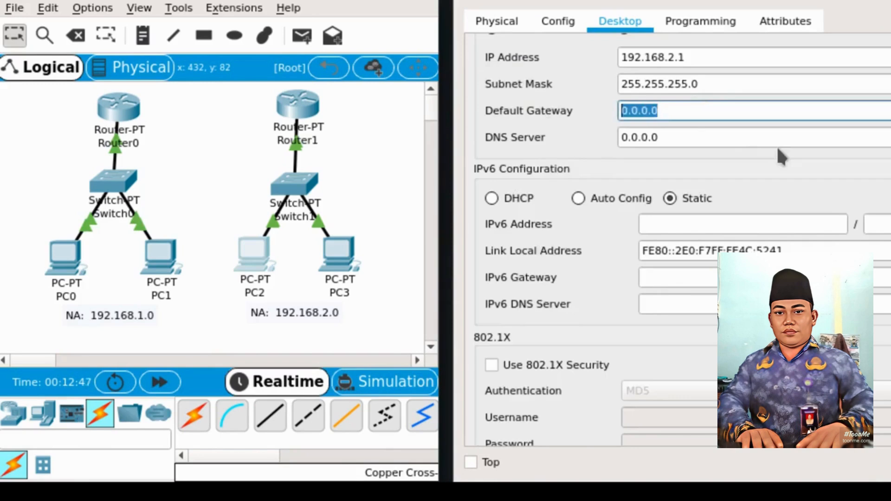
{"action": "type", "text": "192.168"}
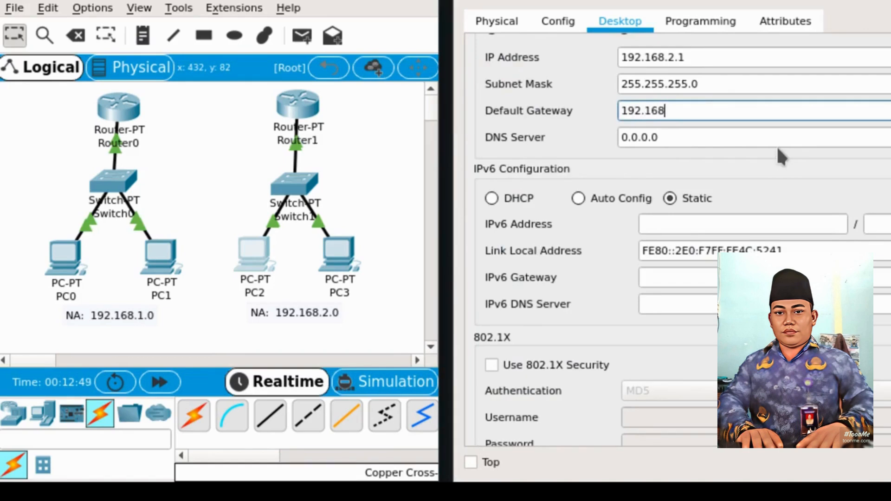
{"action": "type", "text": ".2.254"}
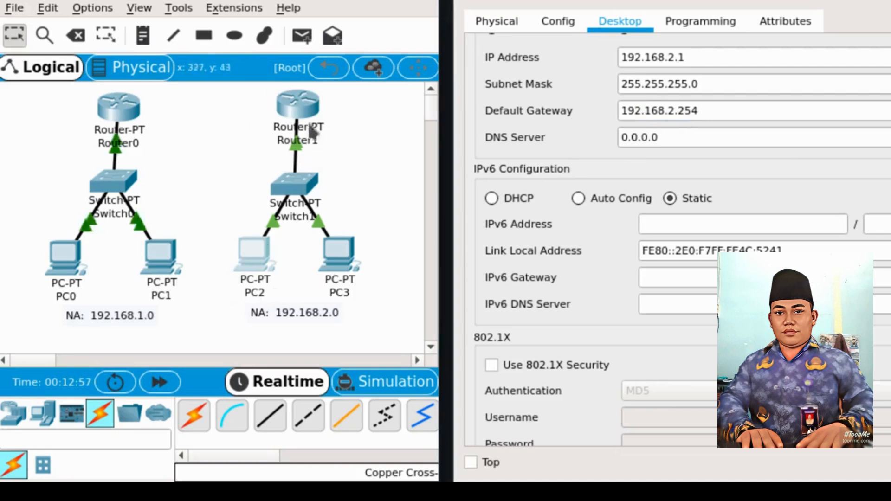
{"action": "left_click", "coordinate": [709, 116]}
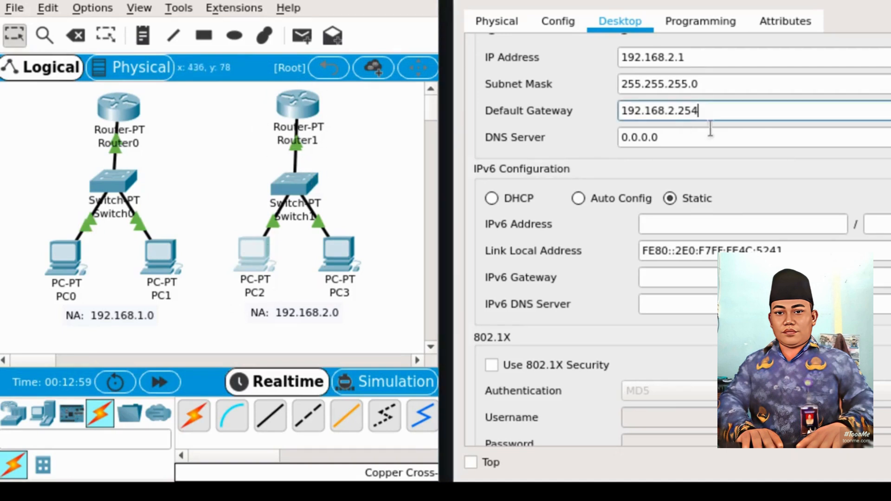
{"action": "key", "text": "super+shift+q"}
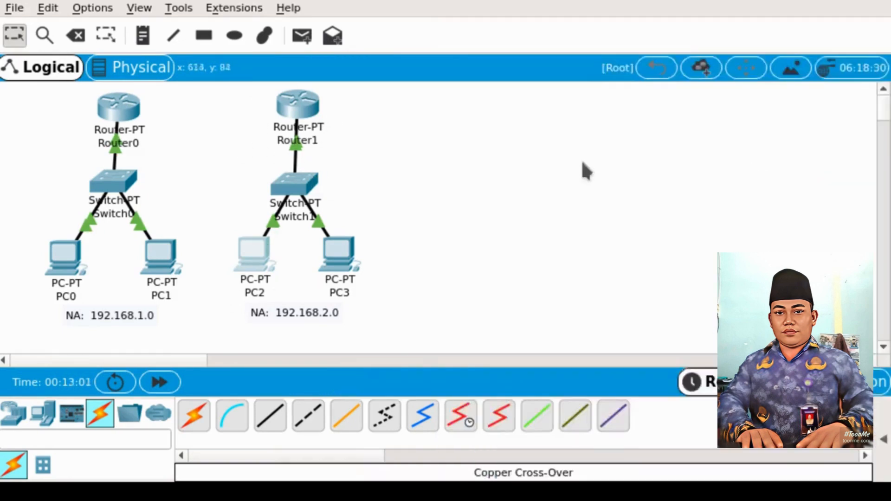
Step: Replace PC3's default gateway 0.0.0.0 with 192.168.2.254 and close its window
{"action": "left_click", "coordinate": [341, 244]}
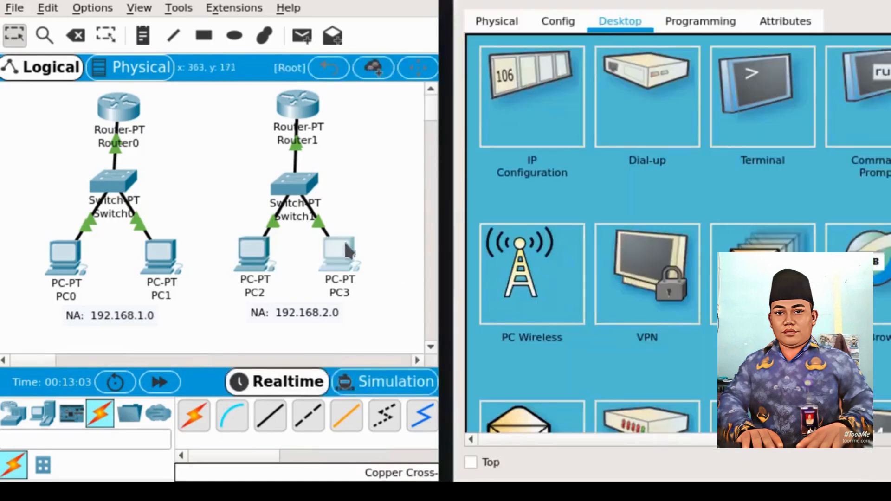
{"action": "left_click", "coordinate": [529, 123]}
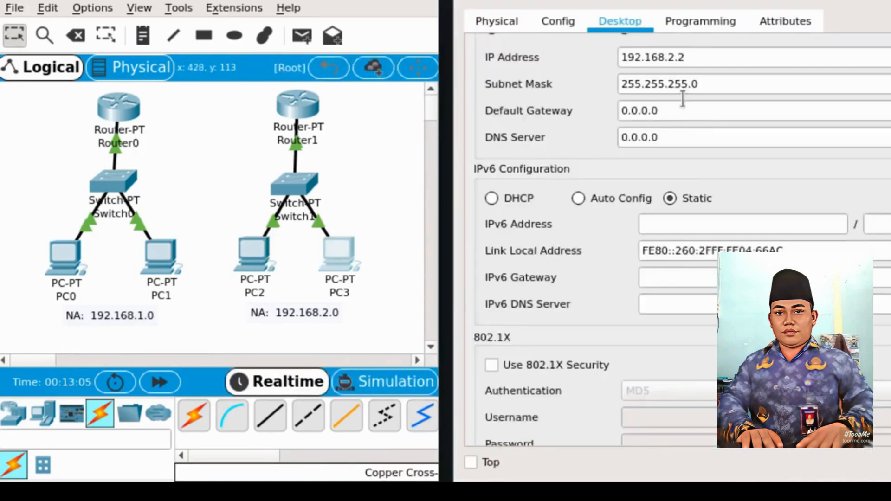
{"action": "left_click_drag", "start_coordinate": [686, 113], "coordinate": [570, 132]}
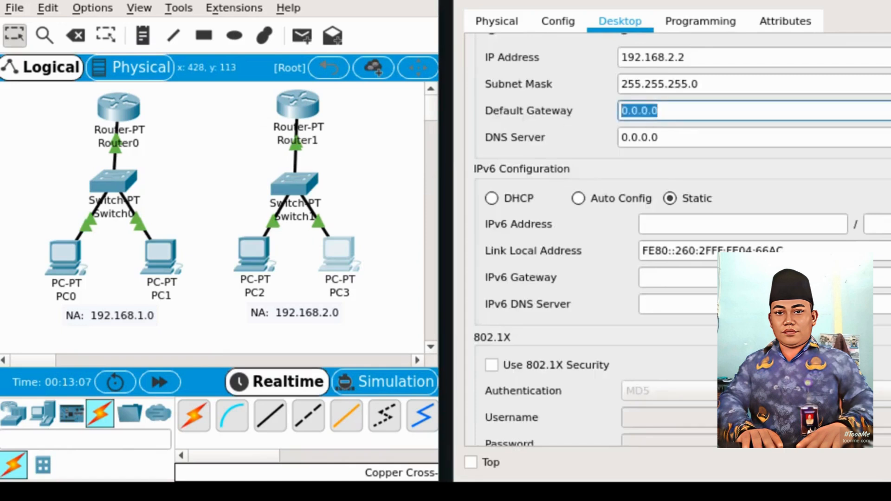
{"action": "type", "text": "192.168"}
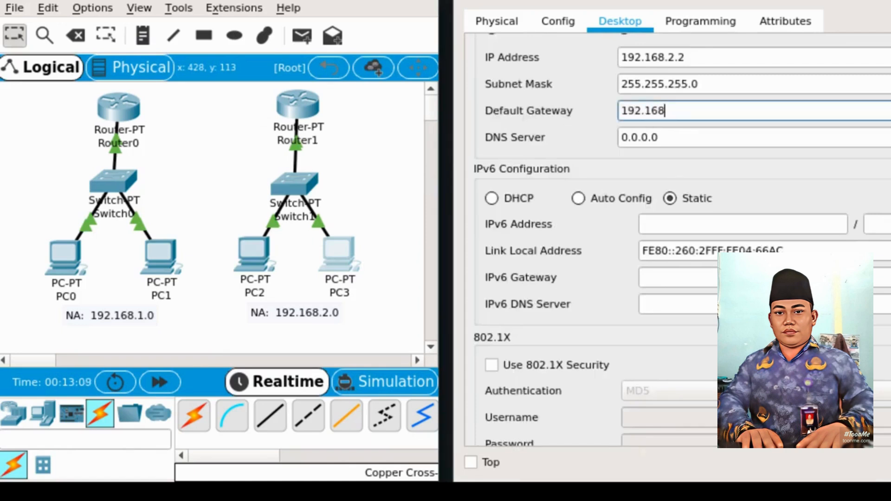
{"action": "type", "text": ".2.254"}
{"action": "key", "text": "super+shift+q"}
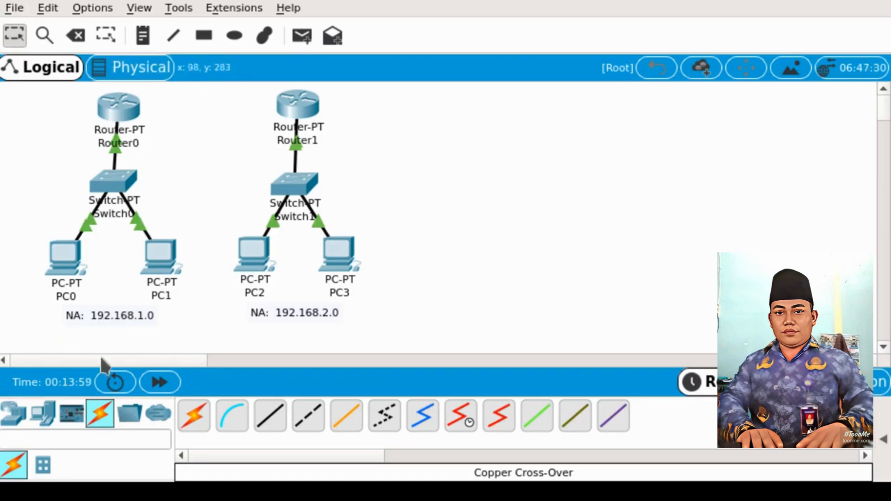
{"action": "left_click", "coordinate": [69, 267]}
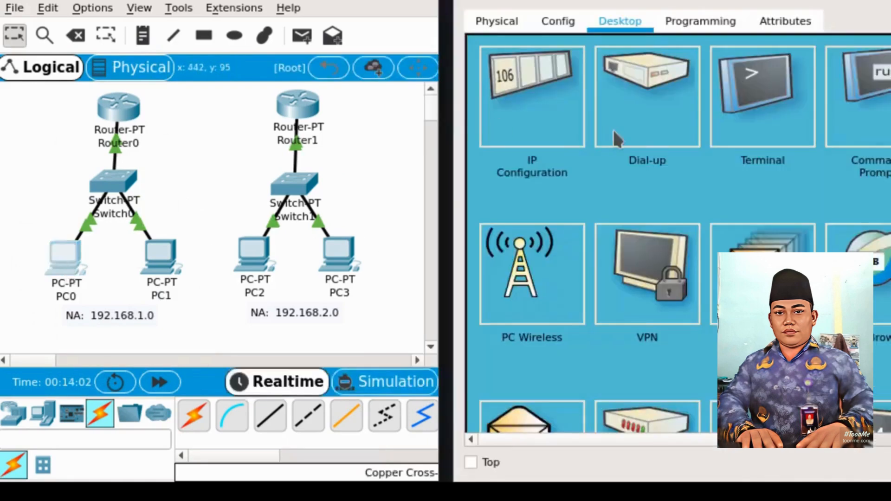
Step: From PC0's command line, ping 192.168.1.2 and then gateway 192.168.1.254
{"action": "left_click", "coordinate": [863, 116]}
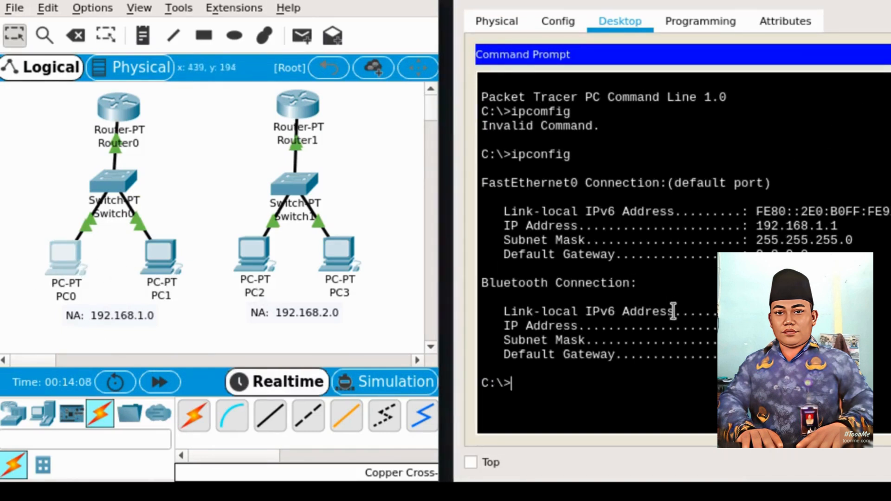
{"action": "type", "text": "ping 192.168."}
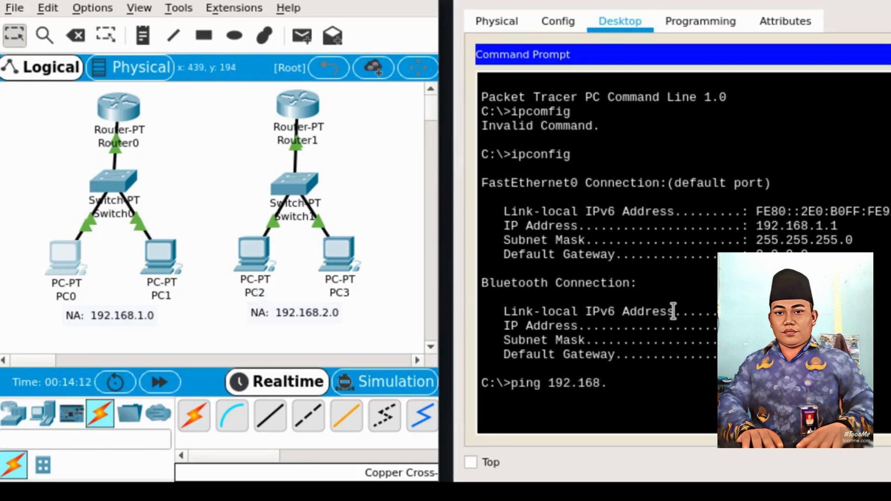
{"action": "type", "text": "1.2"}
{"action": "key", "text": "Return"}
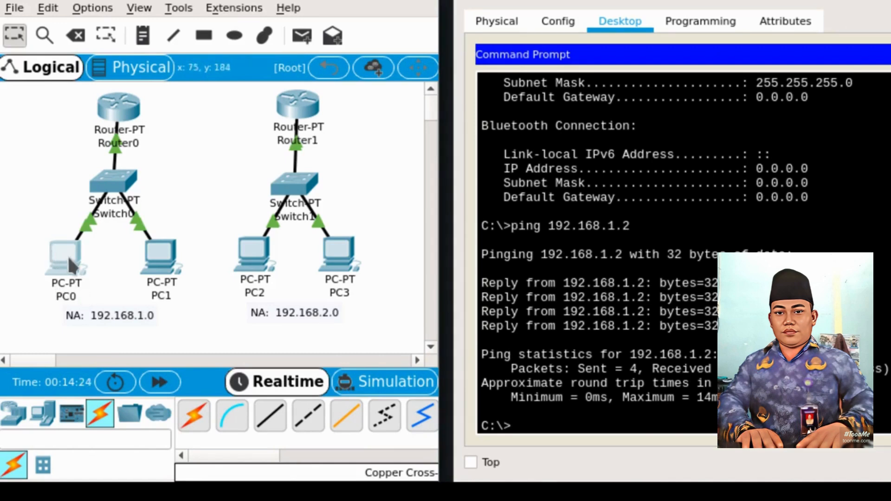
{"action": "left_click", "coordinate": [690, 328]}
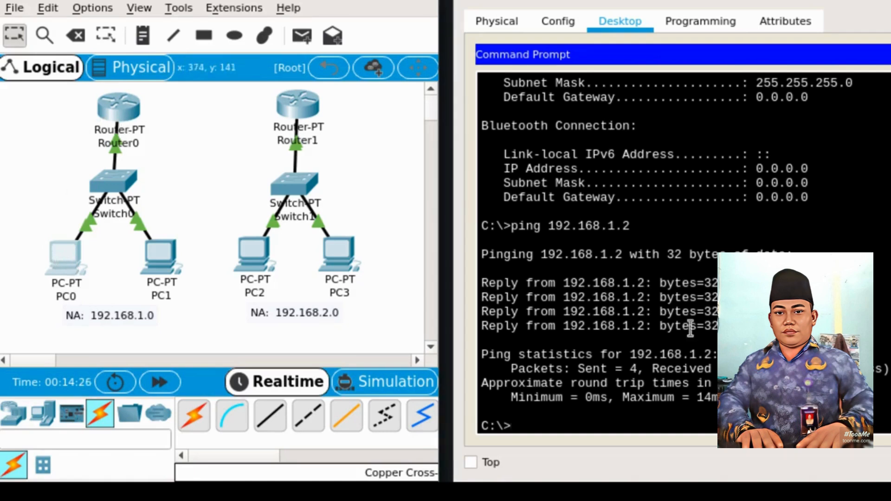
{"action": "type", "text": "ping 192.168."}
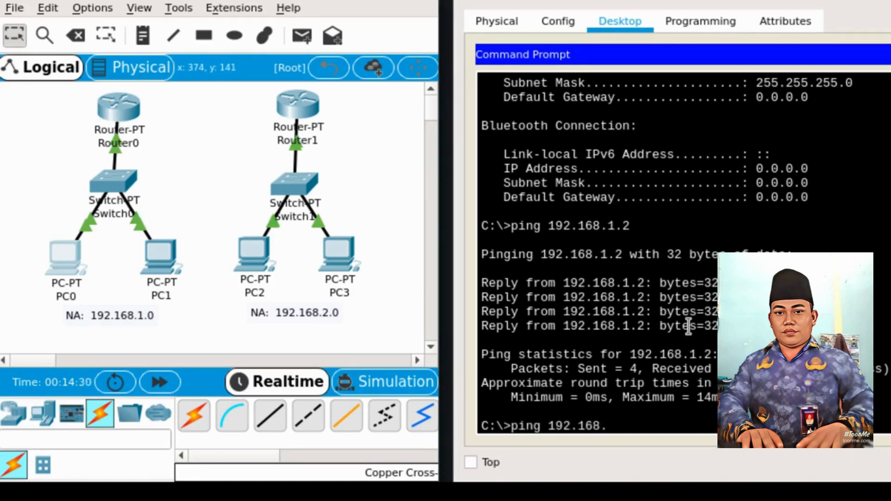
{"action": "type", "text": "1.254"}
{"action": "key", "text": "Return"}
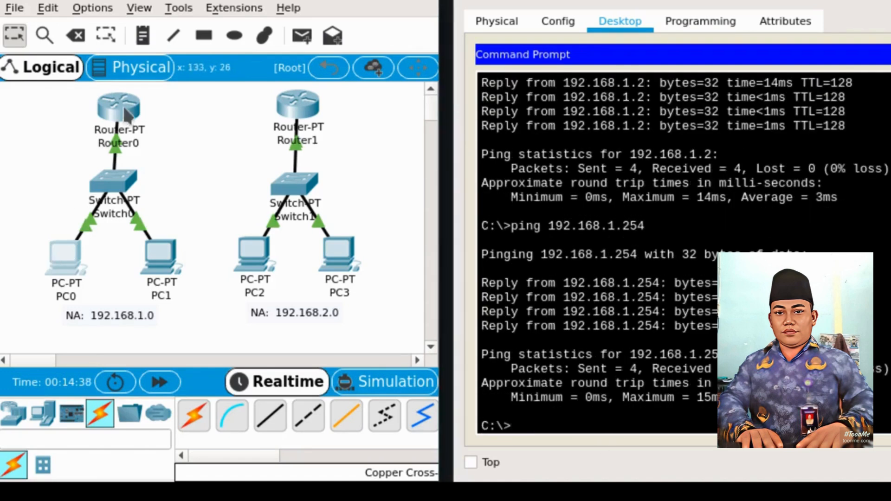
Step: Close PC0's command prompt and open Router0's configuration window
{"action": "mouse_move", "coordinate": [128, 118]}
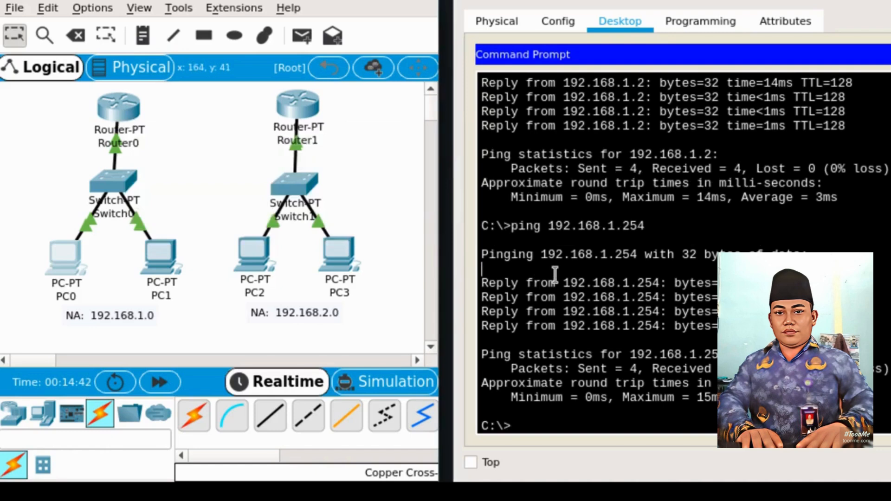
{"action": "key", "text": "alt+F4"}
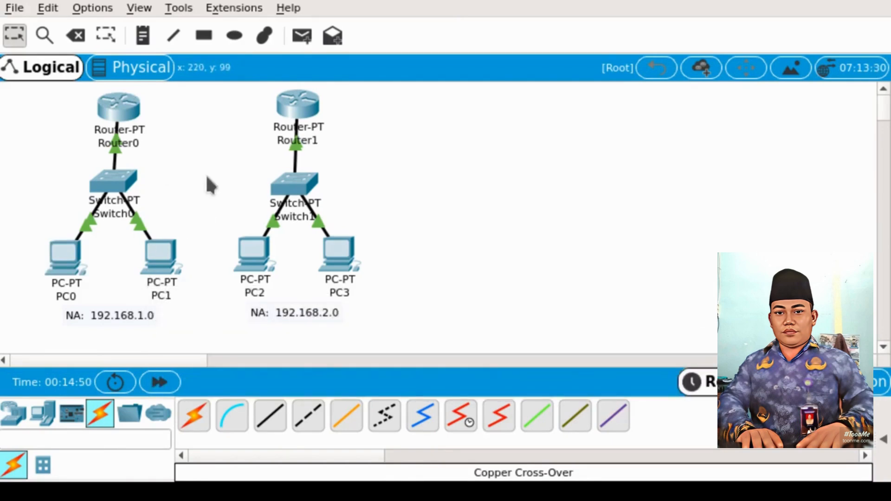
{"action": "left_click", "coordinate": [124, 116]}
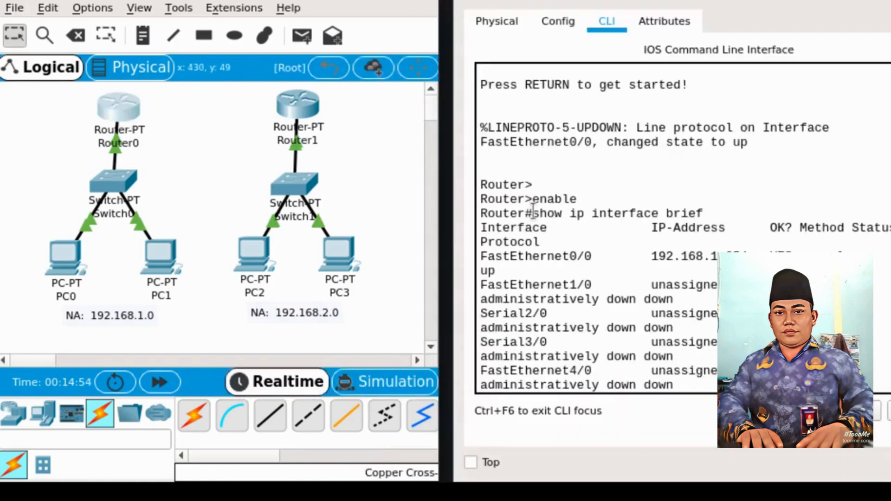
Step: Ping 192.168.1.2 from Router0's CLI, getting 4 of 5 replies, then close the window
{"action": "scroll", "coordinate": [665, 188], "scroll_direction": "down", "scroll_amount": 2}
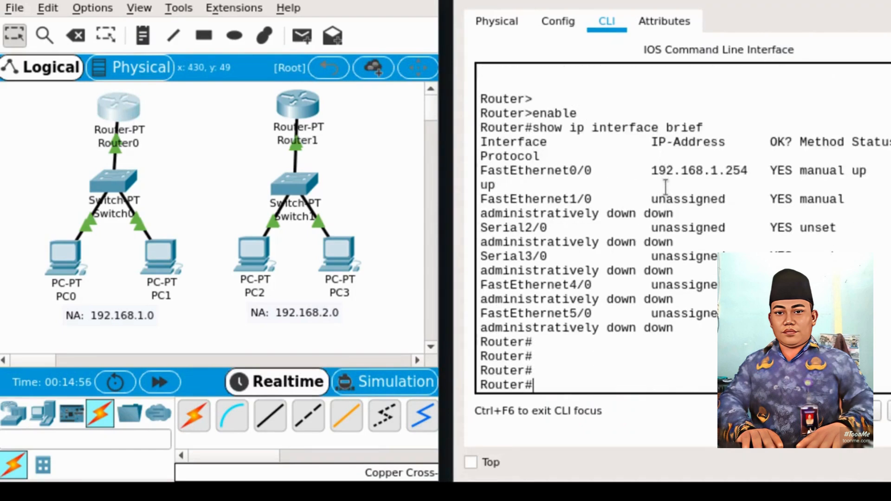
{"action": "type", "text": "ping 192.16"}
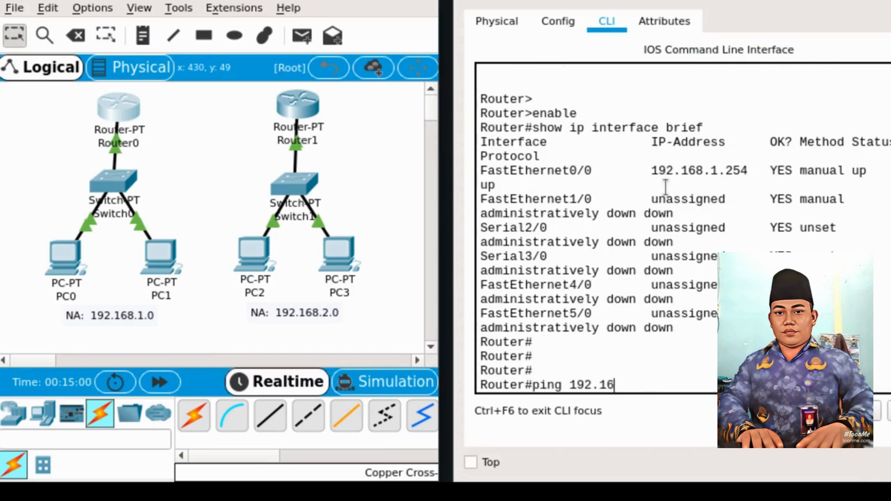
{"action": "type", "text": "8.1.2"}
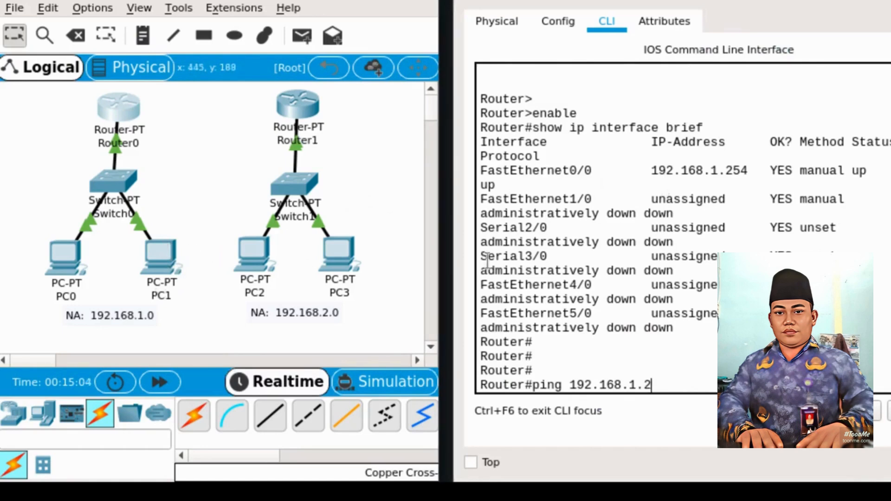
{"action": "key", "text": "Return"}
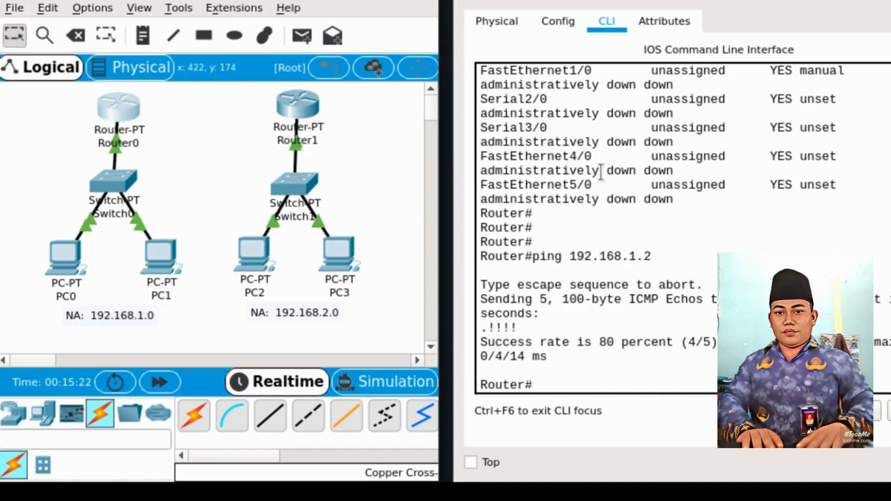
{"action": "key", "text": "alt+F4"}
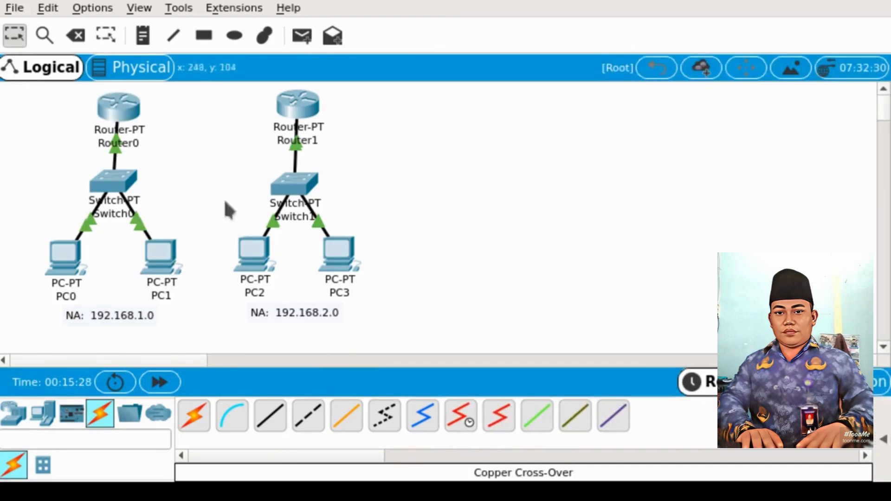
Step: From Router1's CLI, ping 192.168.2.1 and 192.168.2.2, then close its window
{"action": "left_click", "coordinate": [297, 110]}
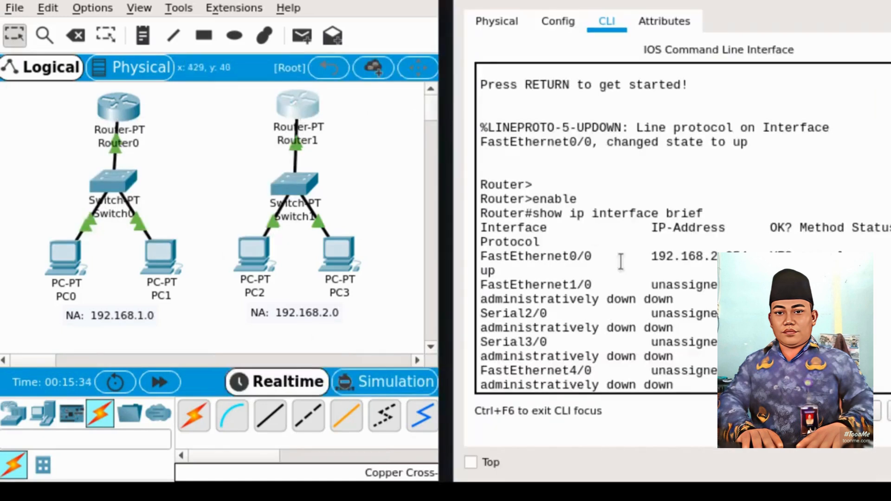
{"action": "type", "text": "pi"}
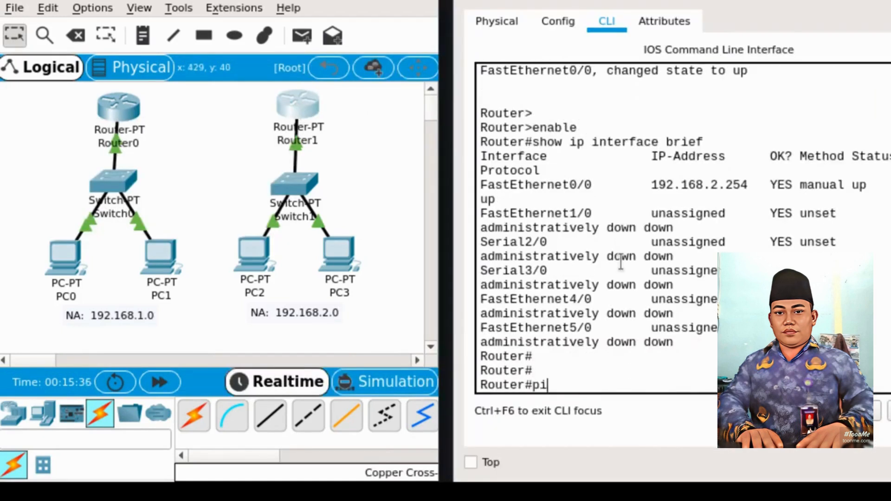
{"action": "type", "text": "ng 192.1"}
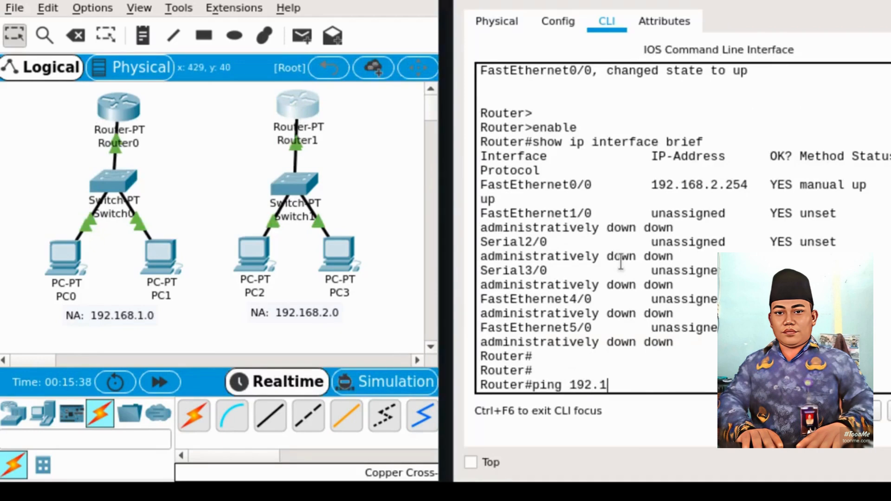
{"action": "type", "text": "68.2.1"}
{"action": "key", "text": "Return"}
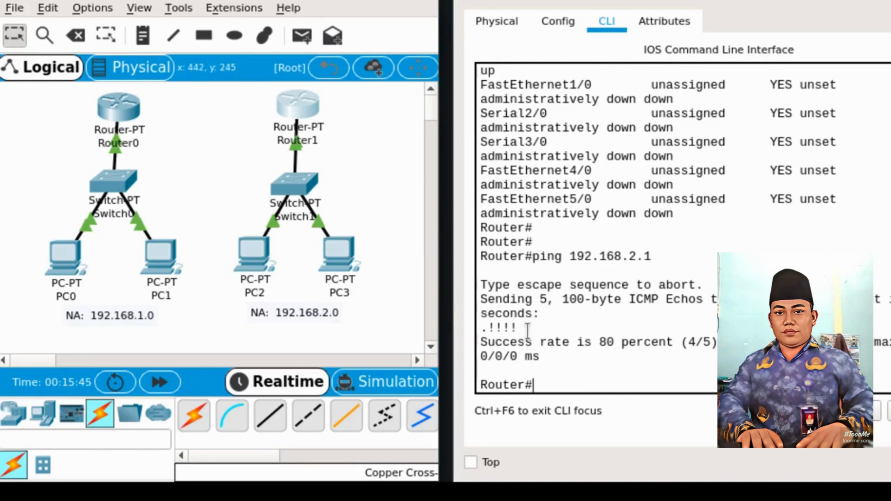
{"action": "type", "text": "ping 192.168."}
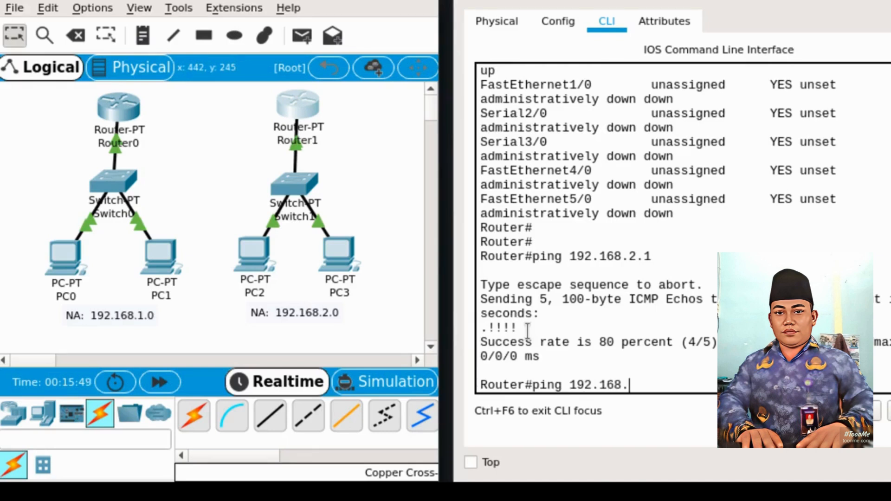
{"action": "type", "text": "2.2"}
{"action": "key", "text": "Return"}
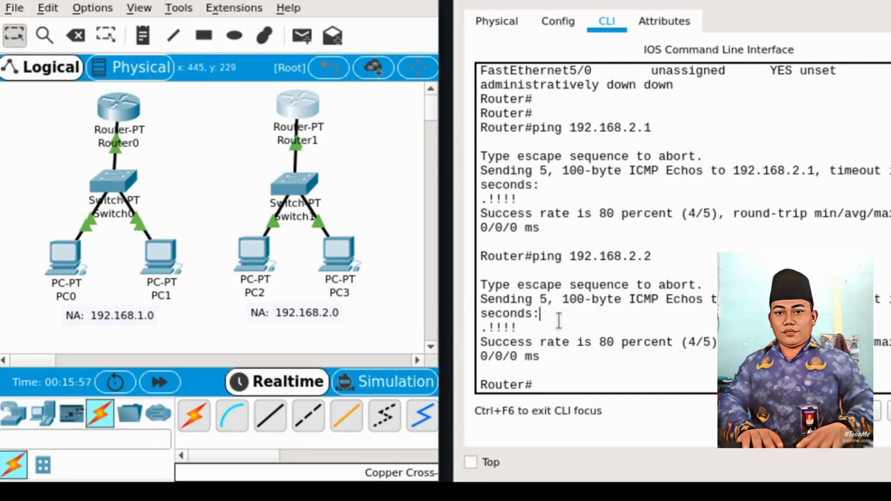
{"action": "key", "text": "super+shift+q"}
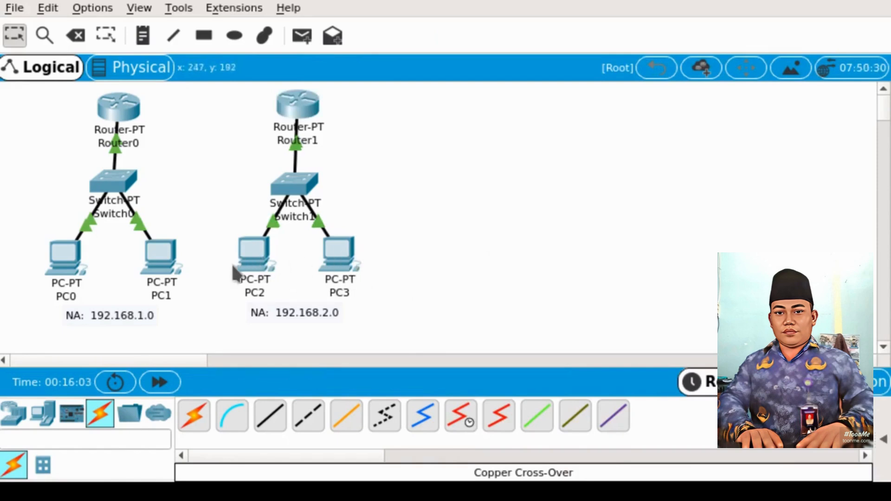
Step: Ping 192.168.2.1 from PC3's command prompt
{"action": "left_click", "coordinate": [347, 258]}
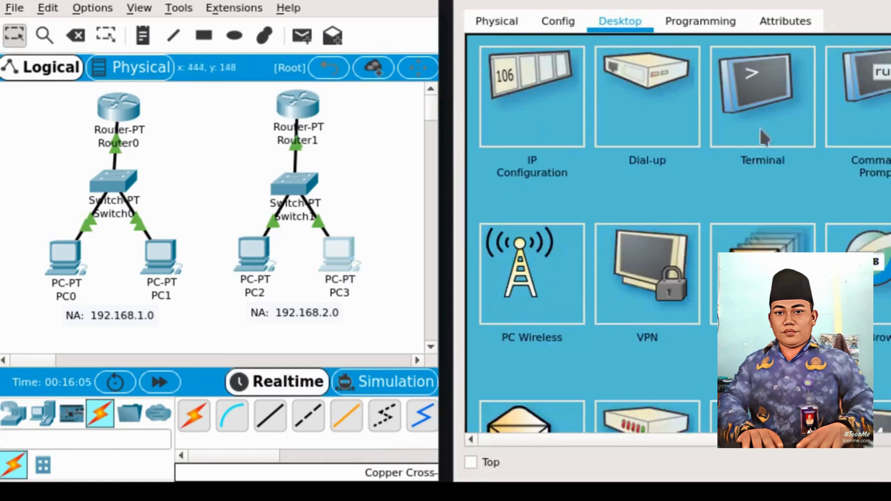
{"action": "left_click", "coordinate": [865, 106]}
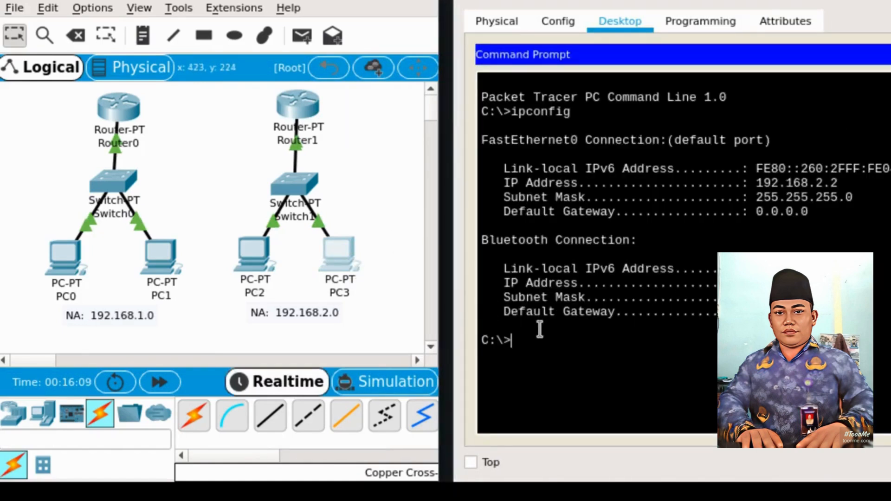
{"action": "type", "text": "ping 192.168.2.1"}
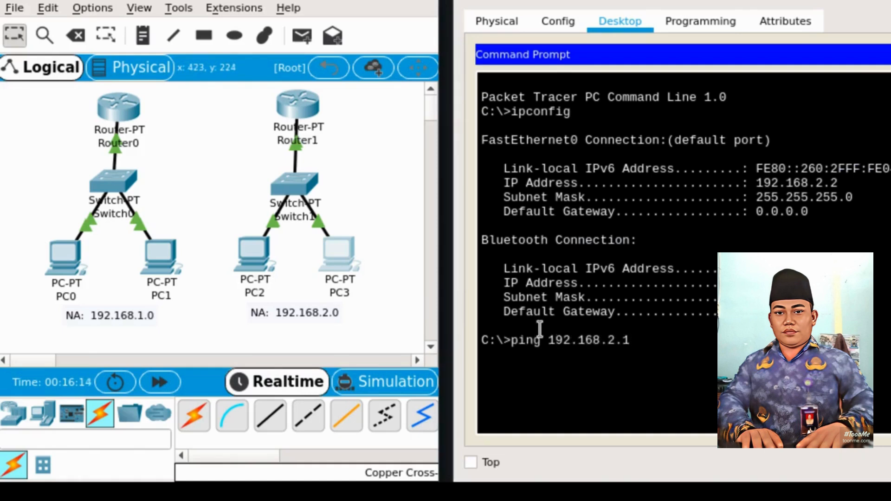
{"action": "key", "text": "Return"}
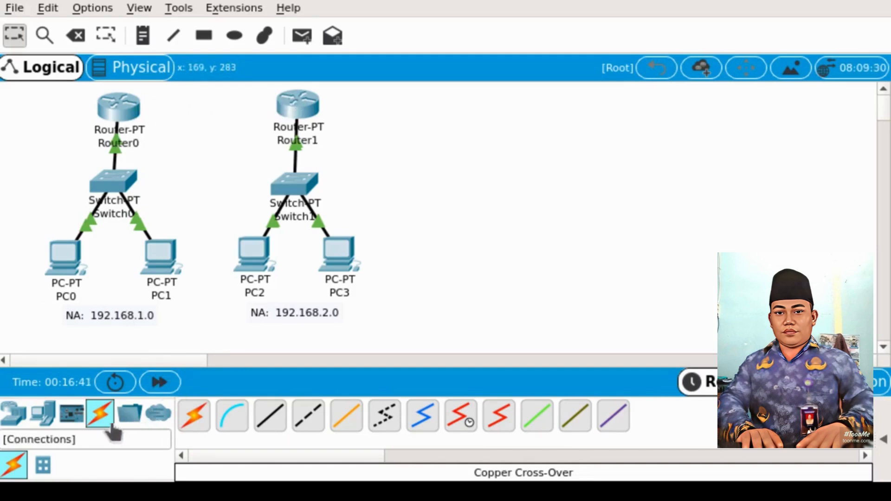
Step: Connect Router0 FastEthernet1/0 to Router1 FastEthernet1/0 with a copper cross-over cable
{"action": "left_click", "coordinate": [301, 422]}
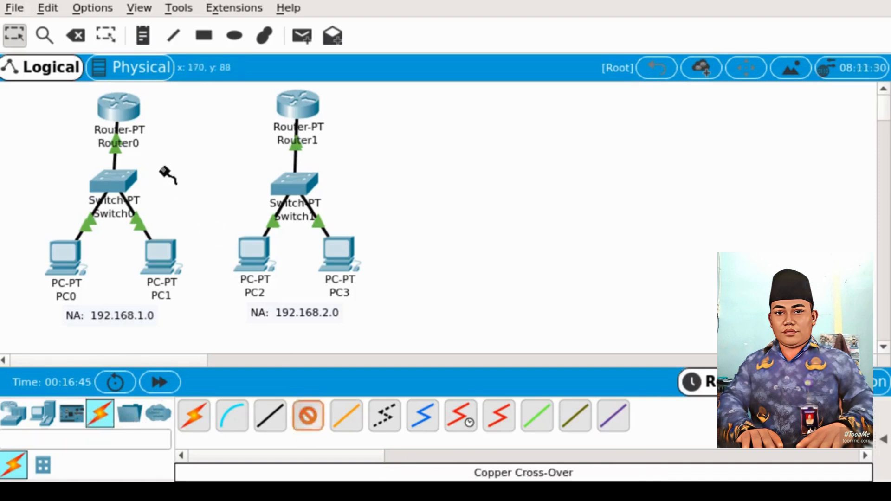
{"action": "left_click", "coordinate": [130, 115]}
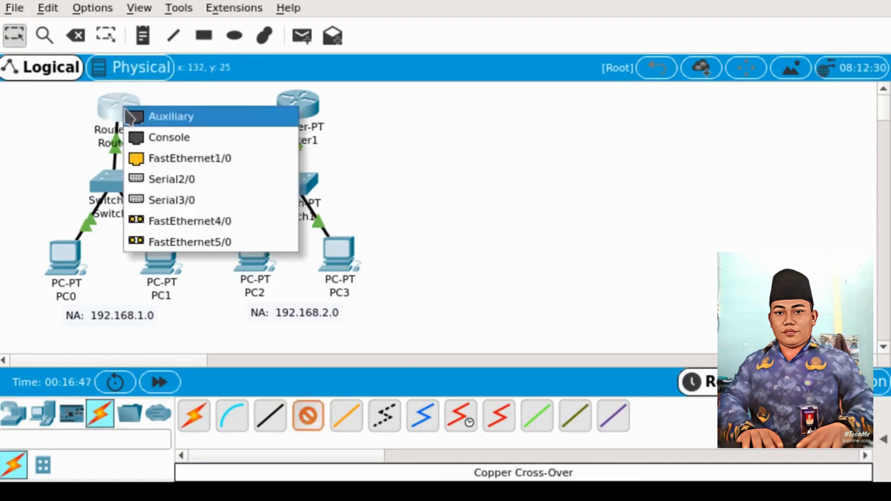
{"action": "left_click", "coordinate": [207, 160]}
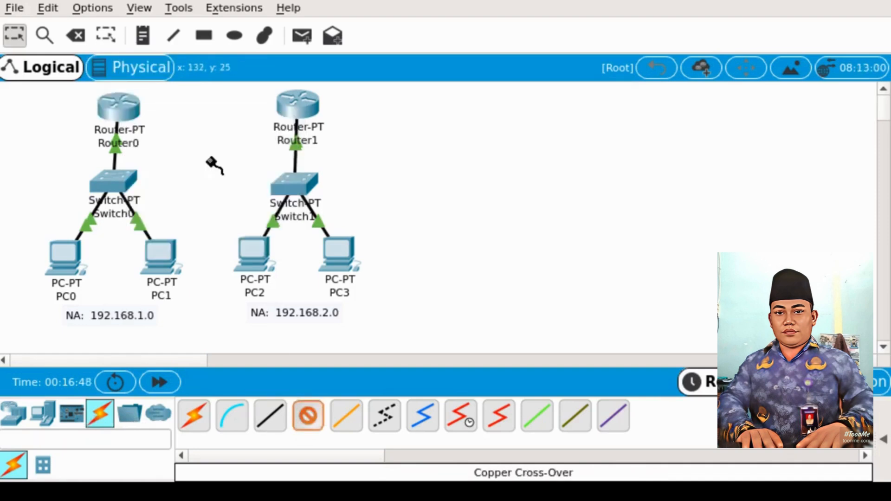
{"action": "left_click", "coordinate": [293, 110]}
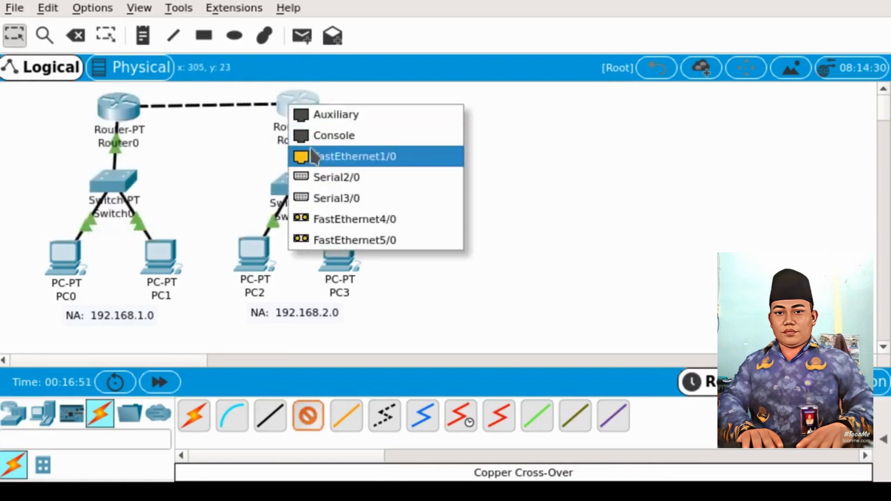
{"action": "left_click", "coordinate": [317, 157]}
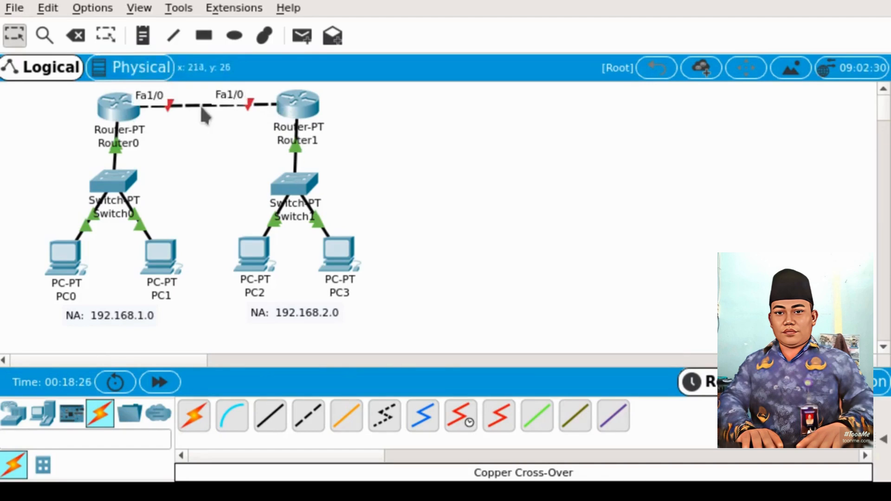
{"action": "left_click", "coordinate": [149, 40]}
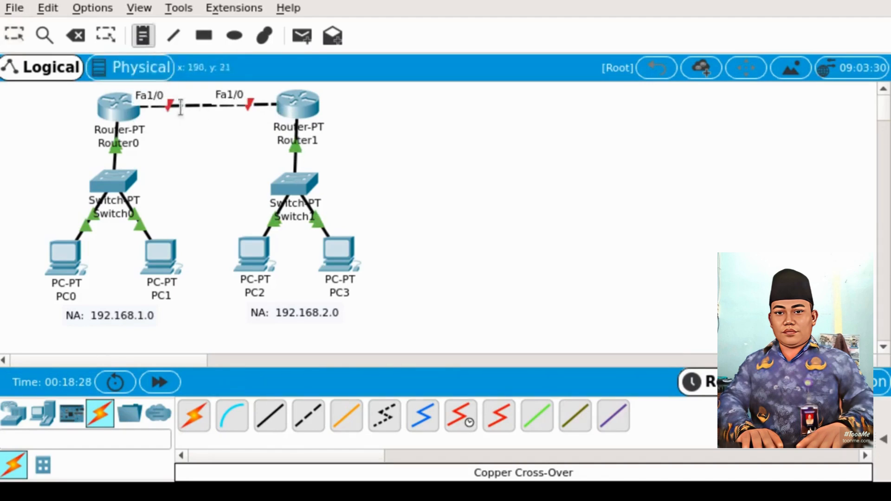
Step: Add the note 'NA: 192.168.10.0' and position it just beneath the router-to-router link
{"action": "left_click", "coordinate": [157, 128]}
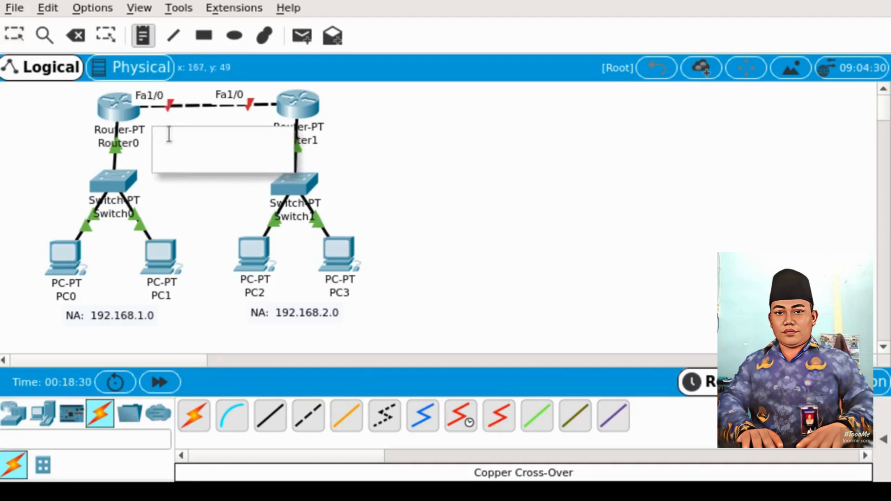
{"action": "type", "text": "NA:"}
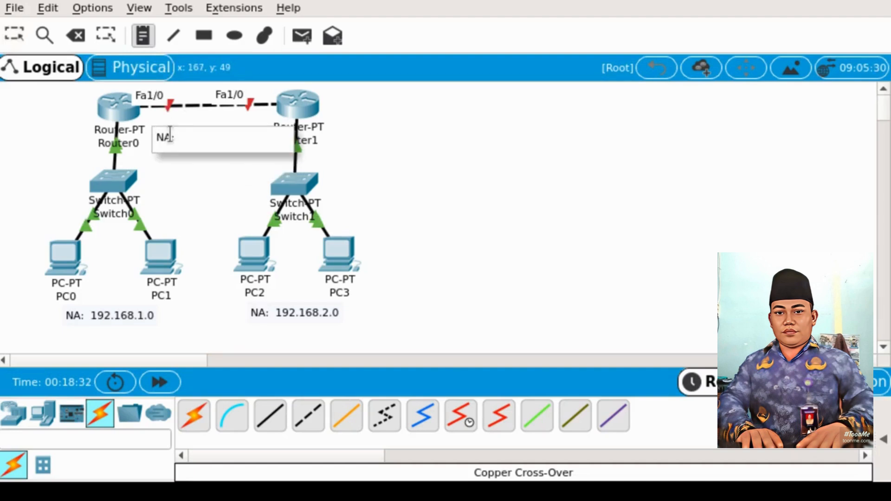
{"action": "type", "text": "  192."}
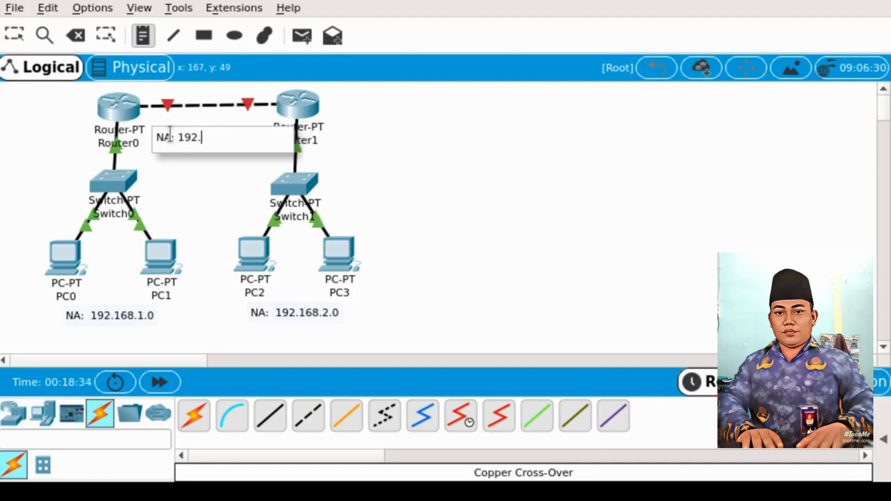
{"action": "type", "text": "168.10.0"}
{"action": "key", "text": "Escape"}
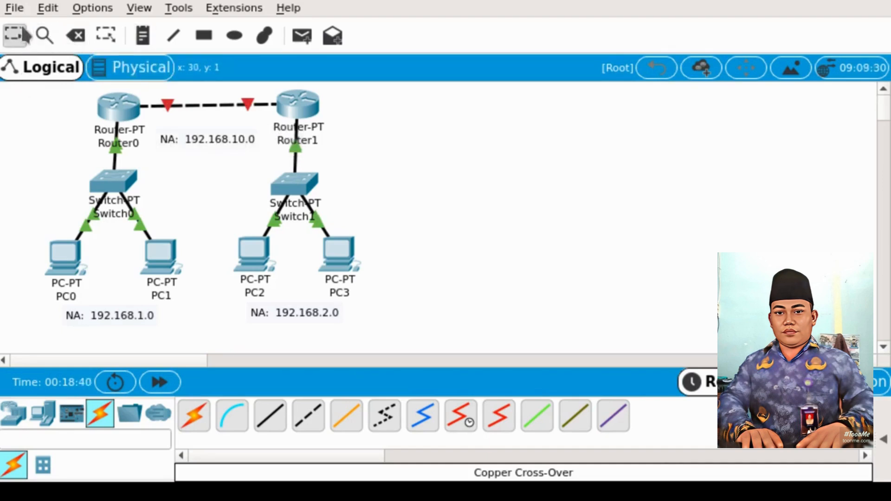
{"action": "left_click_drag", "start_coordinate": [205, 144], "coordinate": [205, 129]}
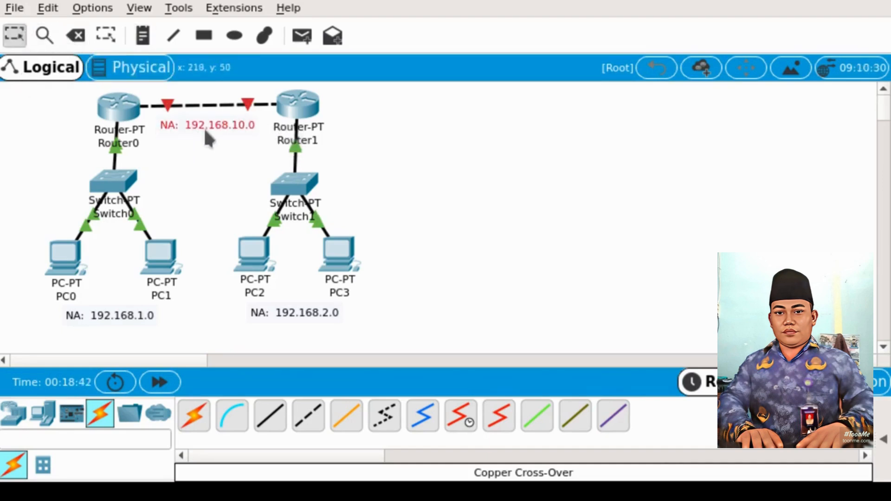
{"action": "left_click", "coordinate": [212, 156]}
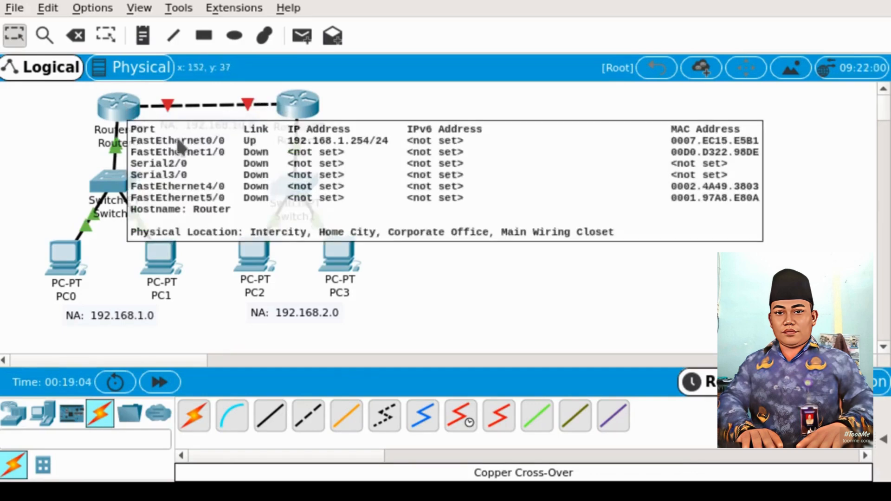
Step: On Router0, give interface fa1/0 address 192.168.10.1 255.255.255.0 and enable it with no shutdown
{"action": "left_click", "coordinate": [118, 106]}
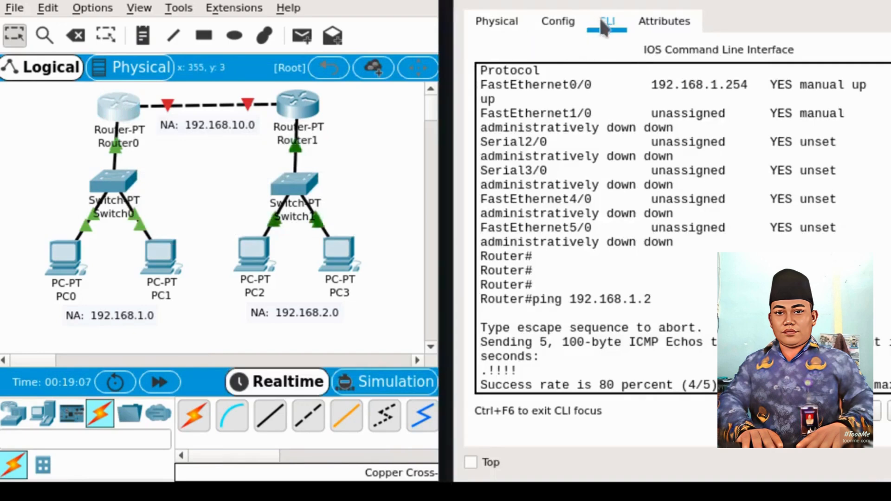
{"action": "scroll", "coordinate": [668, 253], "scroll_direction": "down", "scroll_amount": 2}
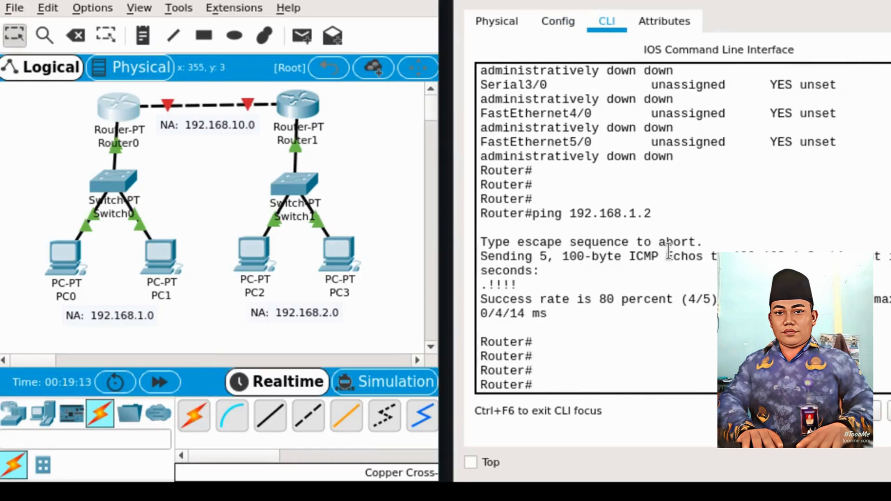
{"action": "type", "text": "configure te"}
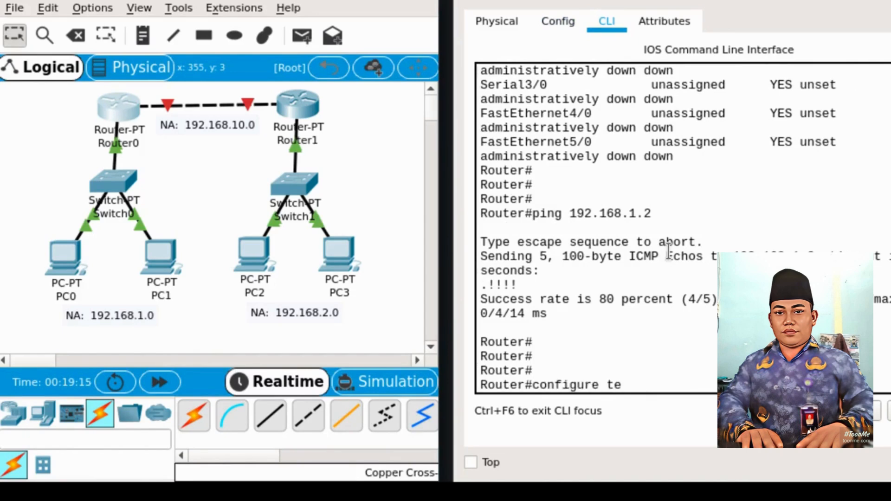
{"action": "type", "text": "rminal"}
{"action": "key", "text": "Return"}
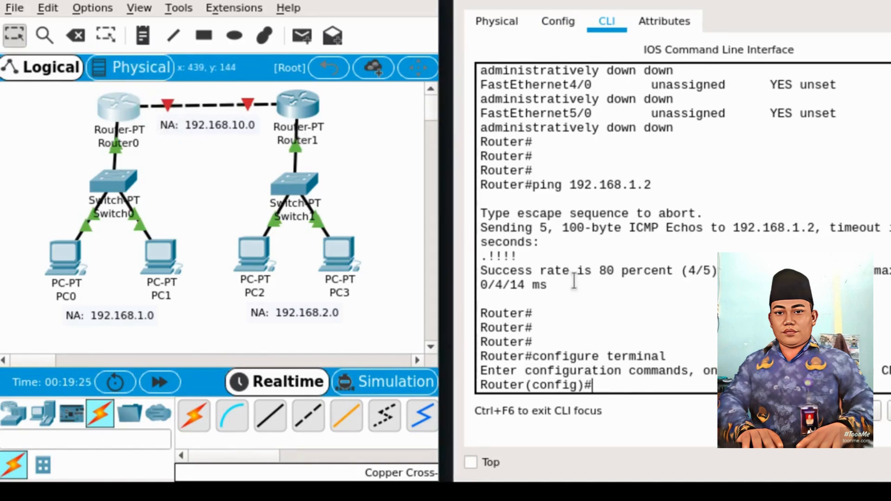
{"action": "type", "text": "nterface"}
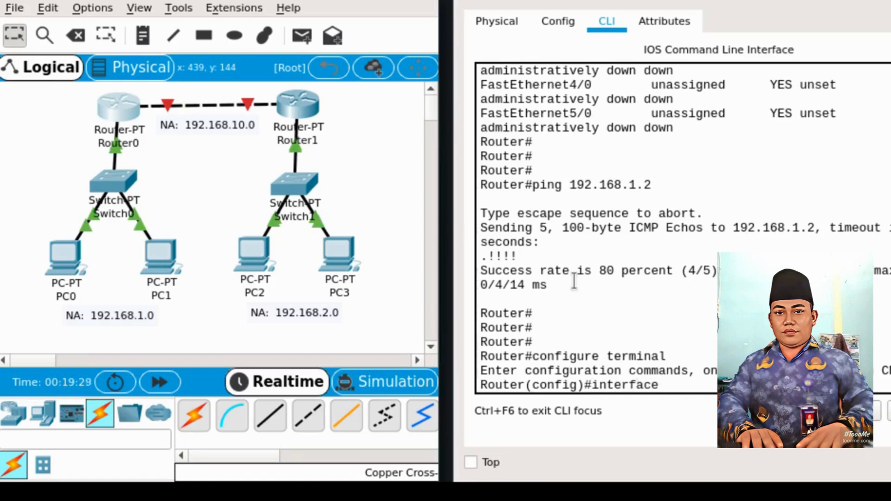
{"action": "type", "text": " fa1/0"}
{"action": "key", "text": "Return"}
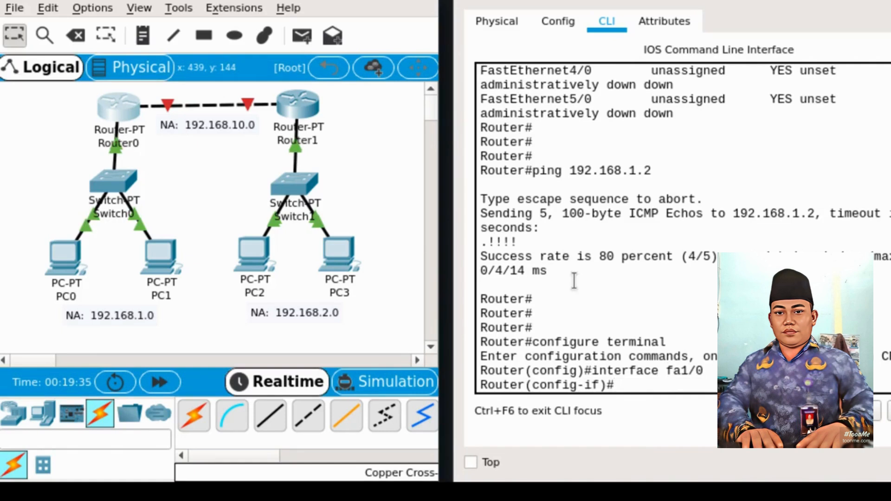
{"action": "type", "text": "ip address 192"}
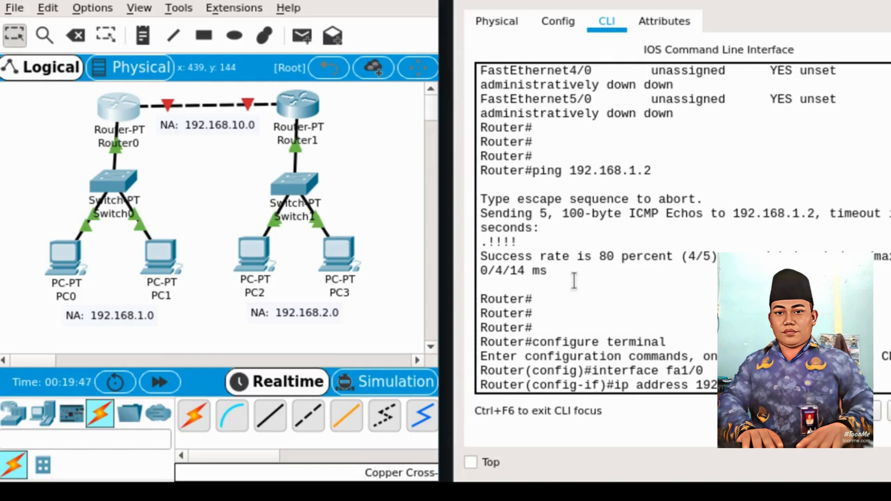
{"action": "type", "text": ".0"}
{"action": "key", "text": "Return"}
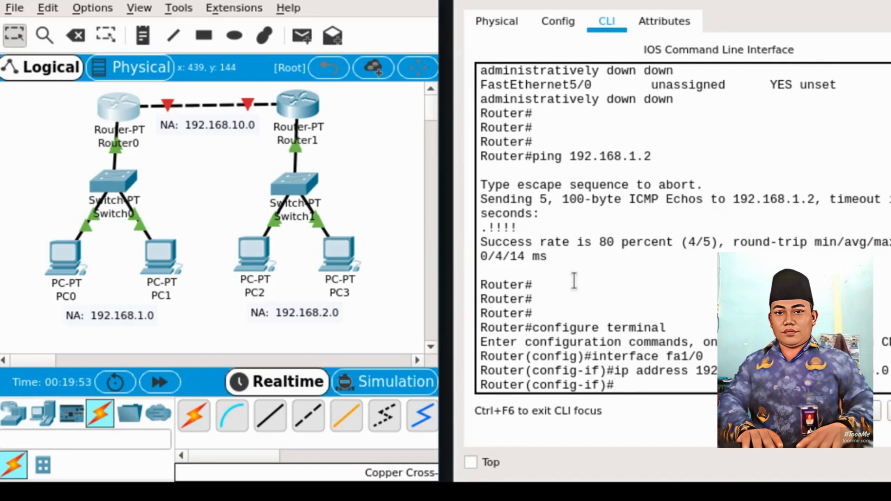
{"action": "type", "text": "no shutdown"}
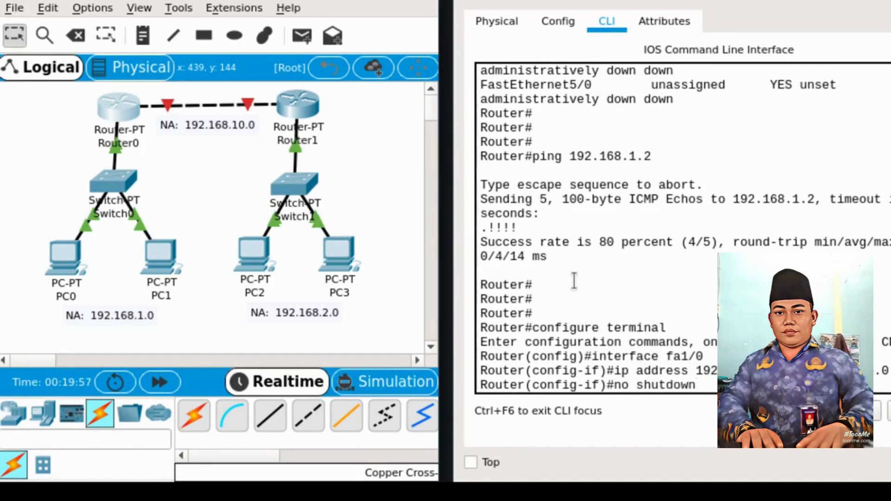
{"action": "key", "text": "Return"}
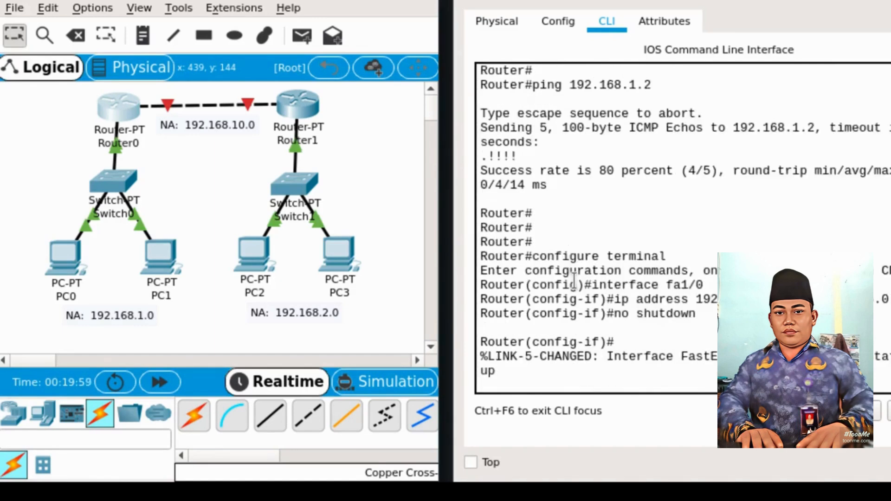
Step: Exit to the privileged prompt, verify with show ip interface brief, and close Router0's window
{"action": "type", "text": "exit"}
{"action": "key", "text": "Return"}
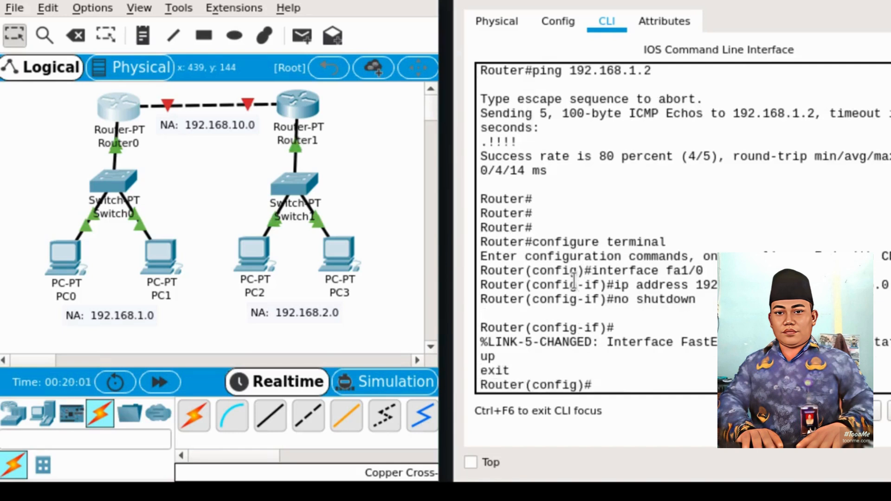
{"action": "type", "text": "exit"}
{"action": "key", "text": "Return"}
{"action": "key", "text": "Return"}
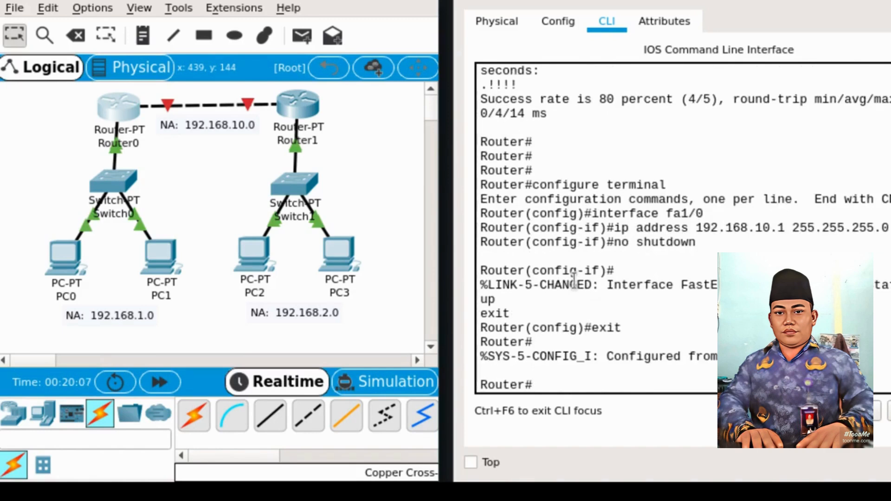
{"action": "type", "text": "show ip i"}
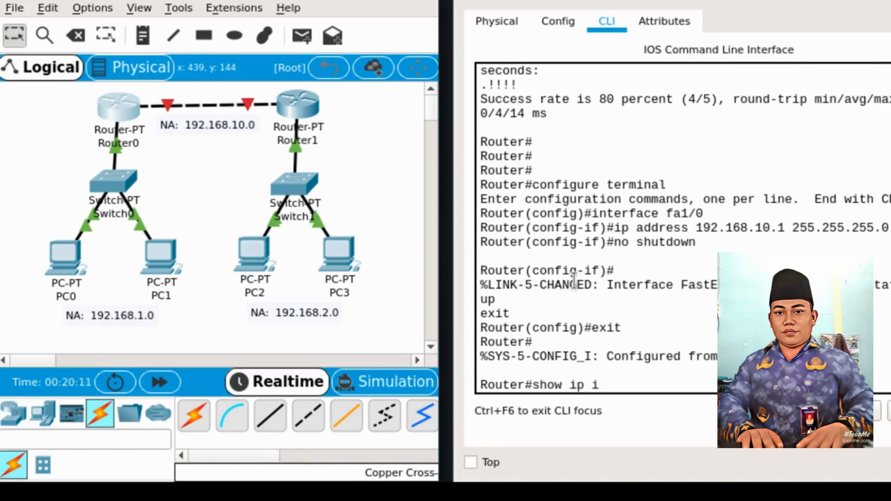
{"action": "type", "text": "nterface"}
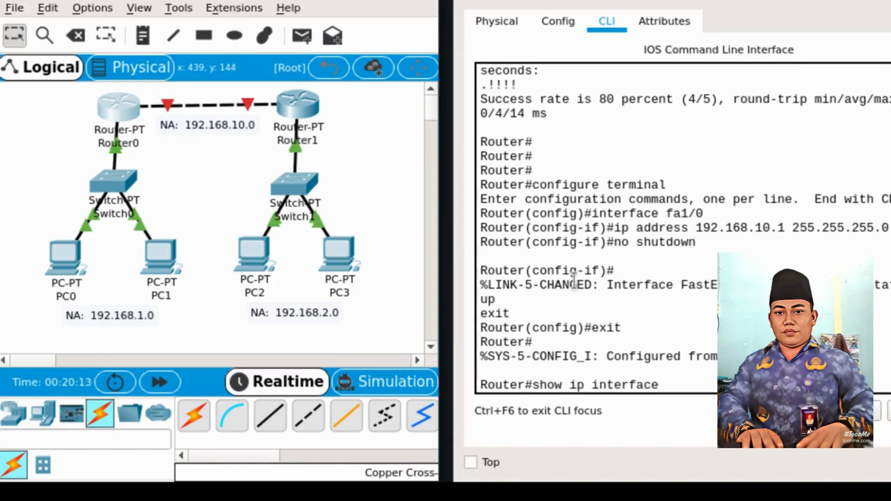
{"action": "type", "text": " brief"}
{"action": "key", "text": "Return"}
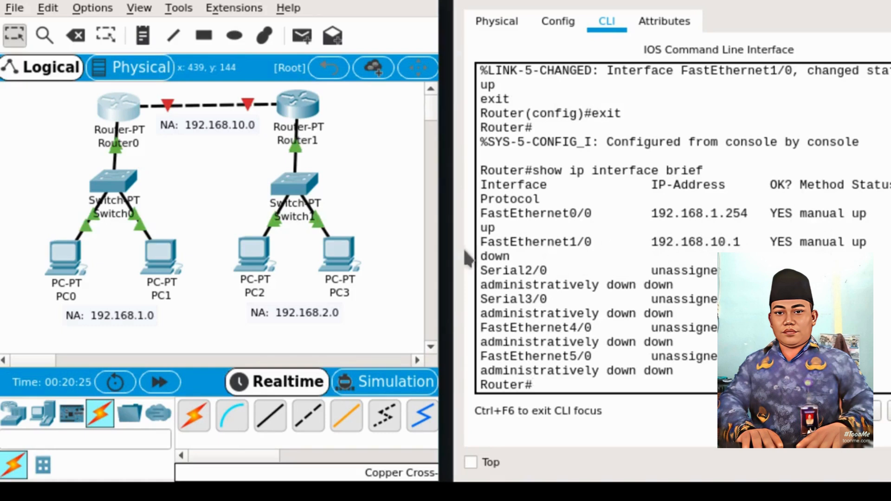
{"action": "left_click", "coordinate": [579, 203]}
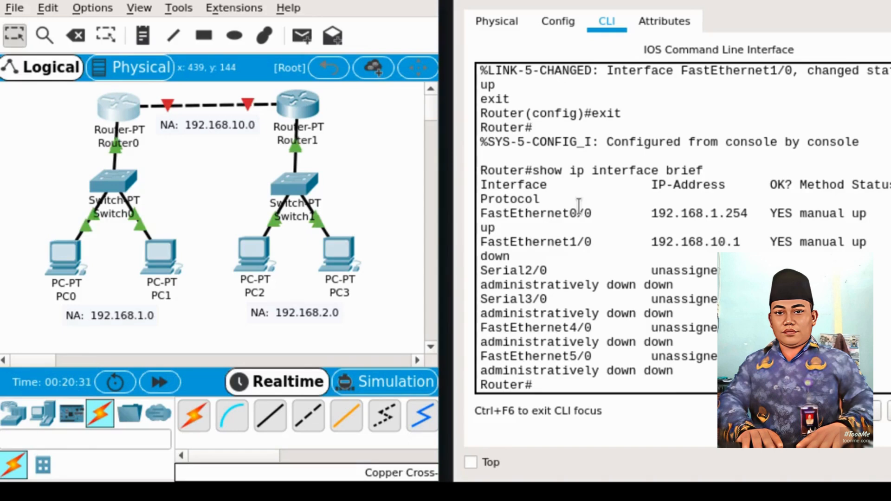
{"action": "key", "text": "super+shift+q"}
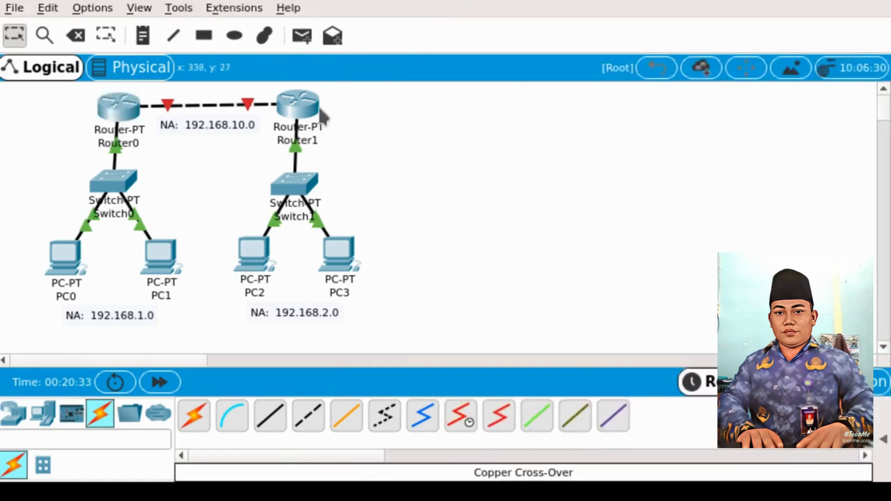
Step: In Router1's CLI, enter configuration mode for interface FastEthernet1/0
{"action": "left_click", "coordinate": [307, 101]}
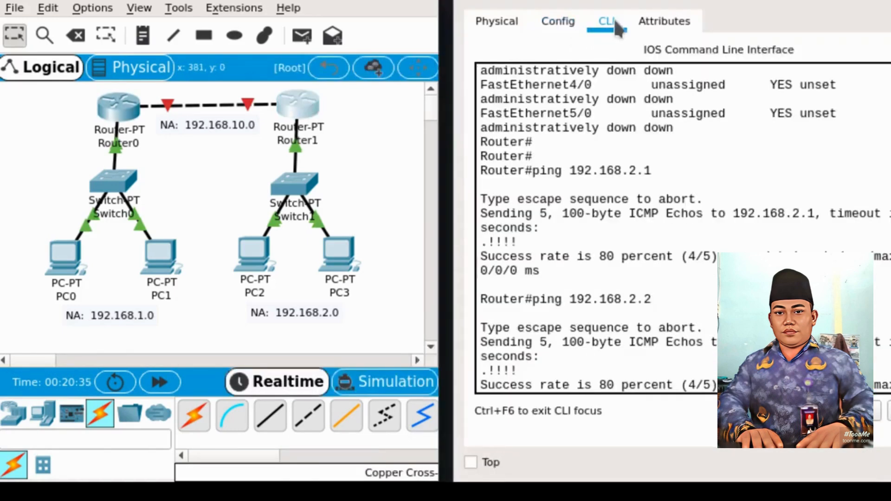
{"action": "left_click", "coordinate": [539, 284]}
{"action": "key", "text": "Return"}
{"action": "key", "text": "Return"}
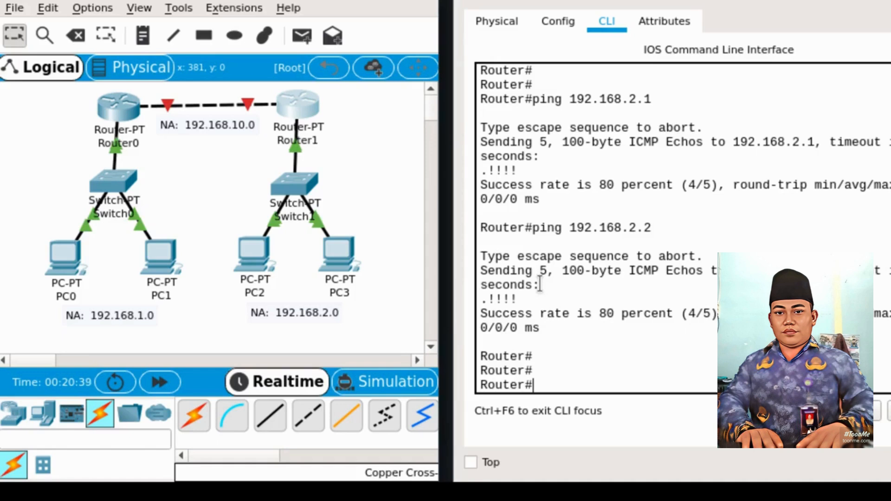
{"action": "type", "text": "configu"}
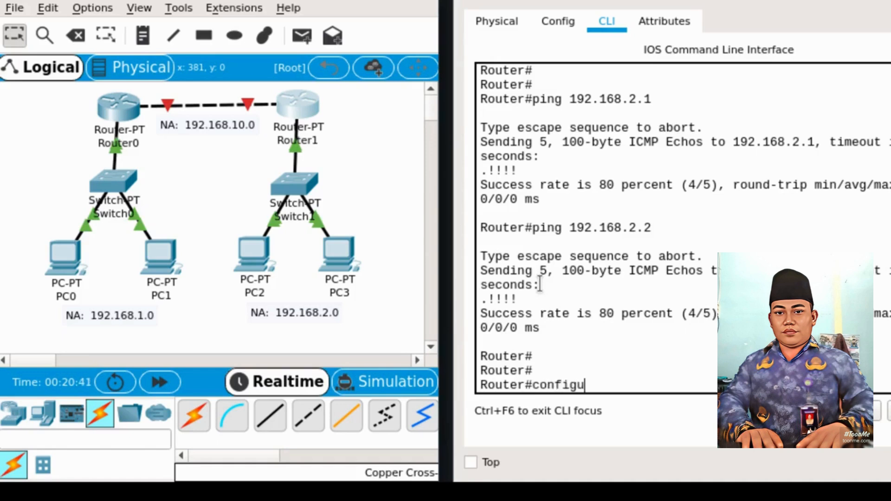
{"action": "type", "text": "re terminal"}
{"action": "key", "text": "Return"}
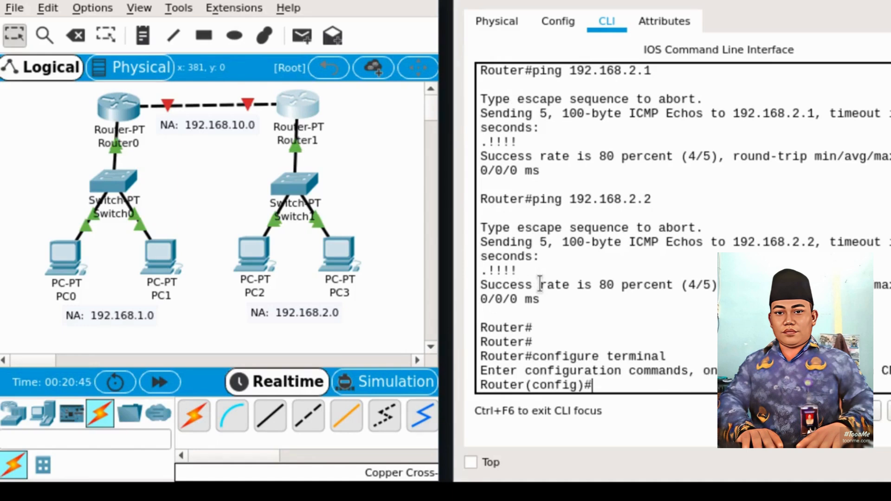
{"action": "type", "text": "interface"}
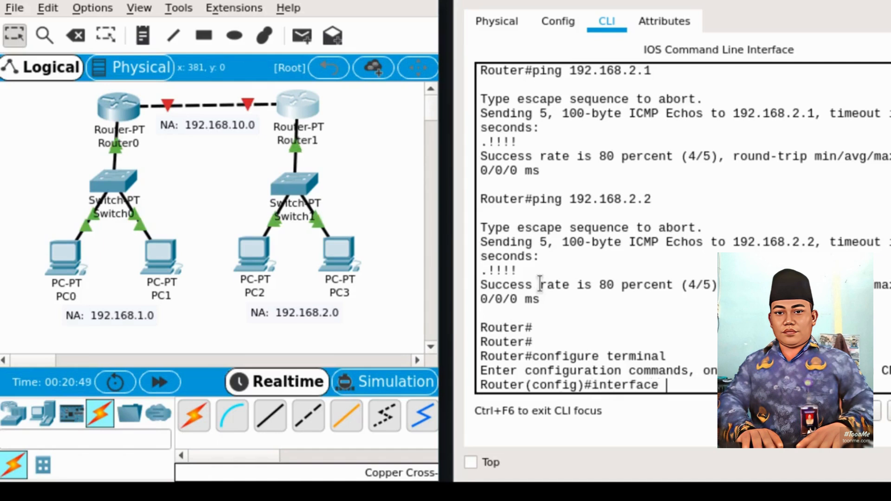
{"action": "type", "text": " fa1/0"}
{"action": "key", "text": "Return"}
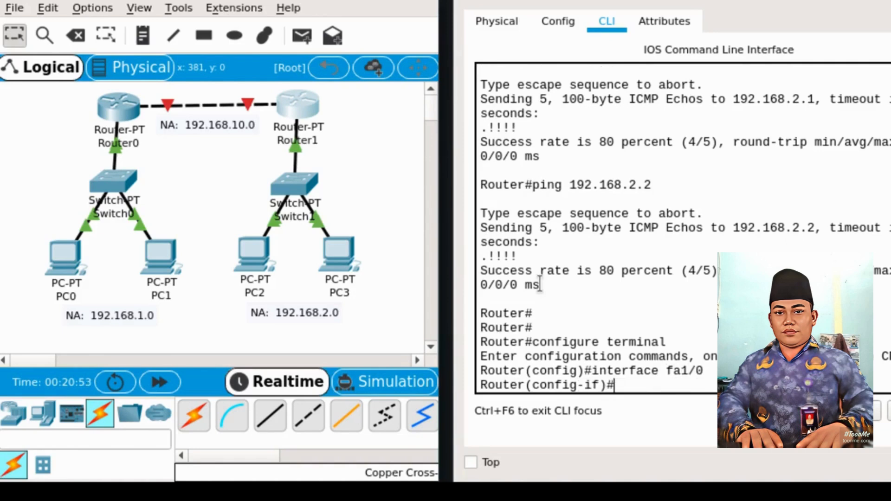
Step: Assign 192.168.10.2 255.255.255.0 to FastEthernet1/0 and enable it with no shutdown
{"action": "type", "text": "ip address 192"}
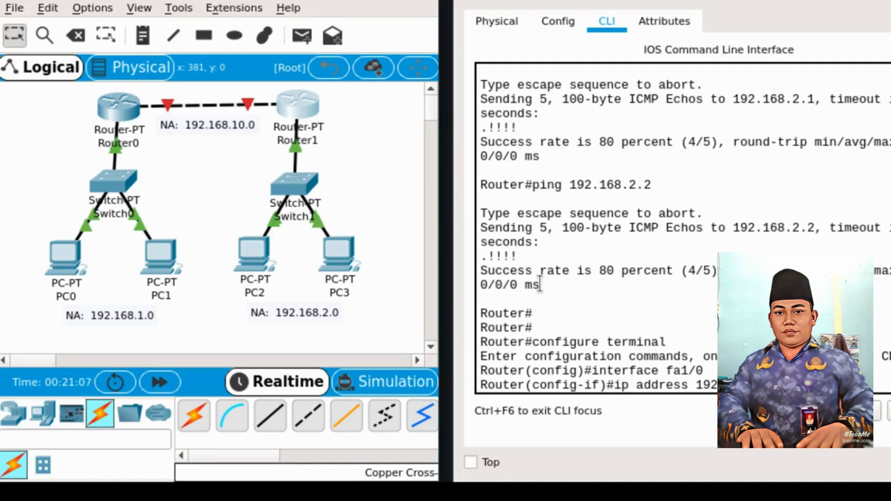
{"action": "type", "text": ".0"}
{"action": "key", "text": "Return"}
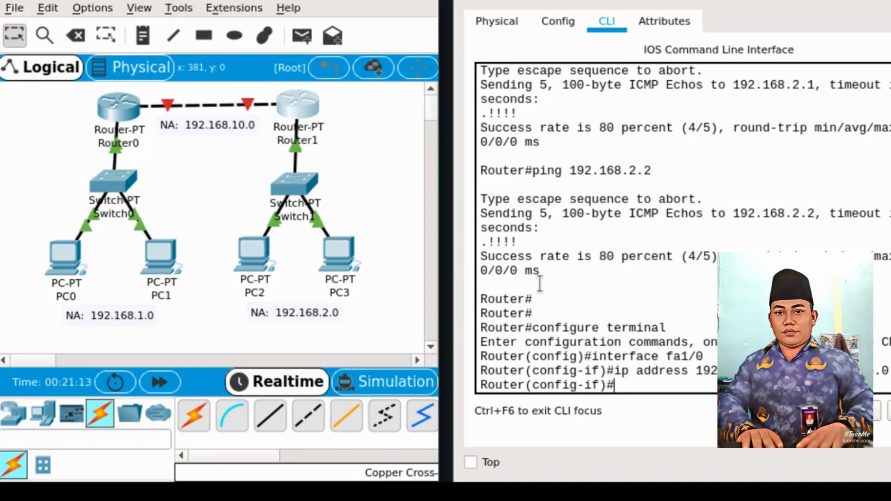
{"action": "type", "text": "no shutdown"}
{"action": "key", "text": "Return"}
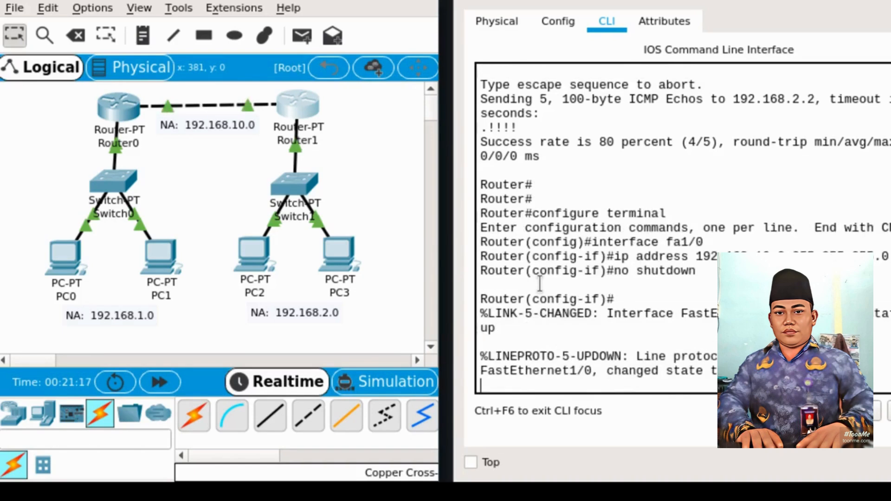
{"action": "key", "text": "Return"}
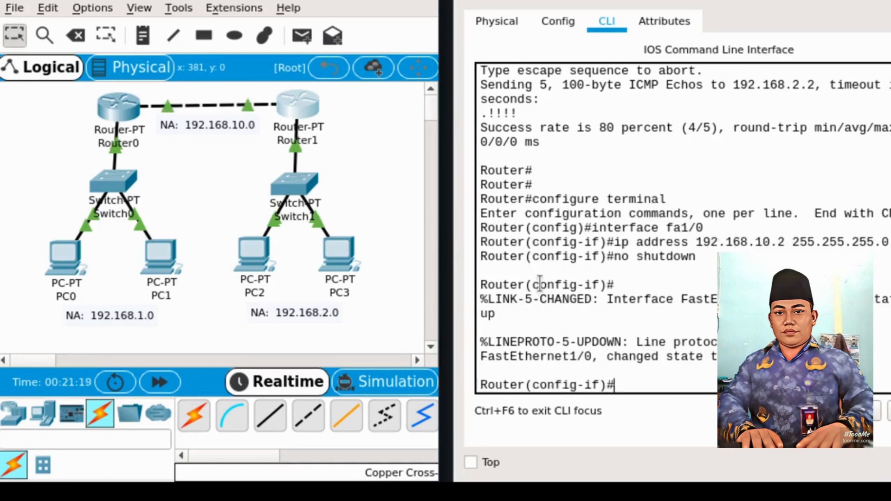
Step: Exit back to the privileged prompt and enter show ip interface brief
{"action": "type", "text": "exit"}
{"action": "key", "text": "Return"}
{"action": "type", "text": "exit"}
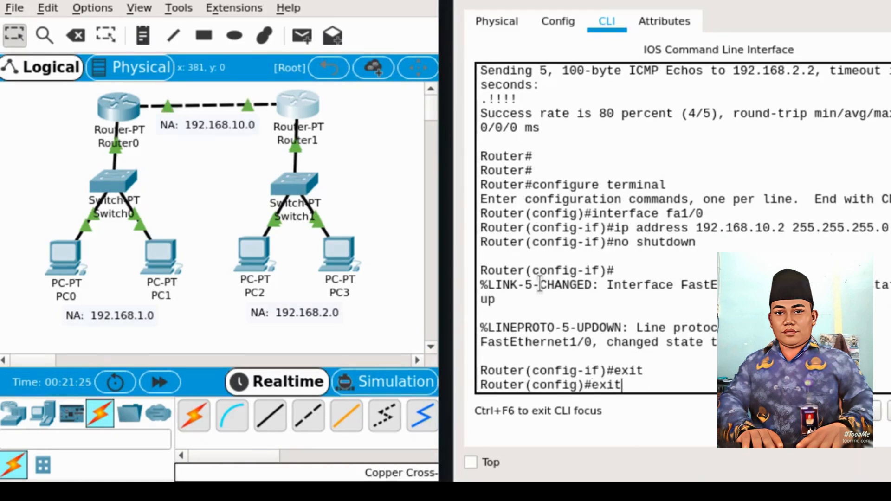
{"action": "key", "text": "Return"}
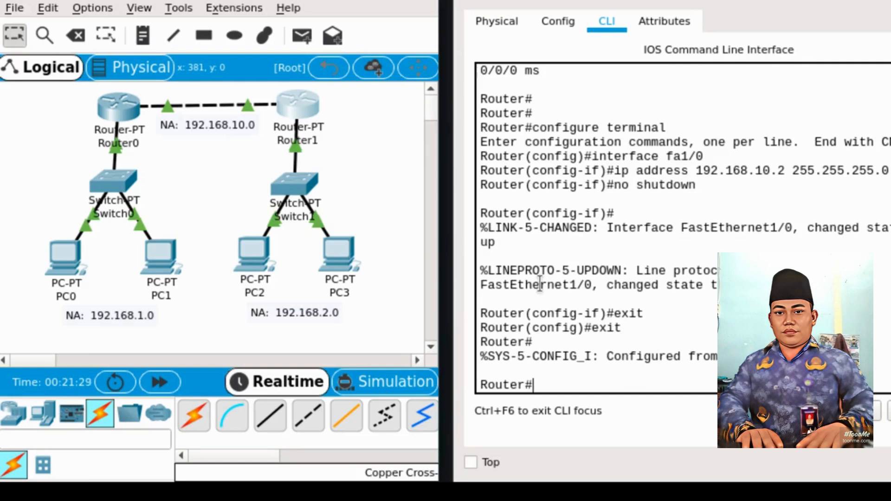
{"action": "type", "text": "show ip "}
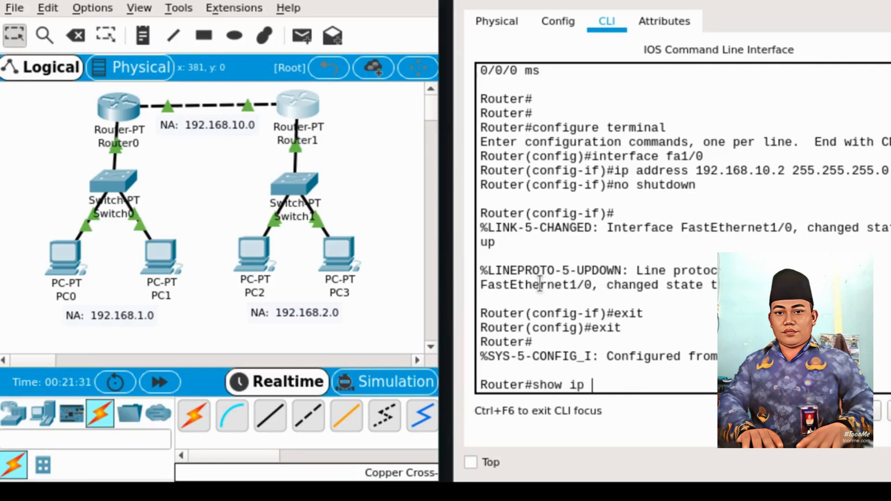
{"action": "type", "text": "interface brief"}
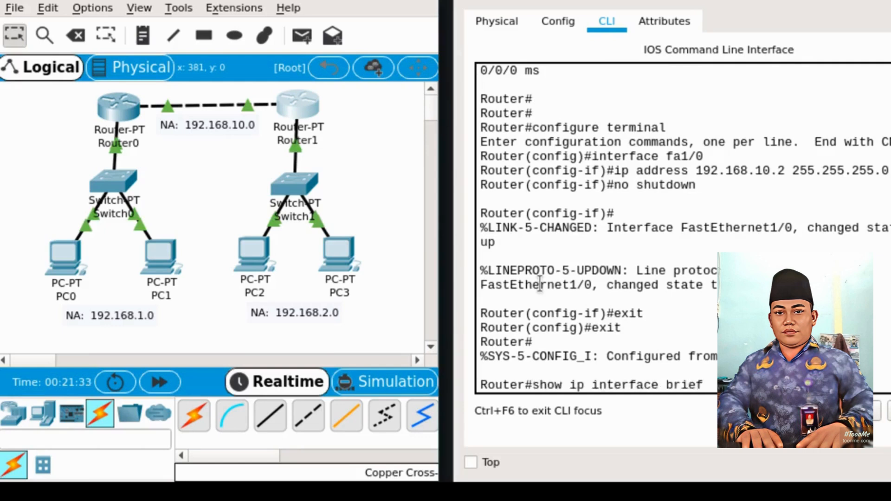
Step: List Router1's interfaces, ping 192.168.10.1 (80 percent success), then close Router1's window
{"action": "key", "text": "Return"}
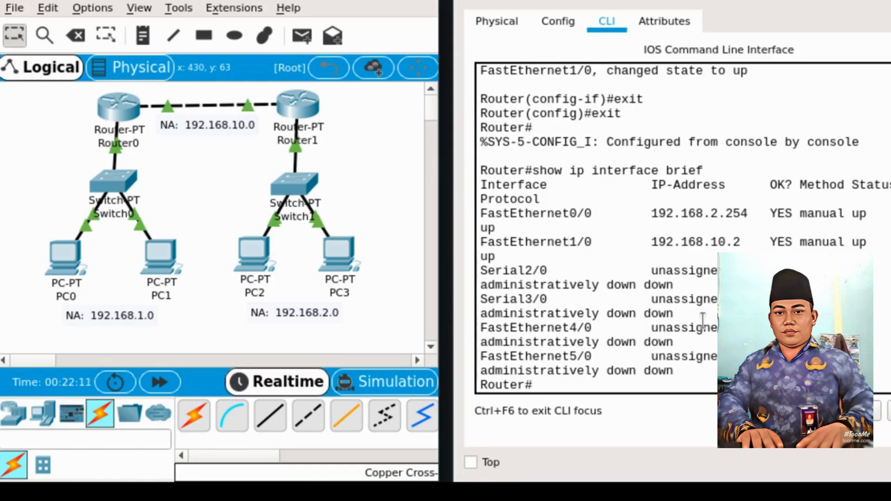
{"action": "type", "text": "ping "}
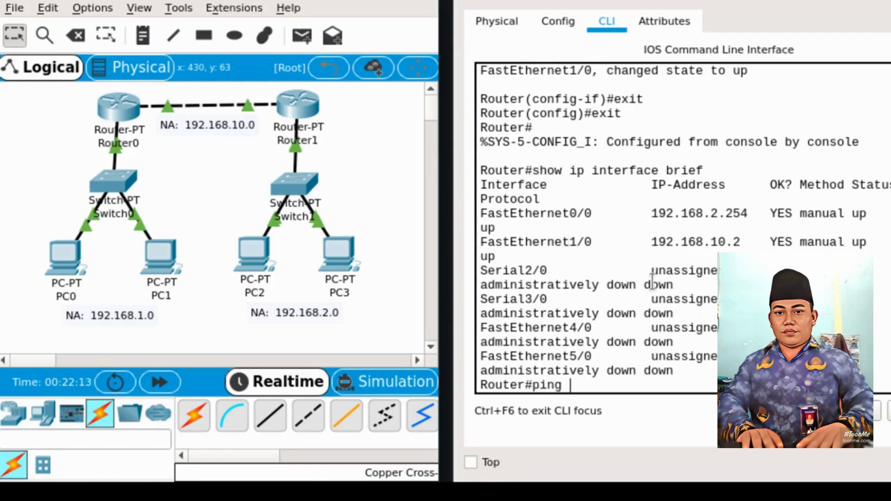
{"action": "type", "text": "192.168.10.1"}
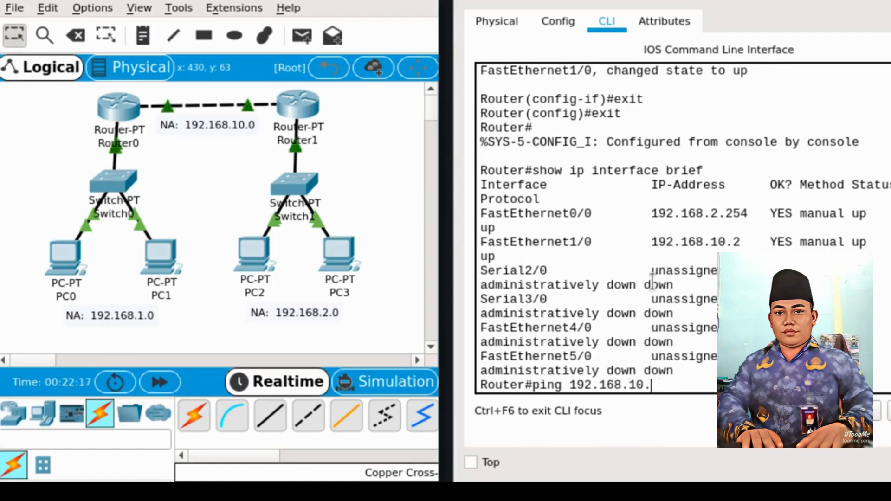
{"action": "key", "text": "Return"}
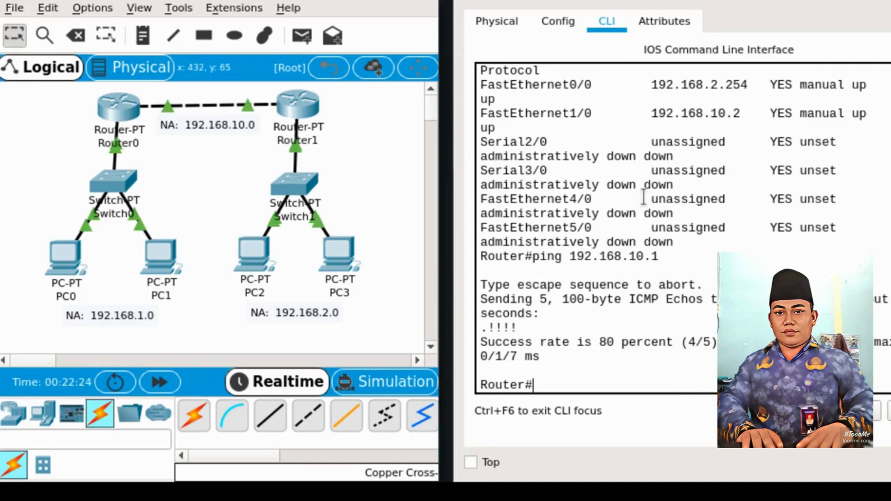
{"action": "key", "text": "super+shift+q"}
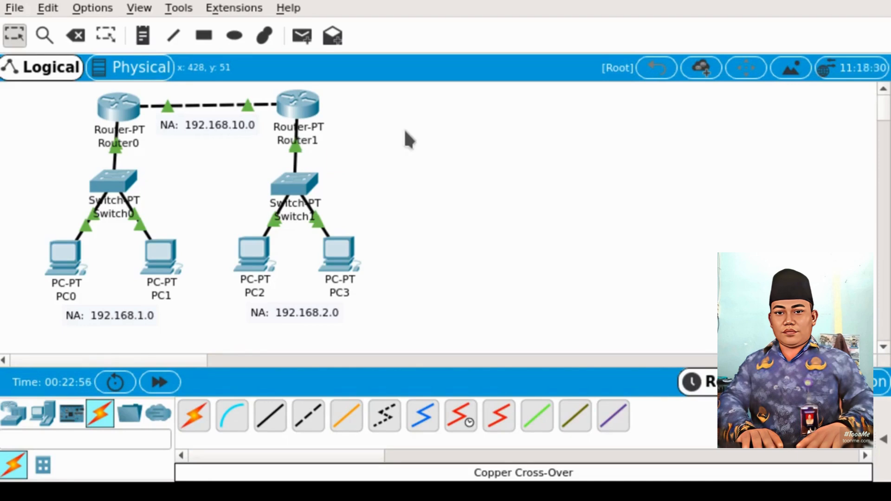
Step: From PC0's Command Prompt, ping 192.168.2.1, which fails as destination unreachable
{"action": "left_click", "coordinate": [57, 254]}
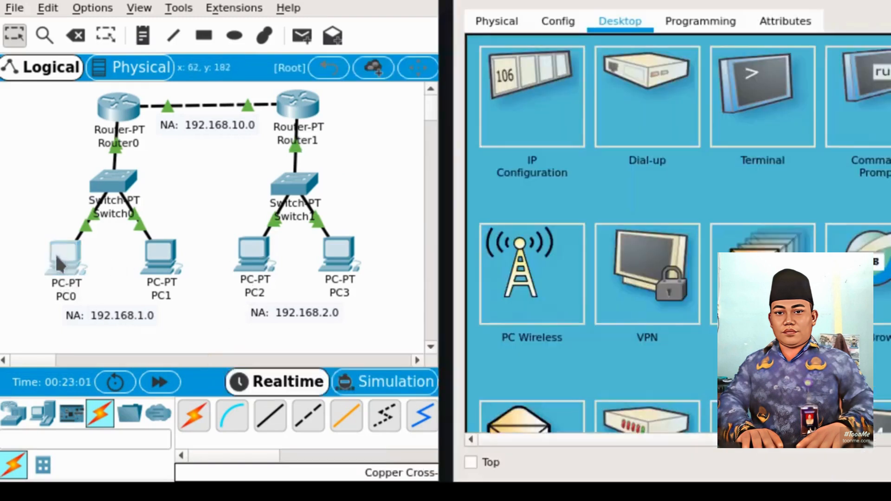
{"action": "left_click", "coordinate": [868, 90]}
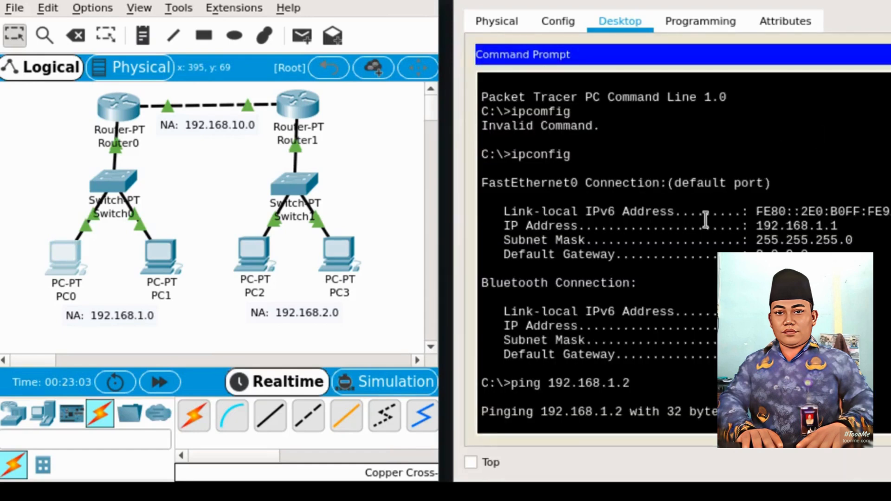
{"action": "key", "text": "Return"}
{"action": "type", "text": "pin"}
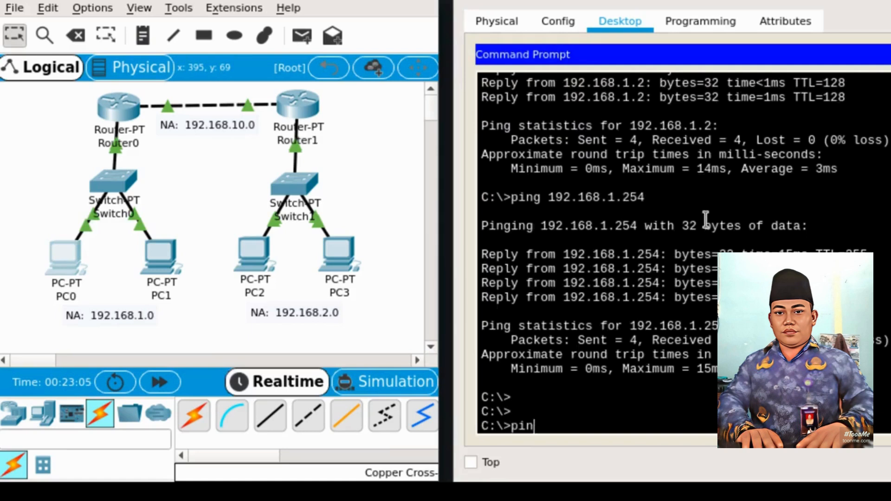
{"action": "type", "text": "g 192.168."}
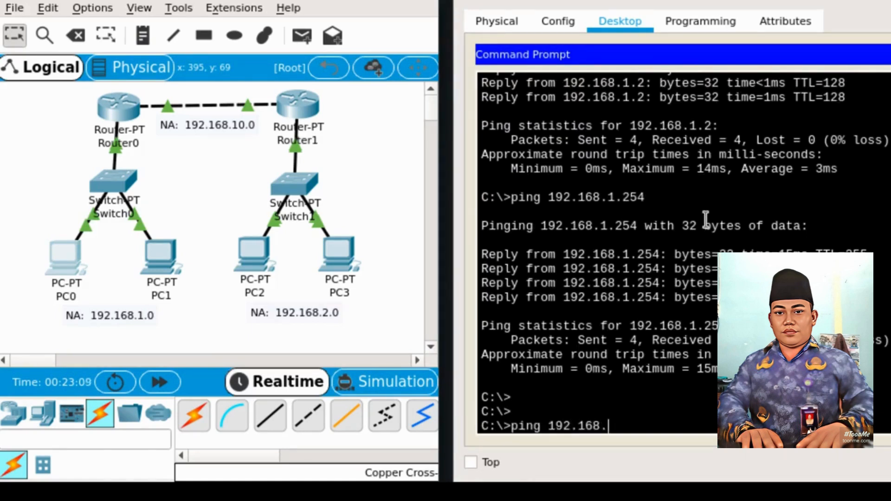
{"action": "type", "text": "2.1"}
{"action": "key", "text": "Return"}
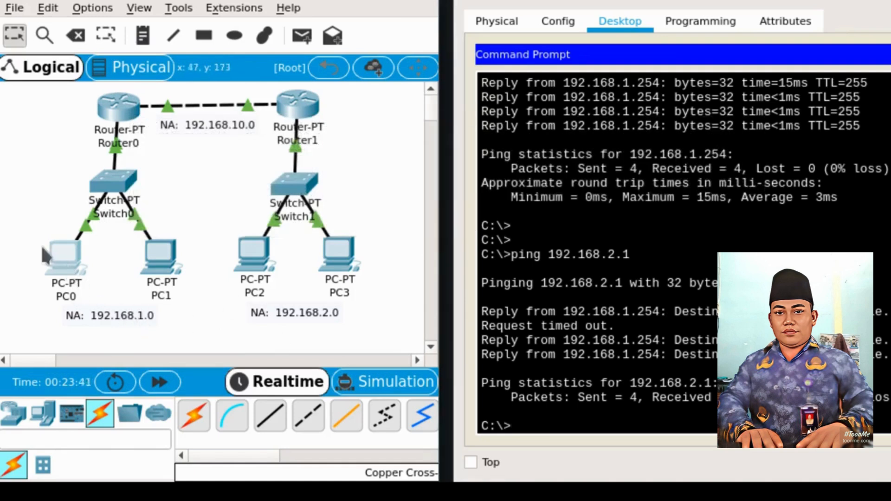
Step: Ping 192.168.2.2, also unreachable, then close PC0's window
{"action": "left_click", "coordinate": [551, 323]}
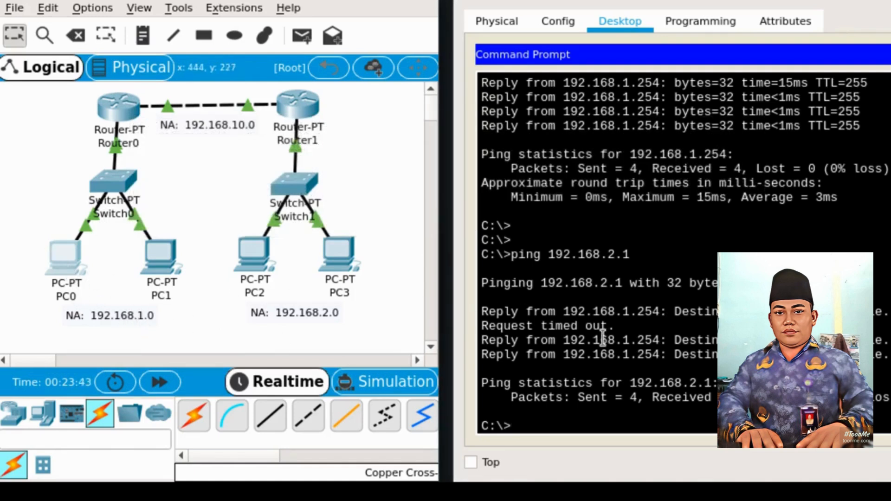
{"action": "type", "text": "ping 192.168.2.1"}
{"action": "key", "text": "BackSpace"}
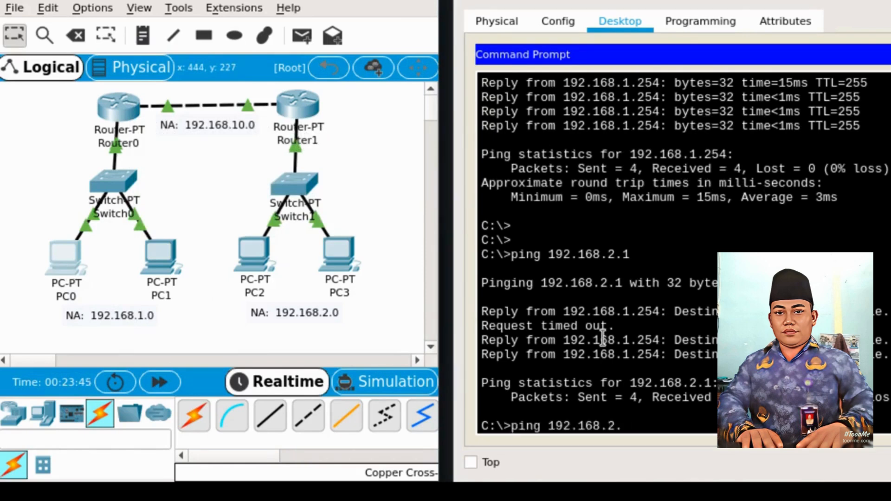
{"action": "type", "text": "2"}
{"action": "key", "text": "Return"}
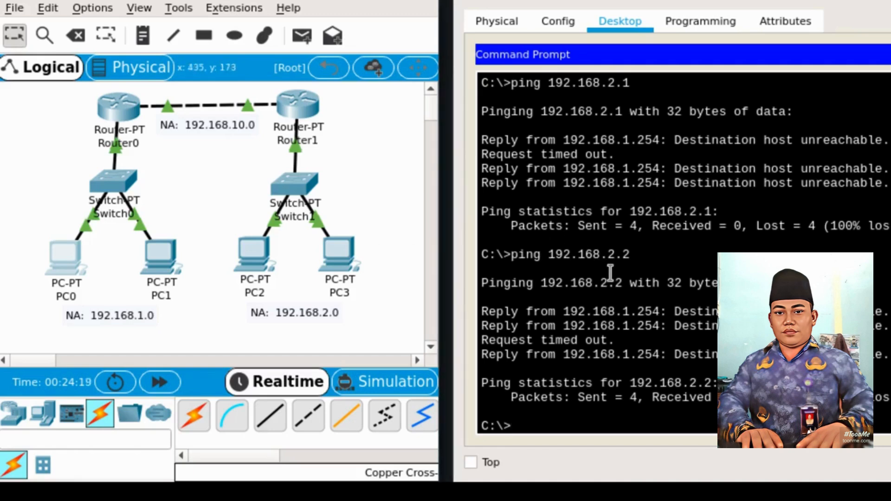
{"action": "key", "text": "super+shift+q"}
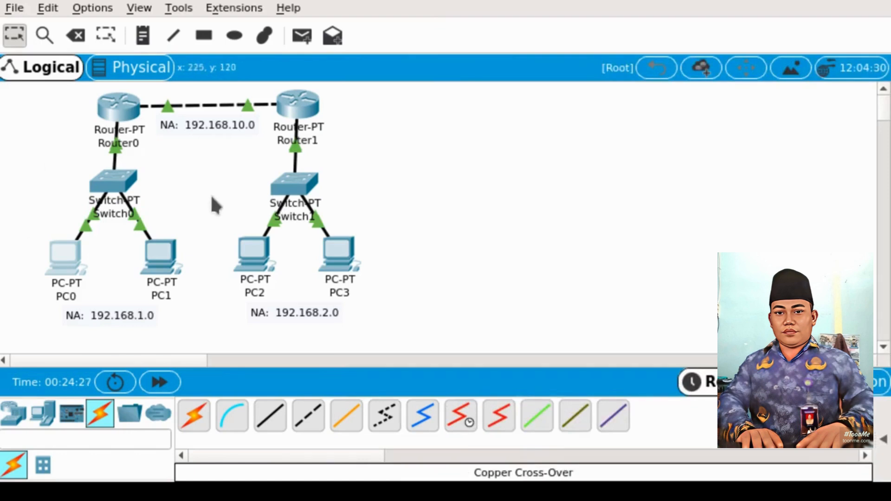
Step: Run show ip route on Router0, showing only connected 192.168.1.0/24 and 192.168.10.0/24, then close
{"action": "left_click", "coordinate": [122, 110]}
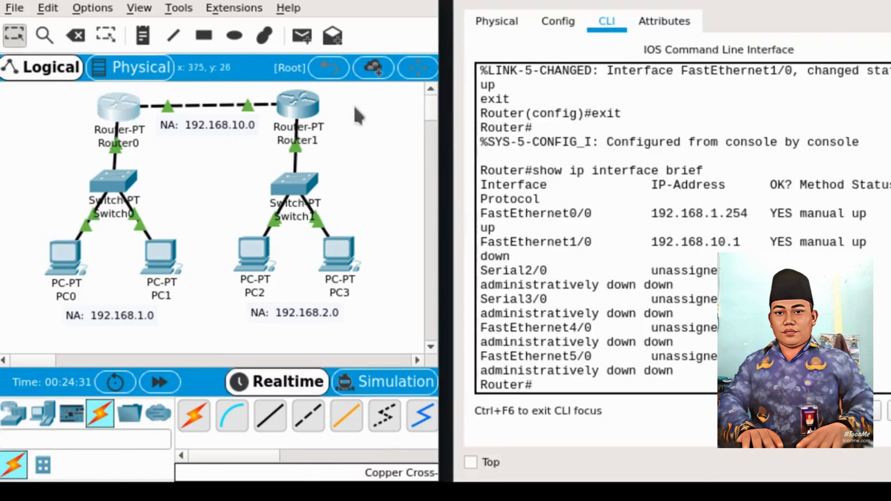
{"action": "key", "text": "Return"}
{"action": "key", "text": "Return"}
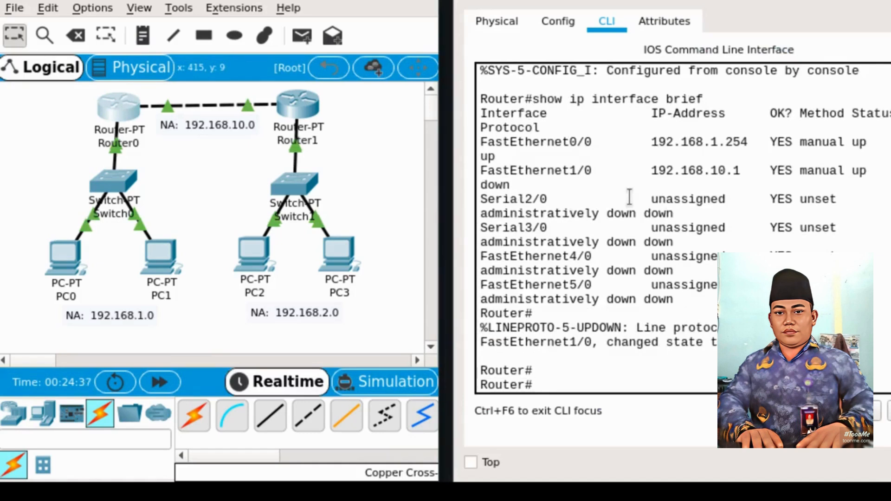
{"action": "type", "text": "show ip route"}
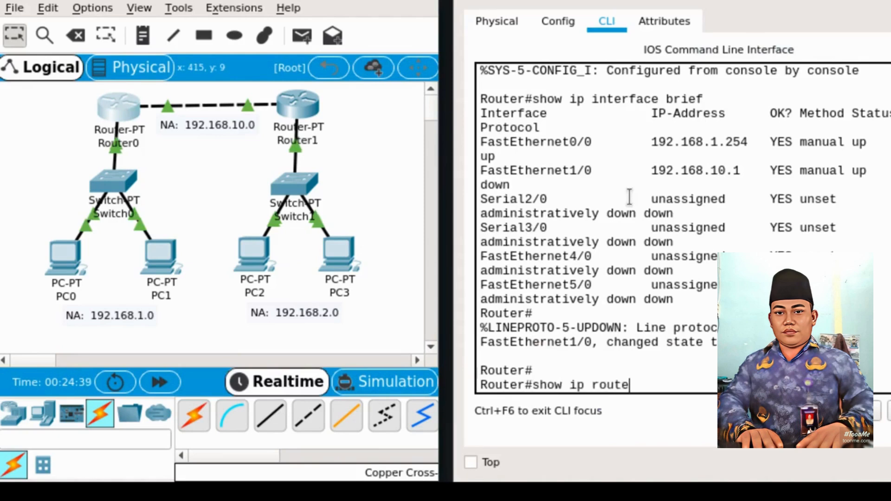
{"action": "key", "text": "Return"}
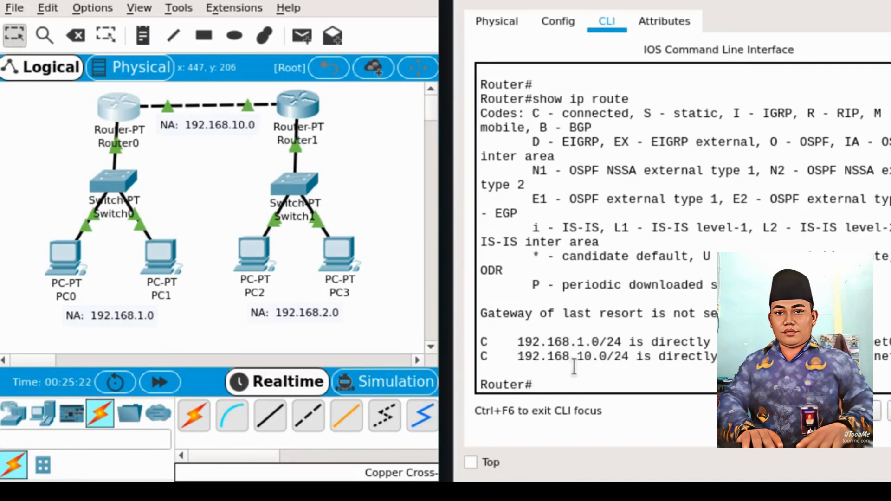
{"action": "left_click", "coordinate": [664, 325]}
{"action": "key", "text": "super+shift+q"}
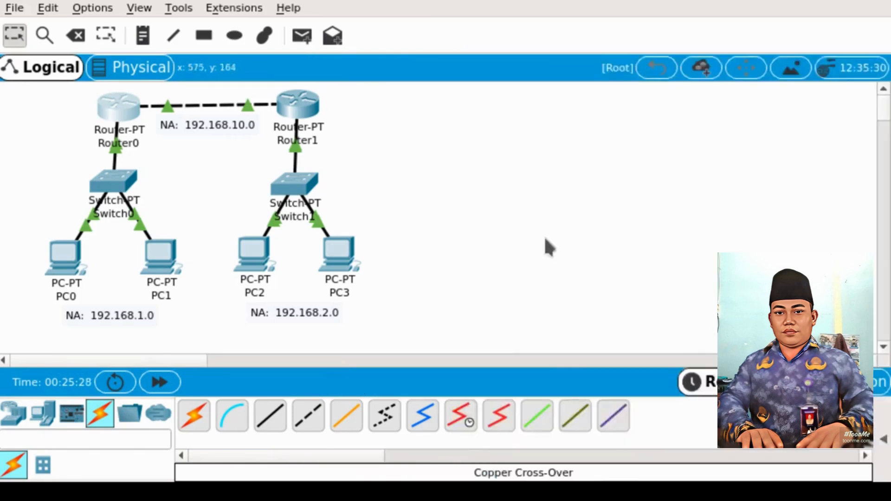
Step: Run show ip route on Router1, showing only connected 192.168.2.0/24 and 192.168.10.0/24, then close
{"action": "left_click", "coordinate": [305, 101]}
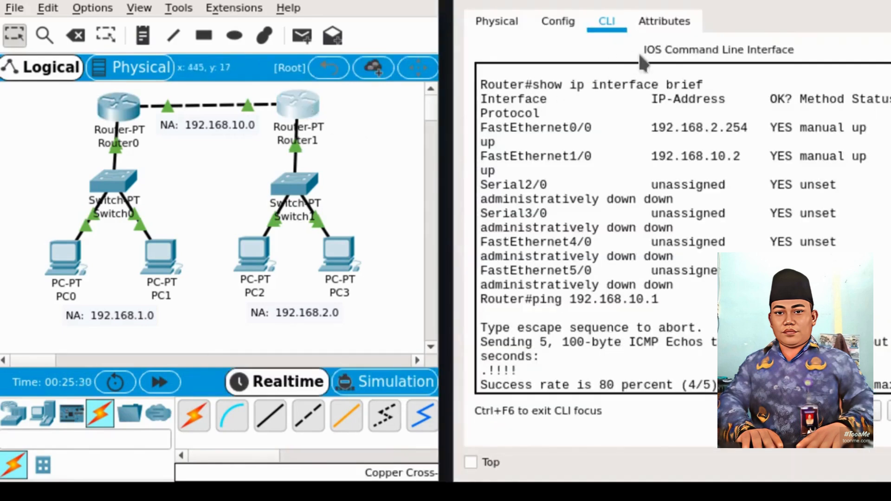
{"action": "scroll", "coordinate": [598, 254], "scroll_direction": "down", "scroll_amount": 3}
{"action": "key", "text": "Return"}
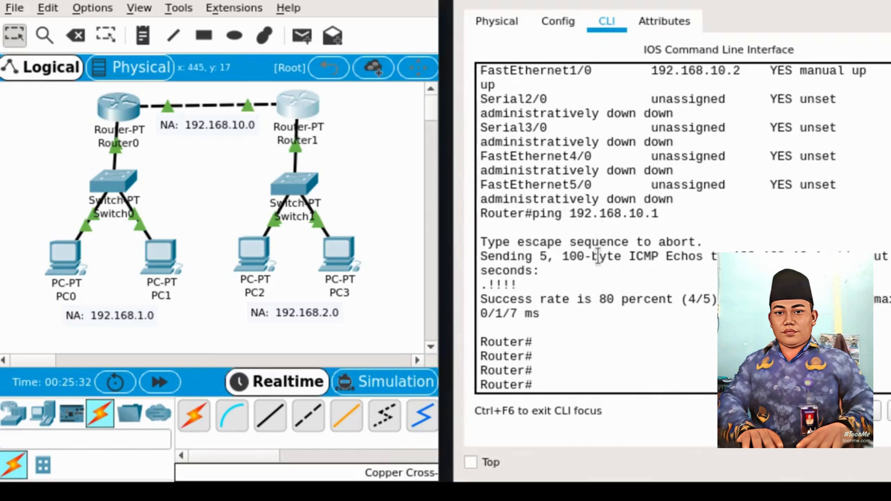
{"action": "type", "text": "show ip rout"}
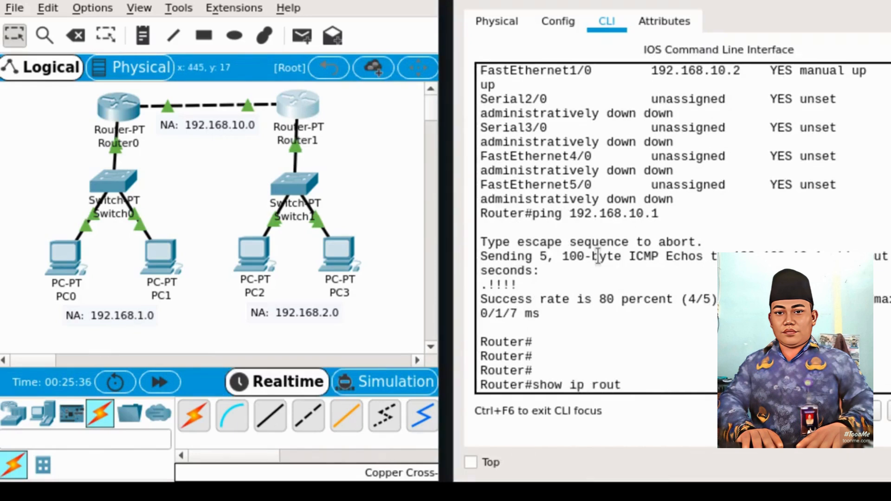
{"action": "type", "text": "e"}
{"action": "key", "text": "Return"}
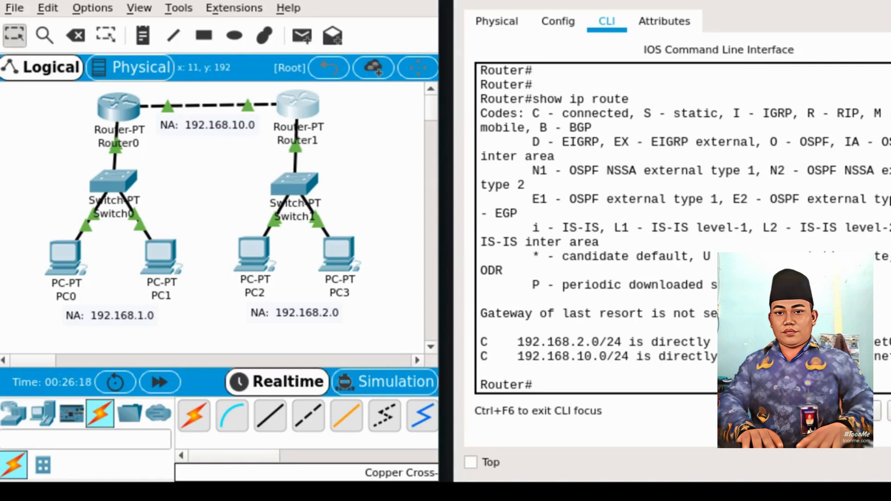
{"action": "left_click", "coordinate": [590, 331]}
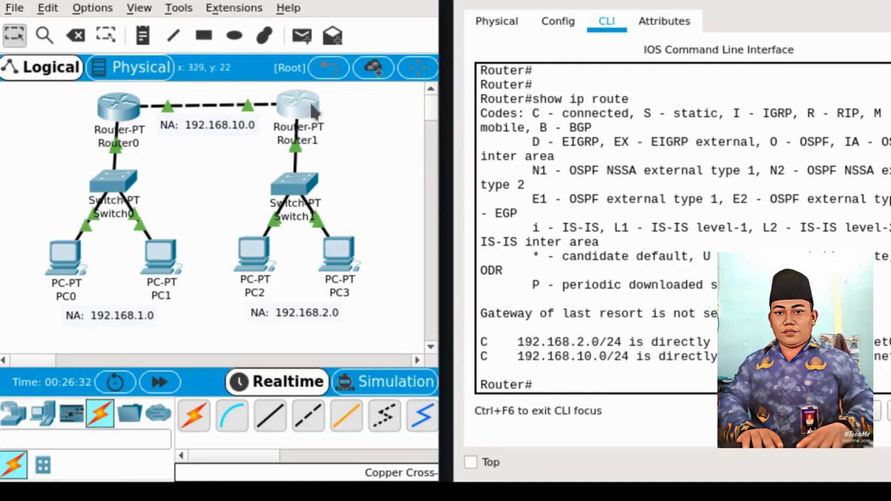
{"action": "mouse_move", "coordinate": [301, 106]}
{"action": "left_click", "coordinate": [598, 292]}
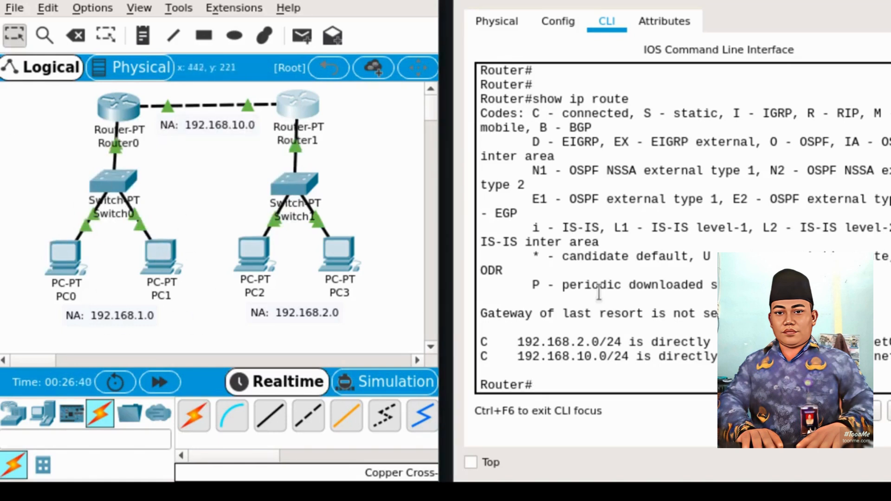
{"action": "key", "text": "super+shift+q"}
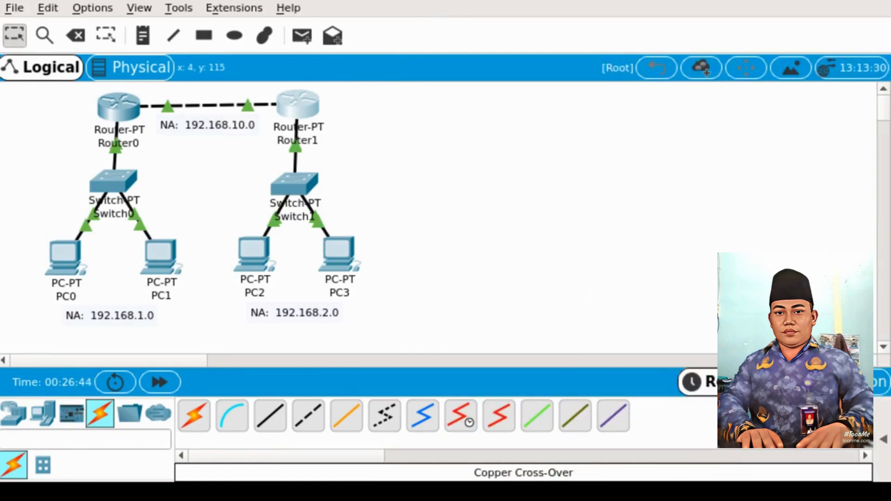
Step: Reopen Router0's CLI and run show ip route, listing connected 192.168.1.0/24 and 192.168.10.0/24
{"action": "left_click", "coordinate": [125, 112]}
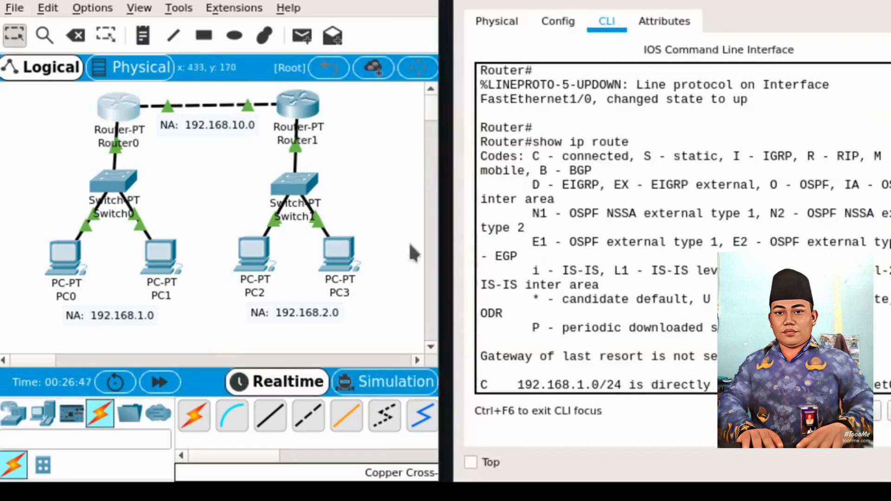
{"action": "left_click", "coordinate": [586, 316]}
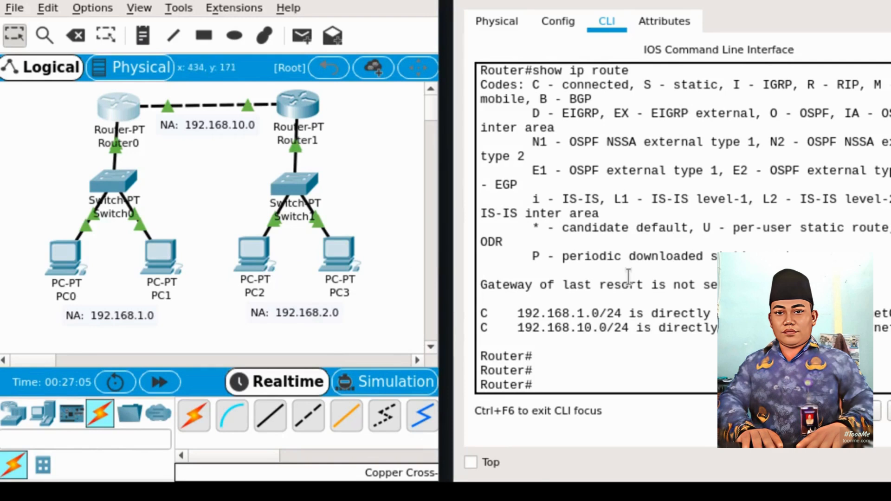
{"action": "key", "text": "super+shift+q"}
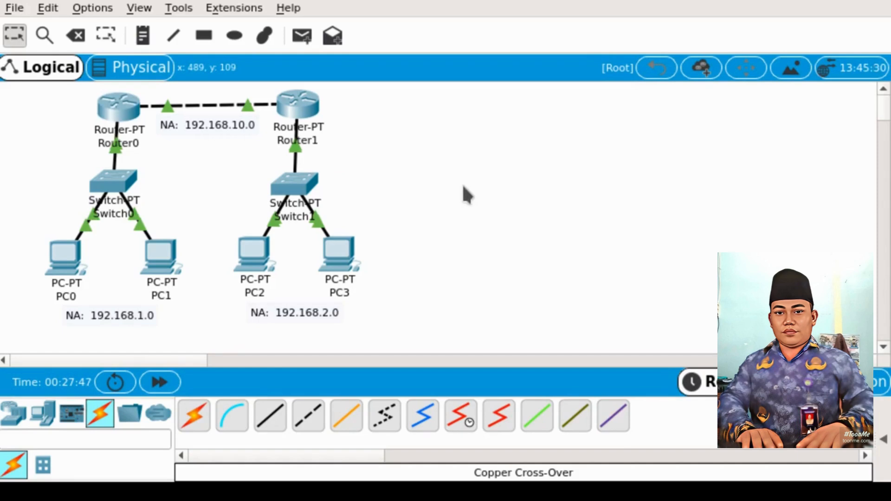
{"action": "left_click", "coordinate": [129, 118]}
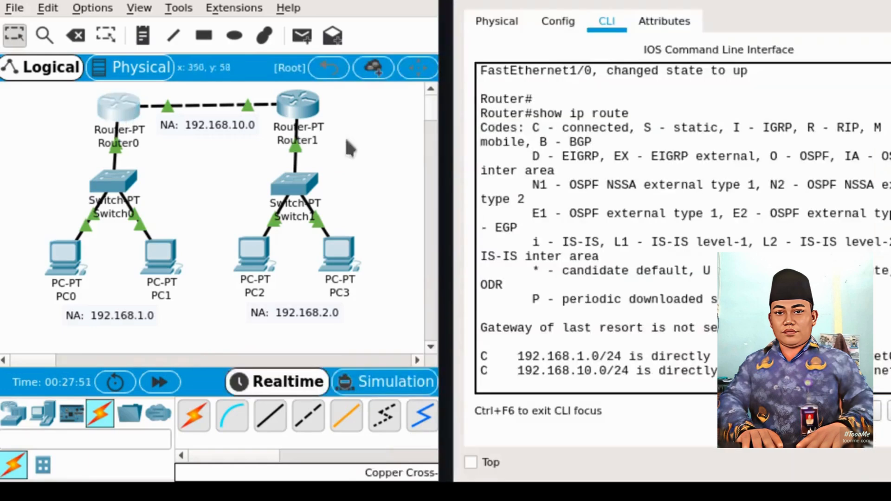
{"action": "key", "text": "Return"}
{"action": "key", "text": "Return"}
{"action": "key", "text": "Return"}
{"action": "key", "text": "Return"}
{"action": "key", "text": "Return"}
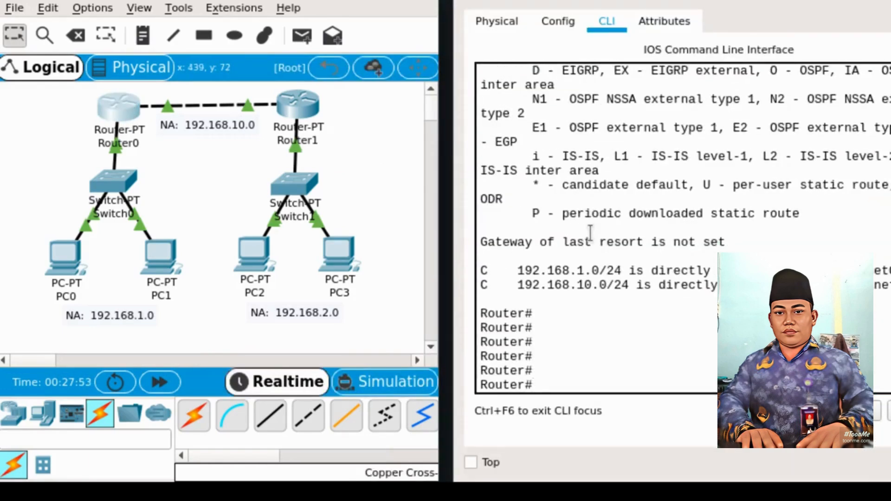
{"action": "type", "text": "show ip route"}
{"action": "key", "text": "Return"}
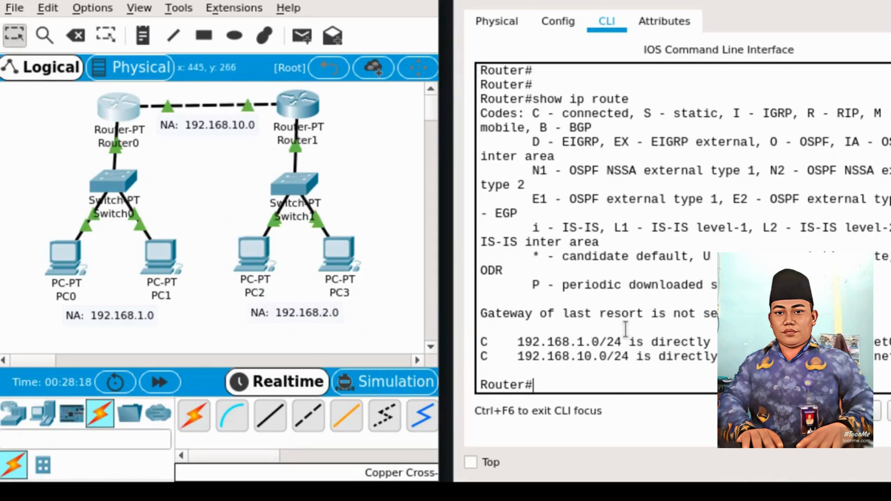
Step: On Router0, add static route 192.168.2.0 255.255.255.0 via Router1's next hop, then exit configuration mode
{"action": "type", "text": "configure "}
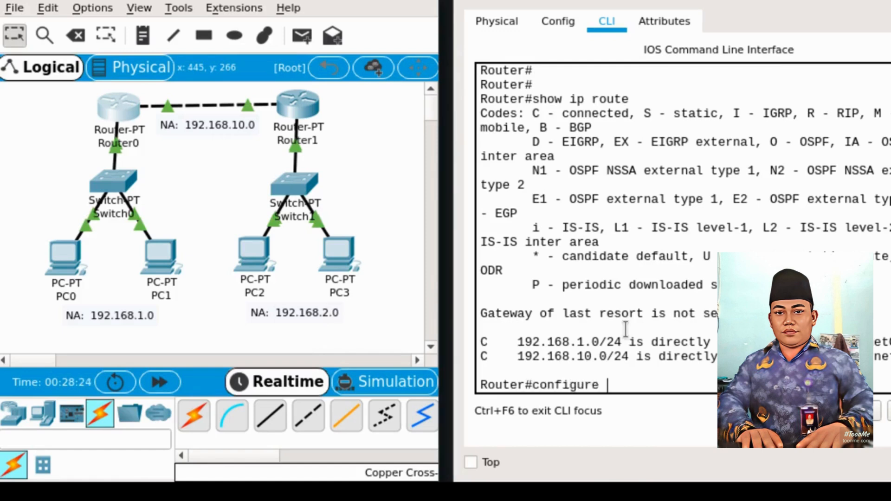
{"action": "type", "text": "terminal"}
{"action": "key", "text": "Return"}
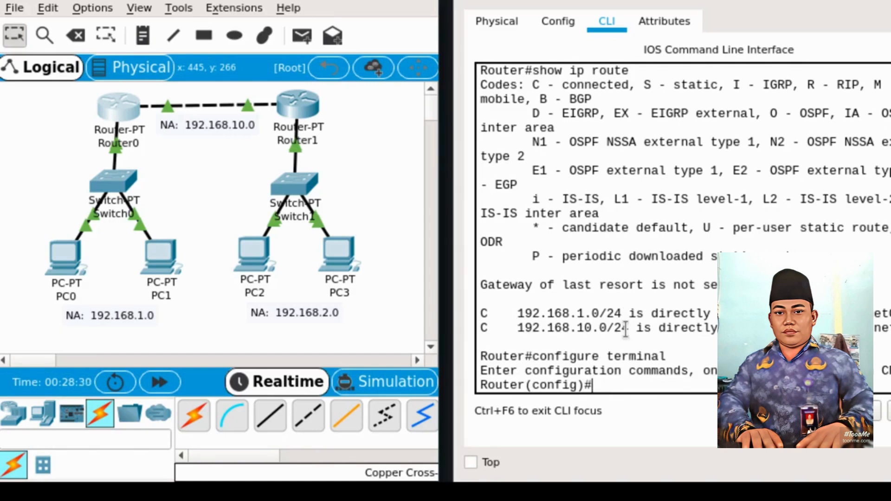
{"action": "type", "text": "ip route"}
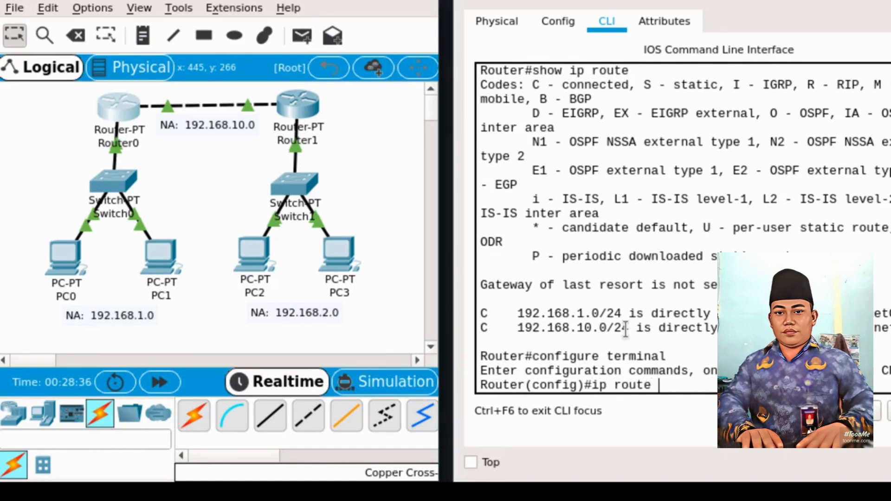
{"action": "type", "text": " 192.168"}
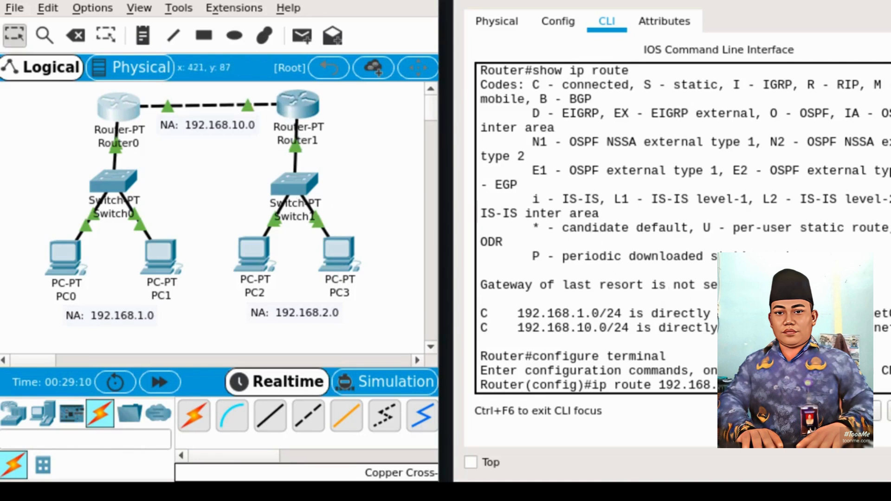
{"action": "type", "text": ".1"}
{"action": "key", "text": "Return"}
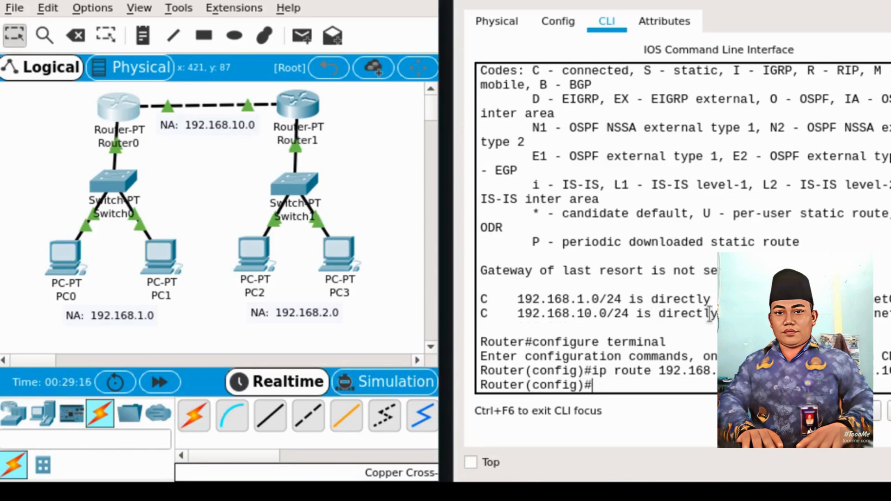
{"action": "type", "text": "exit"}
{"action": "key", "text": "Return"}
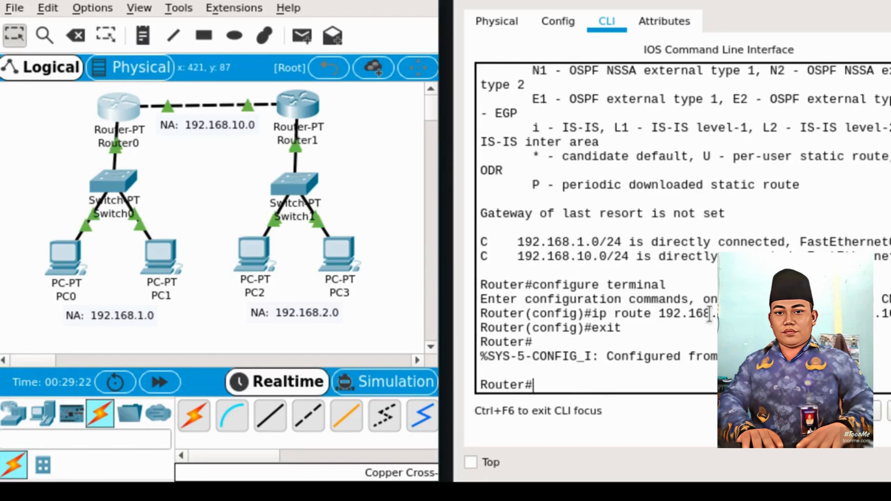
{"action": "type", "text": "show ip"}
{"action": "type", "text": " route"}
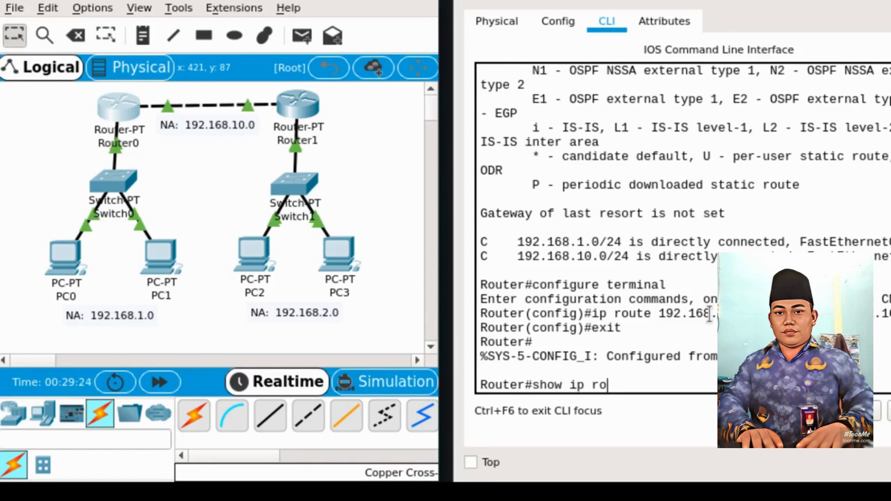
Step: Check that Router0's table shows S 192.168.2.0/24 [1/0], then close Router0's window
{"action": "key", "text": "Return"}
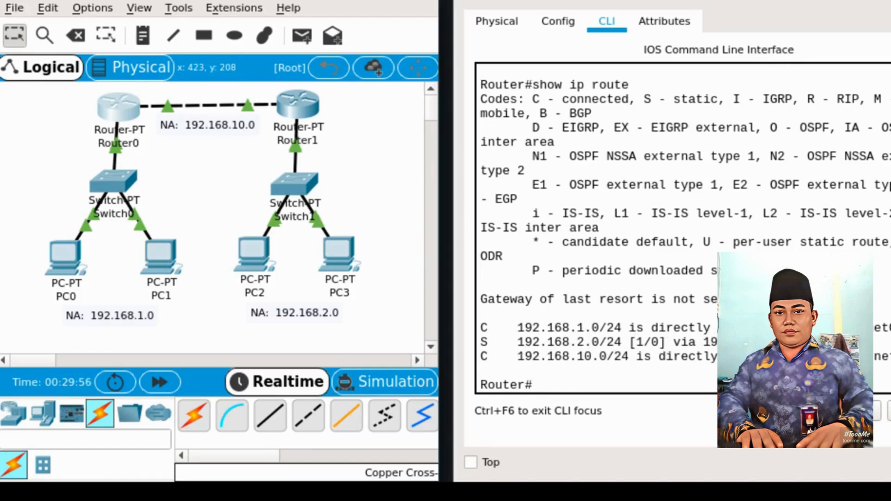
{"action": "key", "text": "super+q"}
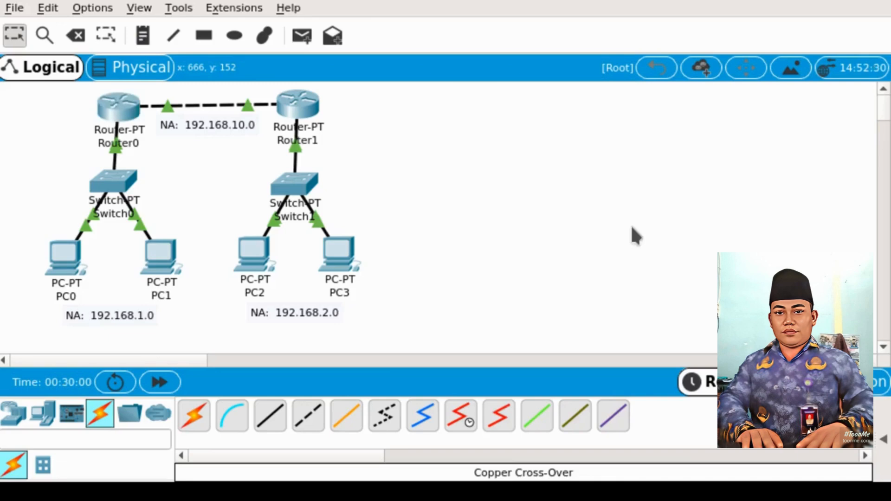
Step: Open Router1's CLI and run show ip route, listing connected 192.168.2.0/24 and 192.168.10.0/24
{"action": "left_click", "coordinate": [310, 109]}
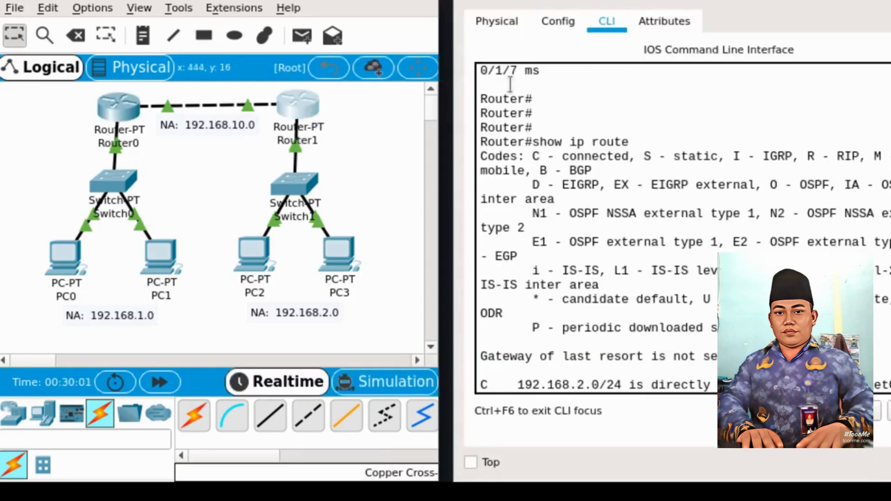
{"action": "key", "text": "Return"}
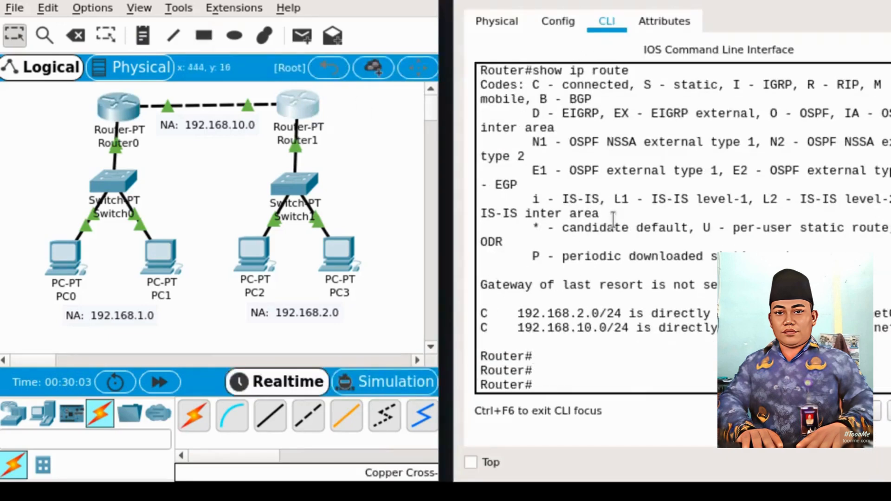
{"action": "type", "text": "show"}
{"action": "type", "text": " ip rout"}
{"action": "type", "text": "e"}
{"action": "key", "text": "Return"}
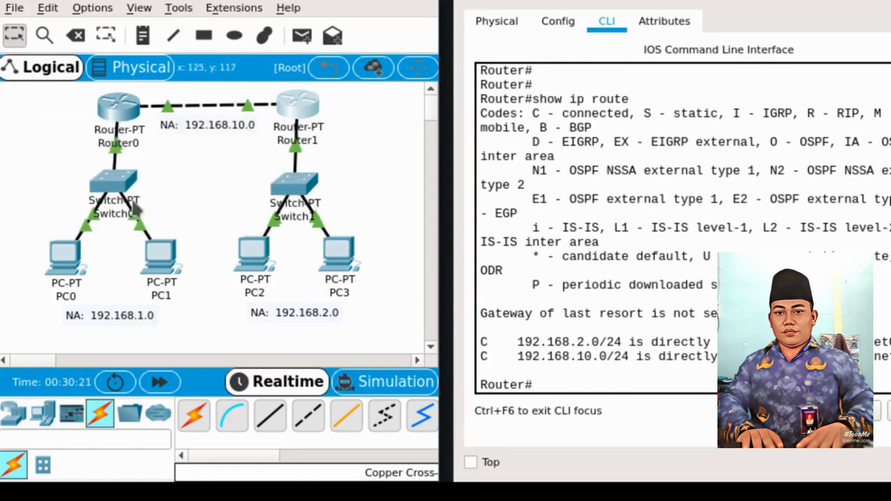
{"action": "left_click", "coordinate": [714, 294]}
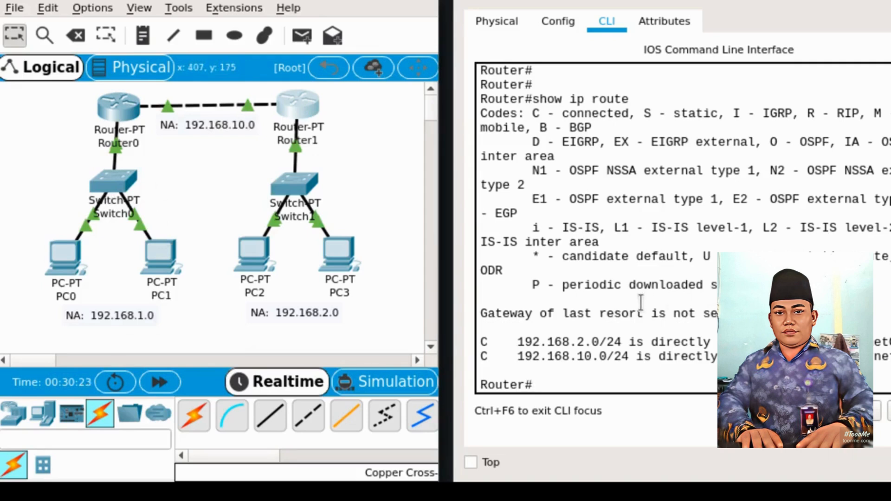
Step: On Router1, add static route 192.168.1.0 255.255.255.0 via Router0's next hop, then exit configuration mode
{"action": "type", "text": "configure ter"}
{"action": "type", "text": "minal"}
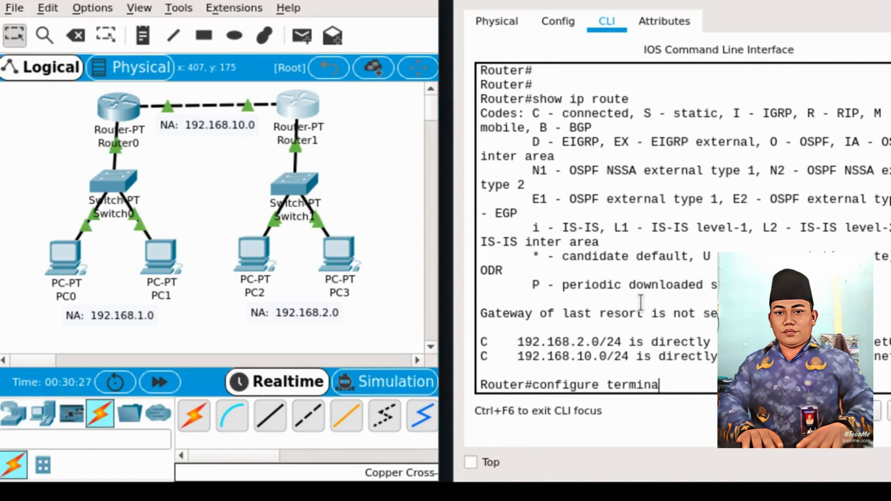
{"action": "key", "text": "Return"}
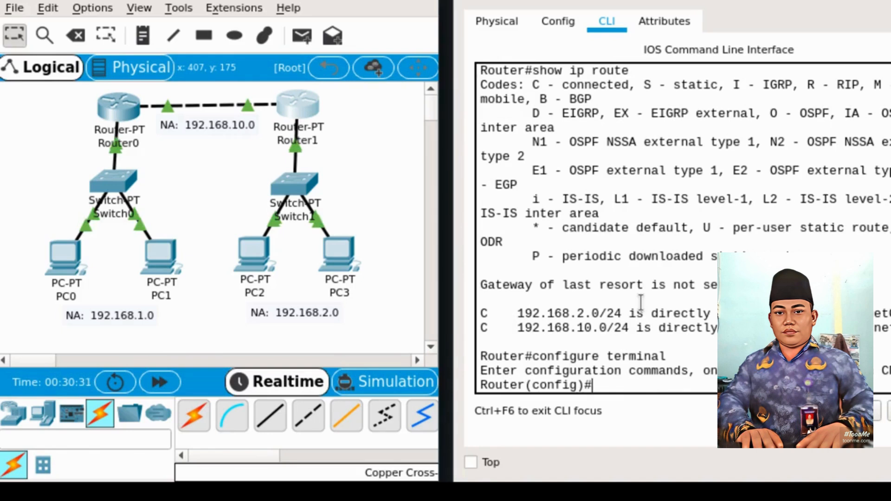
{"action": "type", "text": "ip route"}
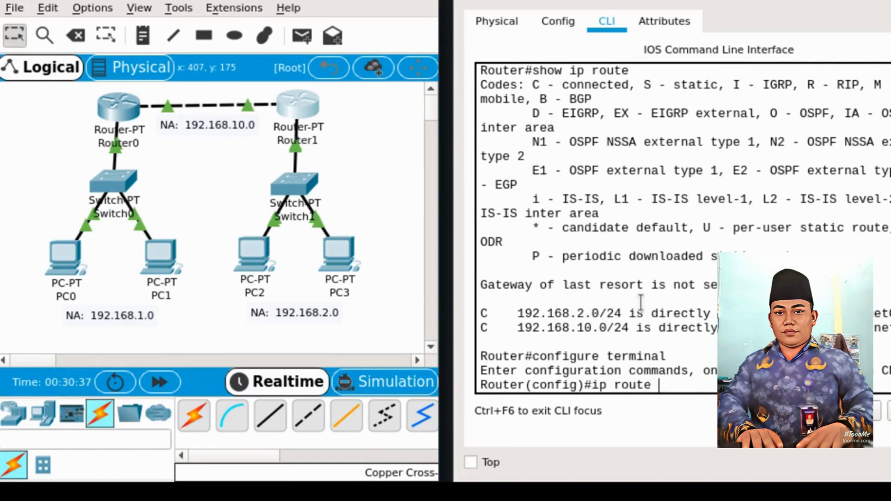
{"action": "type", "text": " 192.168."}
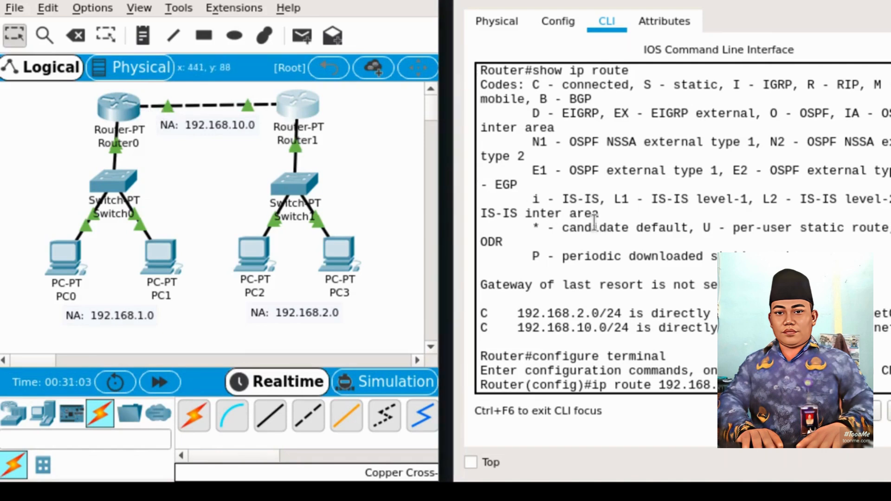
{"action": "type", "text": ".1"}
{"action": "key", "text": "Return"}
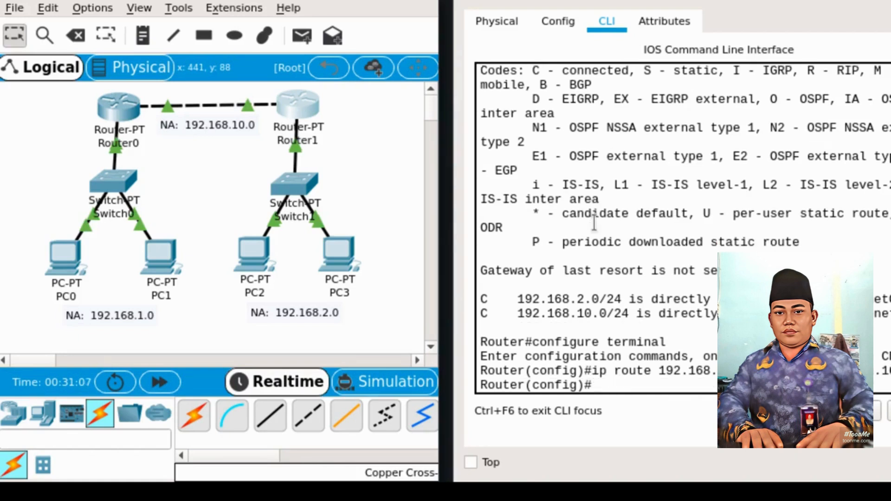
{"action": "type", "text": "exit"}
{"action": "key", "text": "Return"}
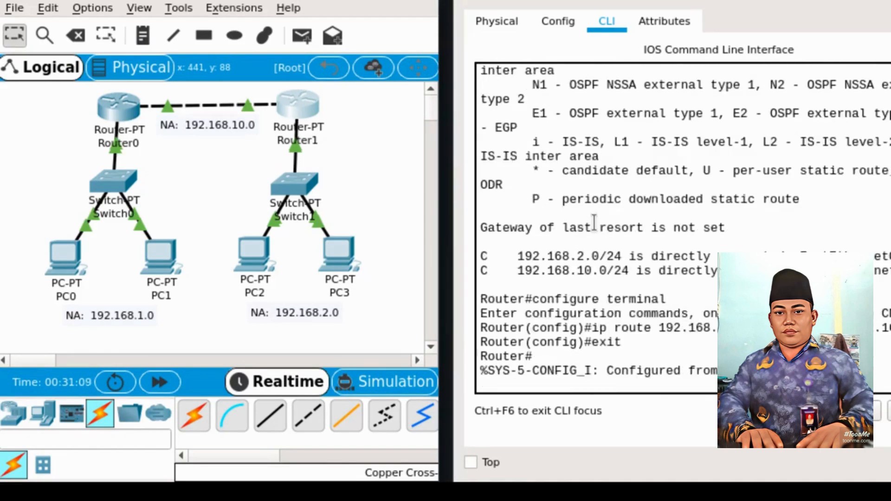
{"action": "key", "text": "Return"}
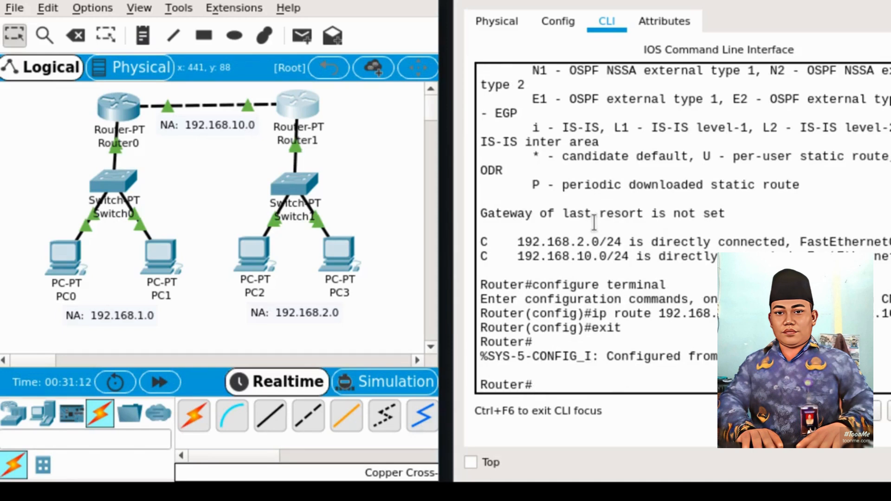
Step: Run 'show ip route' on Router1 and confirm the S 192.168.1.0/24 [1/0] static route
{"action": "type", "text": "show ip route"}
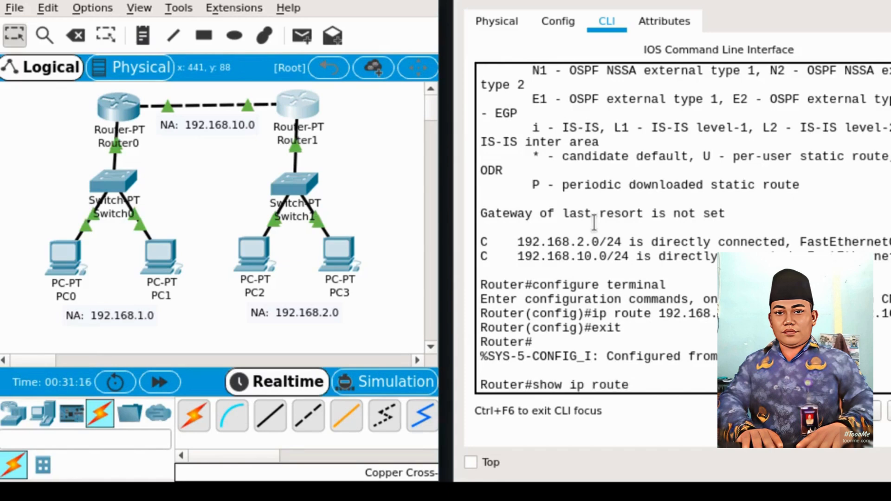
{"action": "key", "text": "Return"}
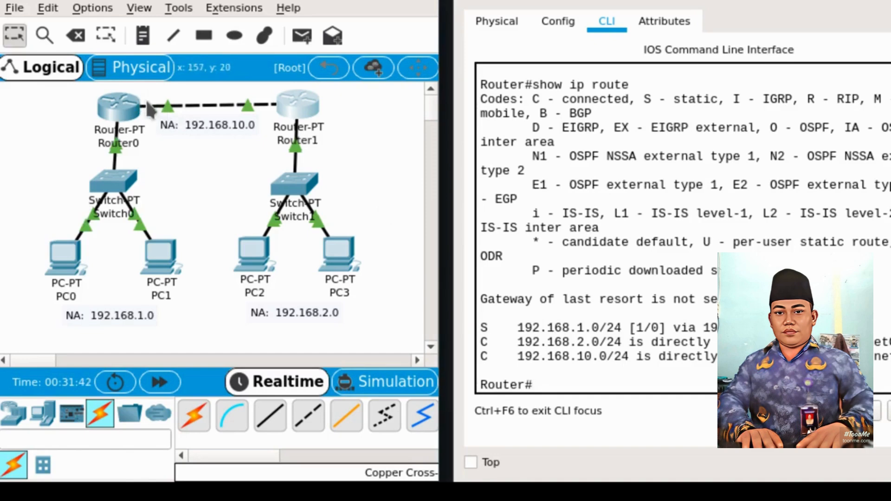
{"action": "mouse_move", "coordinate": [145, 103]}
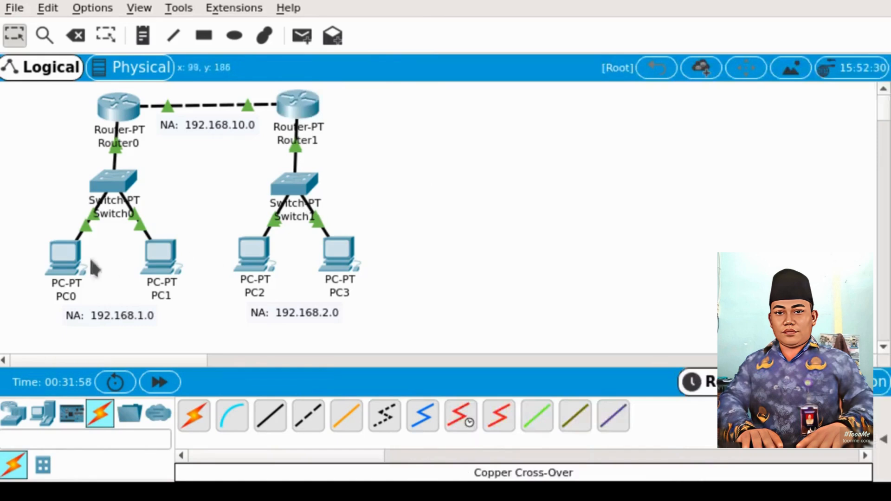
Step: Bring up PC0's Desktop Command Prompt, ready for input
{"action": "left_click", "coordinate": [63, 254]}
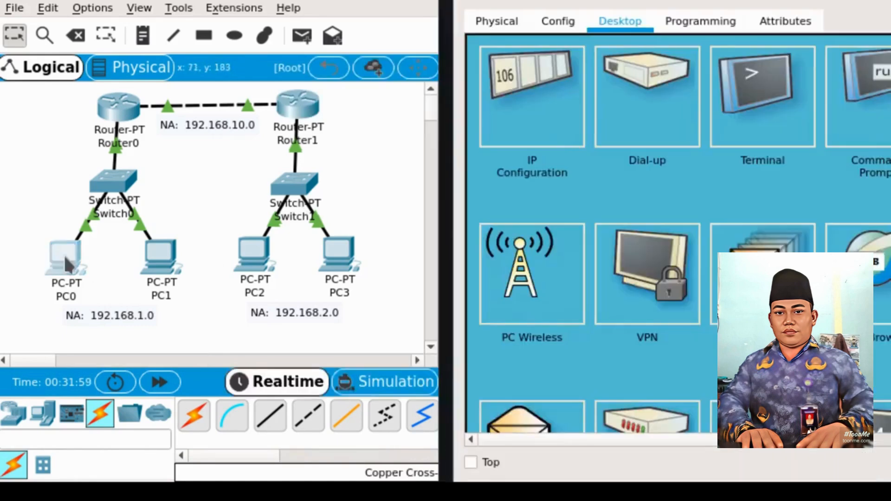
{"action": "left_click", "coordinate": [858, 91]}
{"action": "left_click", "coordinate": [692, 293]}
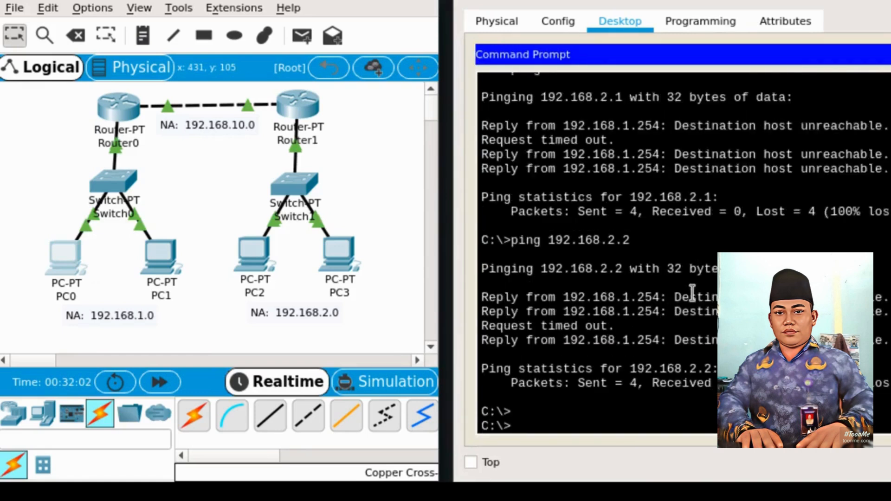
{"action": "key", "text": "Return"}
{"action": "key", "text": "Return"}
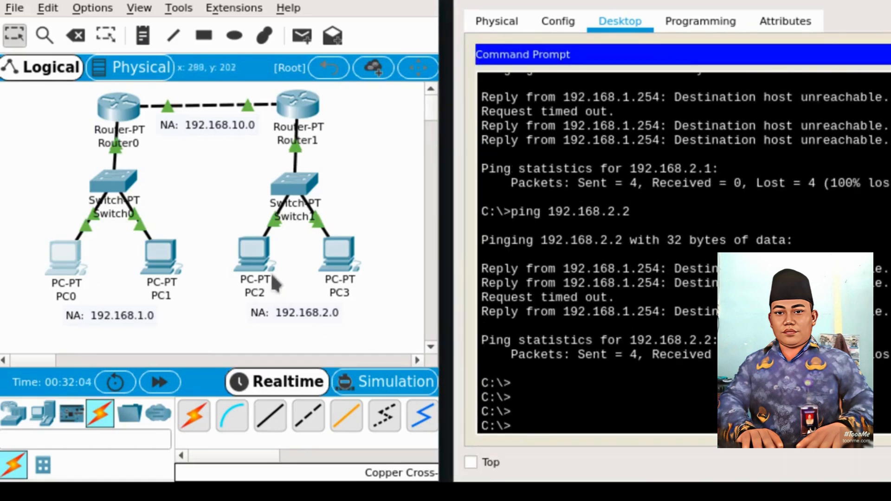
{"action": "left_click", "coordinate": [537, 358]}
Step: Ping 192.168.2.1 and then 192.168.2.2 from PC0, getting replies from both
{"action": "type", "text": "pin"}
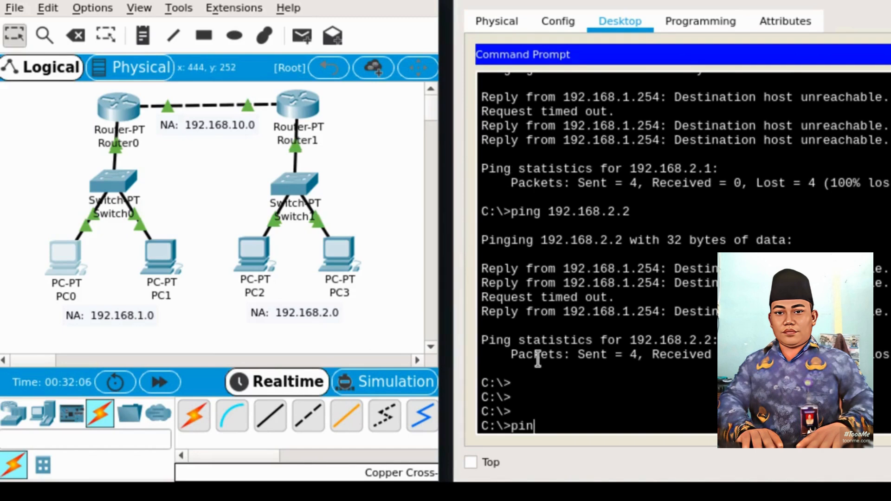
{"action": "type", "text": "g 192.168.2.1"}
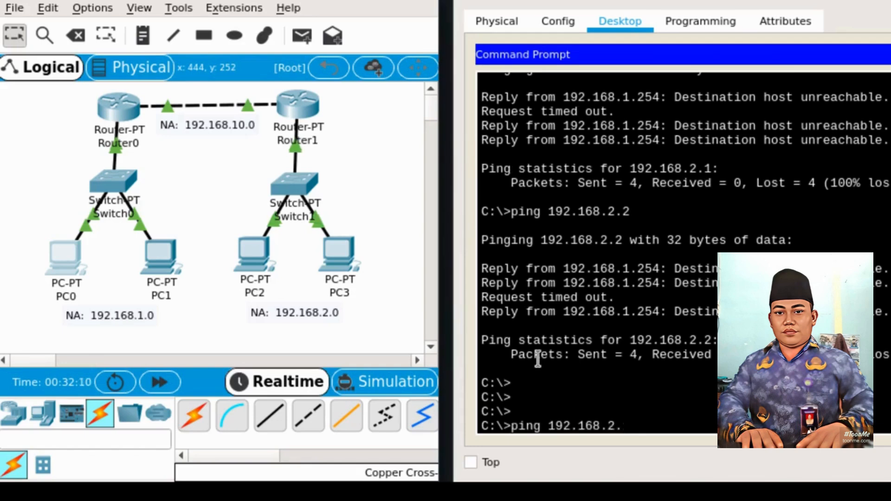
{"action": "key", "text": "Return"}
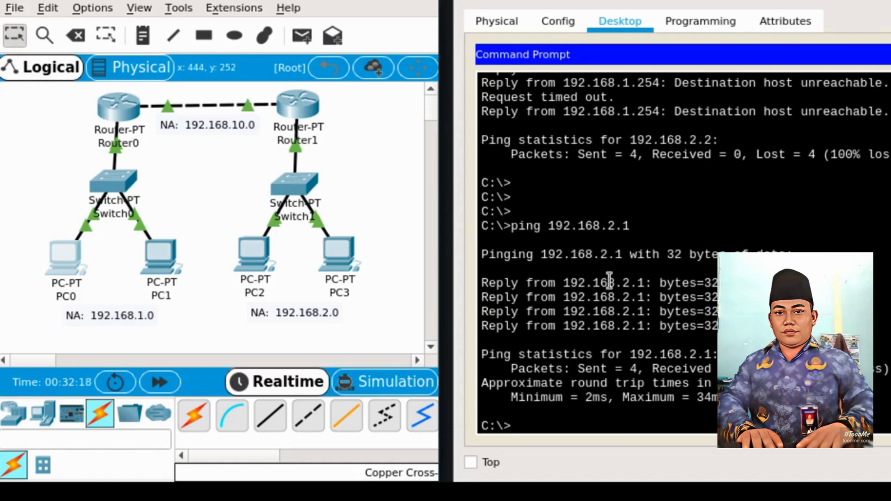
{"action": "key", "text": "Up"}
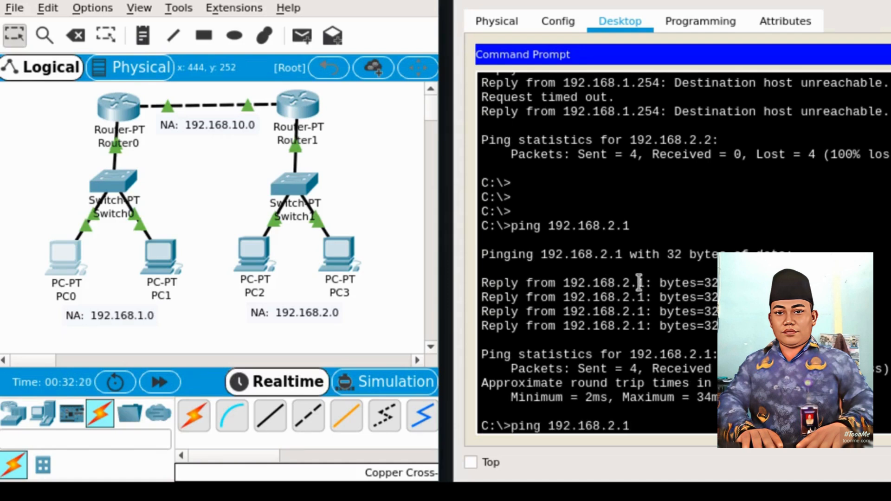
{"action": "type", "text": "2"}
{"action": "key", "text": "Return"}
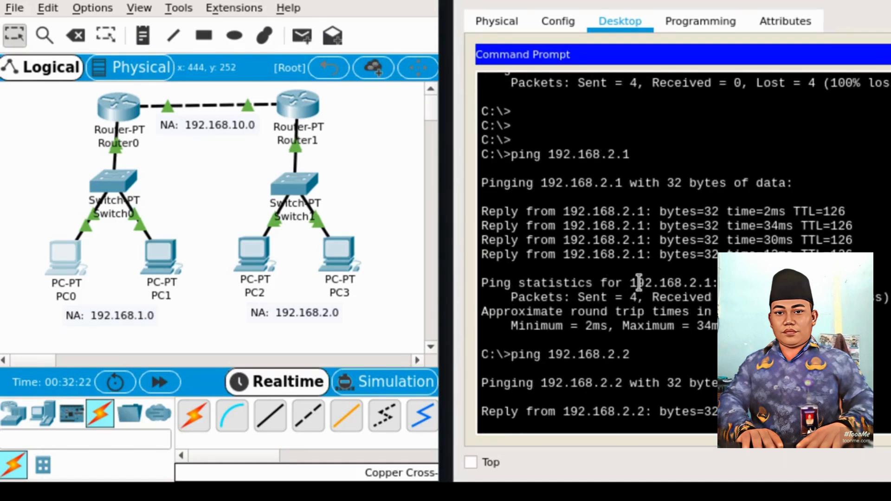
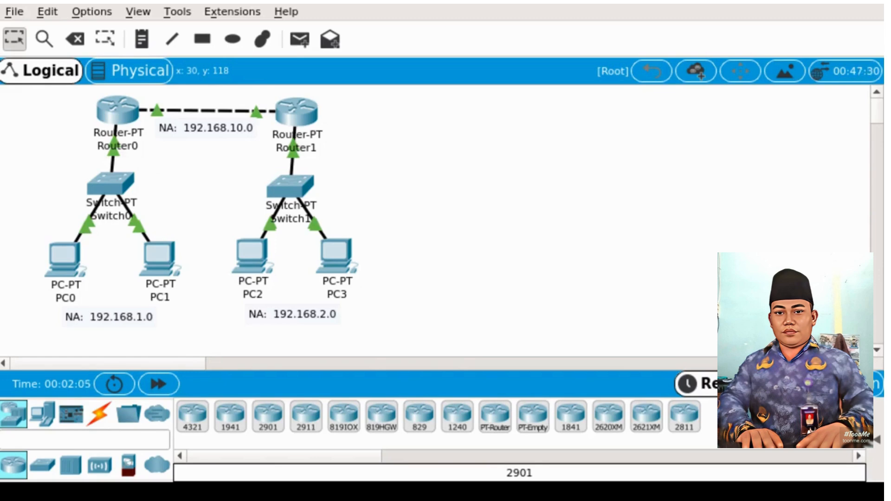
Step: Run 'show ip interface brief' on Router0 in privileged mode to list its interface addresses
{"action": "left_click", "coordinate": [9, 214]}
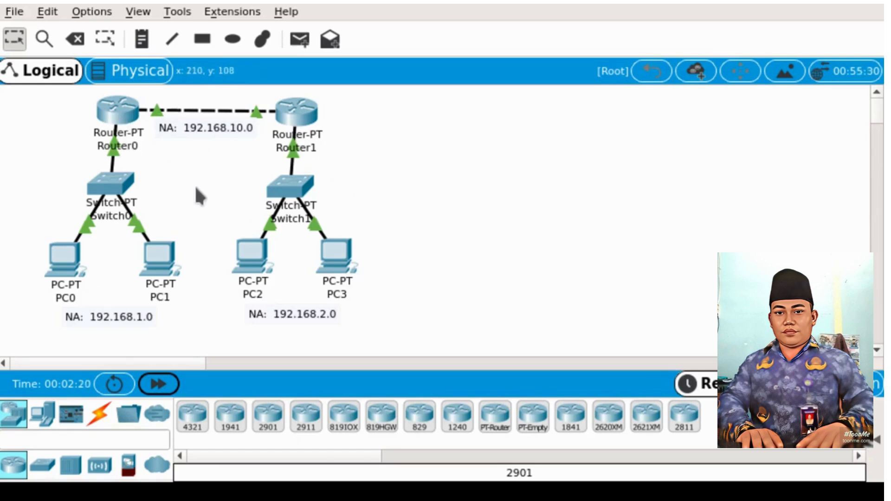
{"action": "left_click", "coordinate": [121, 115]}
{"action": "left_click", "coordinate": [602, 25]}
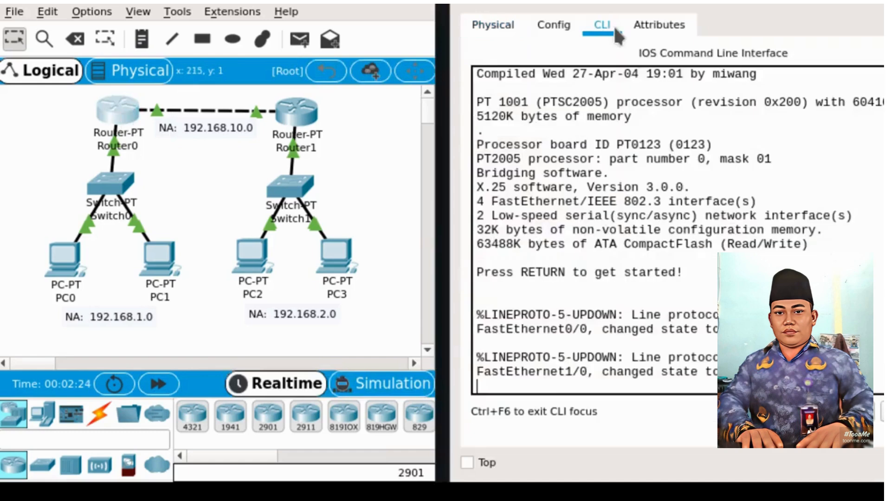
{"action": "key", "text": "Return"}
{"action": "key", "text": "Return"}
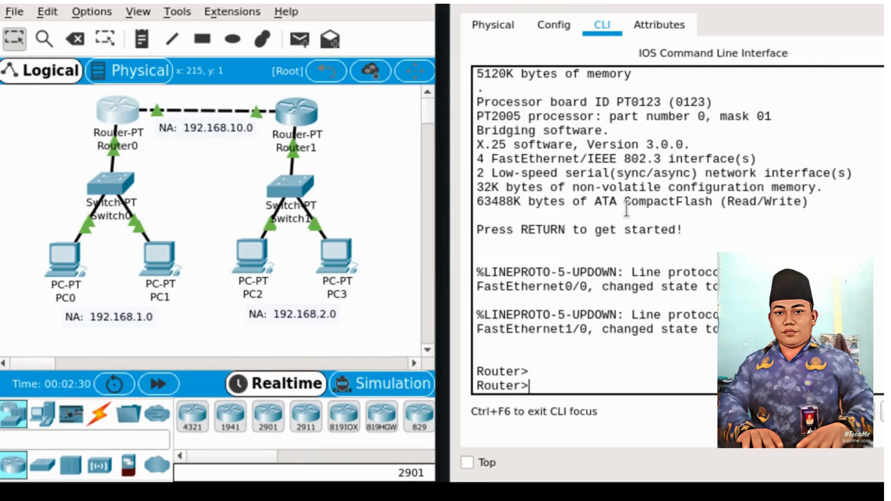
{"action": "type", "text": "enable"}
{"action": "key", "text": "Return"}
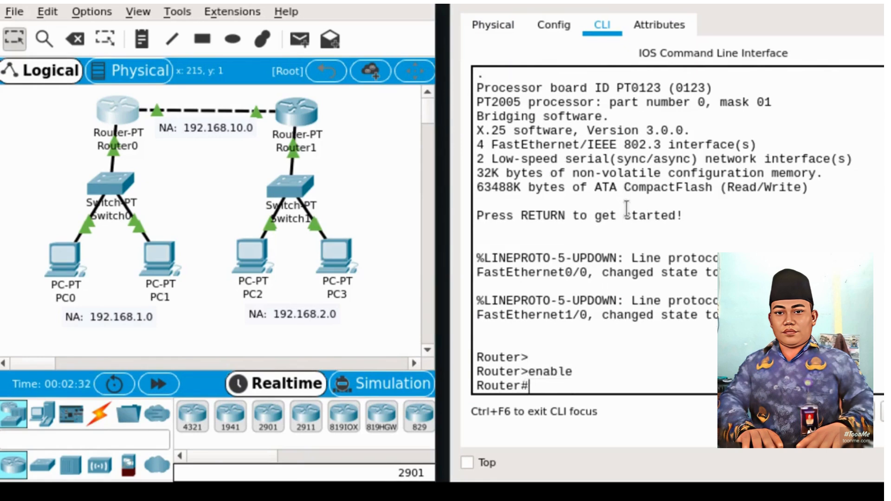
{"action": "type", "text": "show ip inter"}
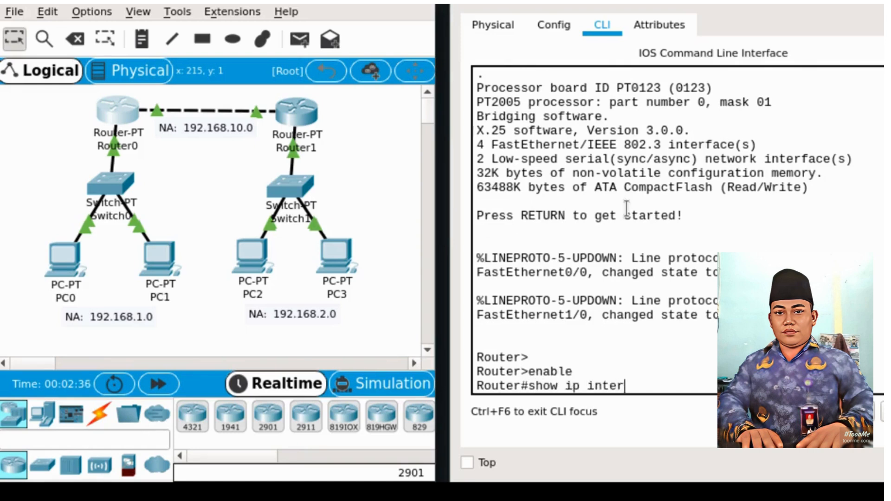
{"action": "type", "text": "face brief"}
{"action": "key", "text": "Return"}
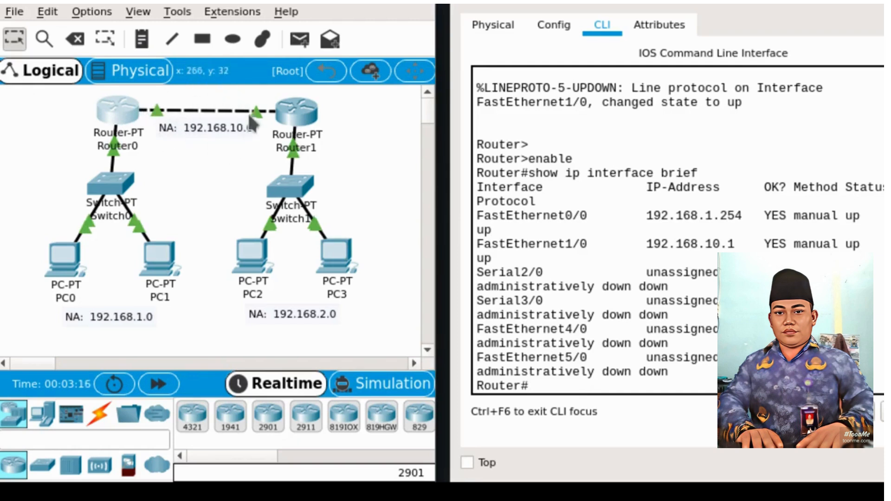
{"action": "left_click", "coordinate": [493, 238]}
{"action": "left_click", "coordinate": [610, 233]}
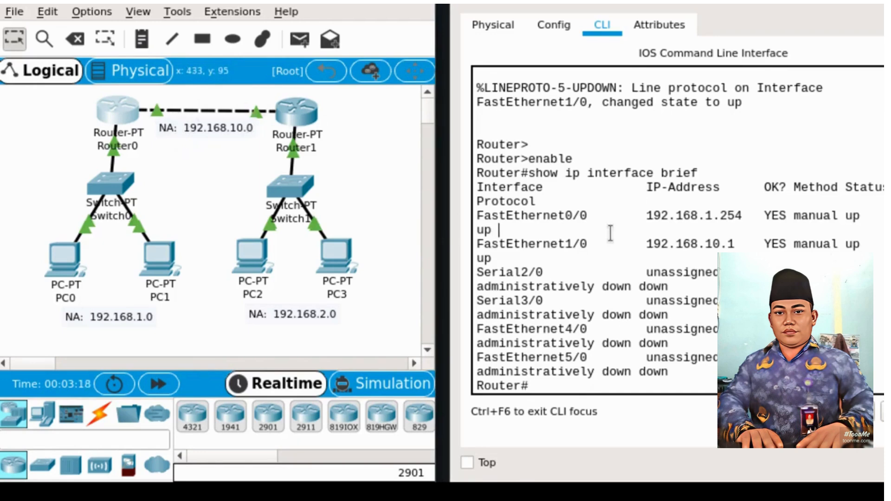
{"action": "key", "text": "super+shift+q"}
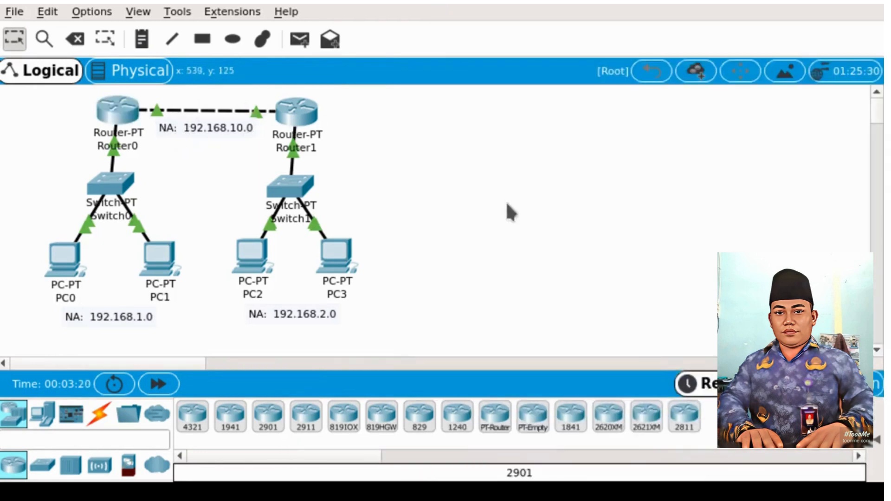
Step: Run 'show ip interface brief' on Router1 to check its interface addresses and status
{"action": "left_click", "coordinate": [305, 108]}
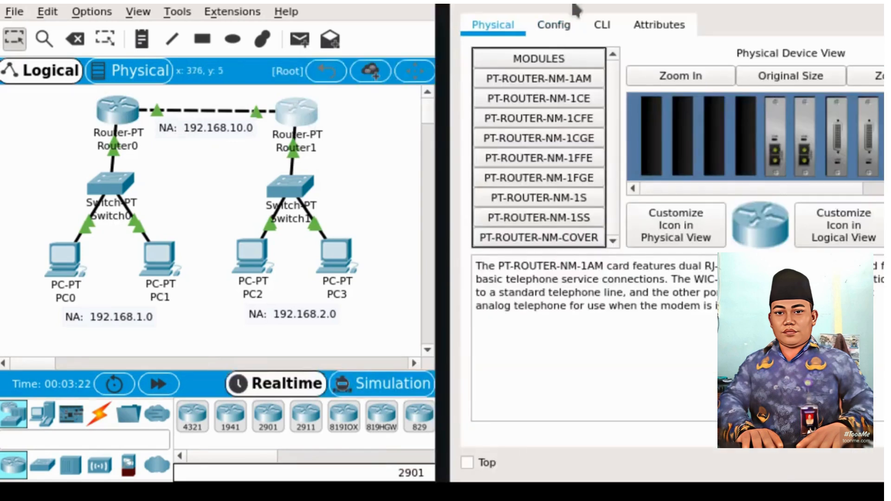
{"action": "left_click", "coordinate": [603, 25]}
{"action": "key", "text": "Return"}
{"action": "key", "text": "Return"}
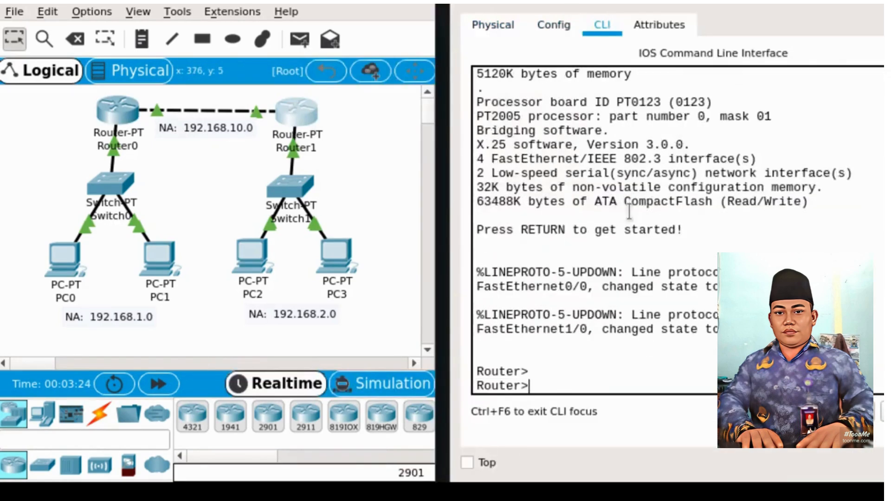
{"action": "type", "text": "enable"}
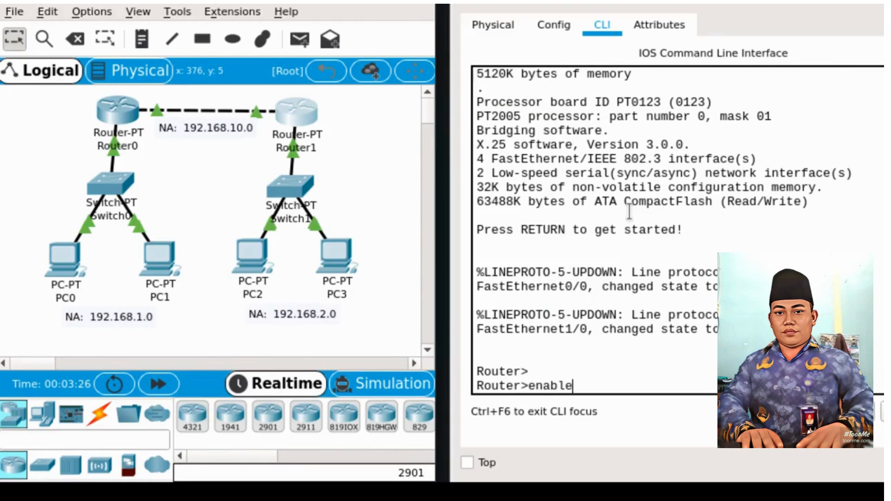
{"action": "key", "text": "Return"}
{"action": "type", "text": "show ip"}
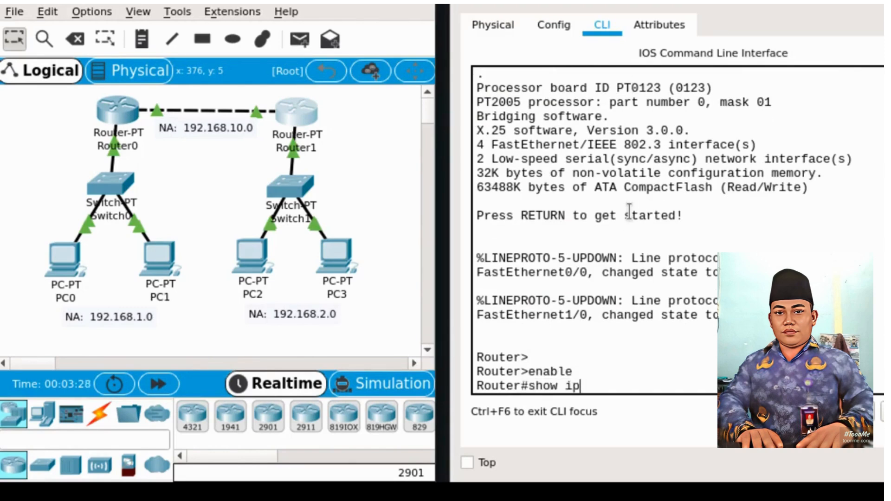
{"action": "type", "text": " interface brief"}
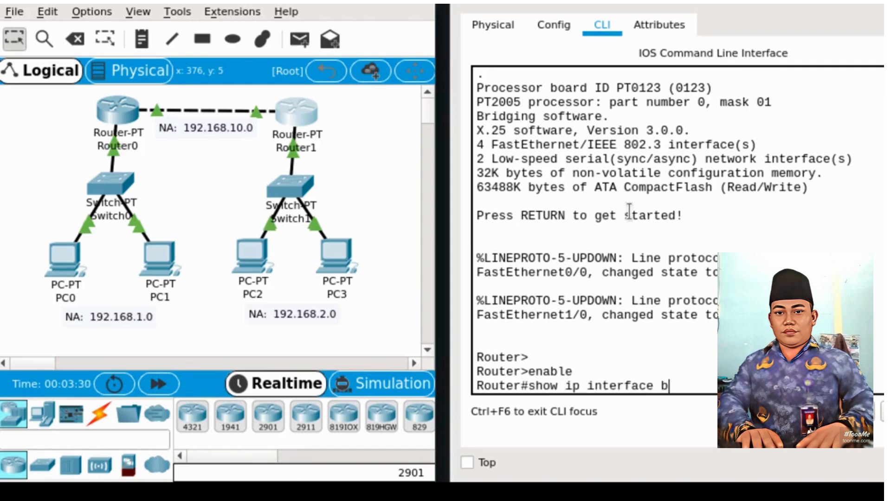
{"action": "key", "text": "Return"}
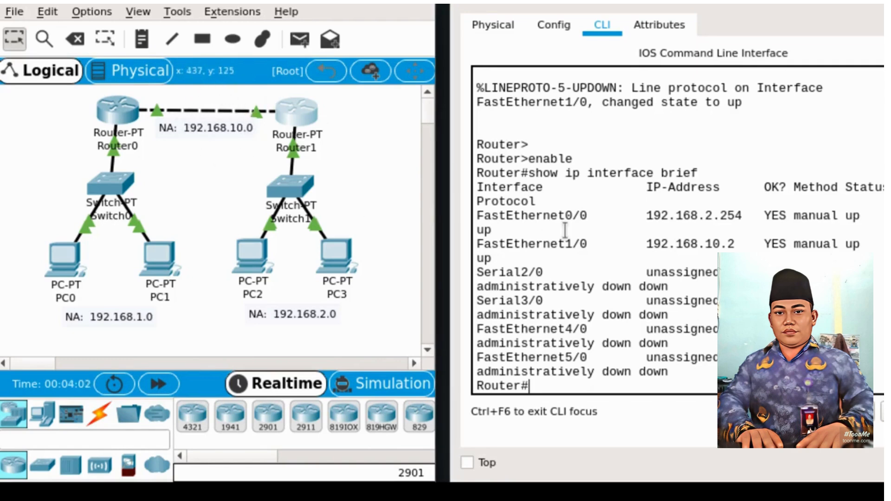
{"action": "key", "text": "super+q"}
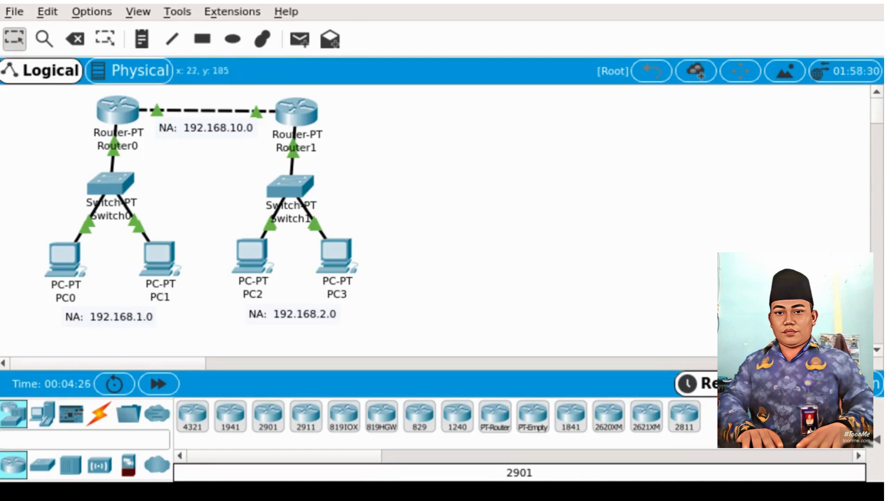
Step: Check PC0's IP configuration with ipconfig
{"action": "left_click", "coordinate": [60, 249]}
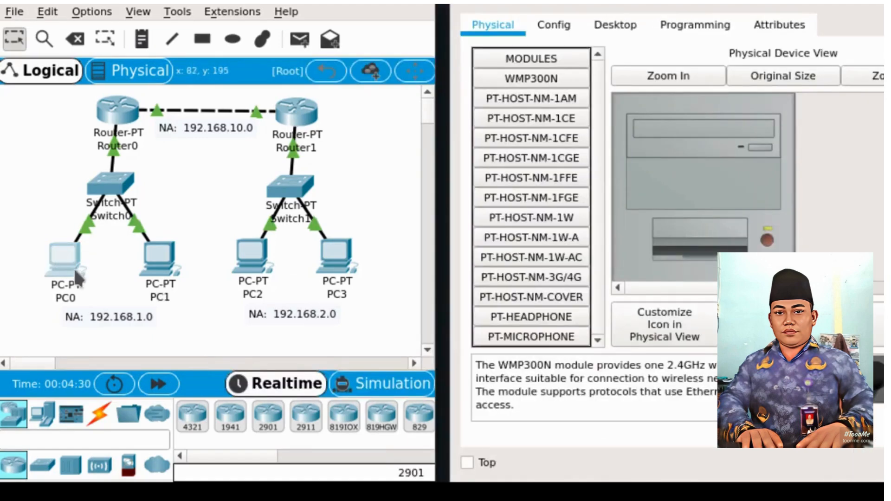
{"action": "left_click", "coordinate": [617, 24]}
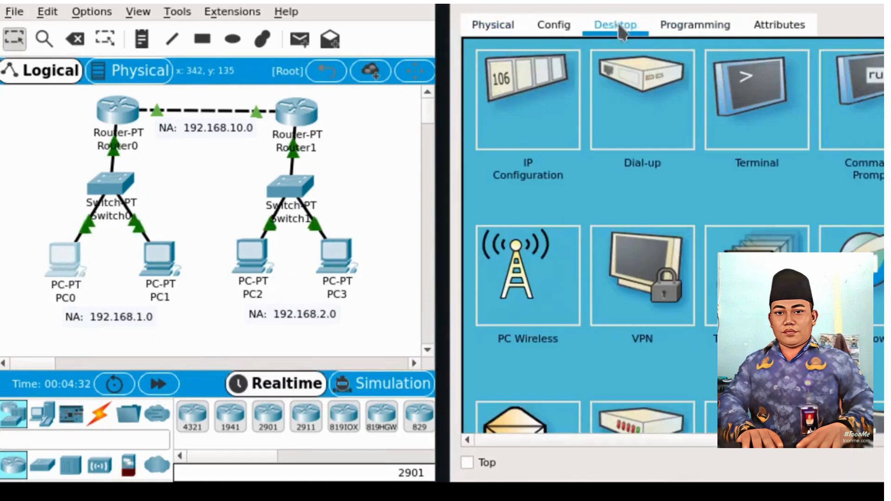
{"action": "left_click", "coordinate": [872, 104]}
{"action": "type", "text": "ip"}
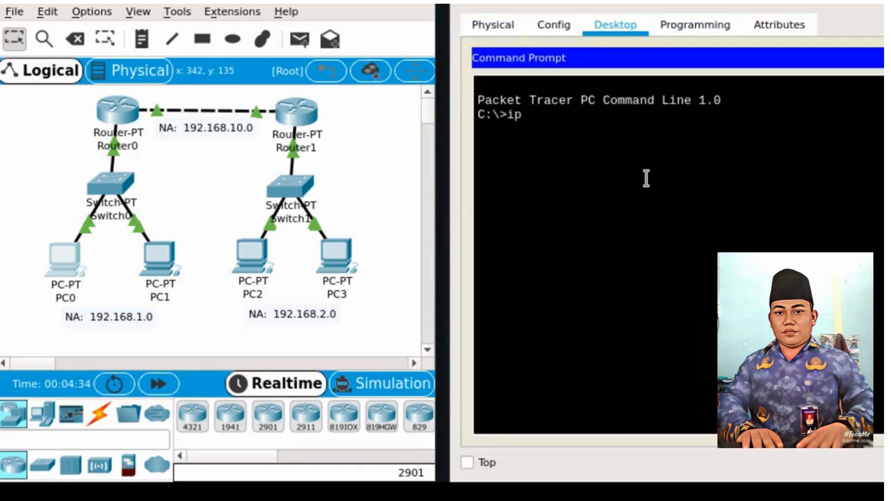
{"action": "type", "text": "config"}
{"action": "key", "text": "Return"}
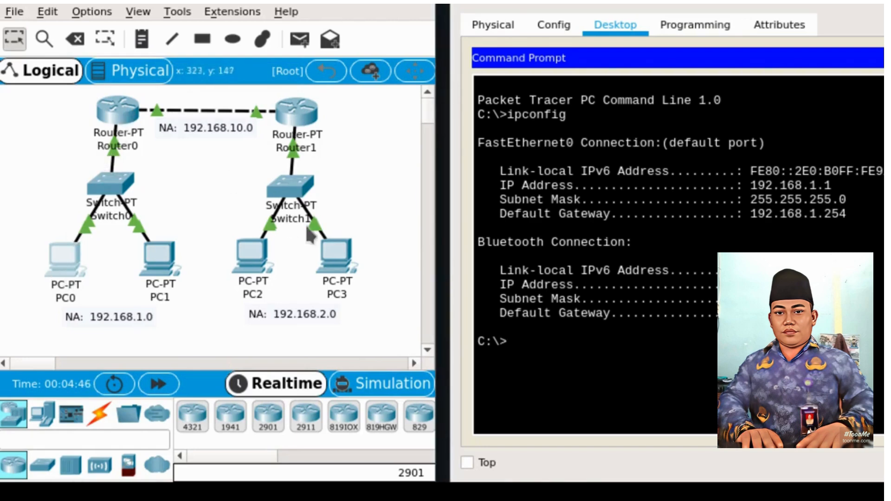
{"action": "key", "text": "alt+F4"}
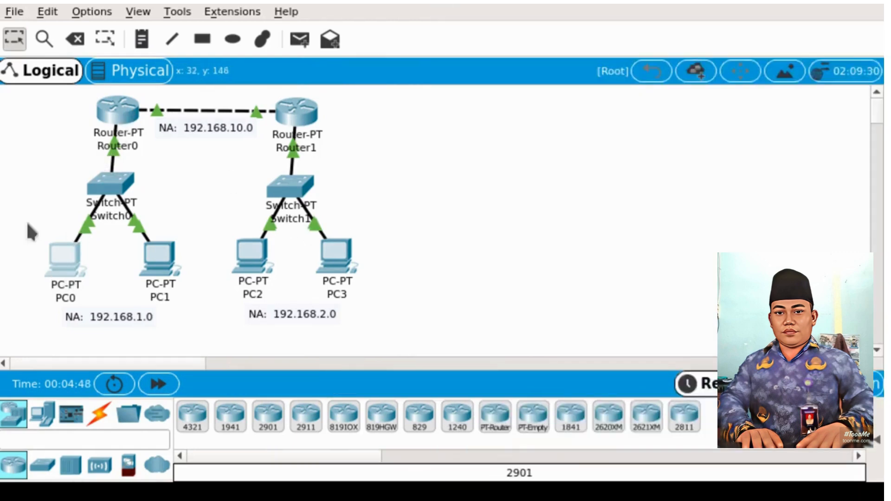
Step: Check PC1's IP configuration with ipconfig
{"action": "left_click", "coordinate": [149, 250]}
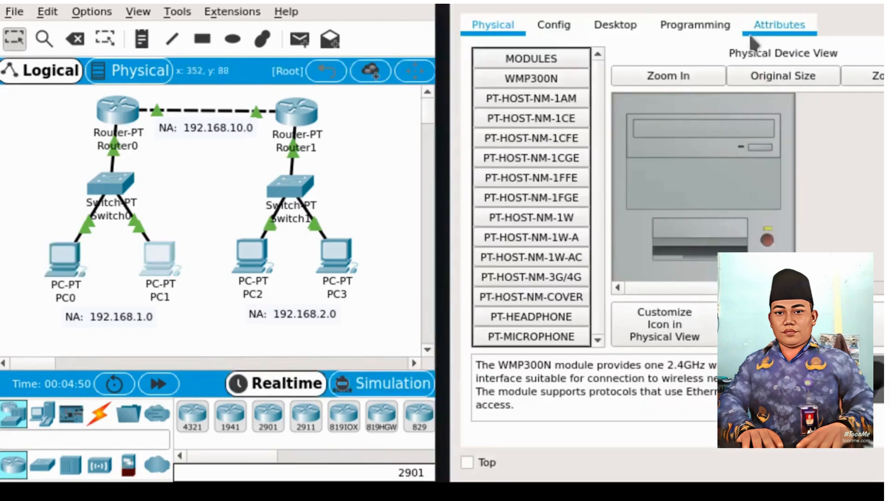
{"action": "left_click", "coordinate": [640, 26]}
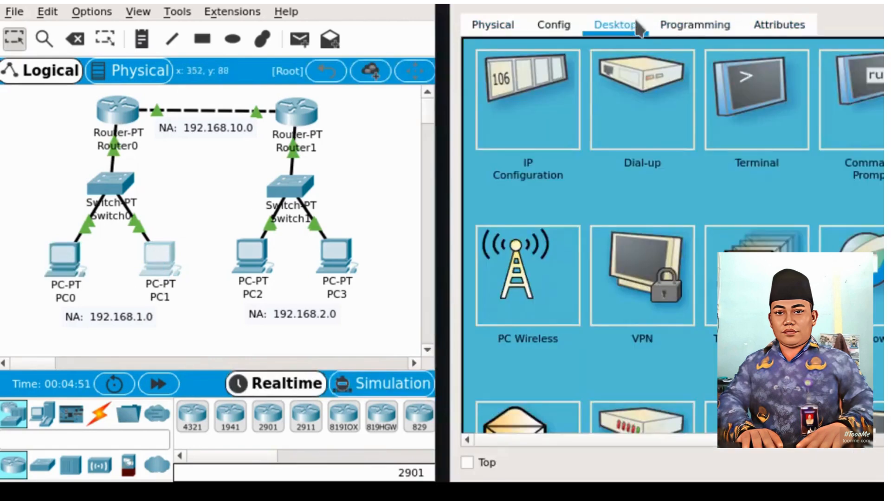
{"action": "left_click", "coordinate": [856, 99]}
{"action": "type", "text": "ip"}
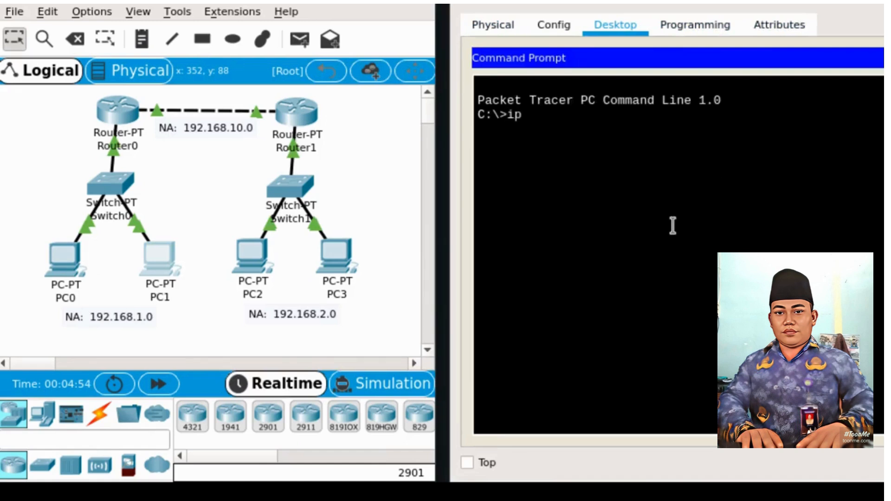
{"action": "type", "text": "config"}
{"action": "key", "text": "Return"}
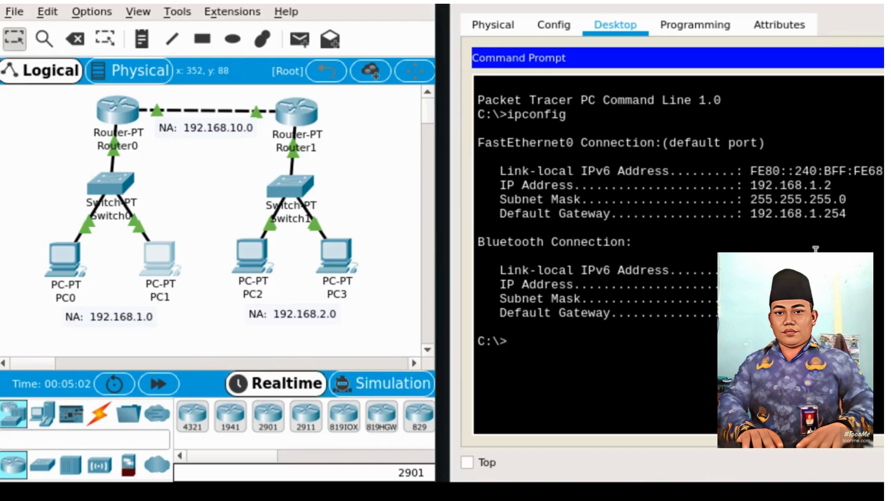
{"action": "key", "text": "super+shift+q"}
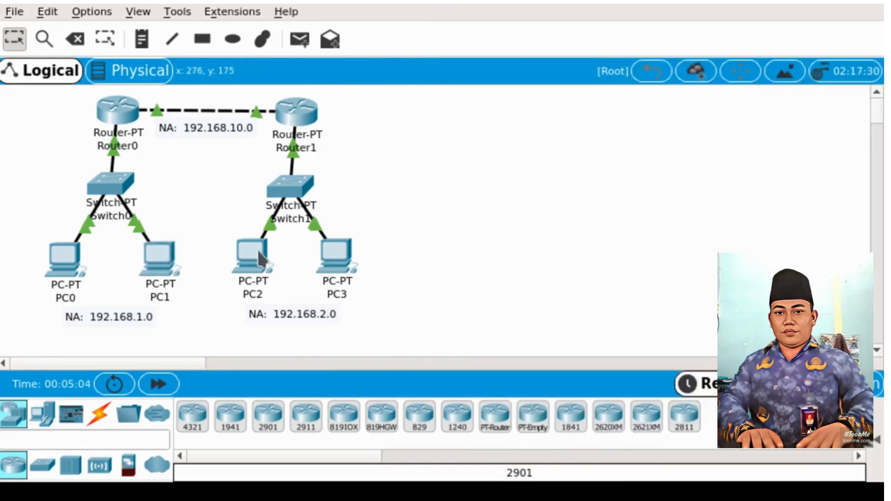
Step: Run ipconfig on PC2 to confirm address 192.168.2.1 with gateway 192.168.2.254
{"action": "left_click", "coordinate": [257, 249]}
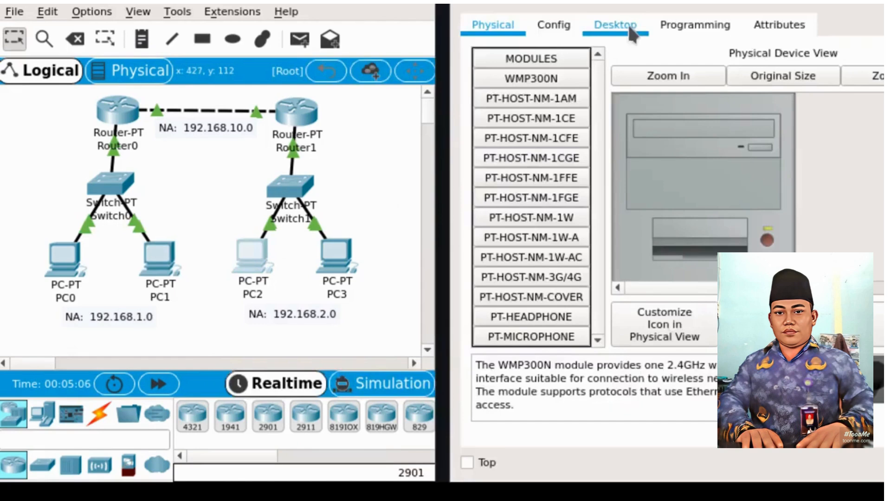
{"action": "left_click", "coordinate": [625, 24]}
{"action": "left_click", "coordinate": [856, 111]}
{"action": "type", "text": "i"}
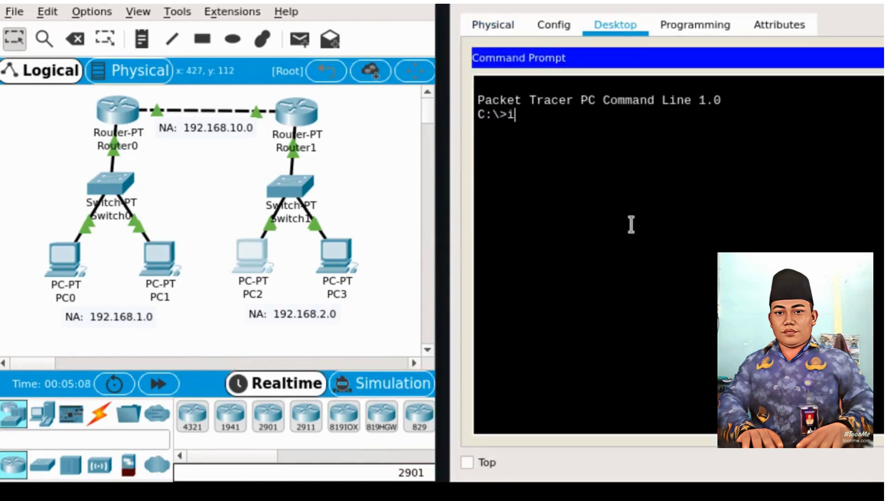
{"action": "type", "text": "pconfig"}
{"action": "key", "text": "Return"}
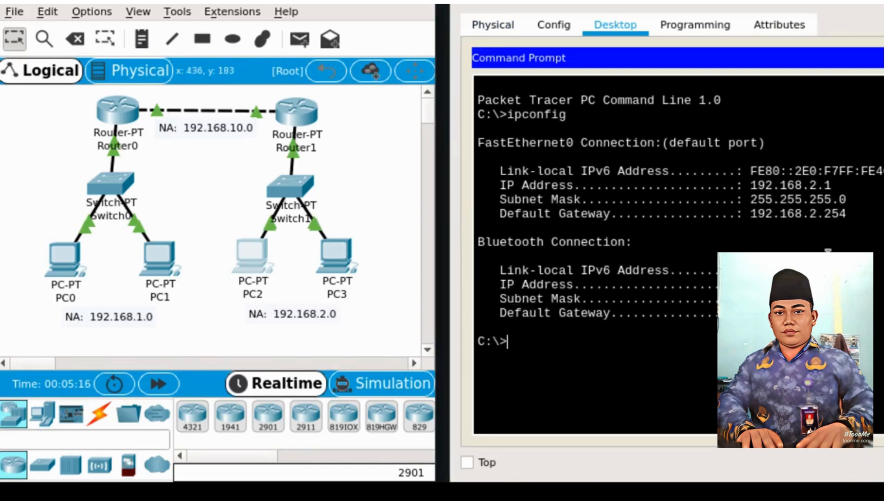
{"action": "key", "text": "super+shift+q"}
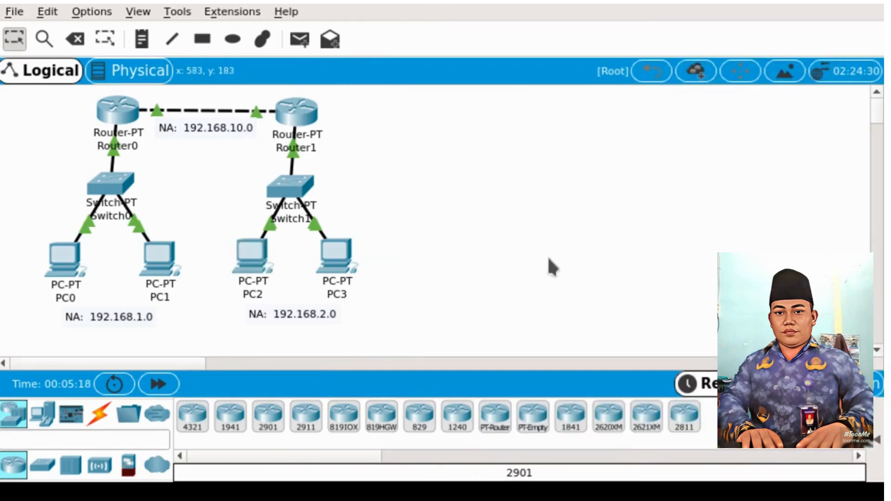
Step: Run ipconfig on PC3, confirming 192.168.2.2/255.255.255.0 with gateway 192.168.2.254
{"action": "left_click", "coordinate": [341, 256]}
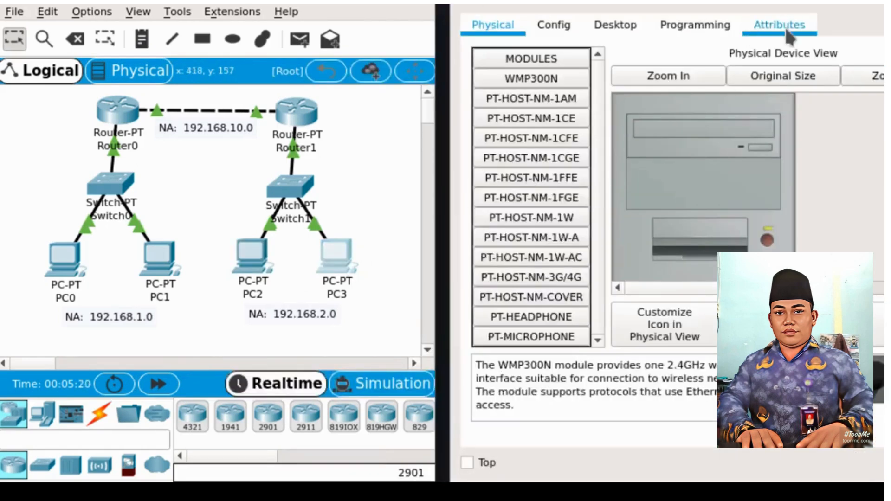
{"action": "left_click", "coordinate": [619, 25]}
{"action": "left_click", "coordinate": [852, 102]}
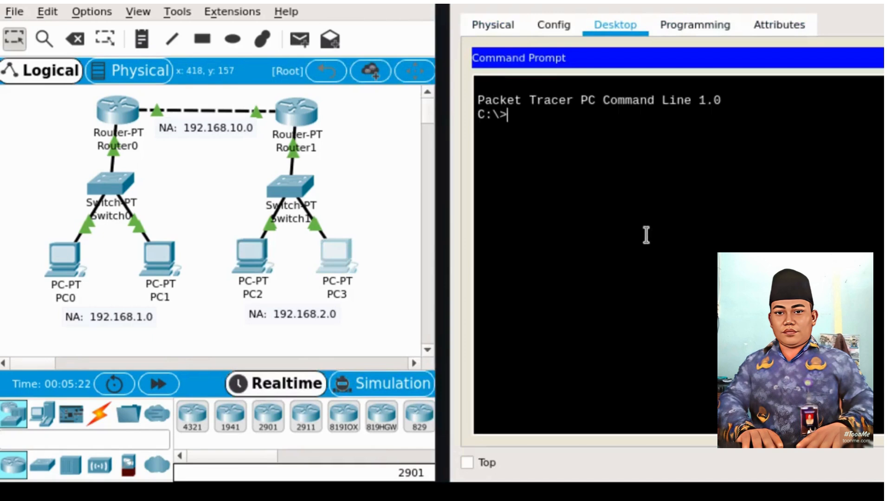
{"action": "type", "text": "ipconfig"}
{"action": "key", "text": "Return"}
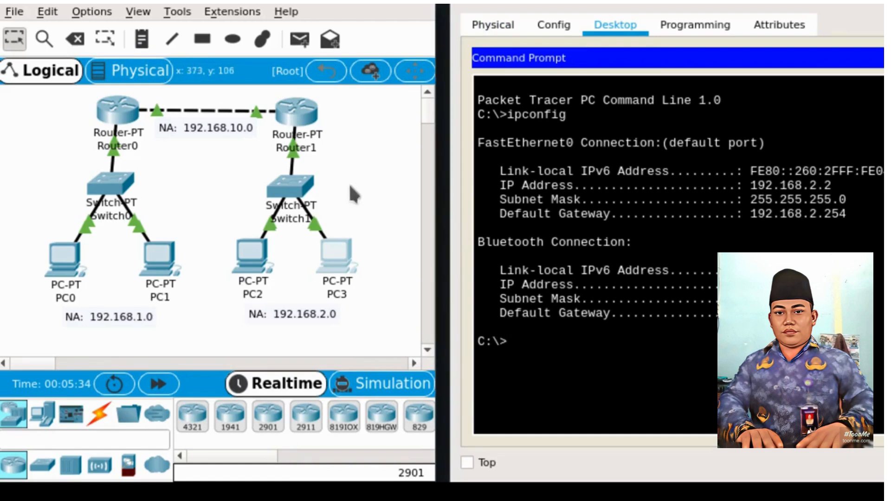
{"action": "key", "text": "super+shift+q"}
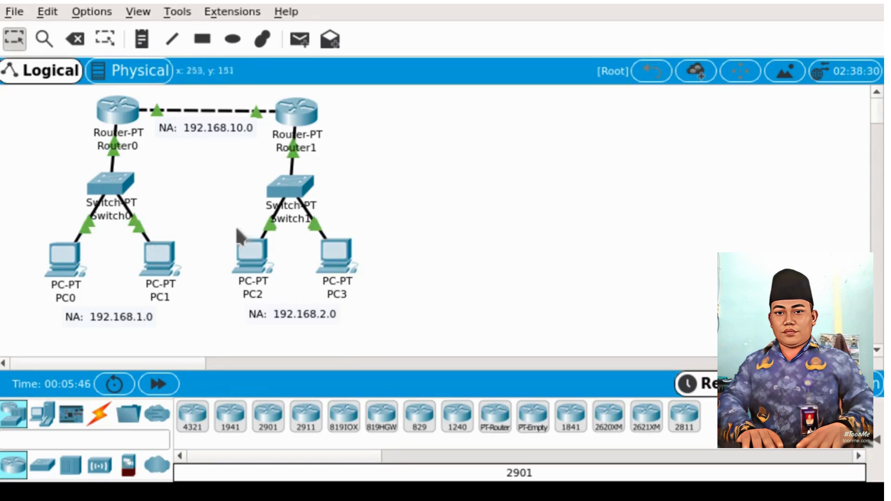
Step: Run 'show ip route' on Router0, showing the static 192.168.2.0/24 [1/0] route alongside connected networks
{"action": "left_click", "coordinate": [118, 110]}
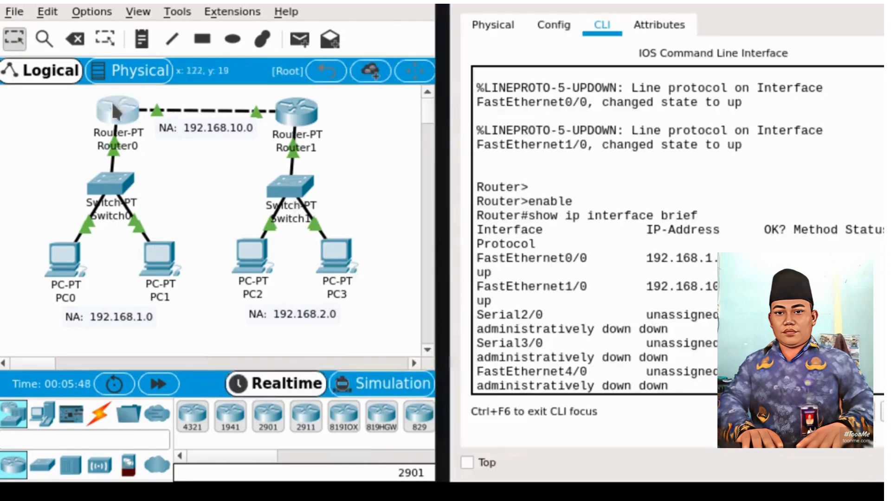
{"action": "key", "text": "Return"}
{"action": "key", "text": "Return"}
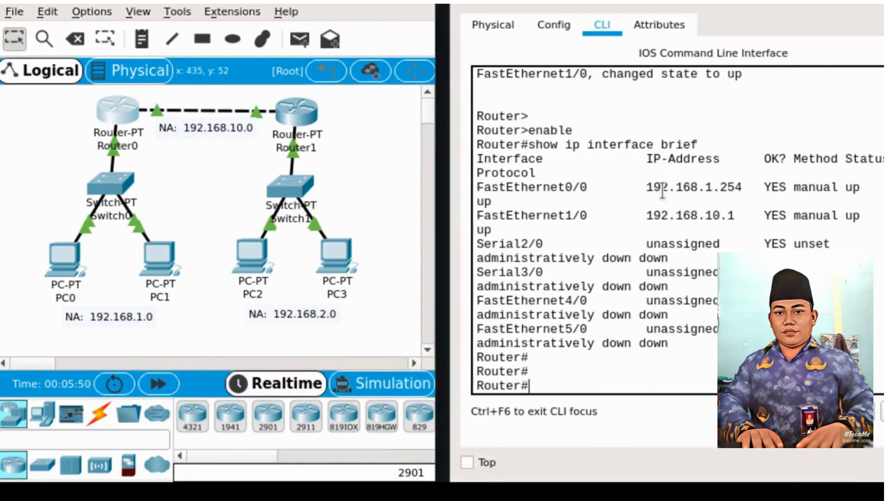
{"action": "type", "text": "show ip route"}
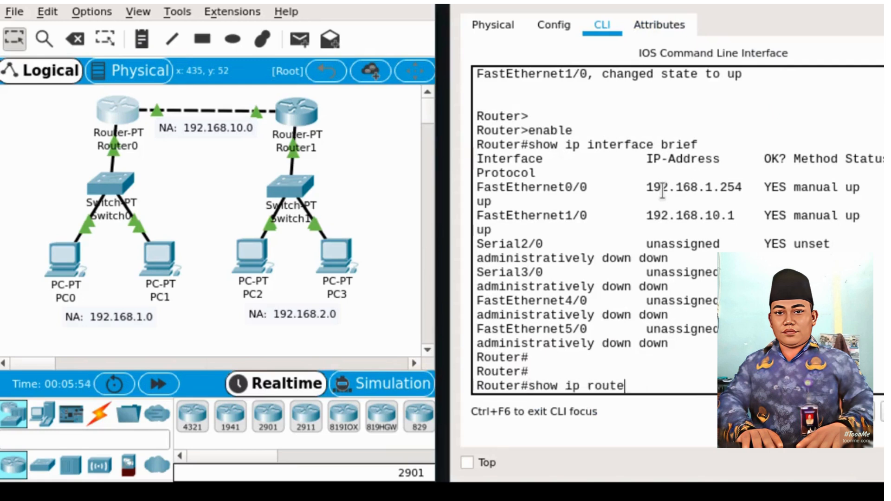
{"action": "key", "text": "Return"}
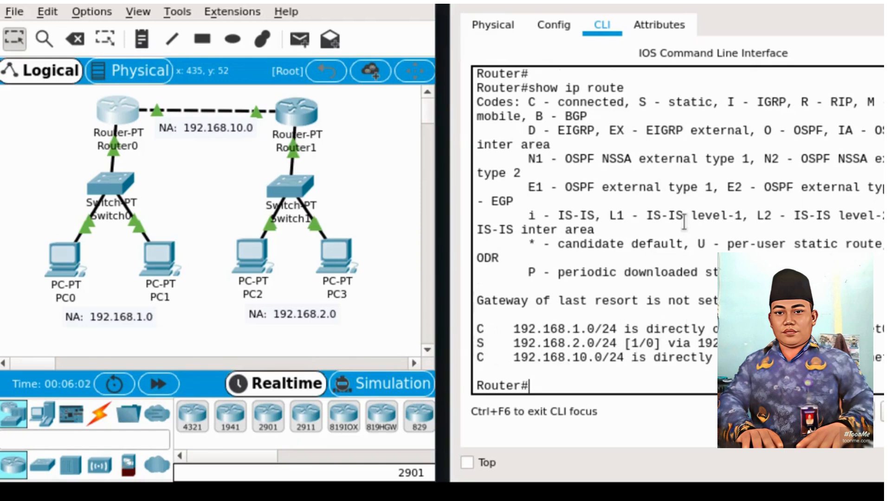
{"action": "key", "text": "super+q"}
Step: Run 'show ip route' on Router1, showing the static 192.168.1.0/24 [1/0] route and connected 192.168.2.0/24, 192.168.10.0/24
{"action": "left_click", "coordinate": [312, 115]}
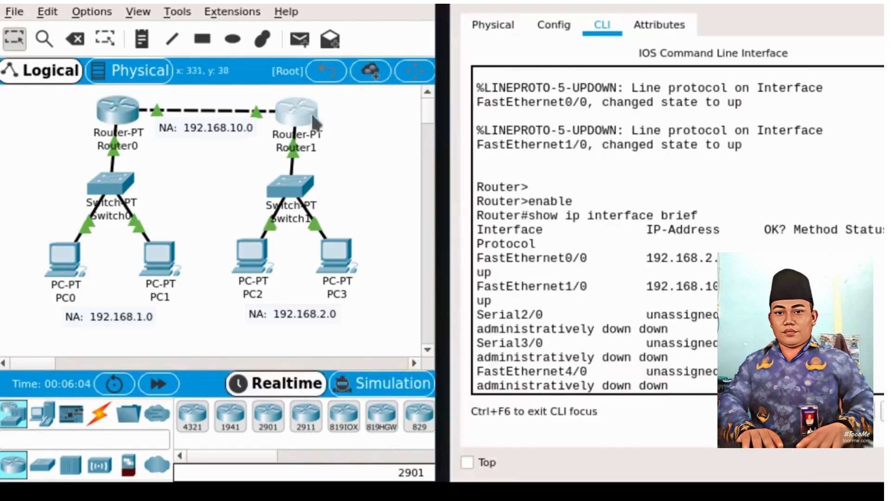
{"action": "left_click", "coordinate": [549, 211]}
{"action": "key", "text": "Return"}
{"action": "key", "text": "Return"}
{"action": "type", "text": "sh"}
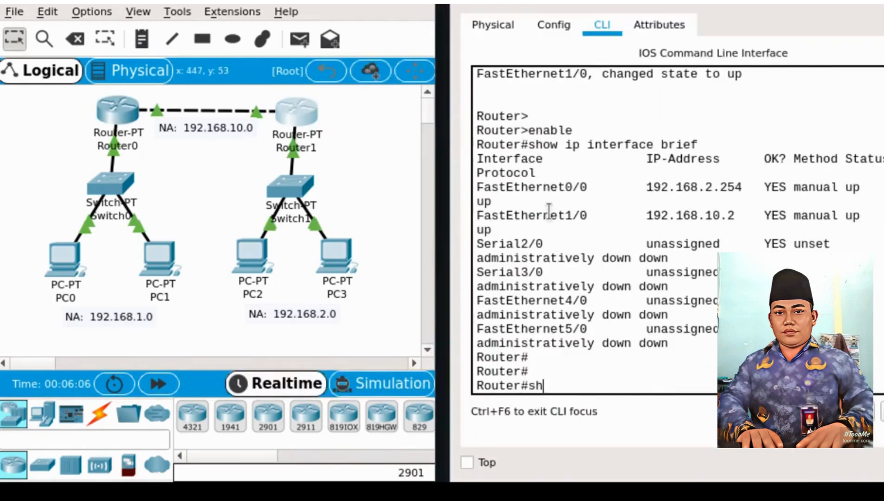
{"action": "type", "text": "ow ip route"}
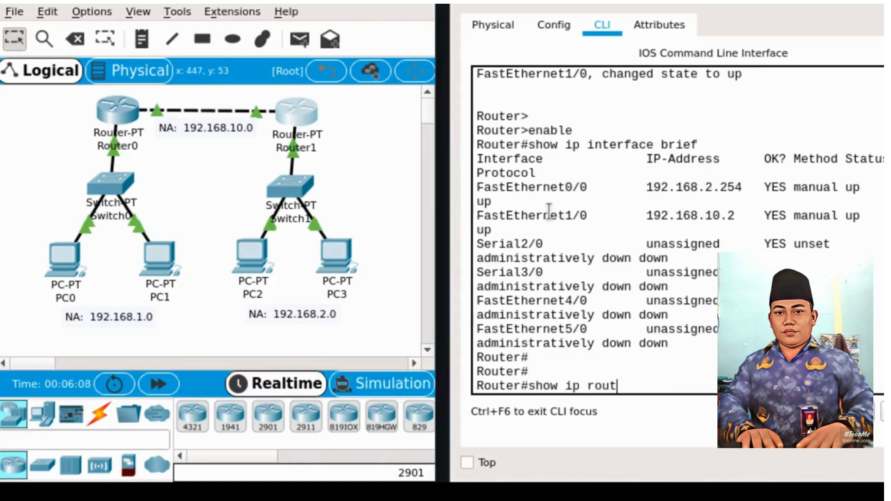
{"action": "key", "text": "Return"}
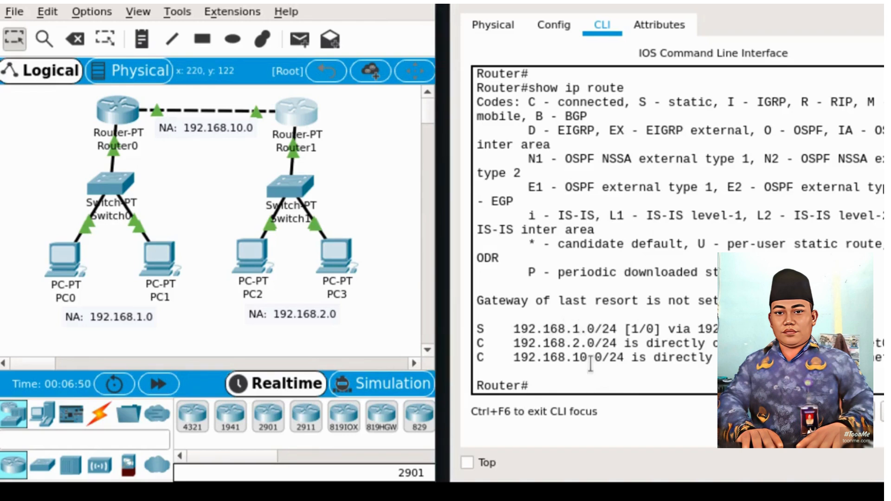
Step: In Router1's global configuration mode, delete the static route to 192.168.1.0/24 with 'no ip route'
{"action": "type", "text": "co"}
{"action": "key", "text": "BackSpace"}
{"action": "key", "text": "BackSpace"}
{"action": "key", "text": "BackSpace"}
{"action": "type", "text": "igure termi"}
{"action": "type", "text": "n"}
{"action": "key", "text": "BackSpace"}
{"action": "type", "text": "inal"}
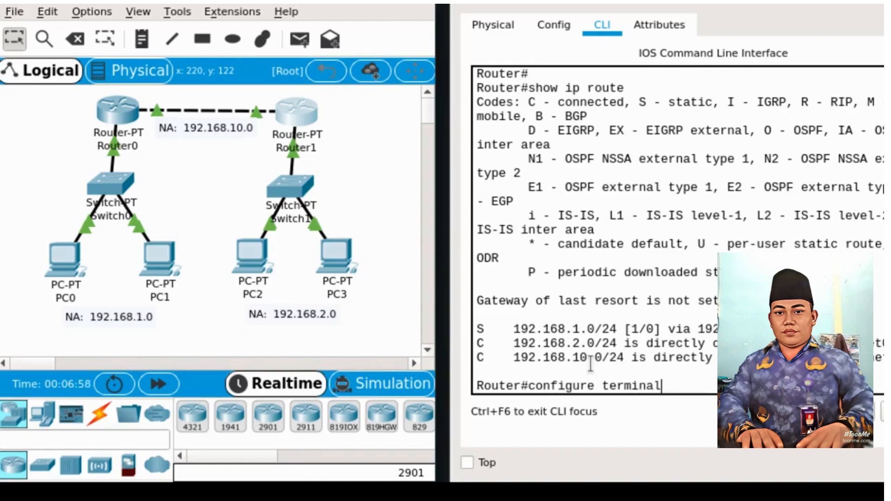
{"action": "key", "text": "Return"}
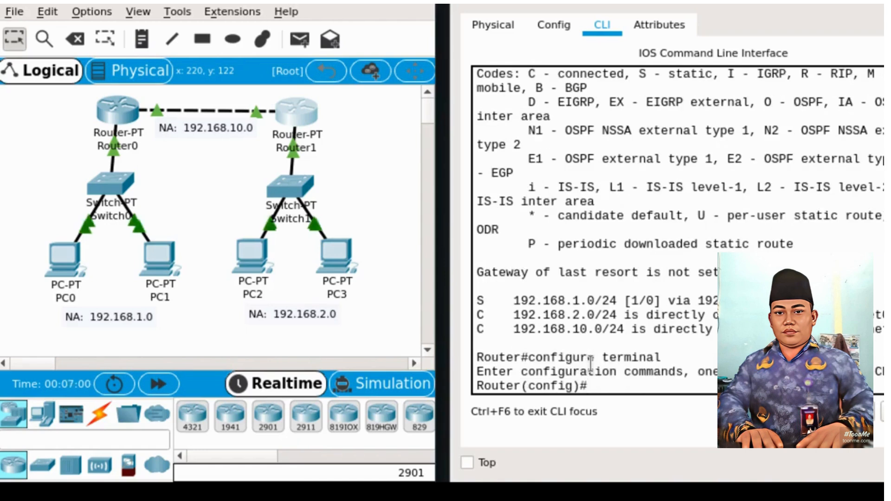
{"action": "type", "text": "no"}
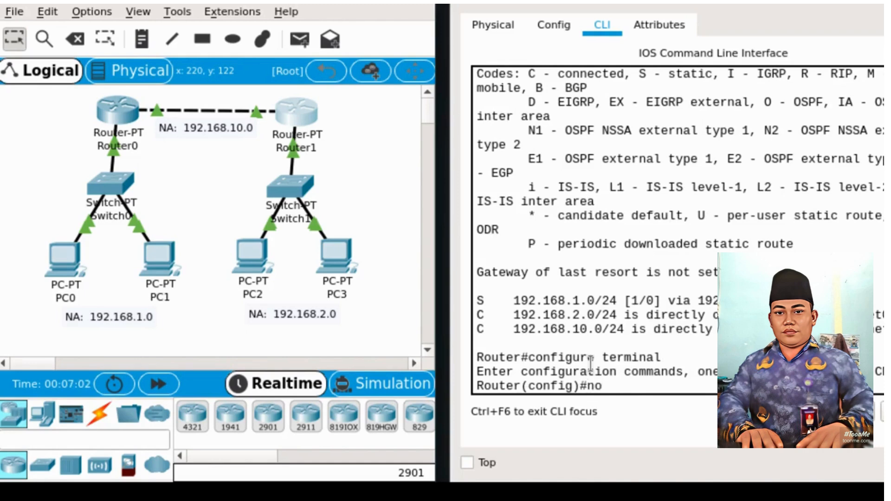
{"action": "type", "text": " ip rout"}
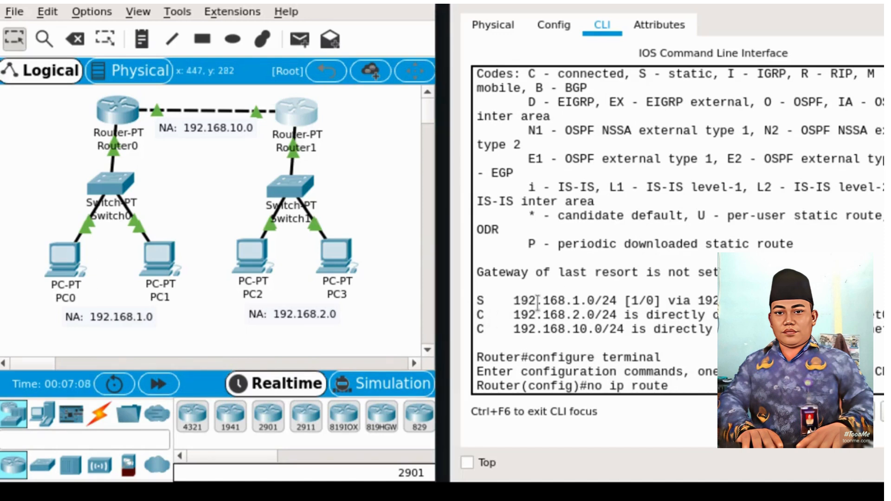
{"action": "type", "text": "e 192.16"}
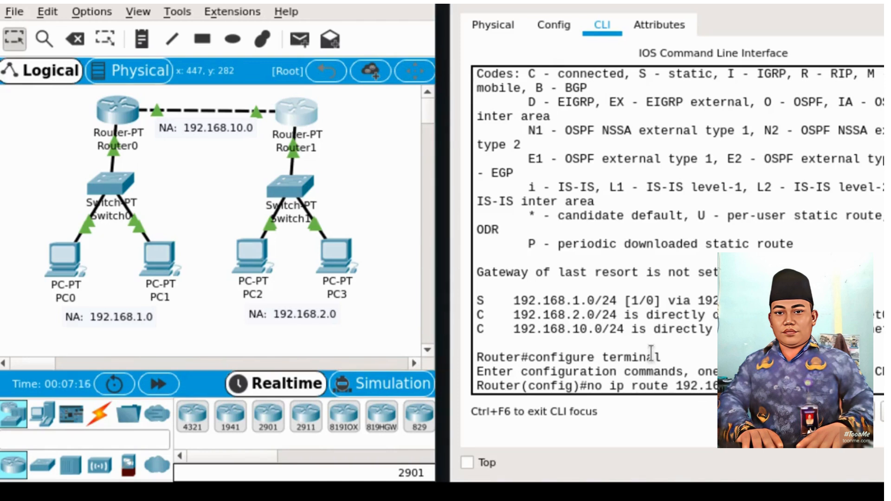
{"action": "key", "text": "Return"}
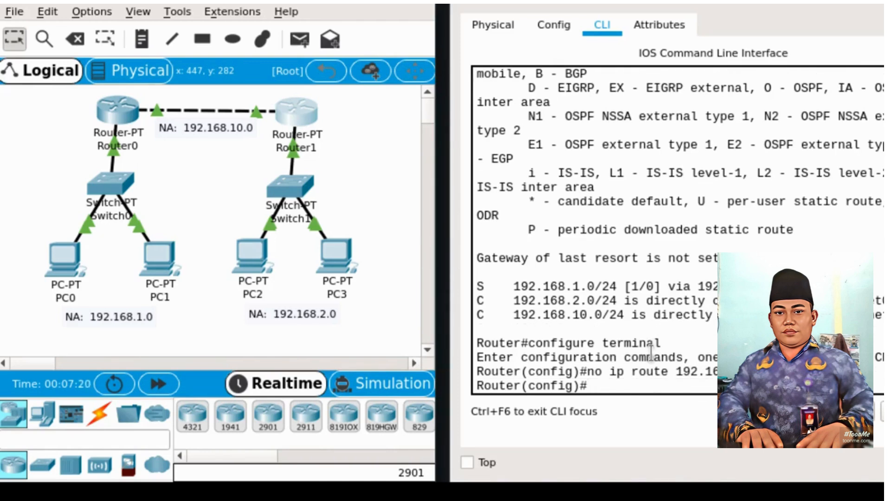
Step: Exit configuration mode and confirm Router1's routing table lists only connected networks
{"action": "type", "text": "exit"}
{"action": "key", "text": "Return"}
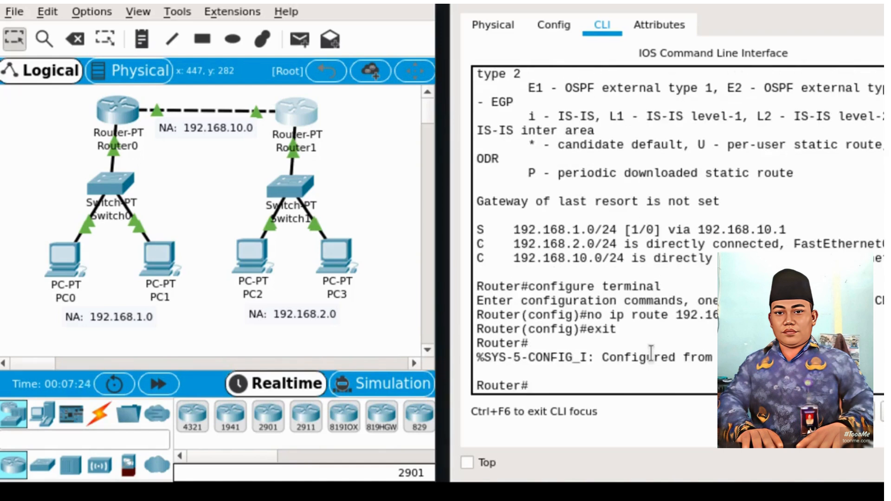
{"action": "type", "text": "show ip route"}
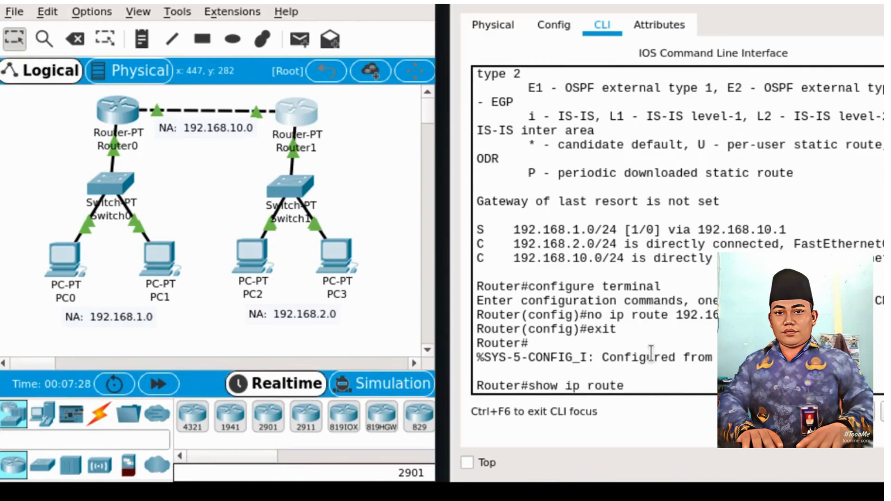
{"action": "key", "text": "Return"}
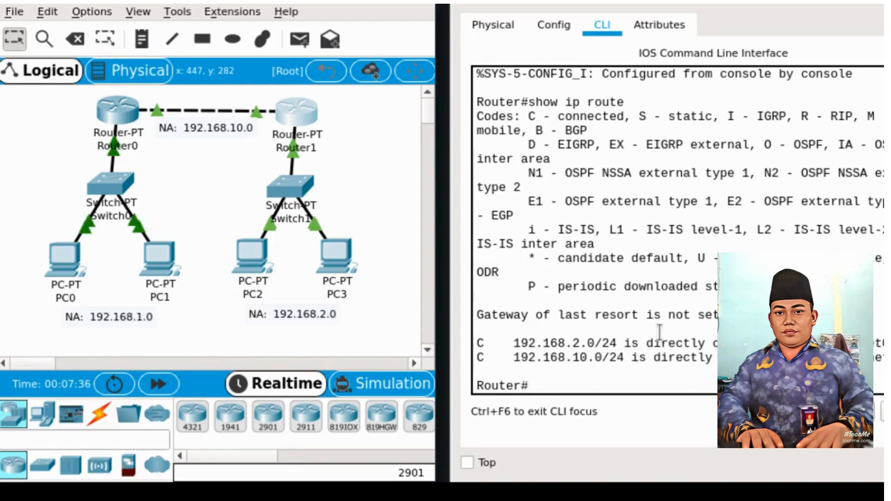
{"action": "key", "text": "super+shift+q"}
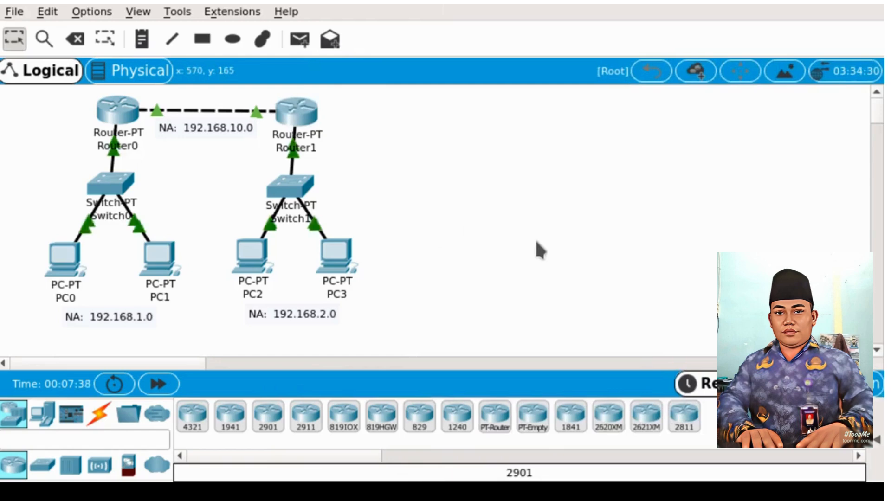
Step: In Router0's global configuration mode, delete the static route to 192.168.2.0 with 'no ip route'
{"action": "left_click", "coordinate": [132, 116]}
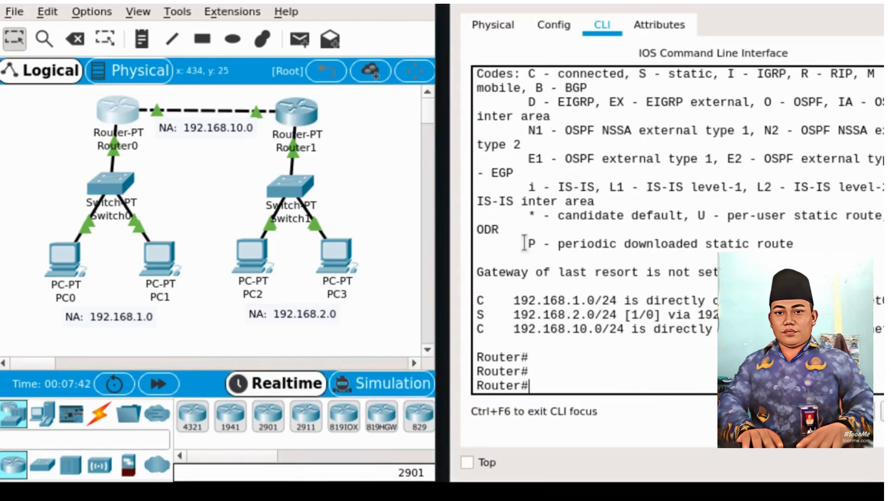
{"action": "type", "text": "configure terminal"}
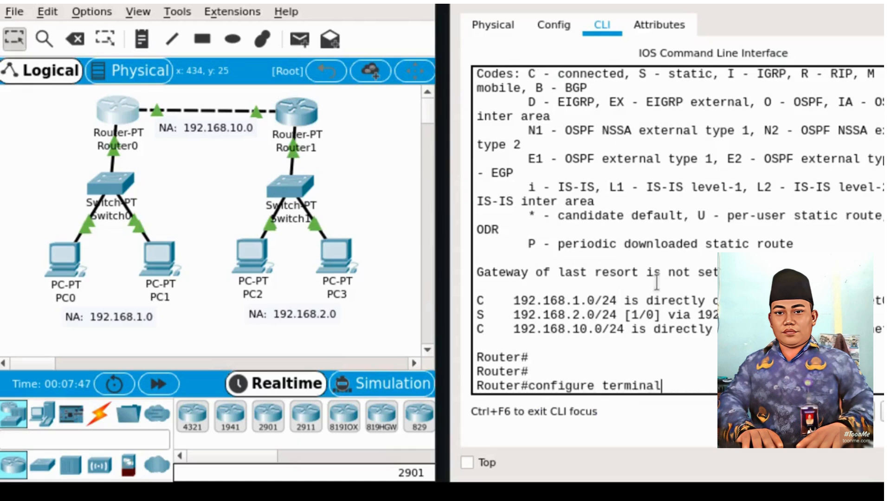
{"action": "key", "text": "Return"}
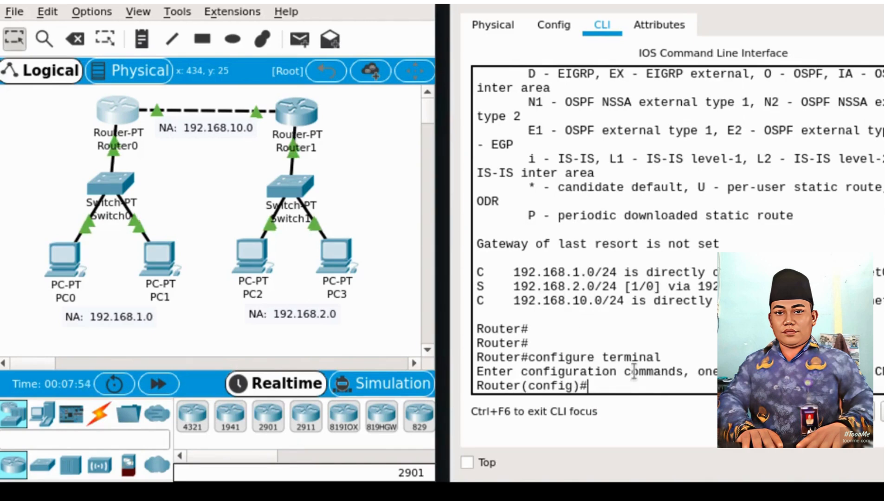
{"action": "type", "text": "no ip route "}
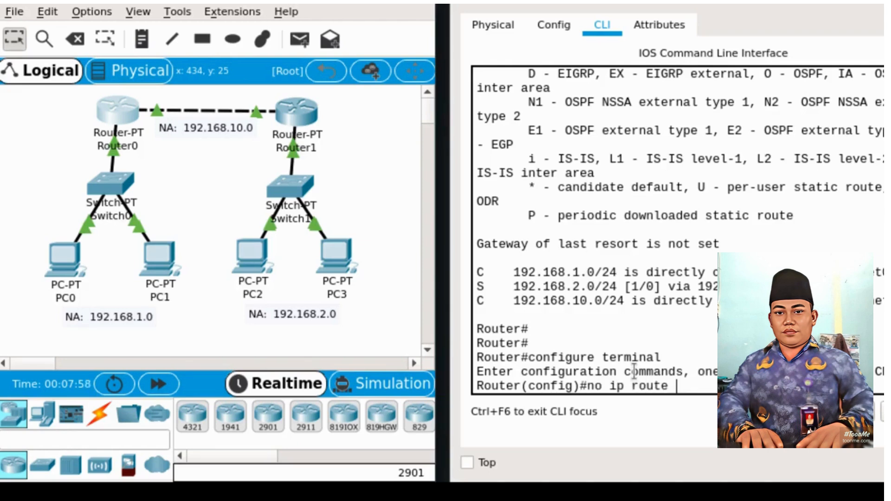
{"action": "type", "text": "192.16"}
{"action": "key", "text": "Return"}
Step: Exit configuration, confirm only connected 192.168.1.0/24 and 192.168.10.0/24 remain, then open PC0
{"action": "type", "text": "exit"}
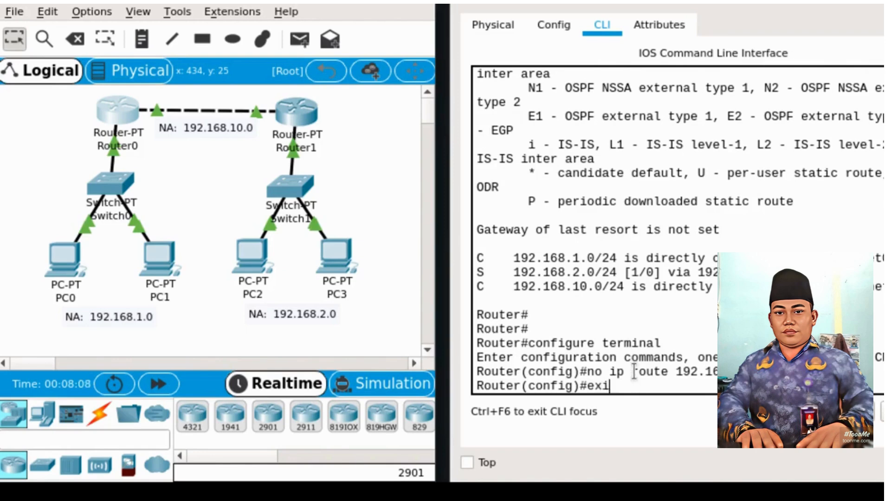
{"action": "key", "text": "Return"}
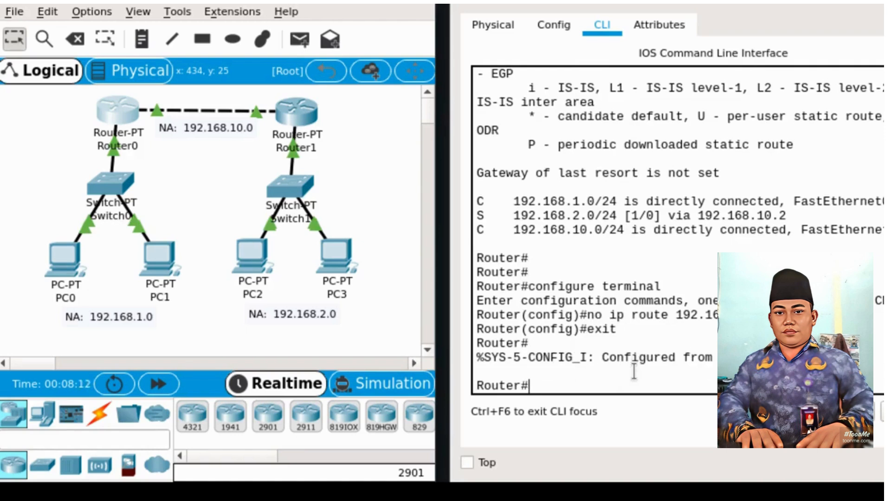
{"action": "type", "text": "show ip route"}
{"action": "key", "text": "Return"}
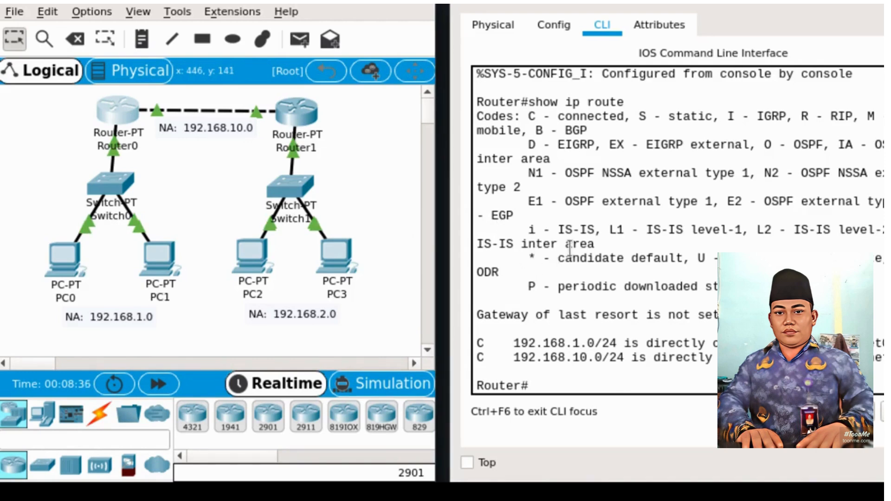
{"action": "key", "text": "alt+Tab"}
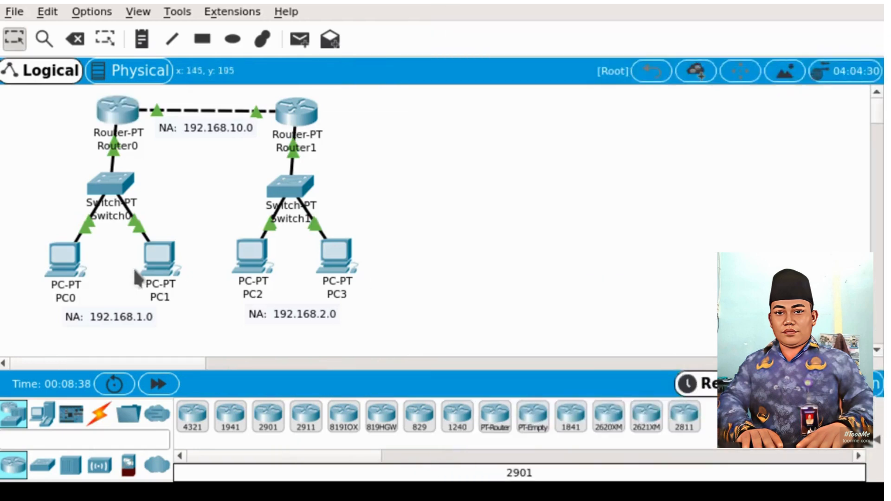
{"action": "left_click", "coordinate": [58, 259]}
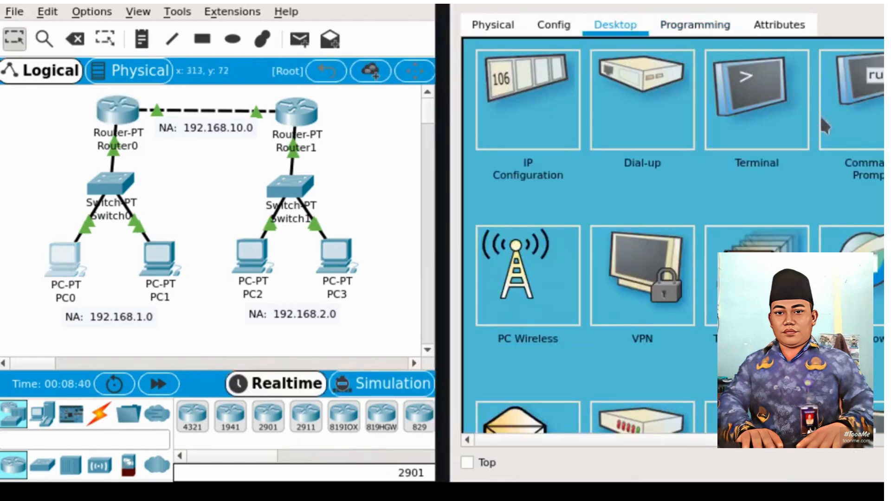
Step: Ping 192.168.2.1 and 192.168.2.2 from PC0's command prompt, showing the remote LAN is unreachable
{"action": "left_click", "coordinate": [845, 115]}
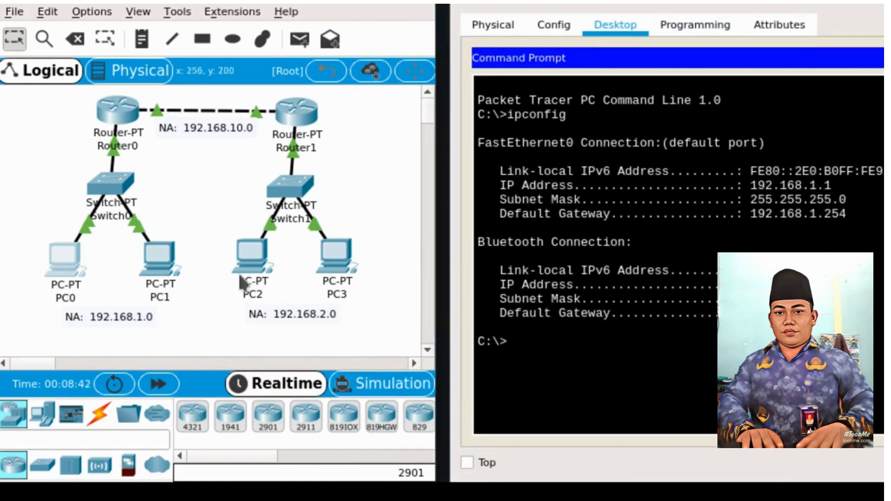
{"action": "left_click", "coordinate": [630, 318]}
{"action": "type", "text": "p"}
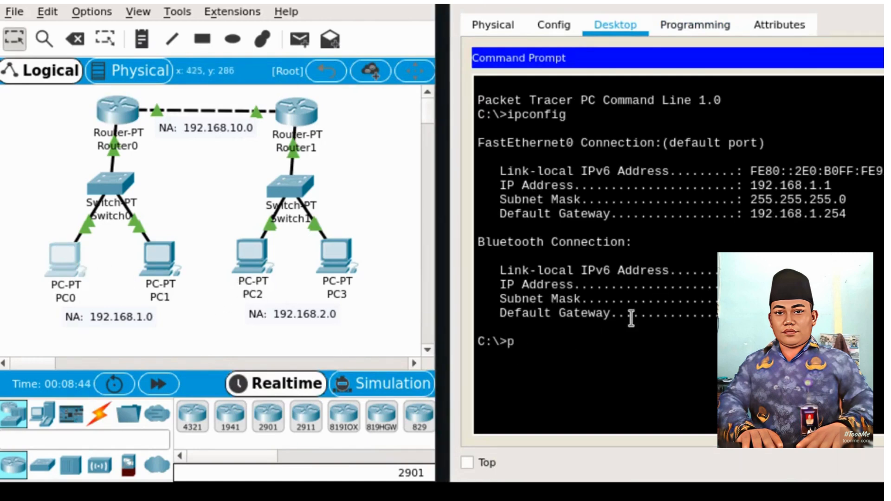
{"action": "type", "text": "ing 192.168.2.1"}
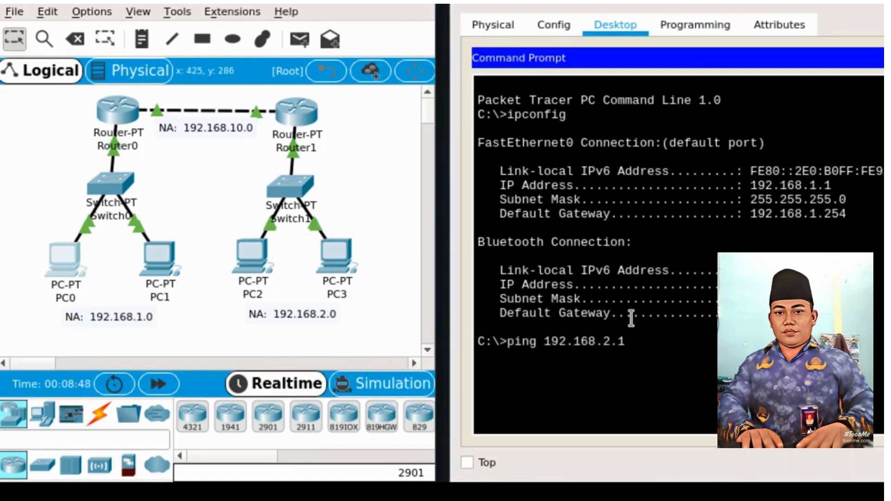
{"action": "key", "text": "Return"}
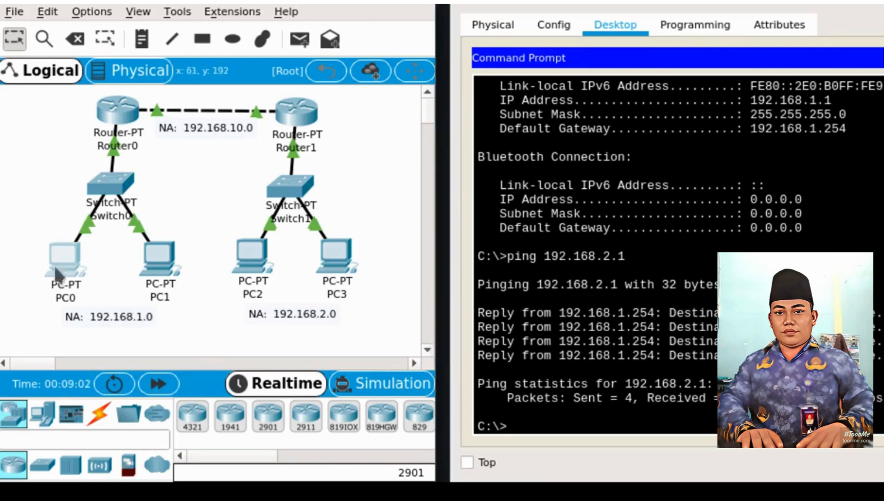
{"action": "left_click", "coordinate": [534, 369]}
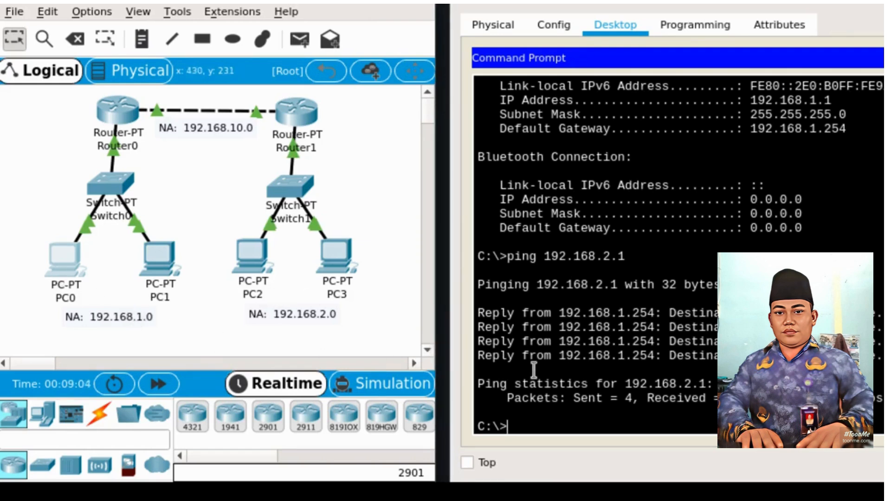
{"action": "key", "text": "Up"}
{"action": "key", "text": "BackSpace"}
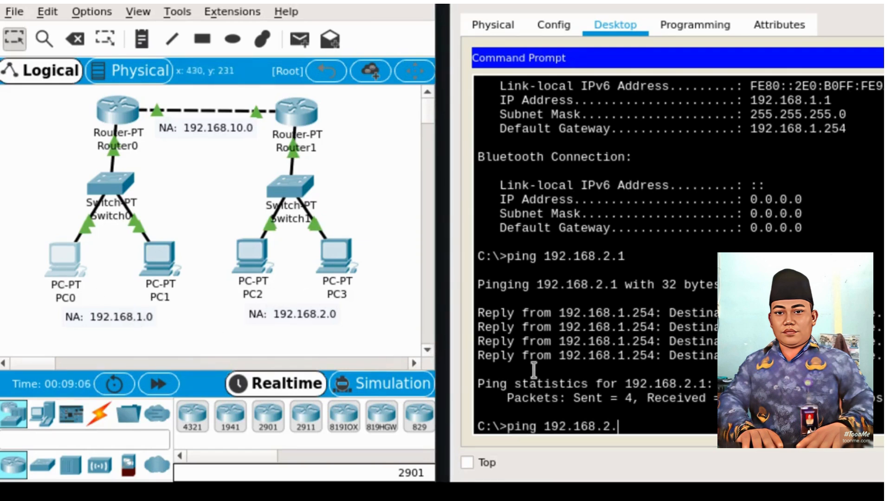
{"action": "type", "text": "2"}
{"action": "key", "text": "Return"}
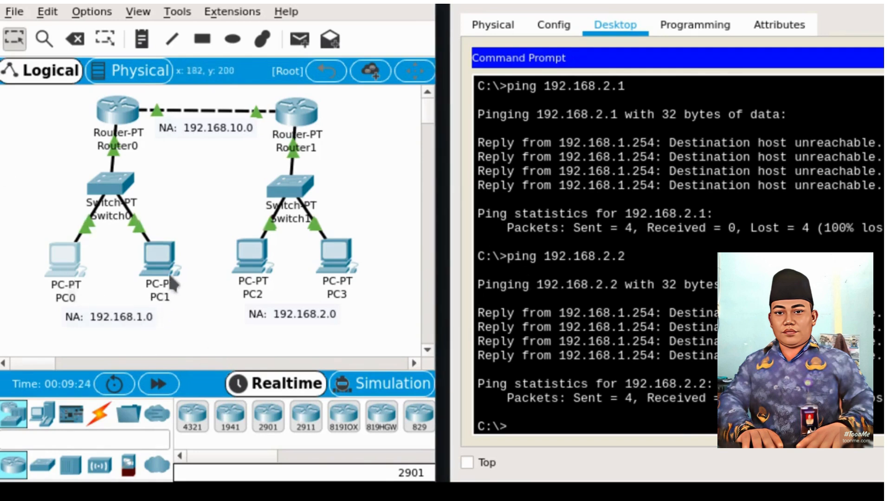
Step: Ping 192.168.1.2 and gateway 192.168.1.254 from PC0, both replying
{"action": "left_click", "coordinate": [669, 307]}
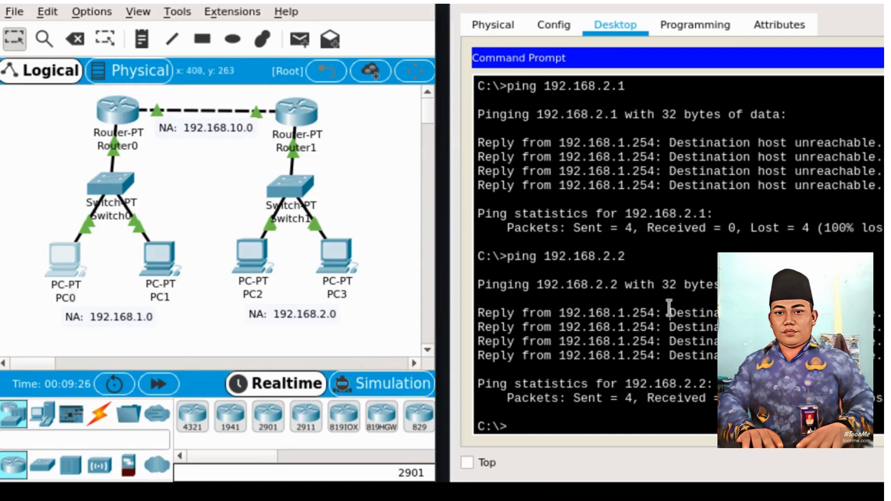
{"action": "type", "text": "pinf"}
{"action": "key", "text": "BackSpace"}
{"action": "key", "text": "BackSpace"}
{"action": "type", "text": "g 192.1"}
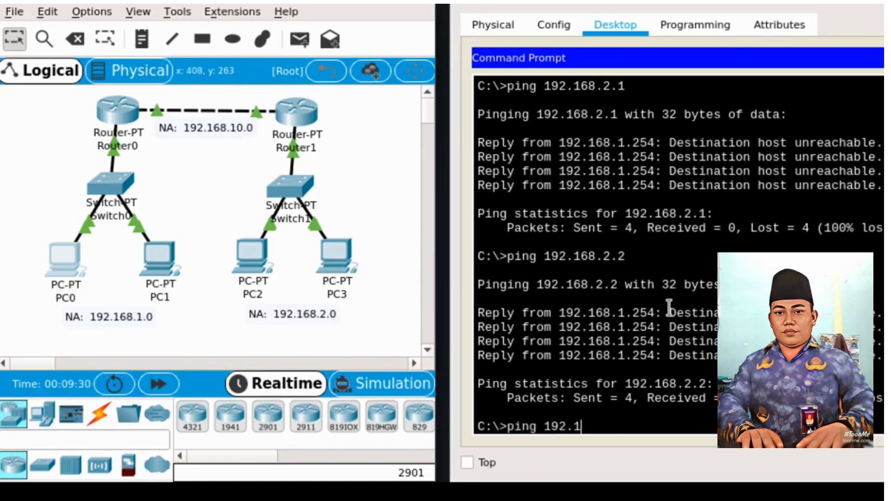
{"action": "type", "text": "68.1.2"}
{"action": "key", "text": "Return"}
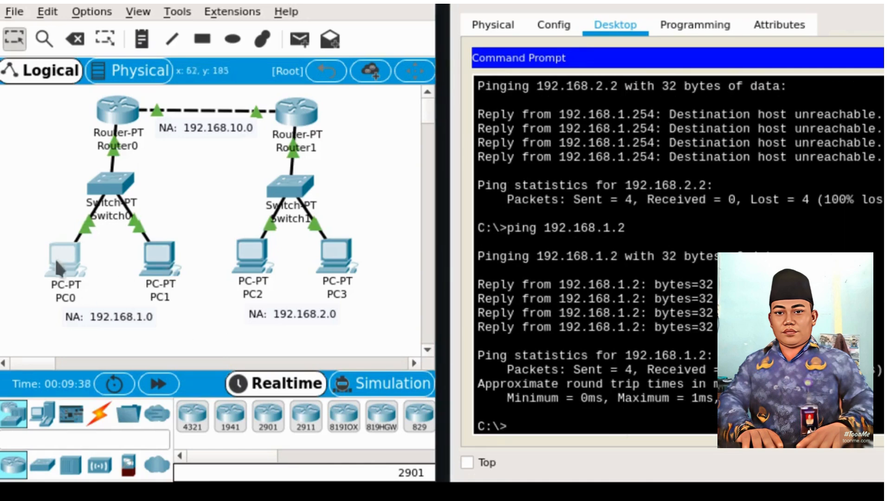
{"action": "mouse_move", "coordinate": [175, 269]}
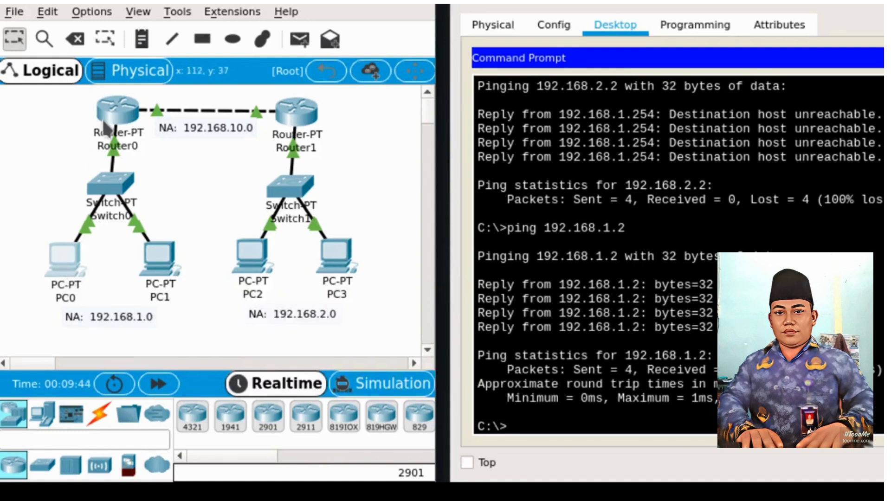
{"action": "left_click", "coordinate": [486, 267]}
{"action": "type", "text": "ping"}
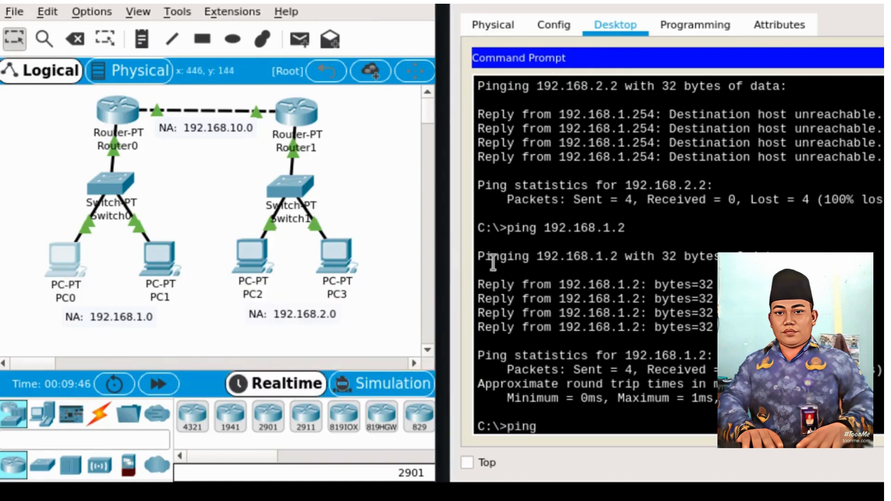
{"action": "type", "text": " 192.168.1.254"}
{"action": "key", "text": "Return"}
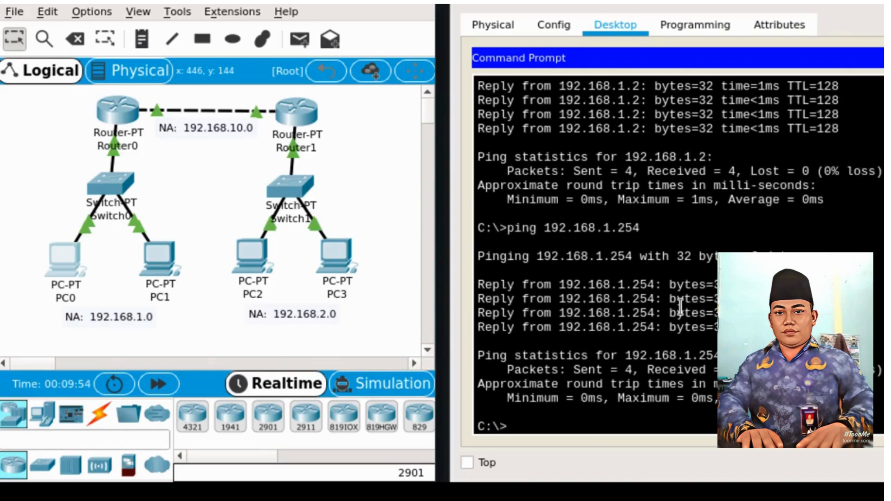
{"action": "key", "text": "super+shift+q"}
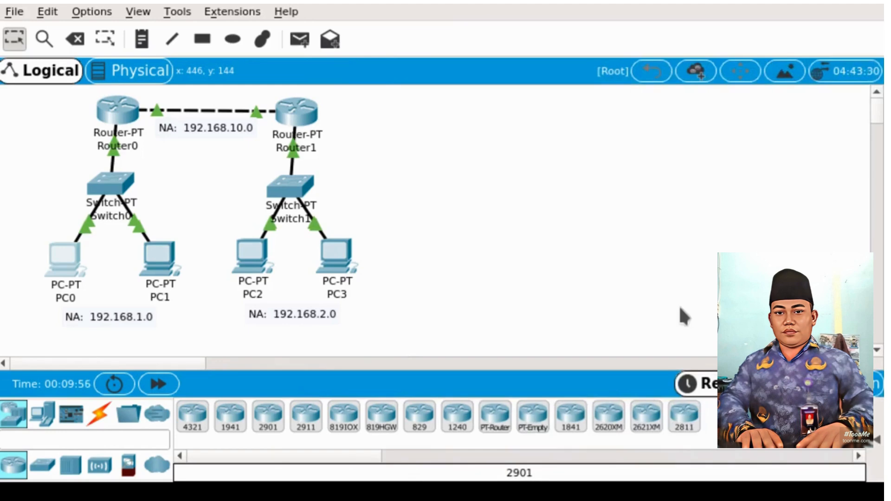
Step: Ping gateway 192.168.1.254 from PC1's command prompt successfully, then bring up Router1
{"action": "left_click", "coordinate": [155, 251]}
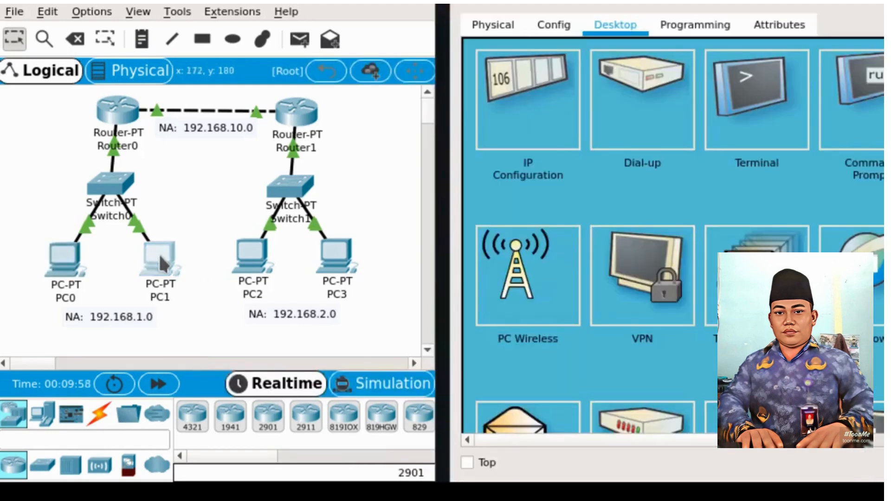
{"action": "left_click", "coordinate": [852, 92]}
{"action": "type", "text": "p"}
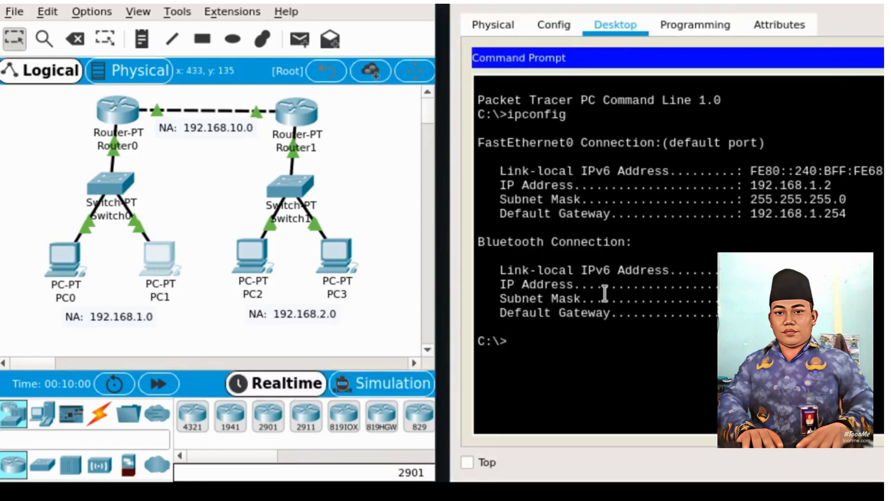
{"action": "type", "text": "ing 192.168."}
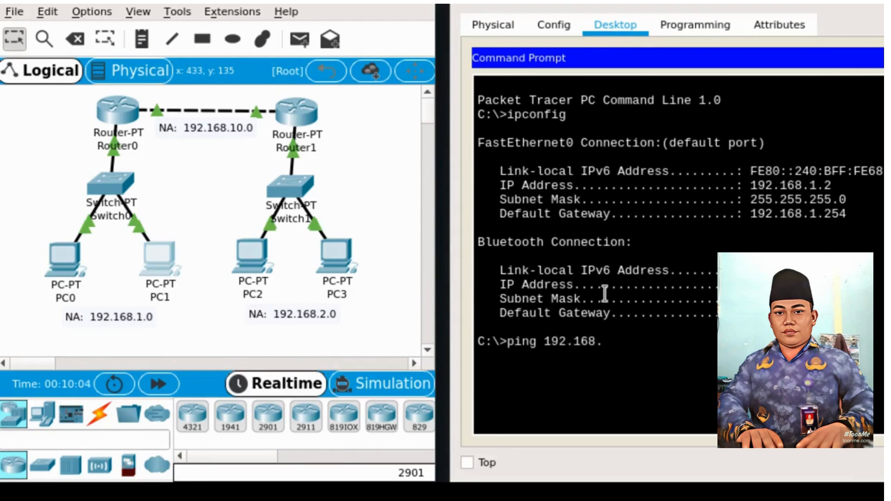
{"action": "type", "text": "1.254"}
{"action": "key", "text": "Return"}
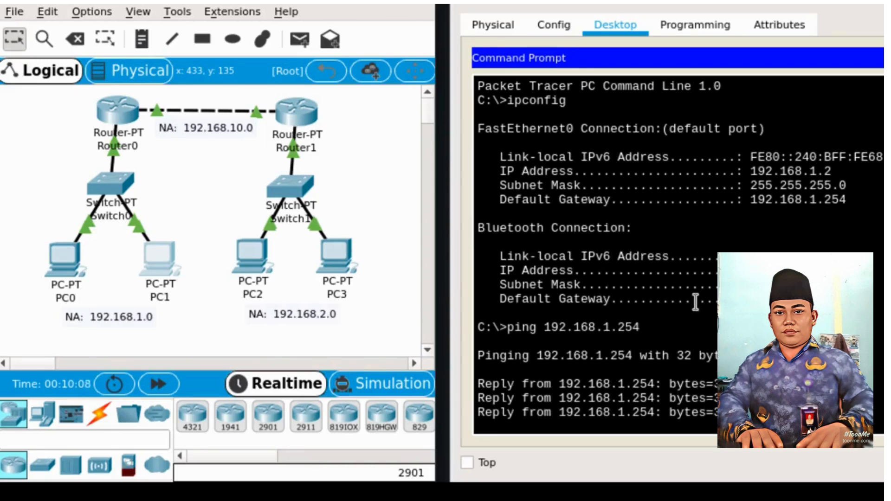
{"action": "key", "text": "super+shift+q"}
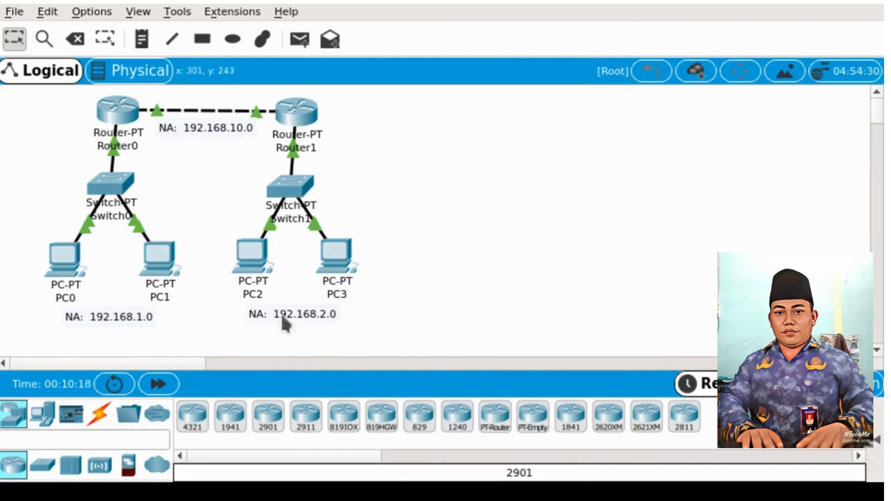
{"action": "left_click", "coordinate": [303, 115]}
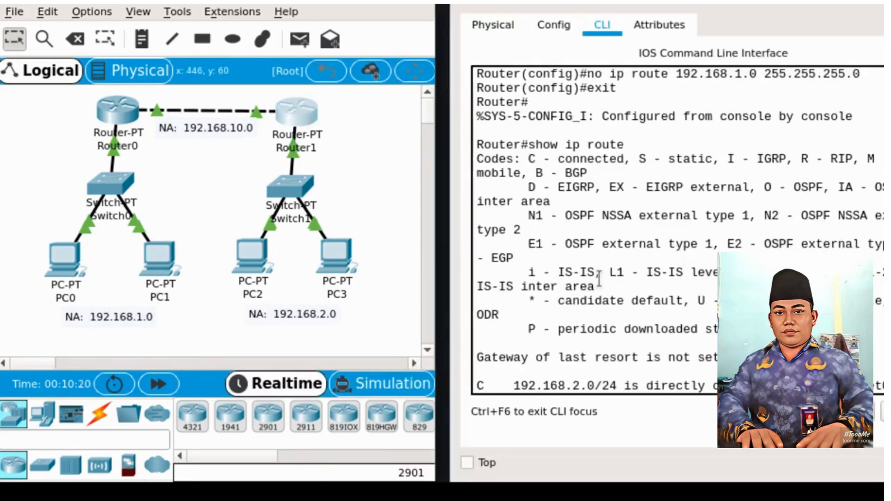
Step: Ping 192.168.2.1 and 192.168.2.2 from Router1's command line
{"action": "left_click", "coordinate": [669, 272]}
{"action": "key", "text": "Return"}
{"action": "key", "text": "Return"}
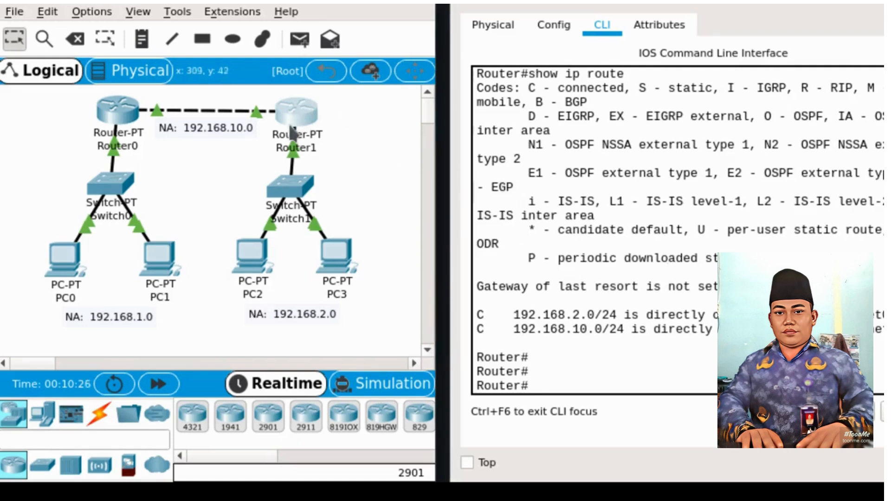
{"action": "type", "text": "p"}
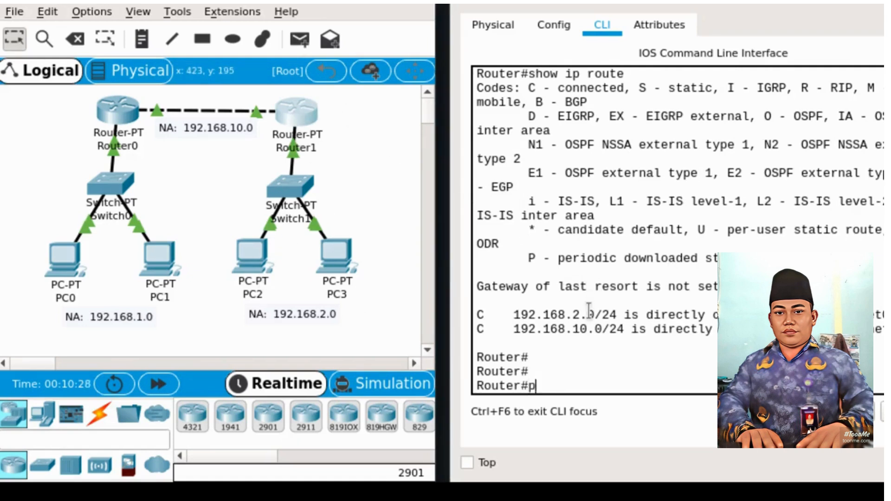
{"action": "type", "text": "ing 192."}
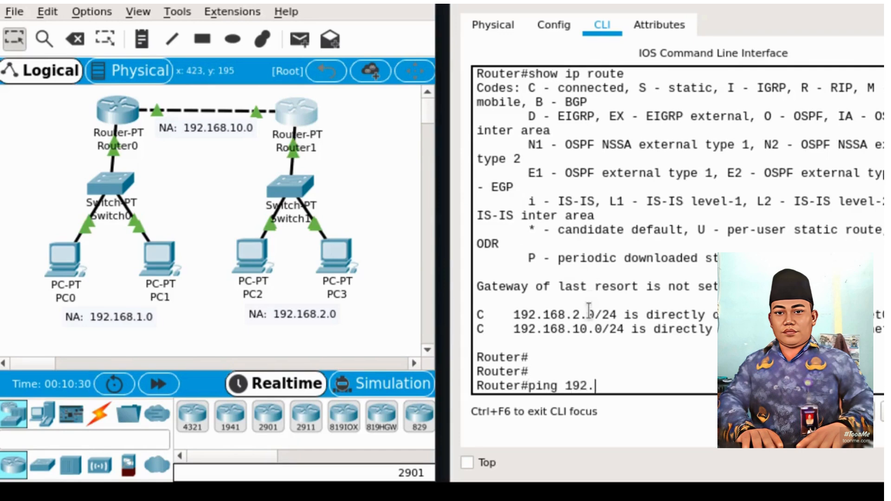
{"action": "type", "text": "168.2.1"}
{"action": "key", "text": "Return"}
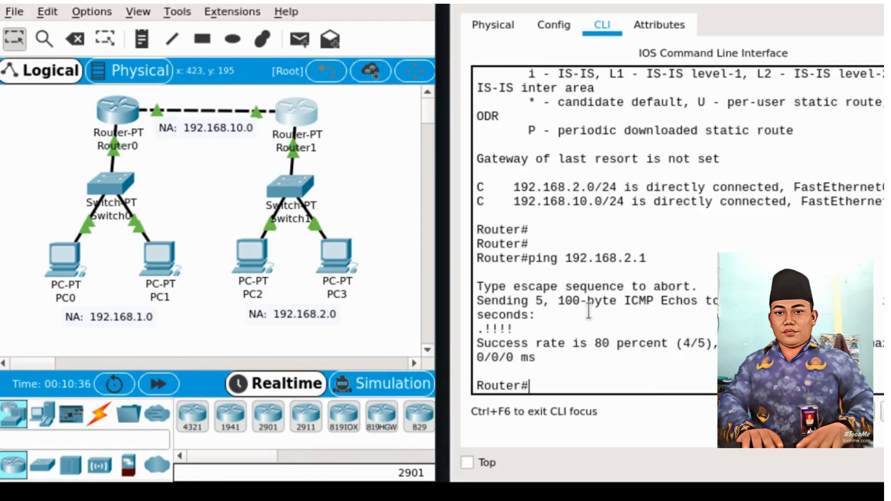
{"action": "key", "text": "Up"}
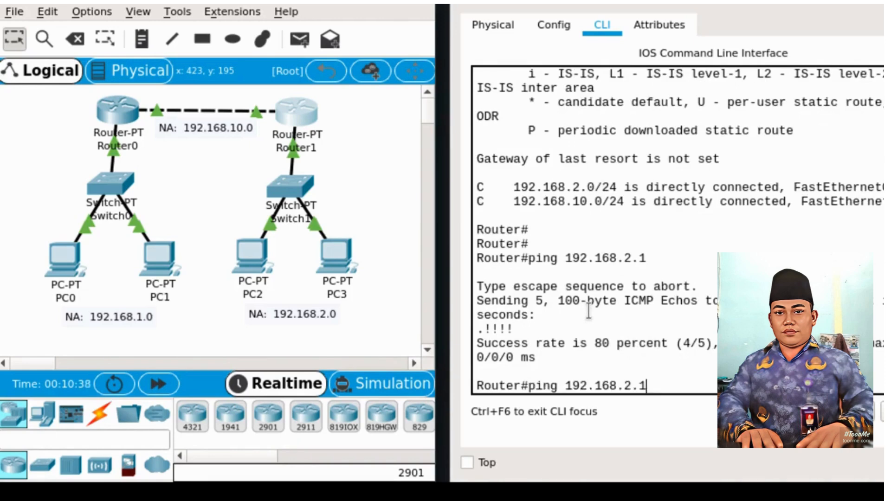
{"action": "key", "text": "BackSpace"}
{"action": "type", "text": "2"}
{"action": "key", "text": "Return"}
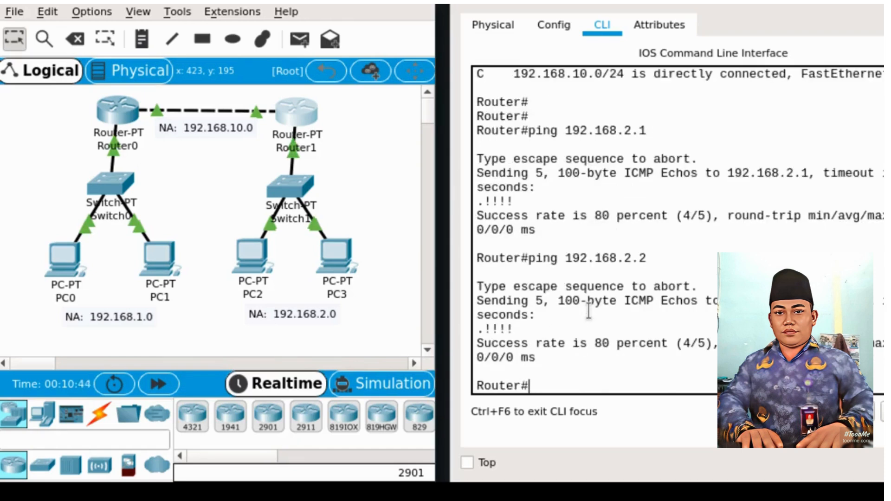
Step: Ping 192.168.10.1 from Router1 successfully, then bring up PC2's device window
{"action": "key", "text": "Up"}
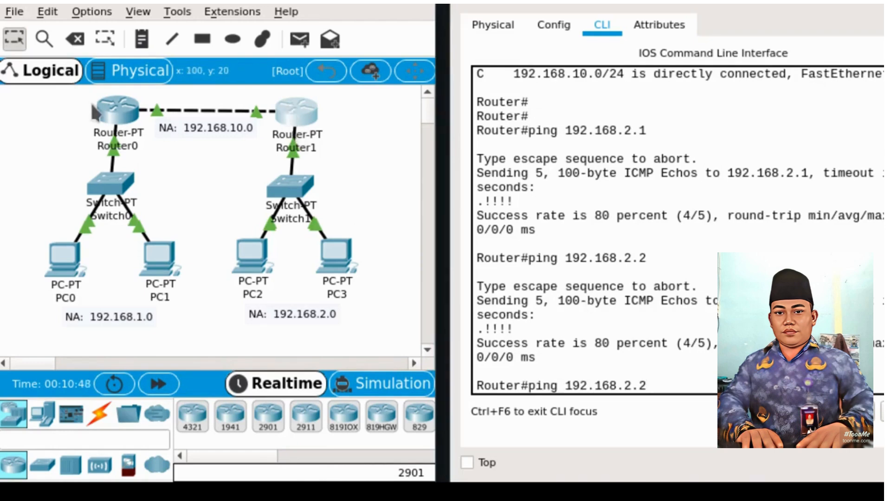
{"action": "key", "text": "BackSpace"}
{"action": "key", "text": "BackSpace"}
{"action": "key", "text": "BackSpace"}
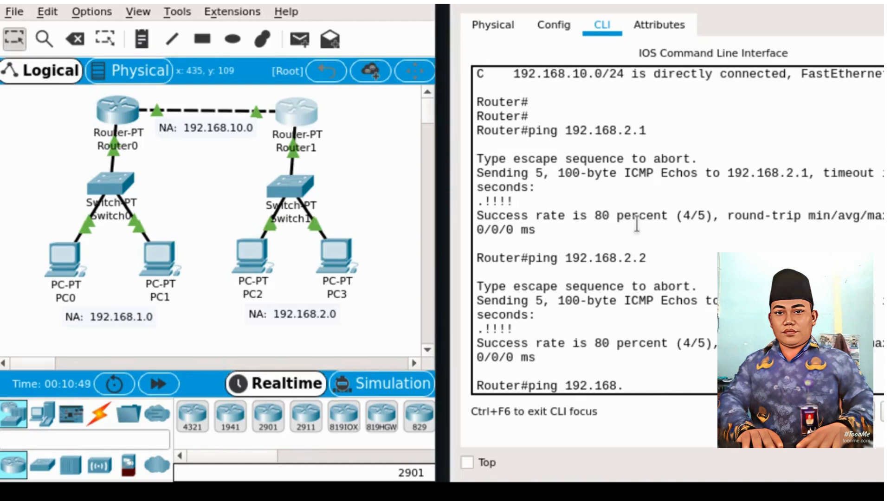
{"action": "type", "text": "10.1"}
{"action": "key", "text": "Return"}
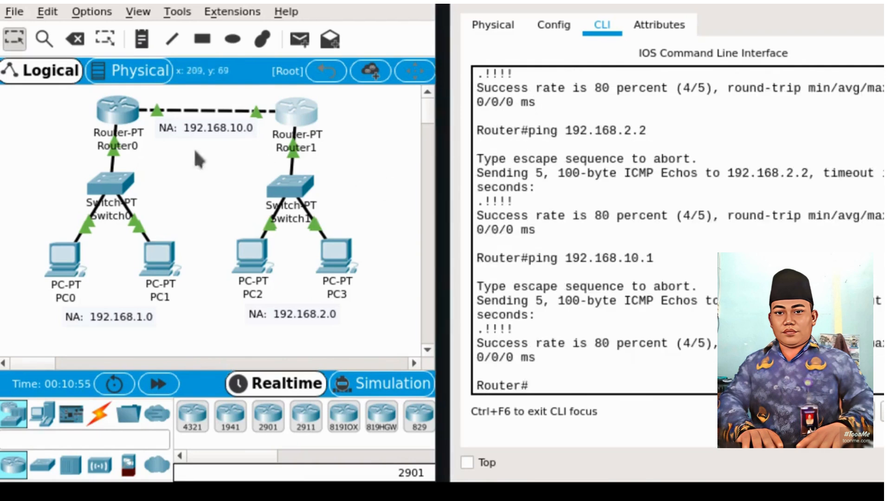
{"action": "left_click", "coordinate": [677, 260]}
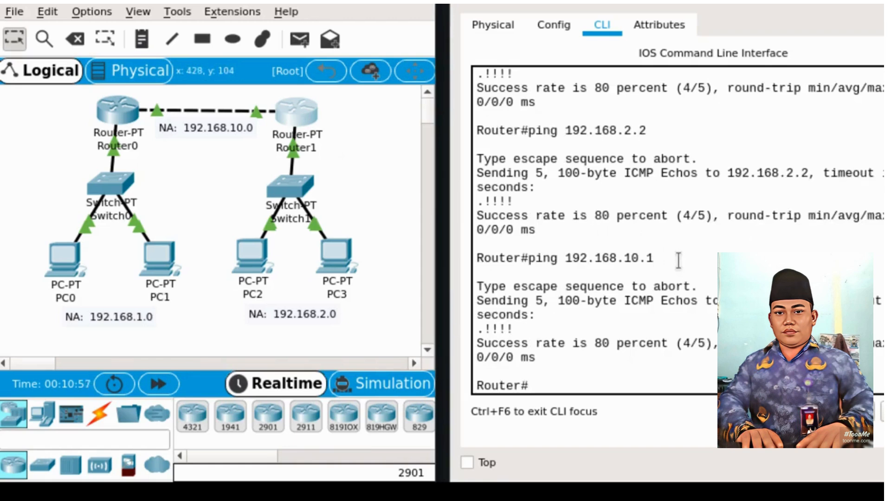
{"action": "key", "text": "super+shift+q"}
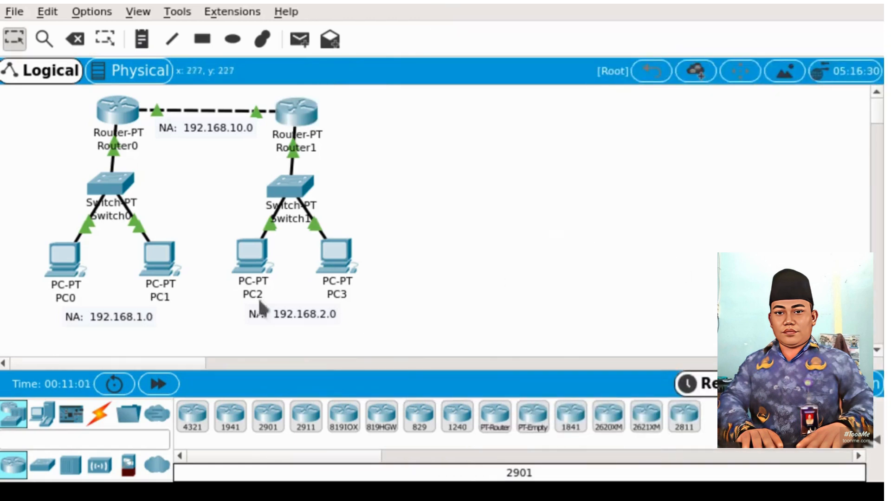
{"action": "left_click", "coordinate": [238, 254]}
Step: Ping 192.168.2.2 from PC2's command prompt and get replies, then bring up Router0's CLI
{"action": "left_click", "coordinate": [854, 102]}
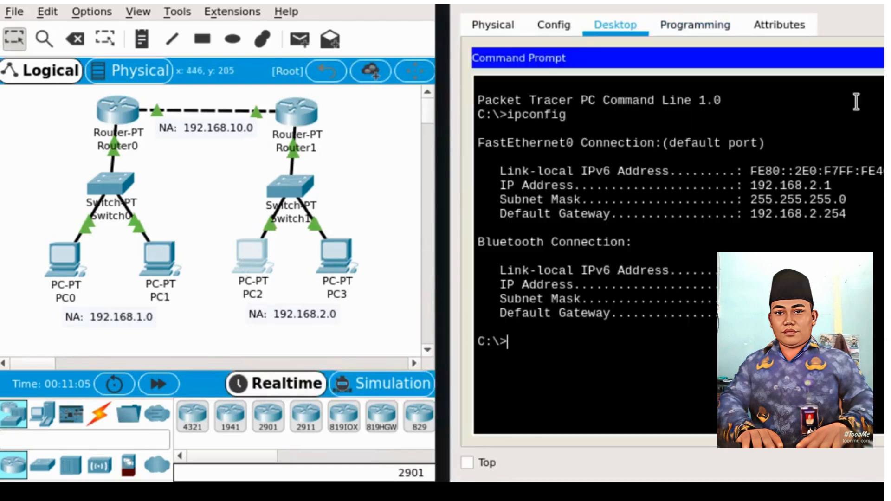
{"action": "type", "text": "ping 192.168.2.2"}
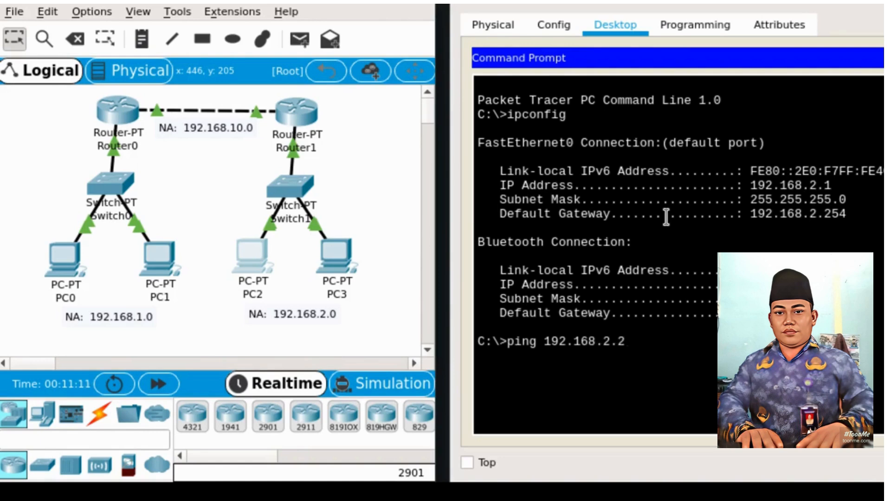
{"action": "key", "text": "Return"}
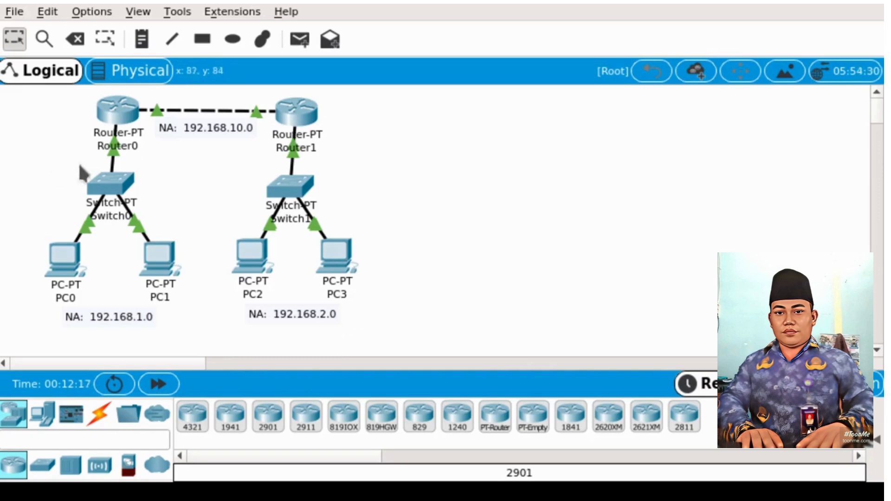
{"action": "left_click", "coordinate": [125, 110]}
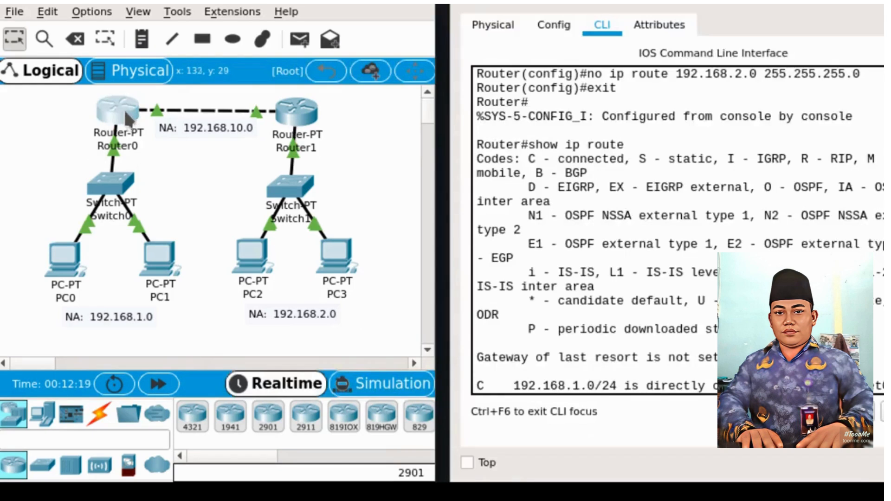
Step: Enter global configuration on Router0 and start RIP with 'router rip'
{"action": "key", "text": "Return"}
{"action": "key", "text": "Return"}
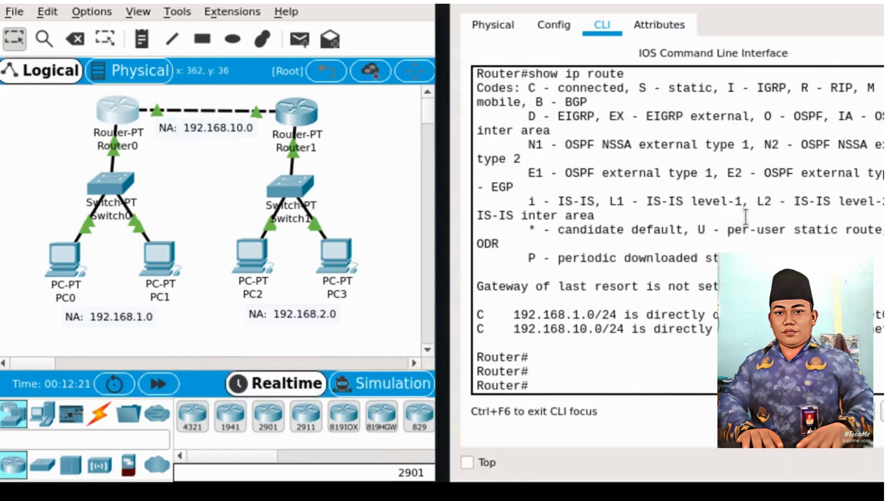
{"action": "type", "text": "configure"}
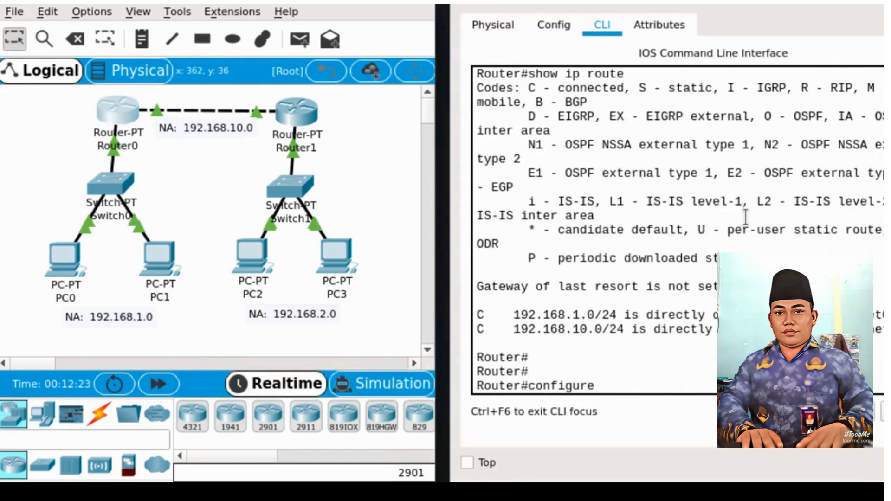
{"action": "type", "text": " terminal"}
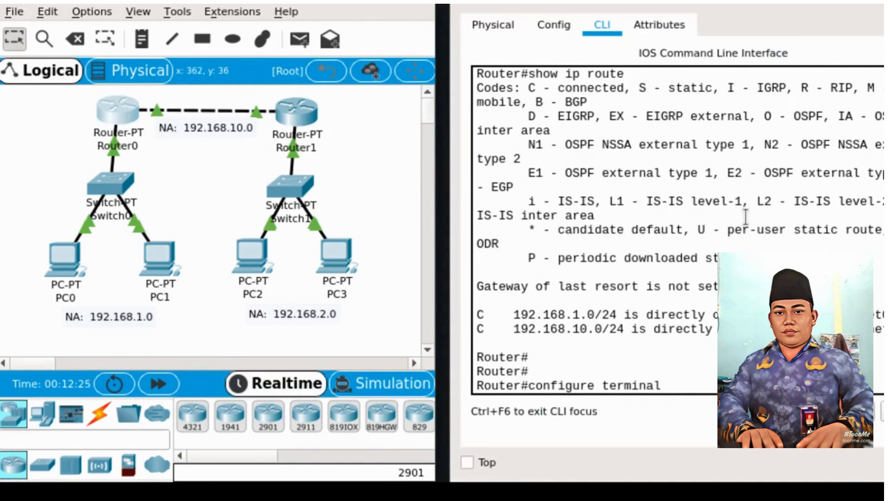
{"action": "key", "text": "Return"}
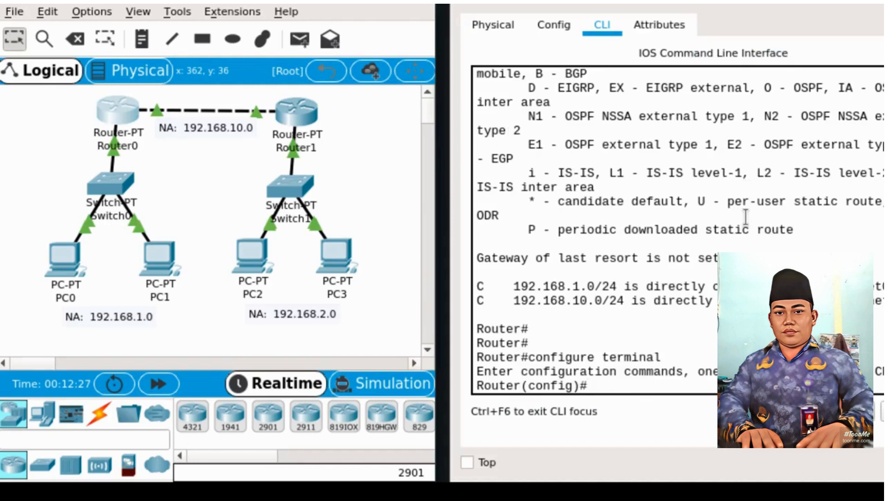
{"action": "type", "text": "router rip"}
{"action": "key", "text": "Return"}
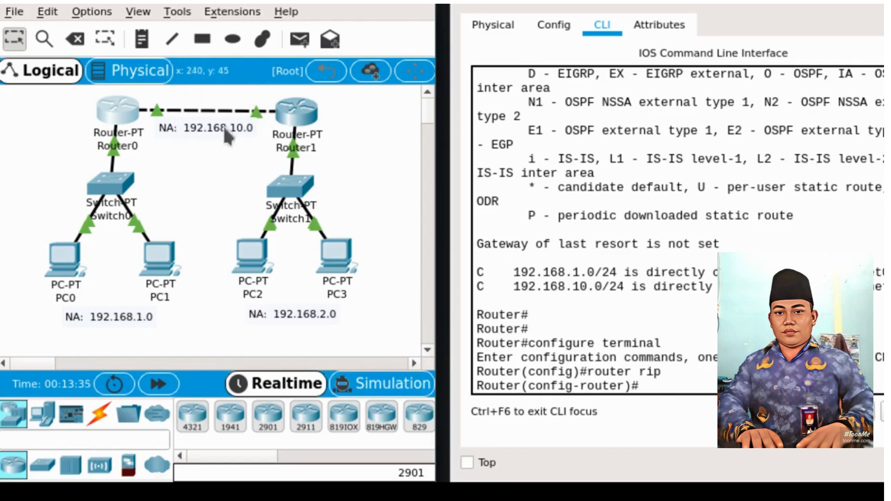
Step: Add two RIP network statements for Router0's connected networks and close its window
{"action": "left_click", "coordinate": [681, 329]}
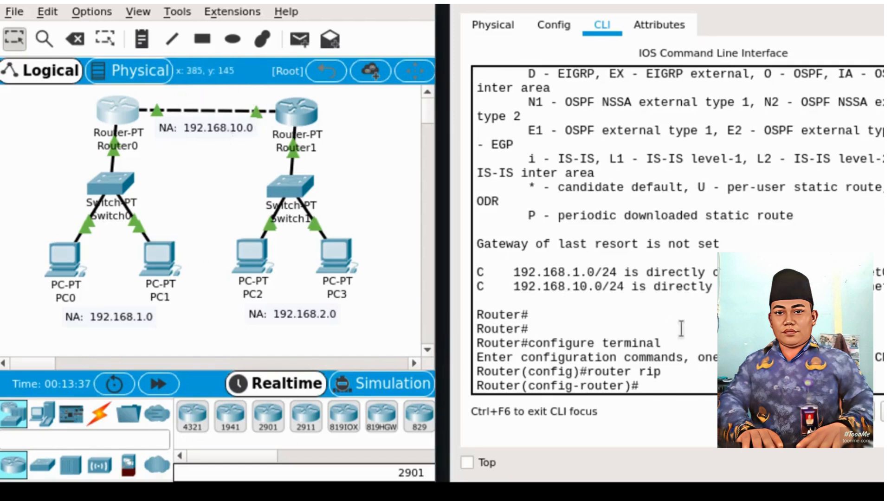
{"action": "type", "text": "network"}
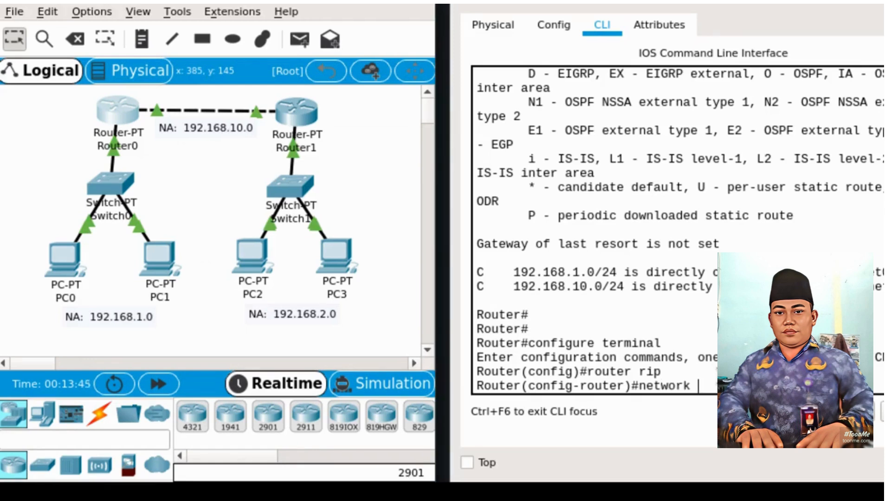
{"action": "type", "text": "192"}
{"action": "key", "text": "Return"}
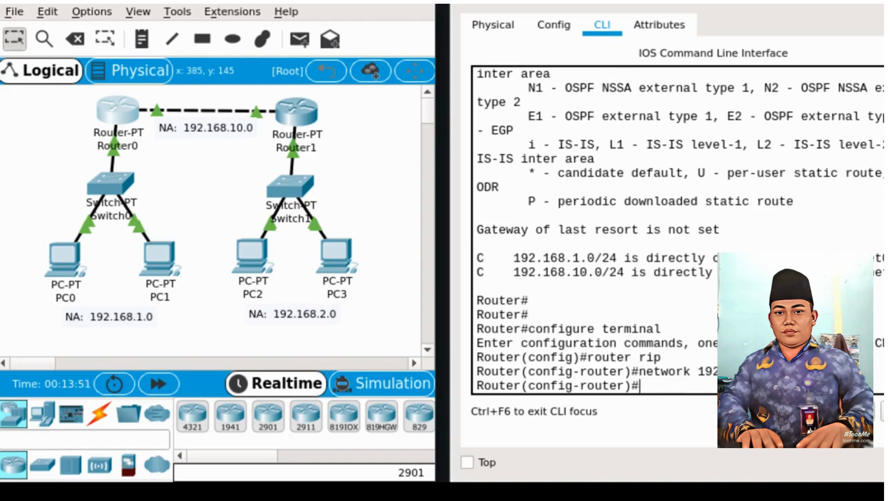
{"action": "type", "text": "network"}
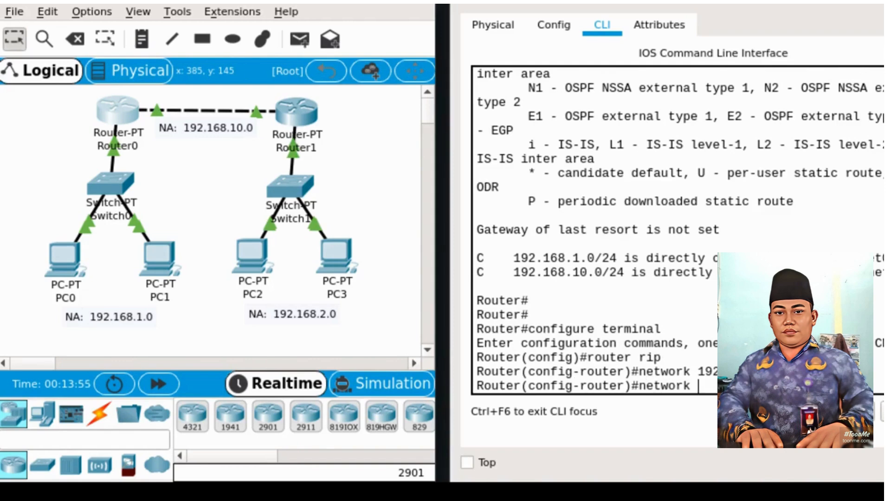
{"action": "type", "text": " 192"}
{"action": "key", "text": "Return"}
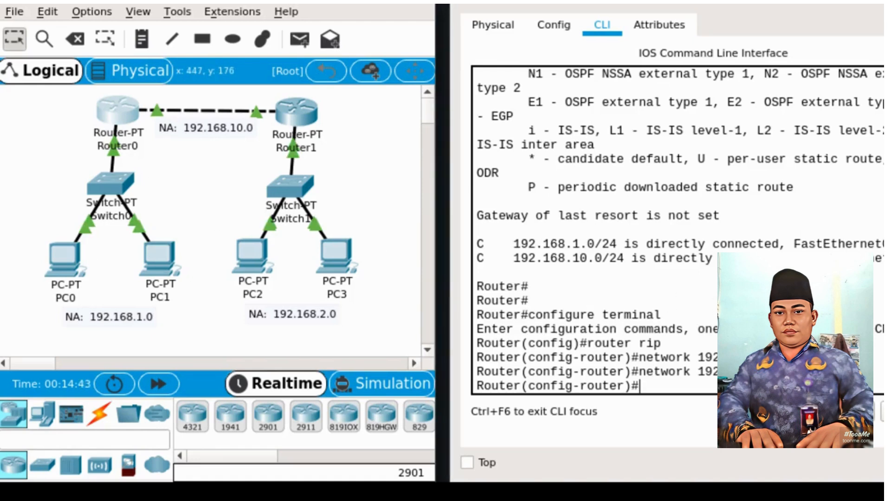
{"action": "left_click", "coordinate": [710, 293]}
{"action": "key", "text": "super+shift+q"}
Step: On Router1's CLI, enter global configuration and start the RIP routing process
{"action": "left_click", "coordinate": [625, 261]}
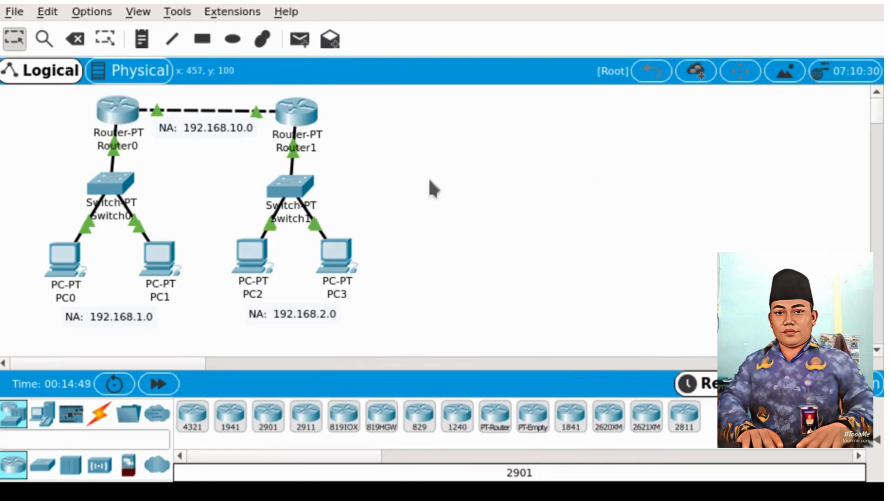
{"action": "left_click", "coordinate": [300, 121]}
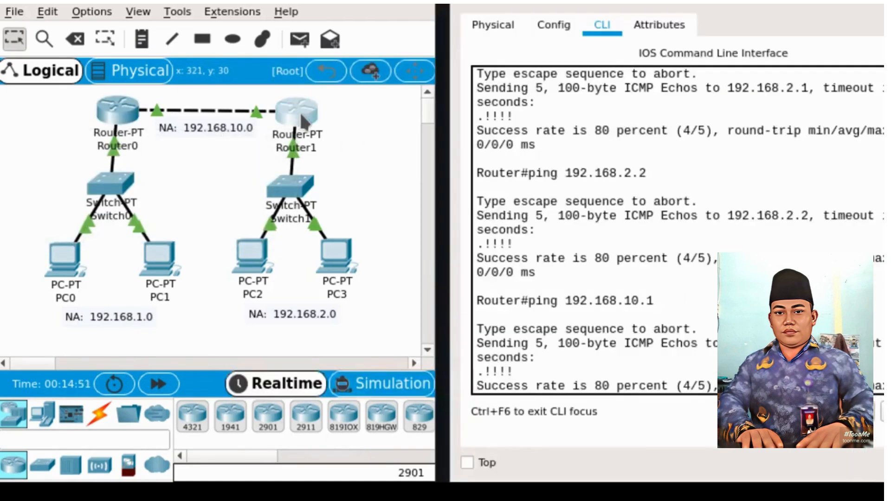
{"action": "key", "text": "Return"}
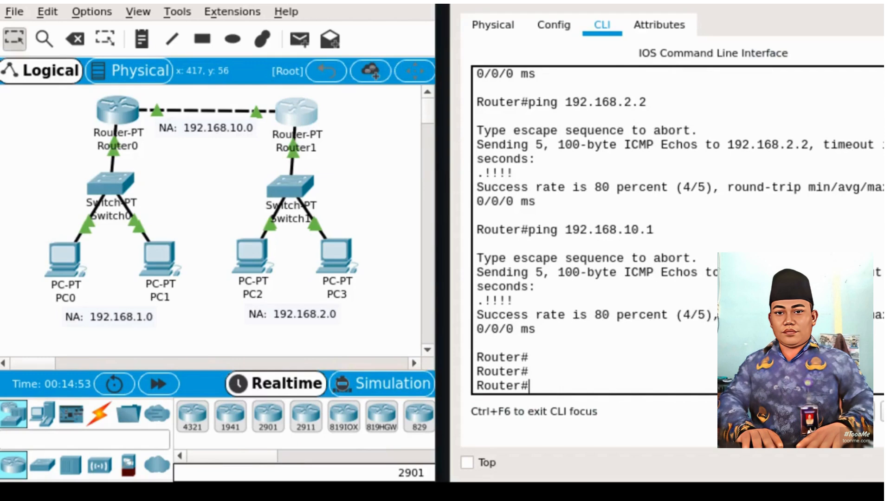
{"action": "type", "text": "configure"}
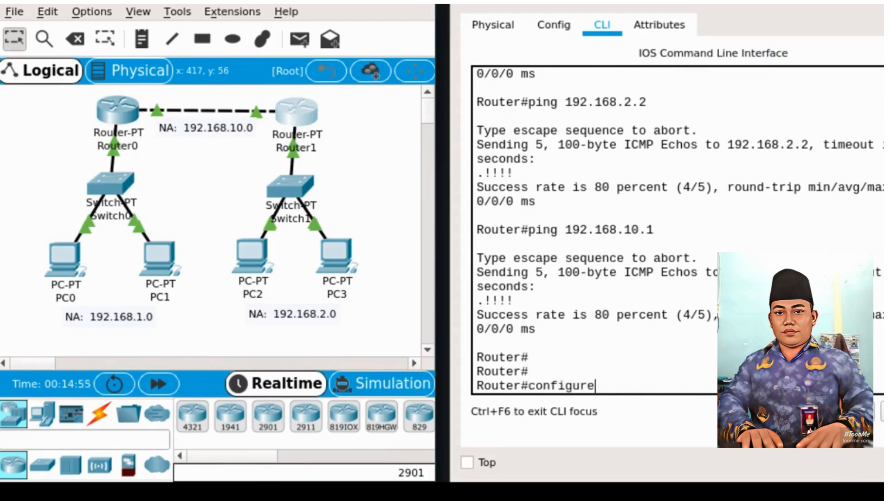
{"action": "type", "text": " terminal"}
{"action": "key", "text": "Return"}
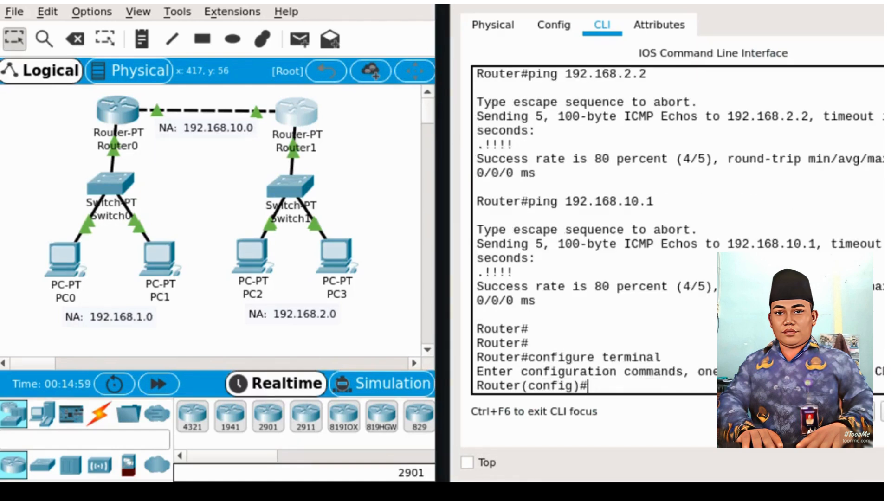
{"action": "type", "text": "router"}
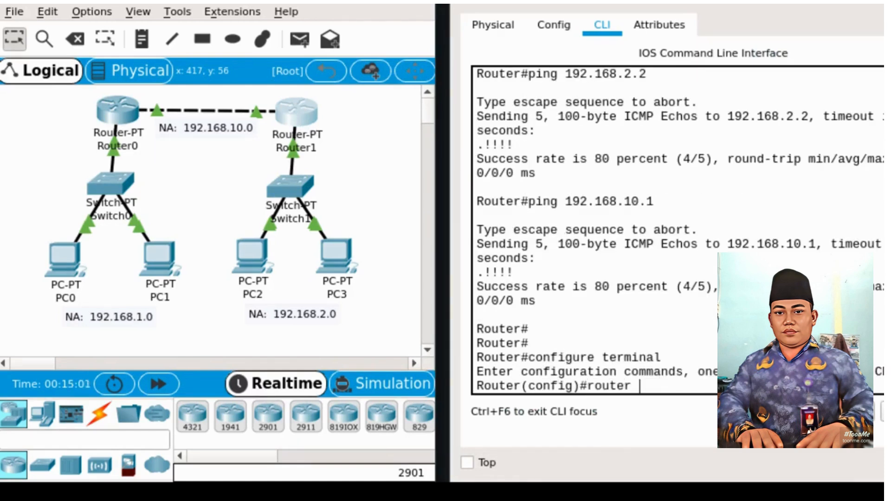
{"action": "type", "text": " rip"}
{"action": "key", "text": "Return"}
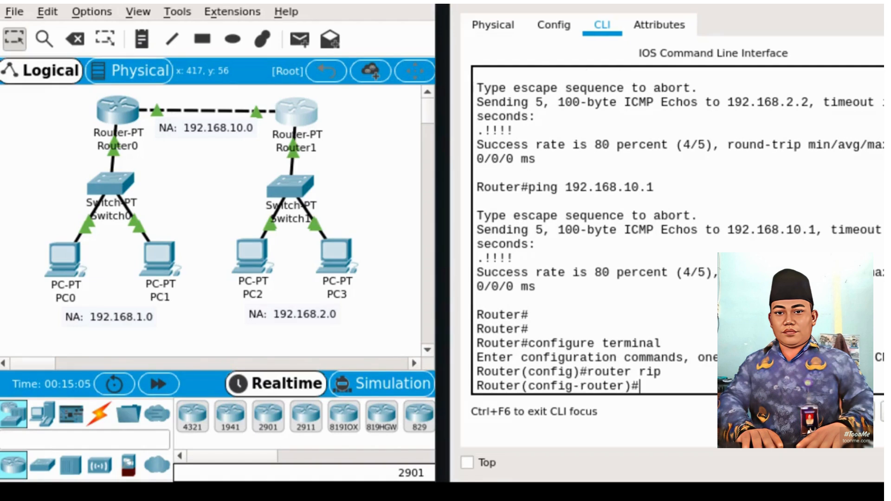
Step: Add two 192.x network statements to Router1's RIP process
{"action": "type", "text": "netwrork"}
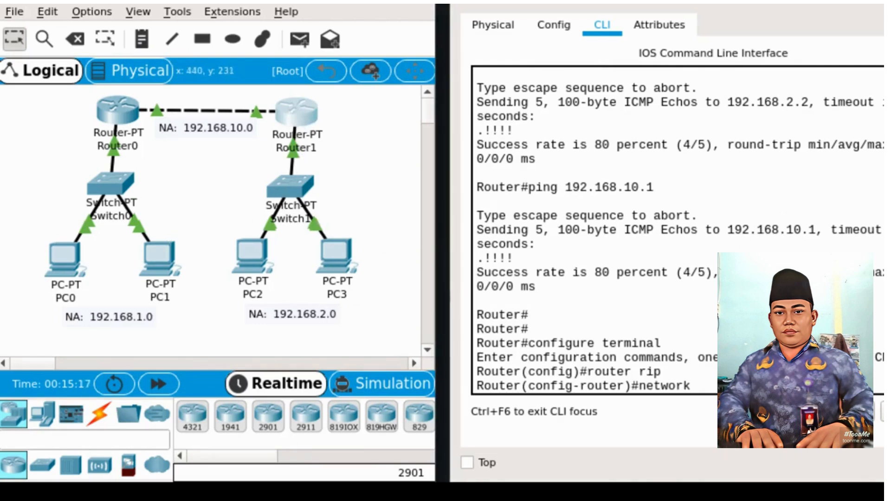
{"action": "type", "text": "192"}
{"action": "key", "text": "Return"}
{"action": "type", "text": "network 192"}
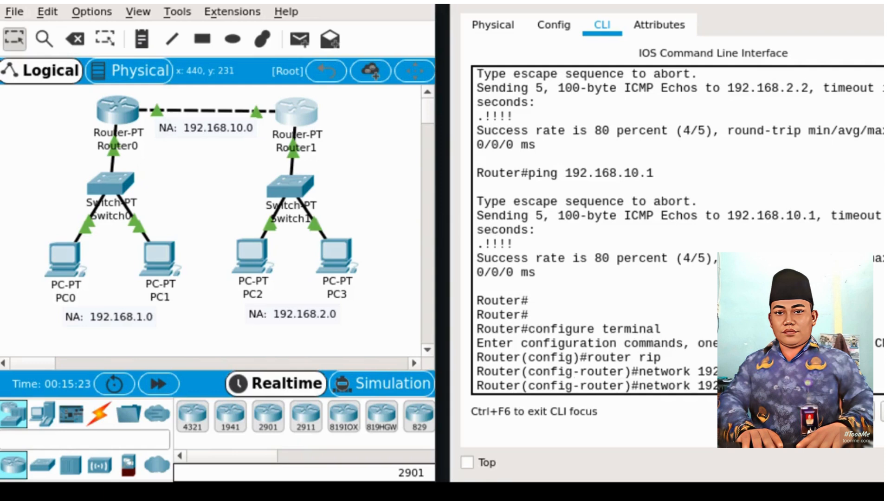
{"action": "key", "text": "Return"}
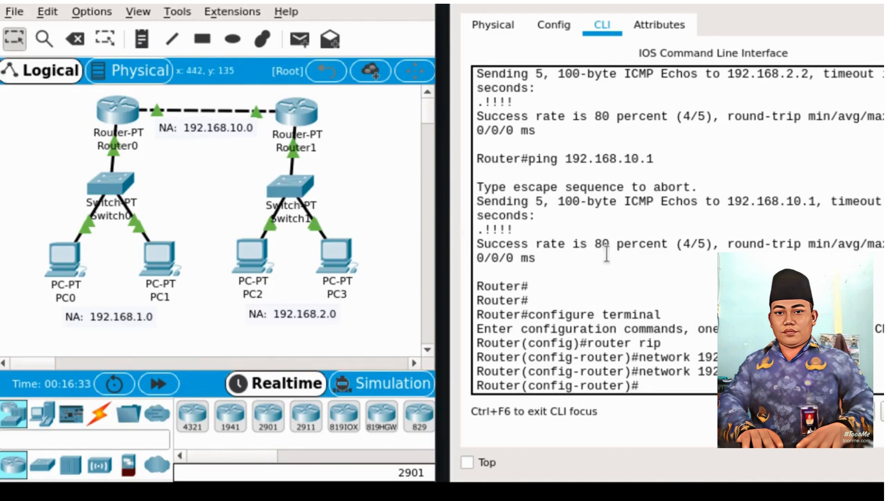
Step: Return Router1 to the privileged prompt and run show ip route to see the RIP route to 192.168.1.0/24
{"action": "type", "text": "exit"}
{"action": "key", "text": "Return"}
{"action": "type", "text": "er(config)#e"}
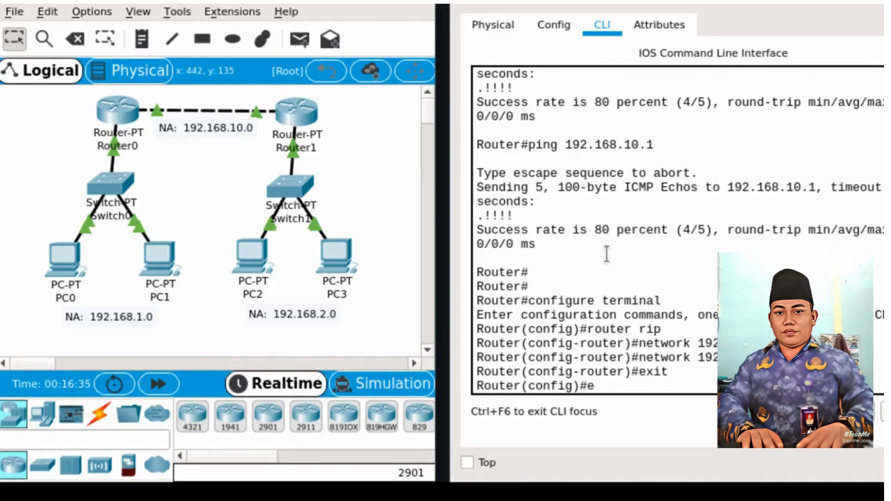
{"action": "type", "text": "xit"}
{"action": "key", "text": "Return"}
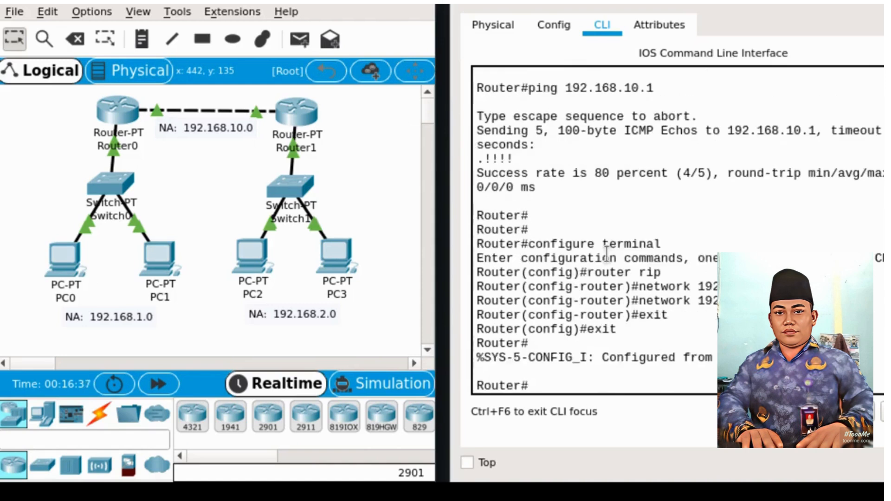
{"action": "type", "text": "show ip route"}
{"action": "key", "text": "Return"}
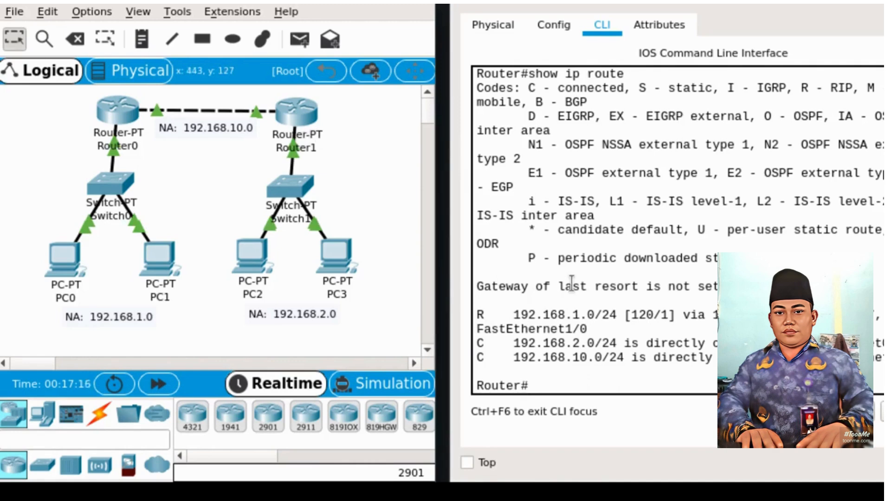
Step: Paste Router0's RIP network statements into its CLI and exit back to the privileged prompt
{"action": "left_click", "coordinate": [119, 116]}
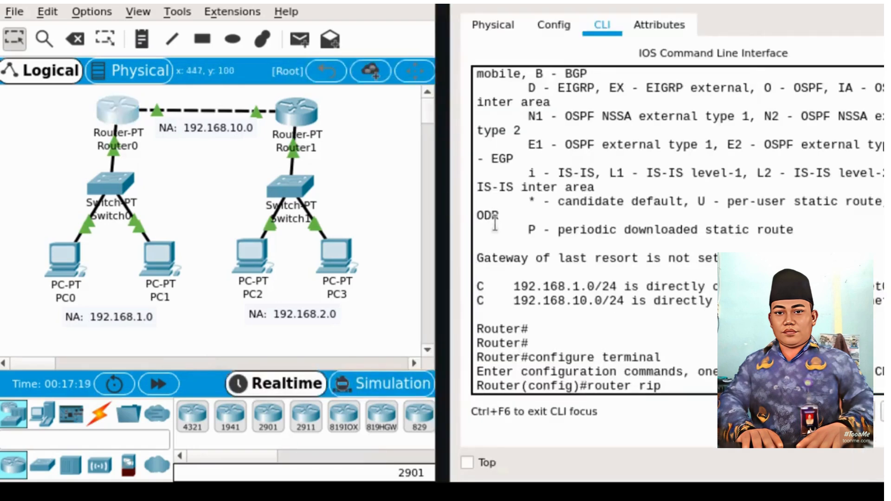
{"action": "key", "text": "ctrl+v"}
{"action": "type", "text": "exit"}
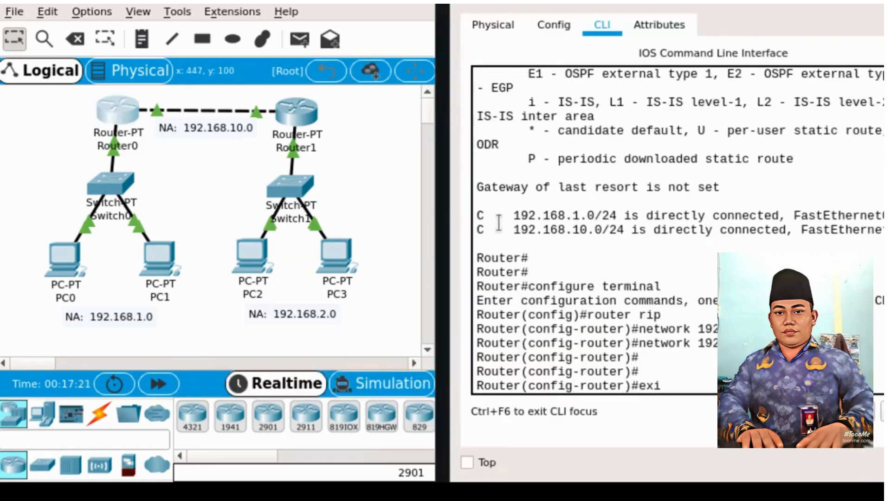
{"action": "key", "text": "Return"}
{"action": "type", "text": "ex"}
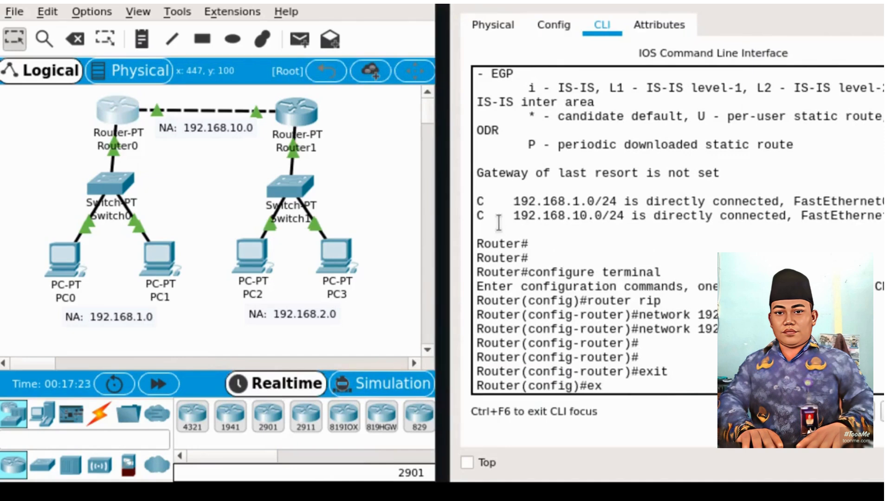
{"action": "type", "text": "it"}
{"action": "key", "text": "Return"}
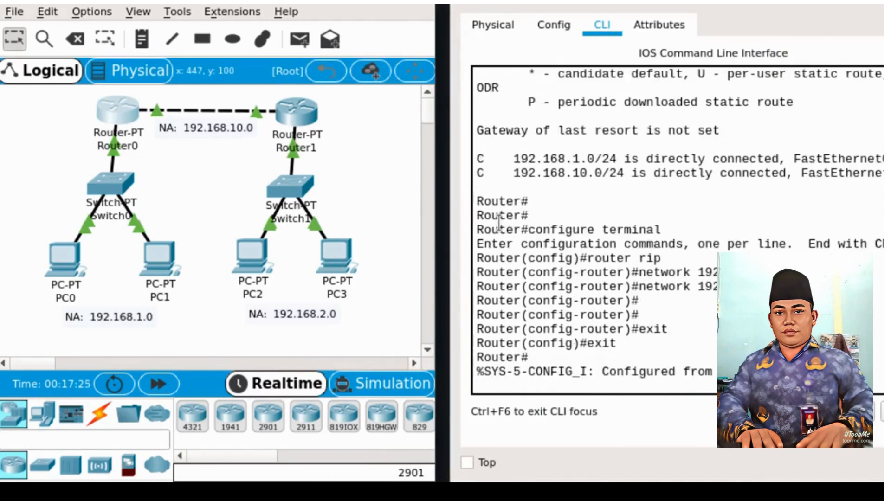
Step: Run show ip route on Router0 to confirm the RIP-learned 192.168.2.0/24 route, then close the console
{"action": "key", "text": "Return"}
{"action": "key", "text": "Return"}
{"action": "type", "text": "sho"}
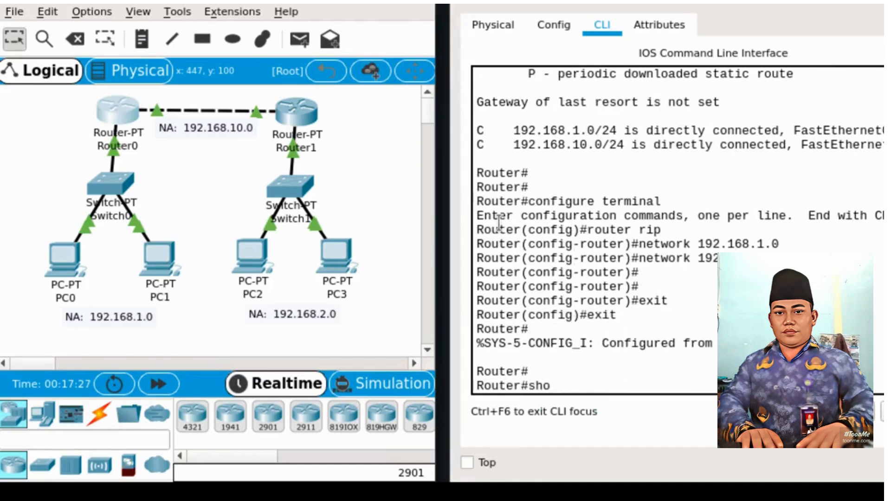
{"action": "type", "text": "w ip route"}
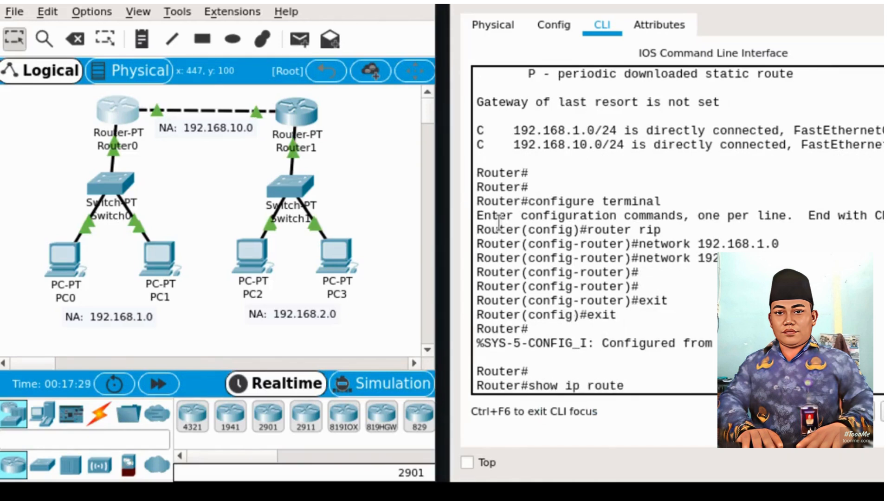
{"action": "key", "text": "Return"}
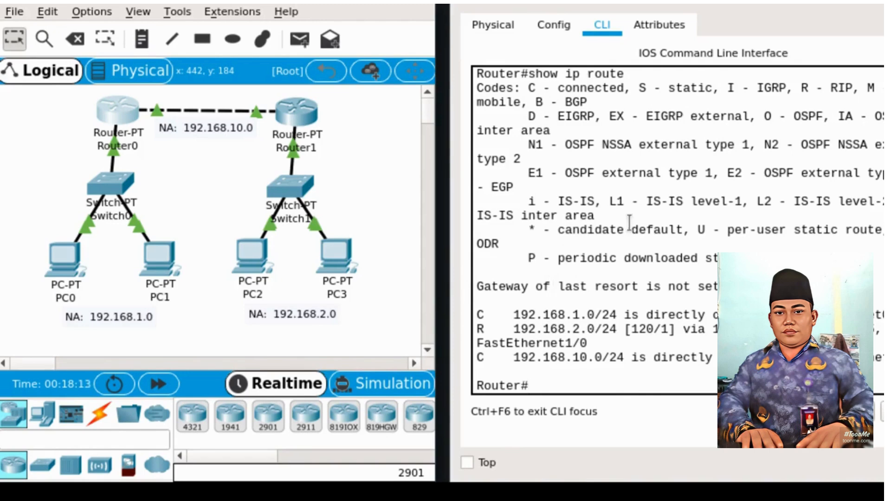
{"action": "left_click", "coordinate": [591, 248]}
Step: From PC0's command prompt, ping 192.168.2.1 on the remote LAN
{"action": "key", "text": "super+shift+q"}
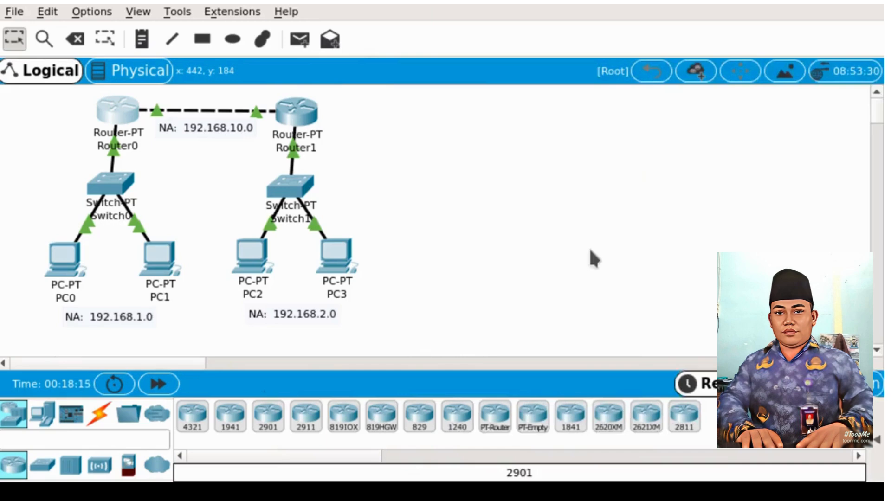
{"action": "left_click", "coordinate": [561, 250]}
{"action": "left_click", "coordinate": [61, 264]}
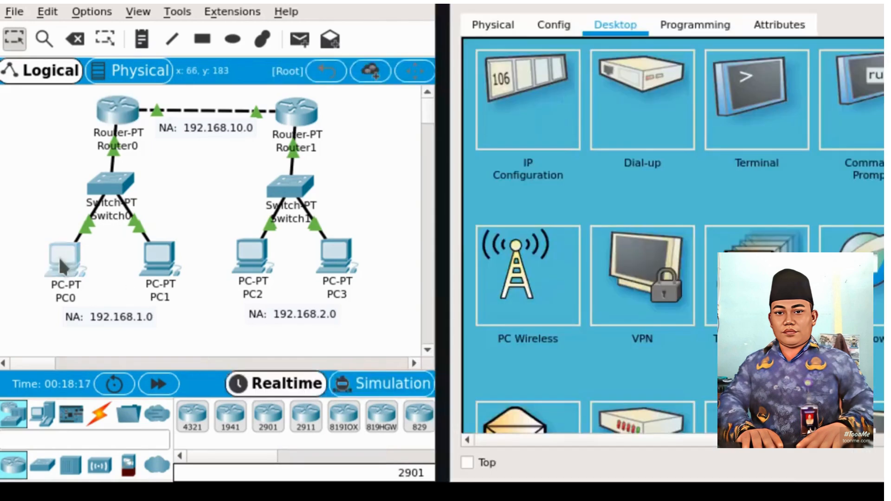
{"action": "left_click", "coordinate": [832, 100]}
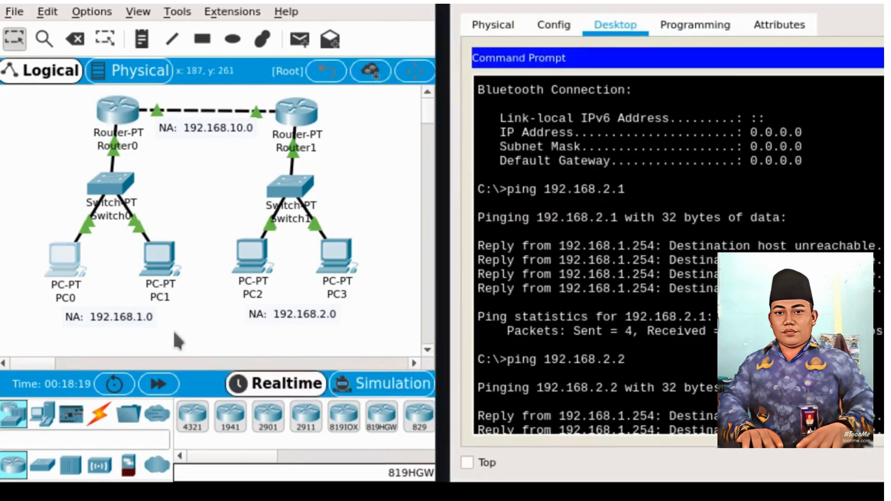
{"action": "scroll", "coordinate": [672, 352], "scroll_direction": "down", "scroll_amount": 10}
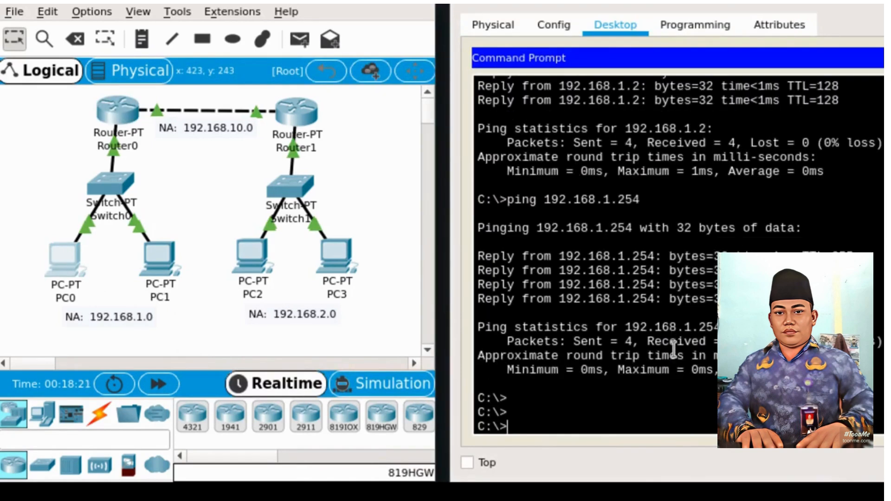
{"action": "type", "text": "ping 192.168.2.1"}
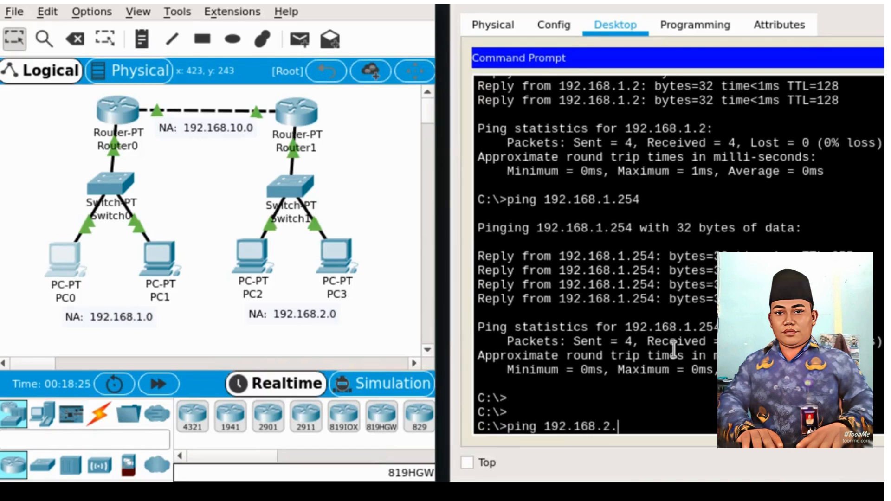
{"action": "key", "text": "Return"}
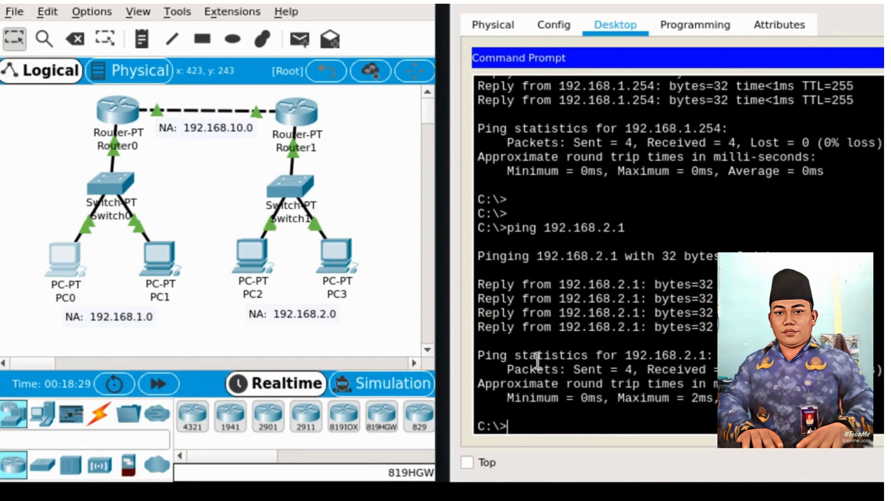
Step: Ping 192.168.2.2 from PC0 by editing the previous ping command
{"action": "key", "text": "Up"}
{"action": "key", "text": "BackSpace"}
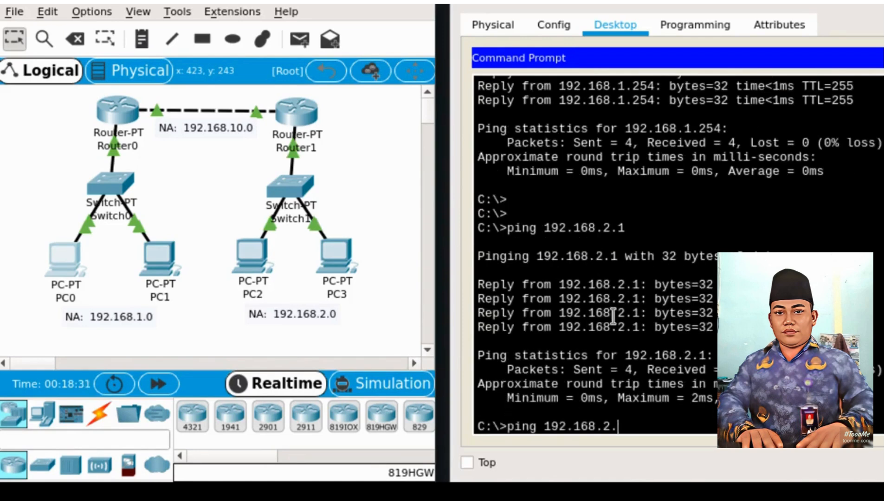
{"action": "type", "text": "2"}
{"action": "key", "text": "Return"}
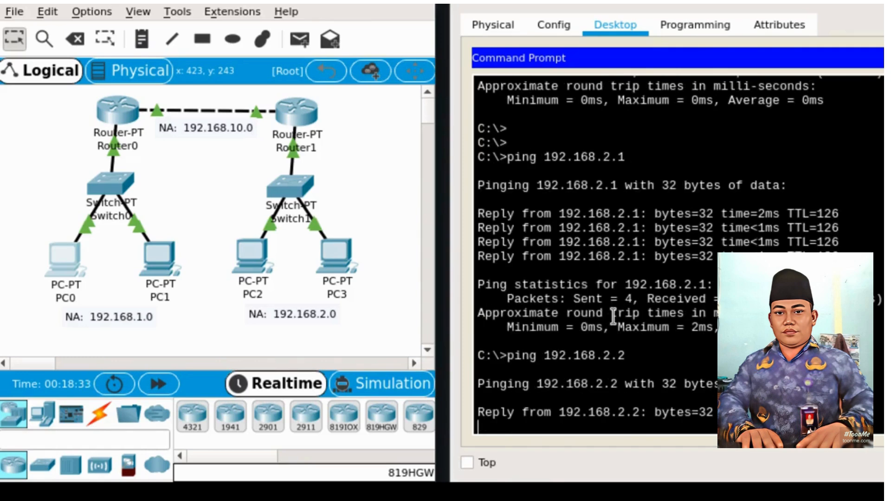